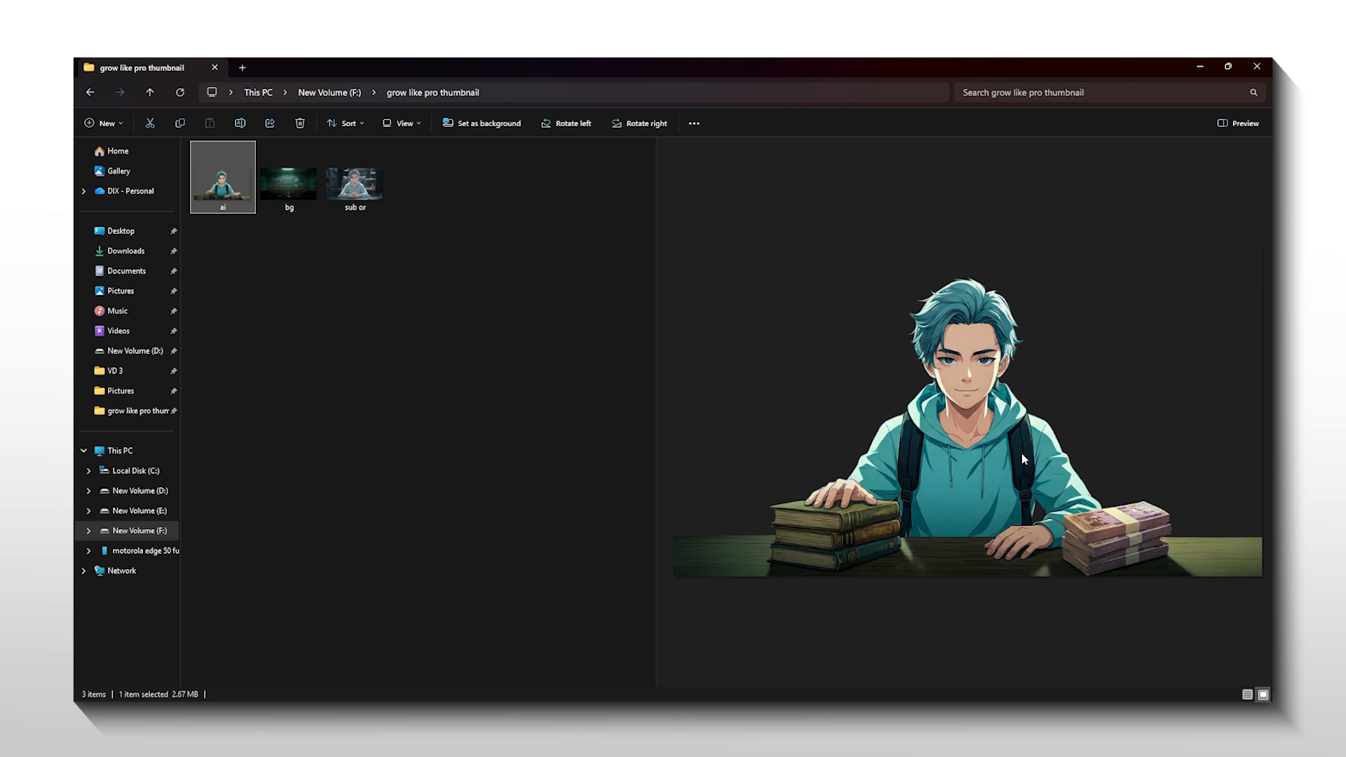
Preview the bg and ai source images, and review the Bengali thumbnail title lines in the Notepad file
left_click(280, 184)
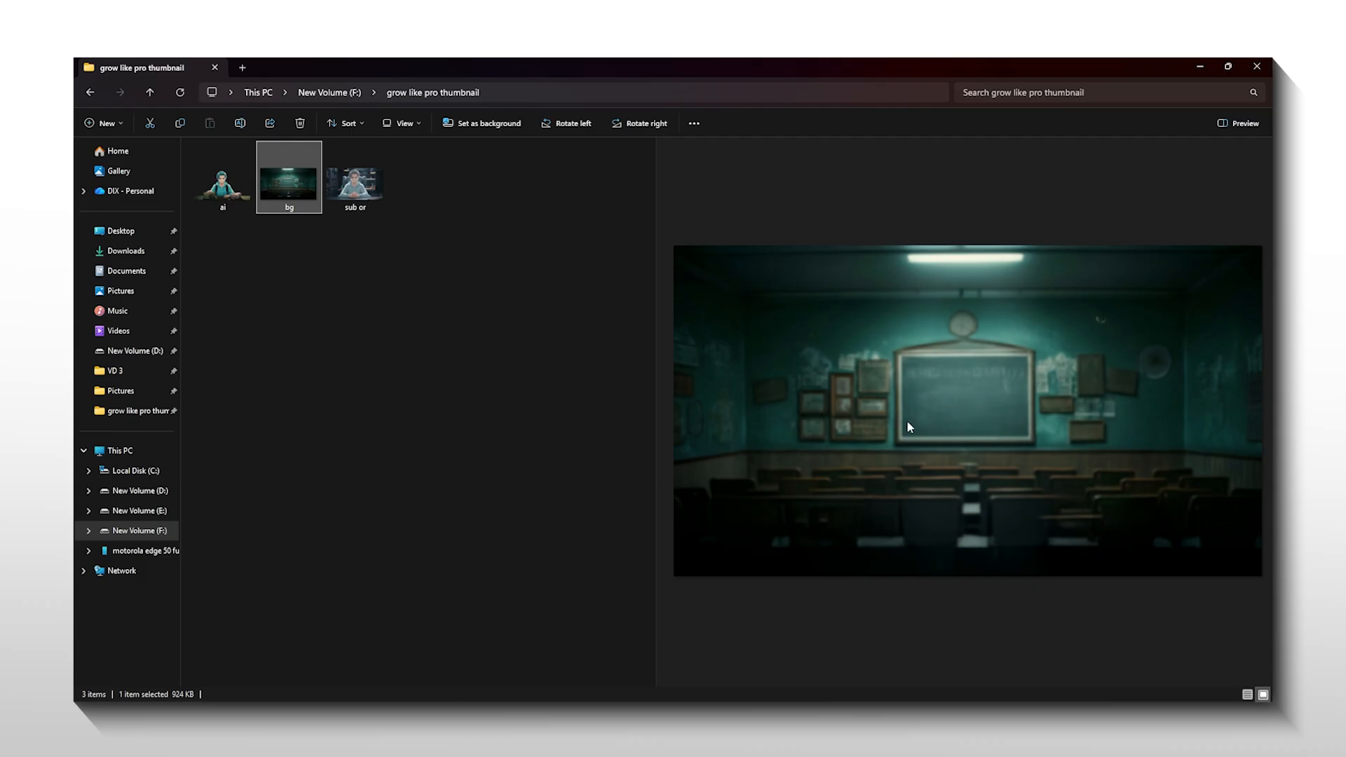
key("Left")
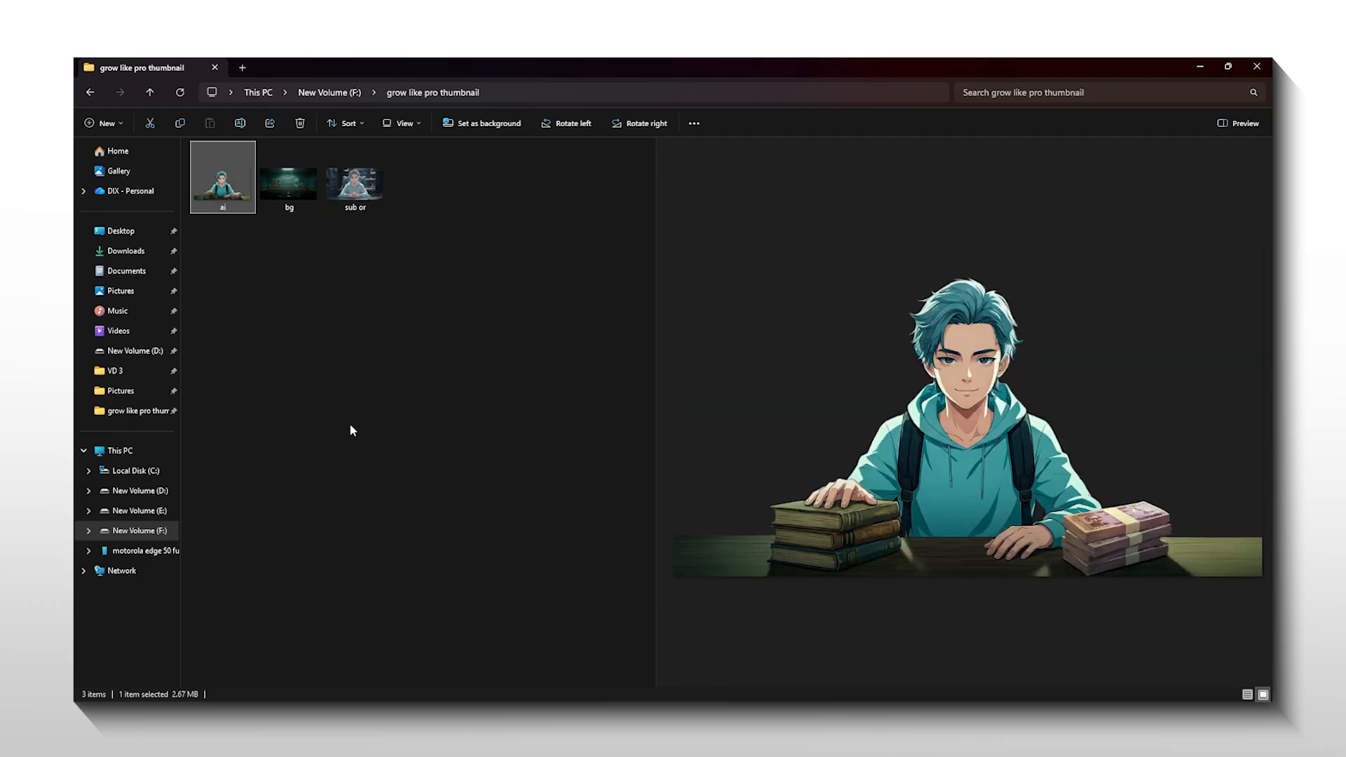
key("alt+Tab")
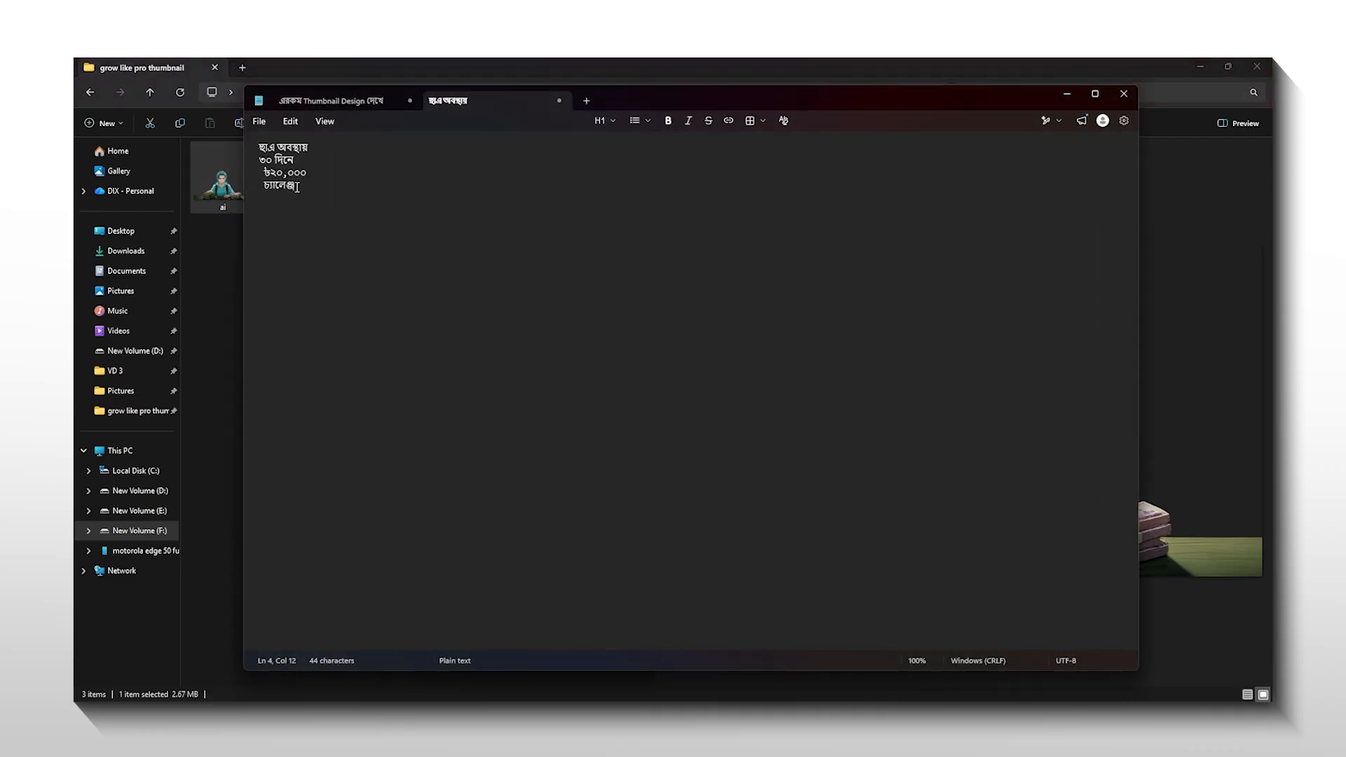
triple_click(260, 146)
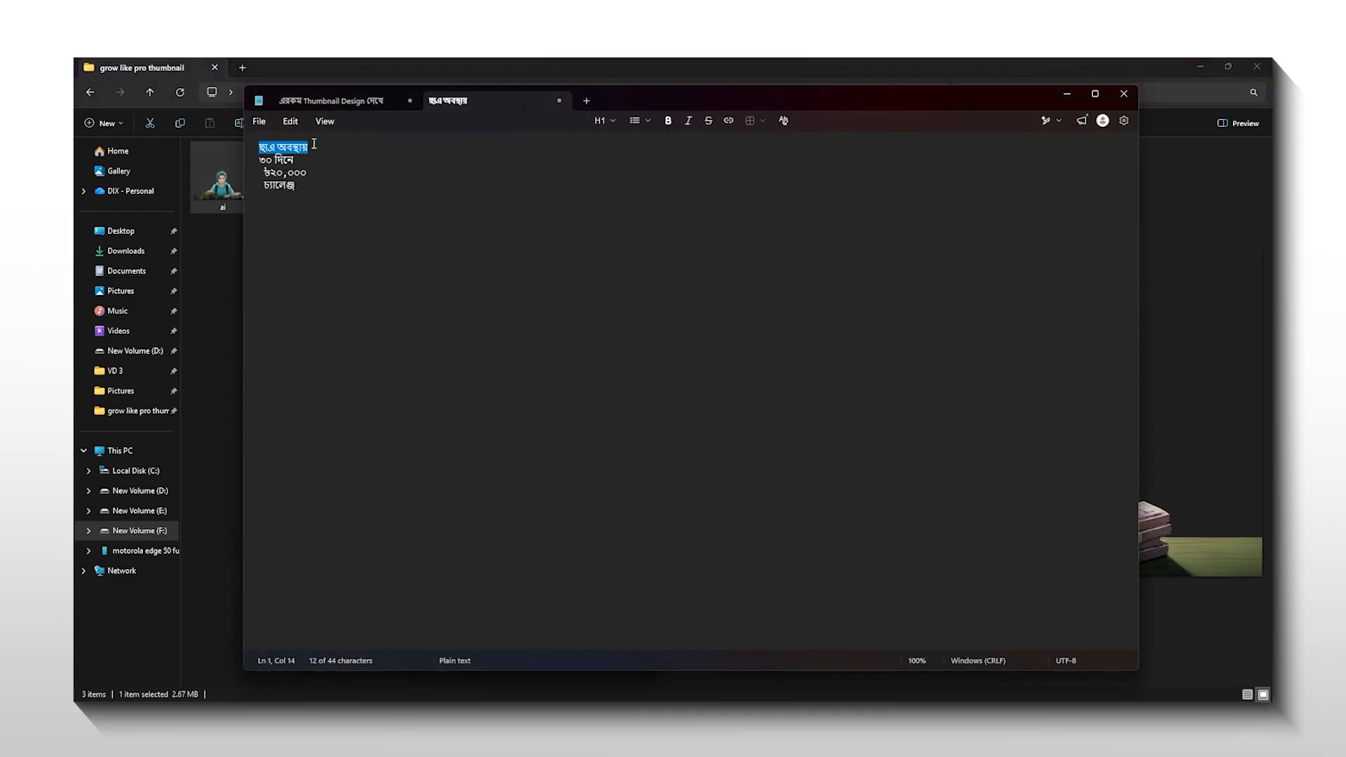
left_click_drag(260, 159, 329, 169)
triple_click(277, 183)
left_click(326, 197)
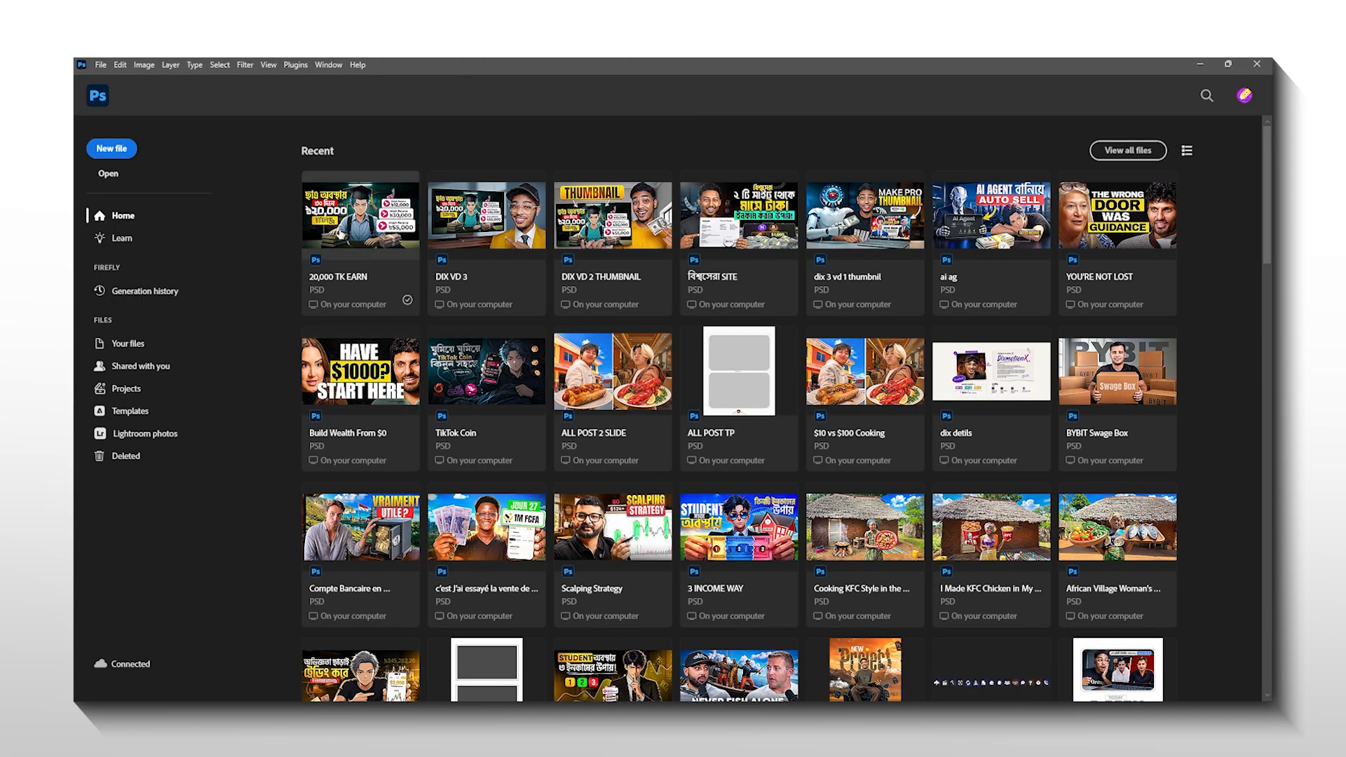
Switch to Photoshop and open the recent file 20,000 TK EARN to view the finished thumbnail
left_click(341, 234)
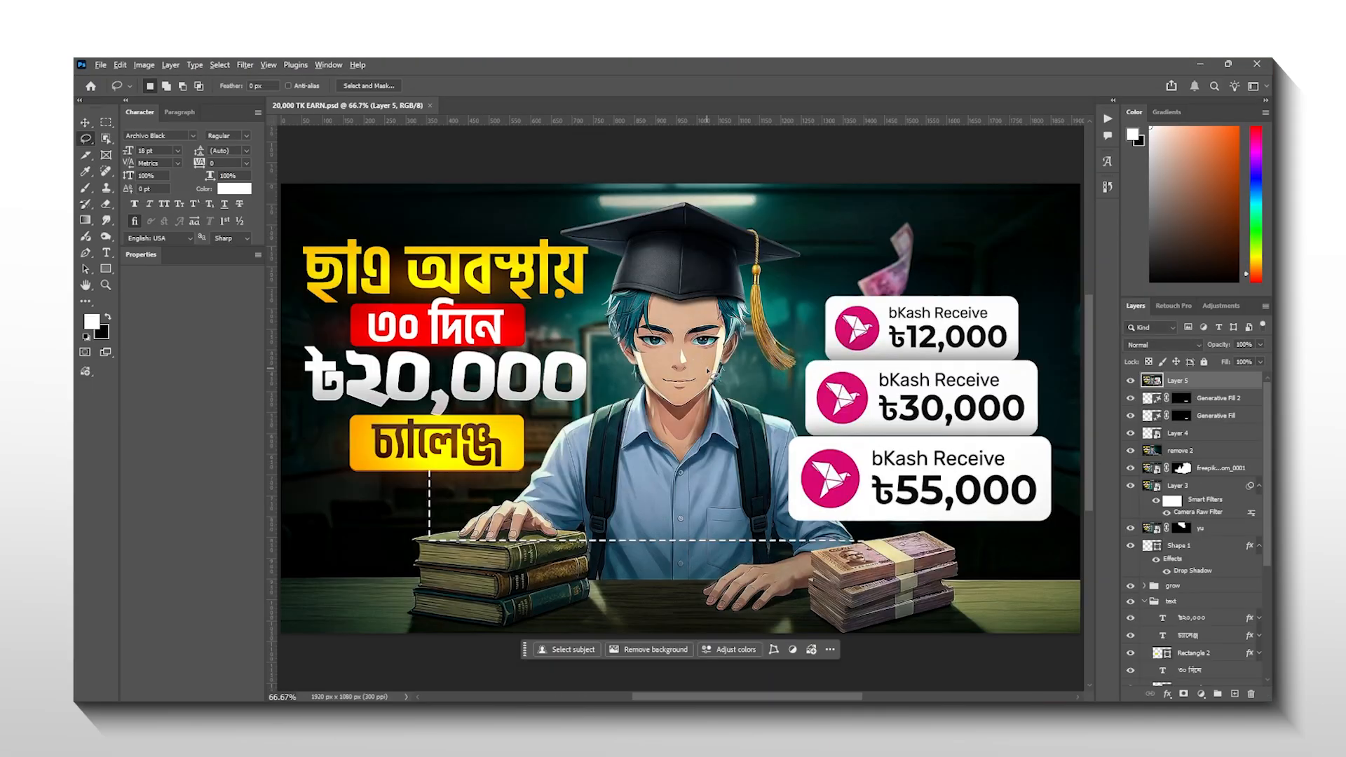
scroll(708, 372, "down", 2)
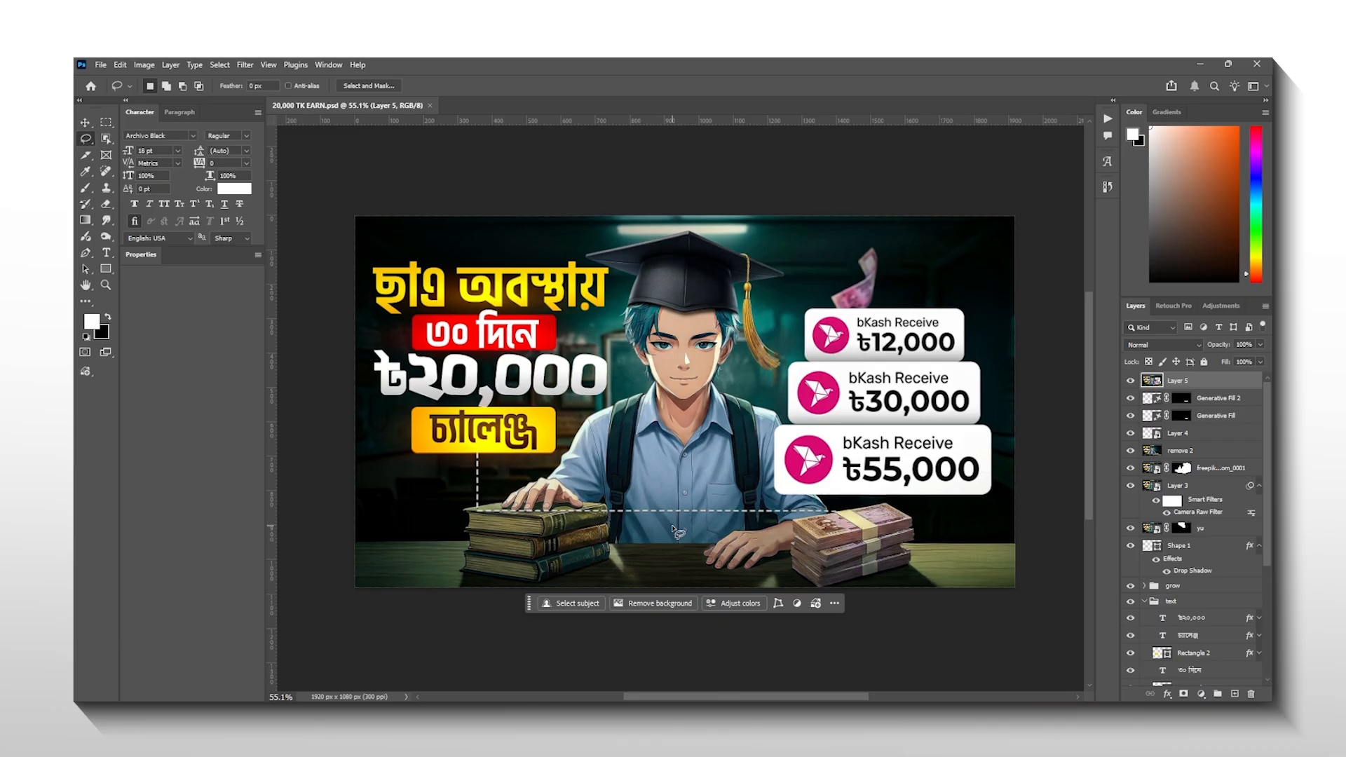
Switch to the phone's browser, open Photopea from the search results and create a new 1280 × 720 pixel project with a white background
key("alt+Tab")
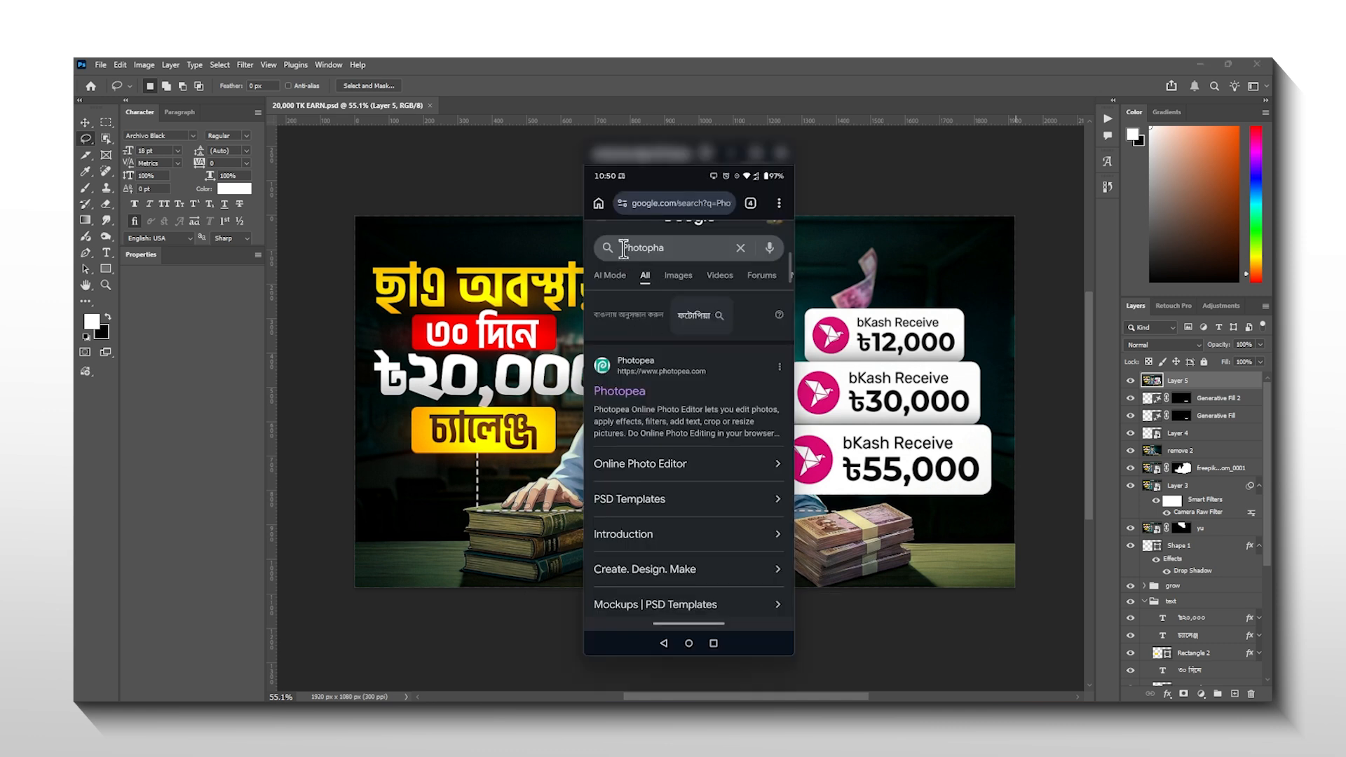
left_click(622, 391)
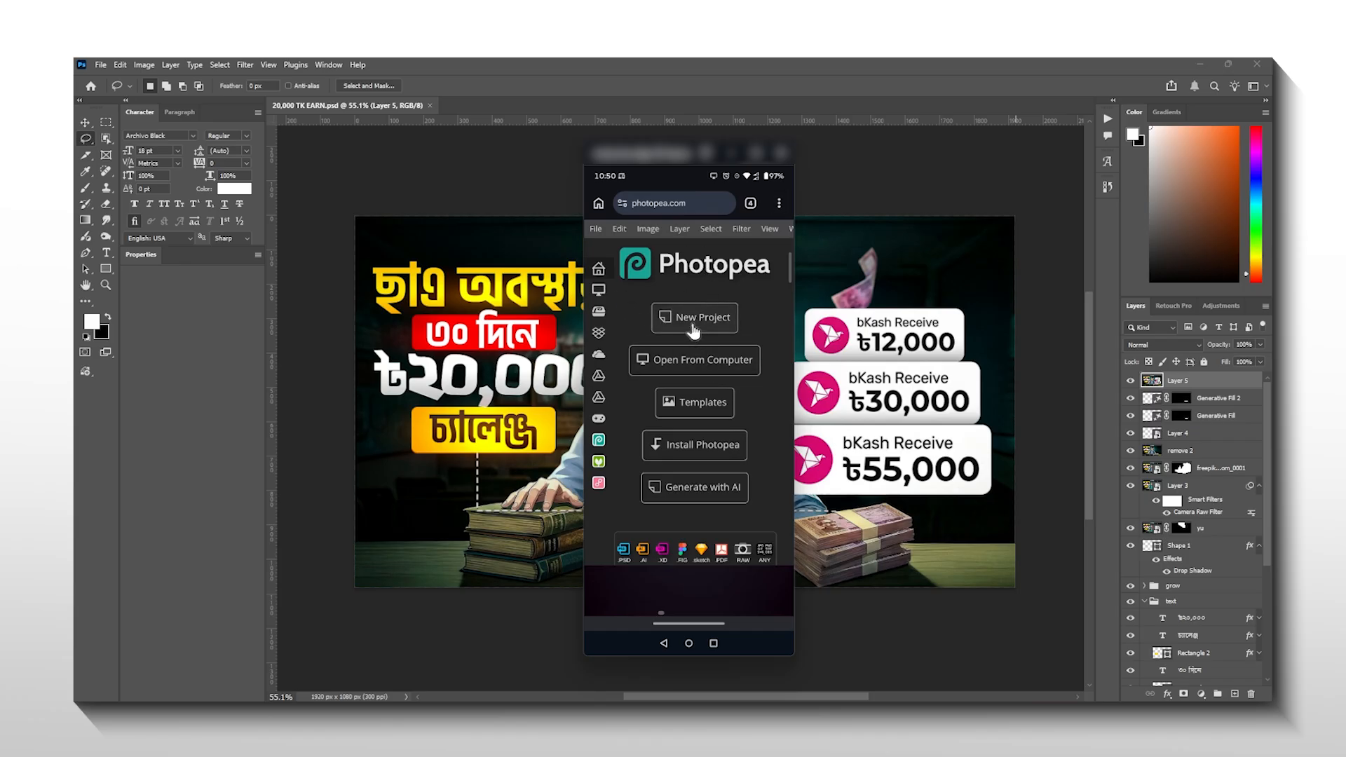
left_click(695, 328)
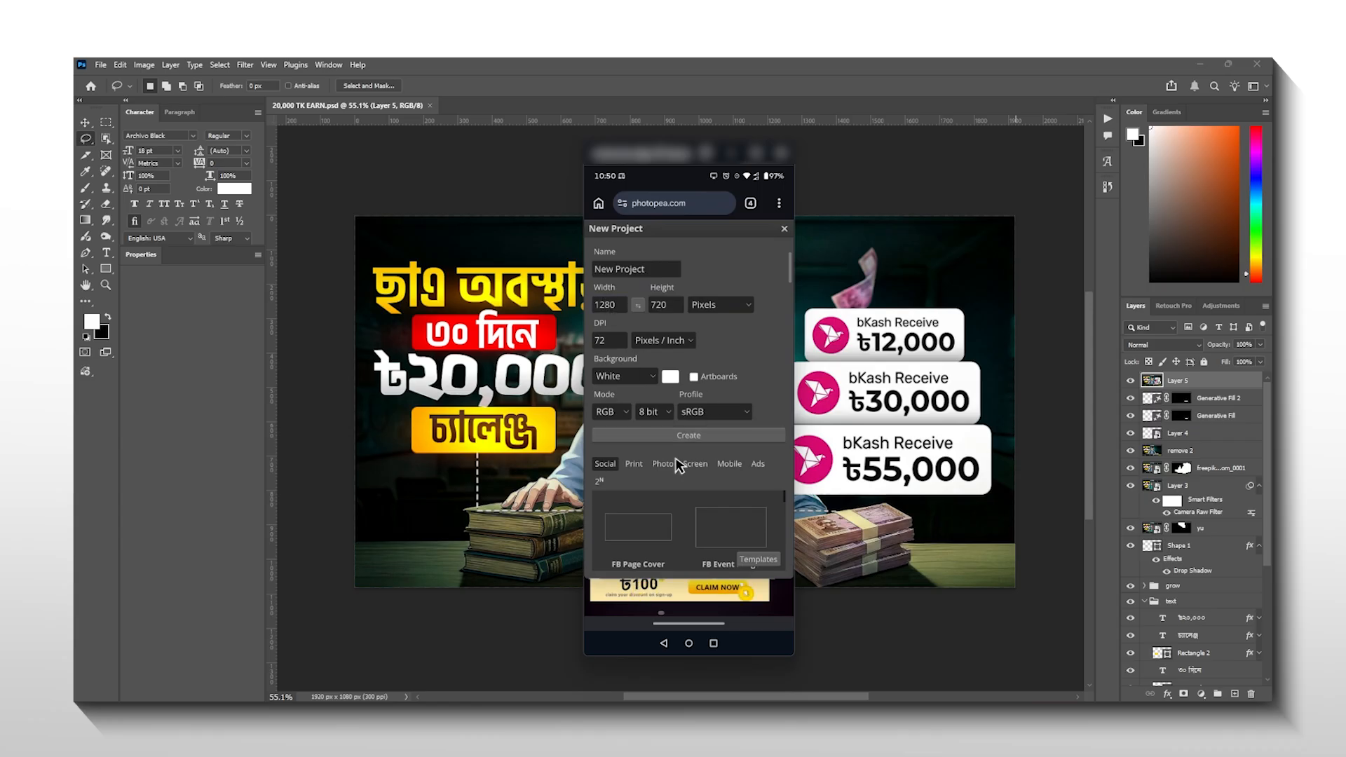
left_click(616, 307)
left_click(664, 306)
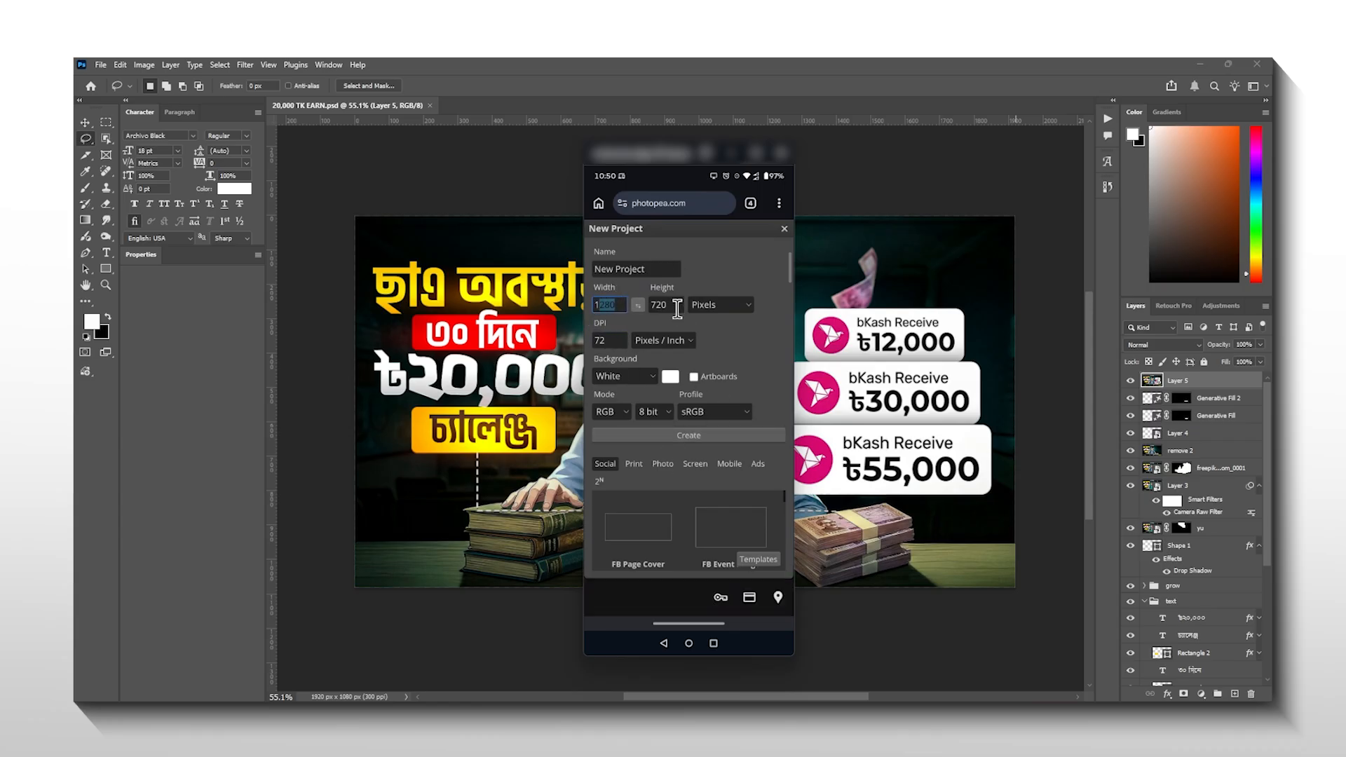
scroll(715, 390, "down", 3)
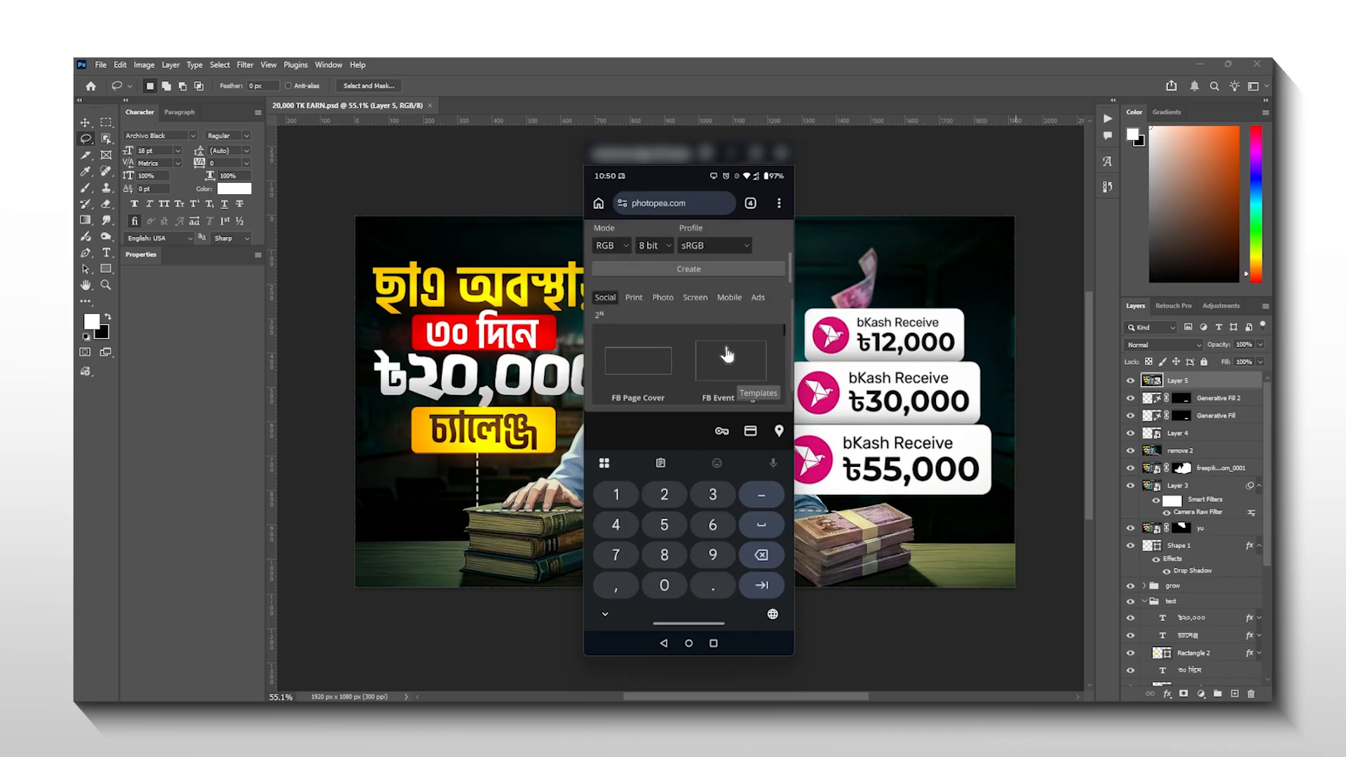
left_click(688, 270)
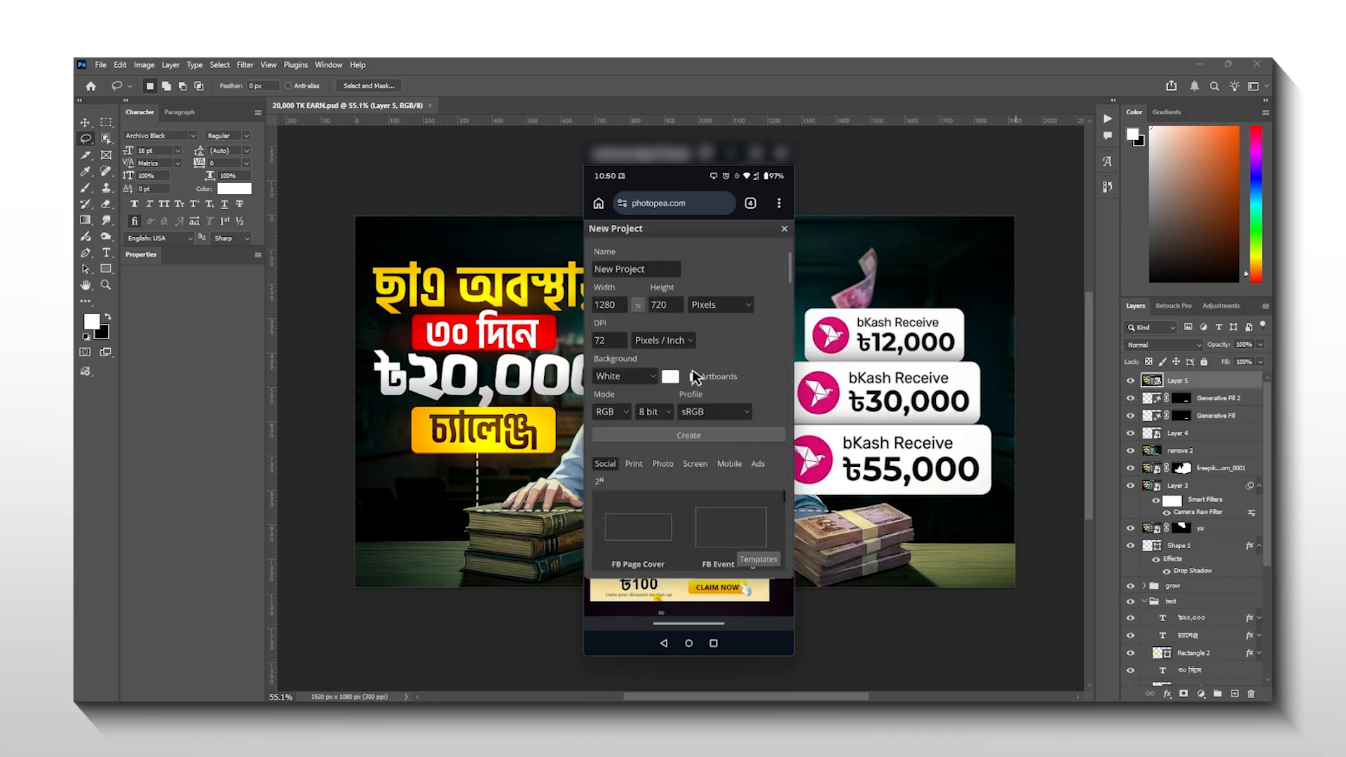
left_click(686, 436)
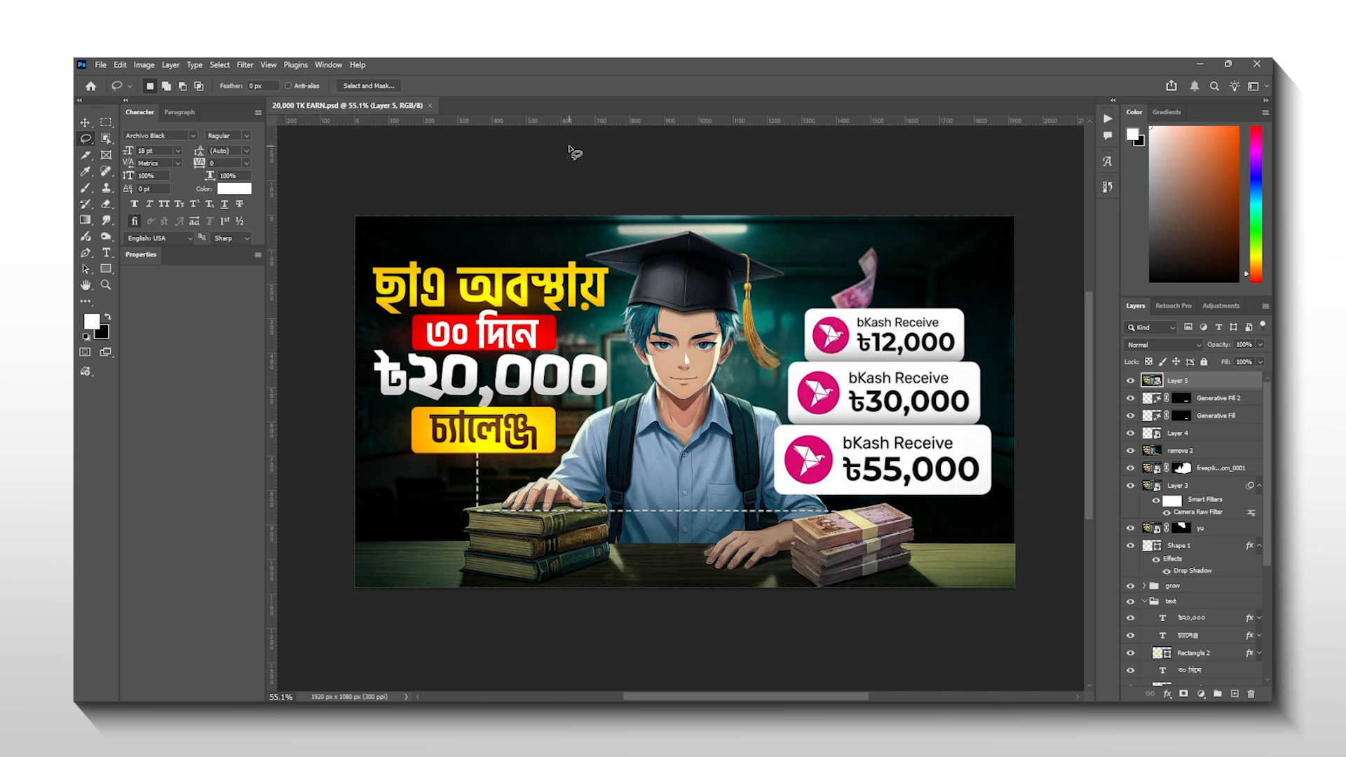
Create a 1920 × 1080 pixel, 300 ppi RGB document in Photoshop named "ছাএ অবস্থায় 20k earn"
key("ctrl+n")
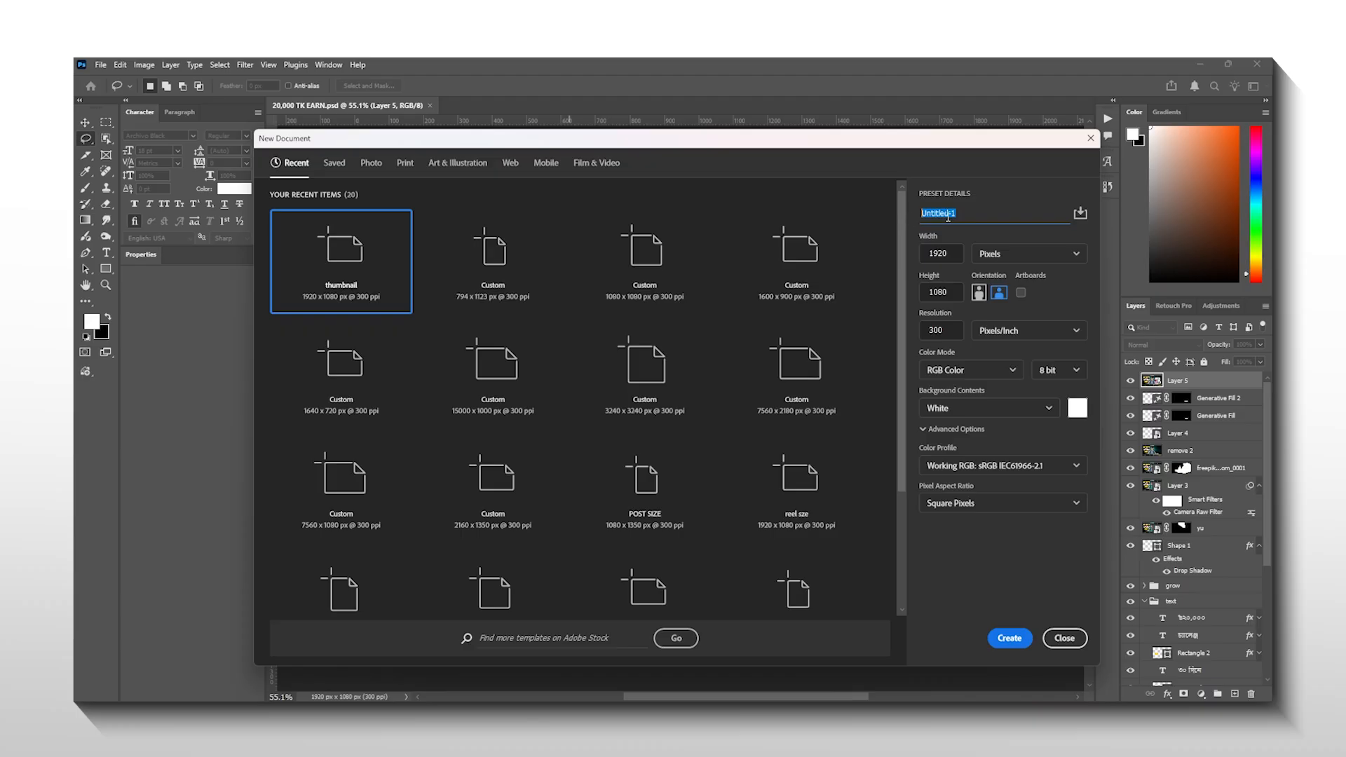
left_click(953, 213)
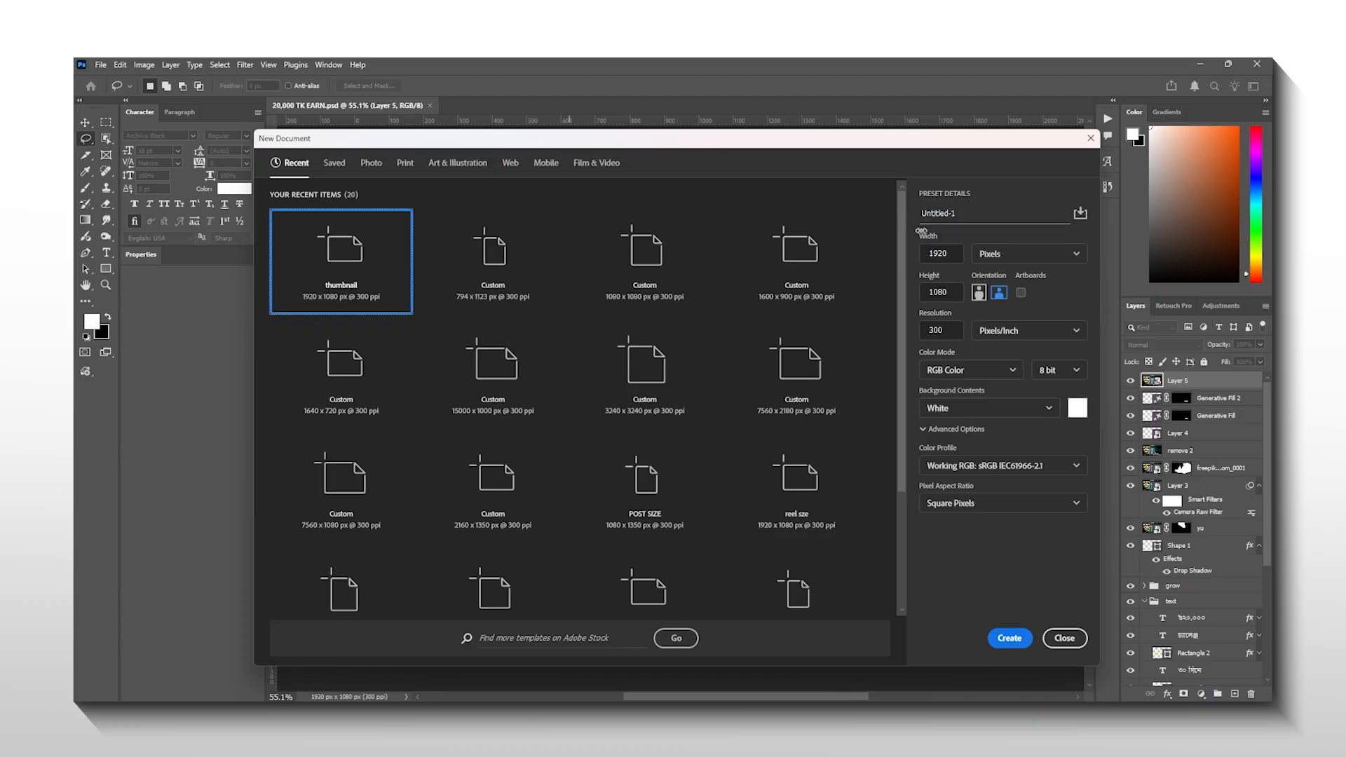
double_click(953, 213)
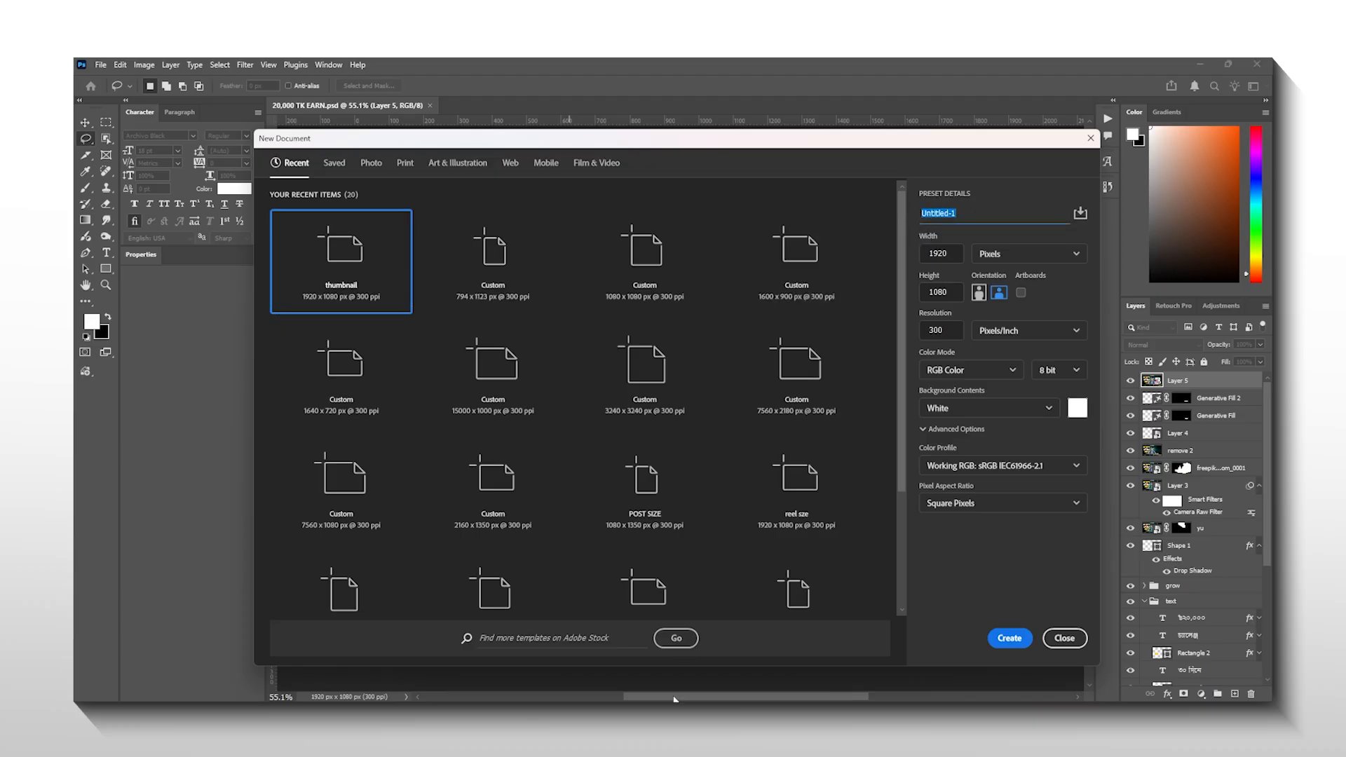
key("alt+Tab")
key("alt+Tab")
type("k earn")
left_click(1007, 638)
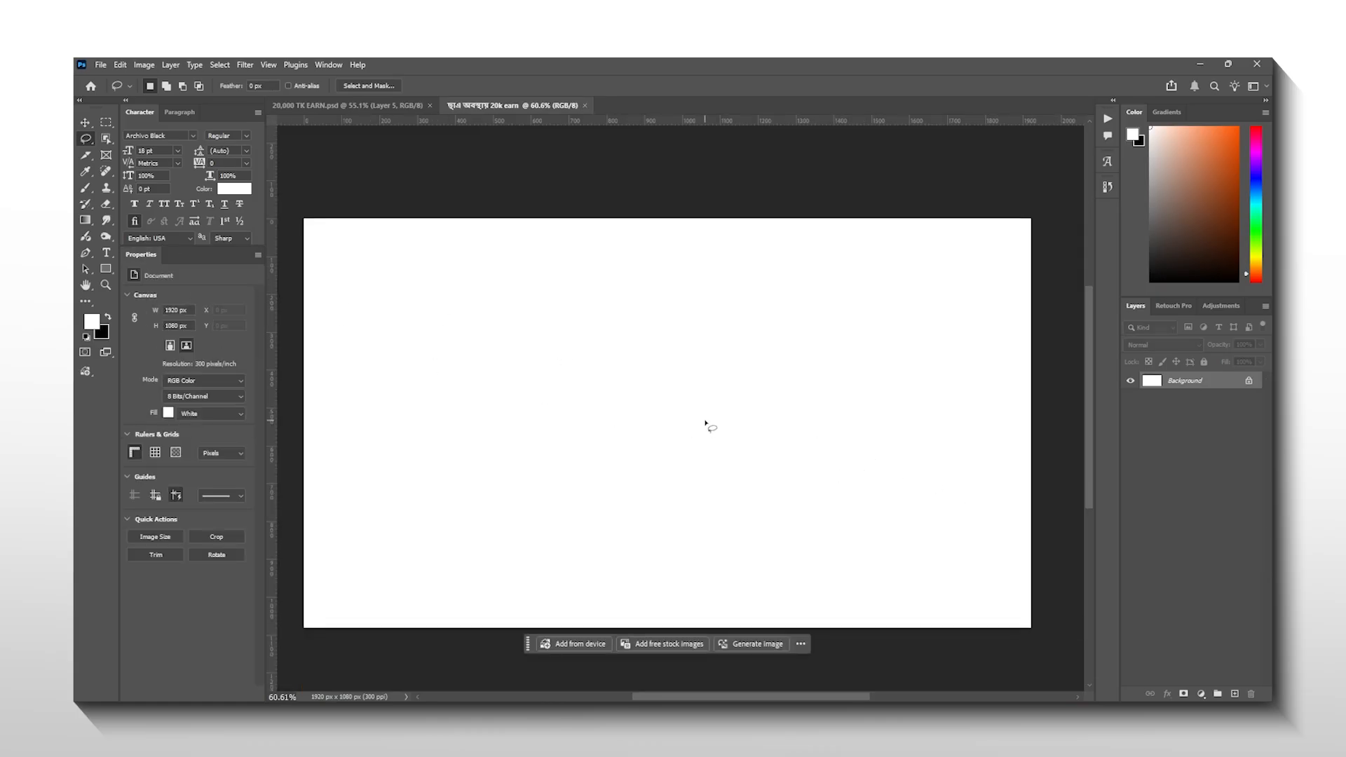
Place the classroom image bg as an embedded object filling the canvas
left_click(100, 64)
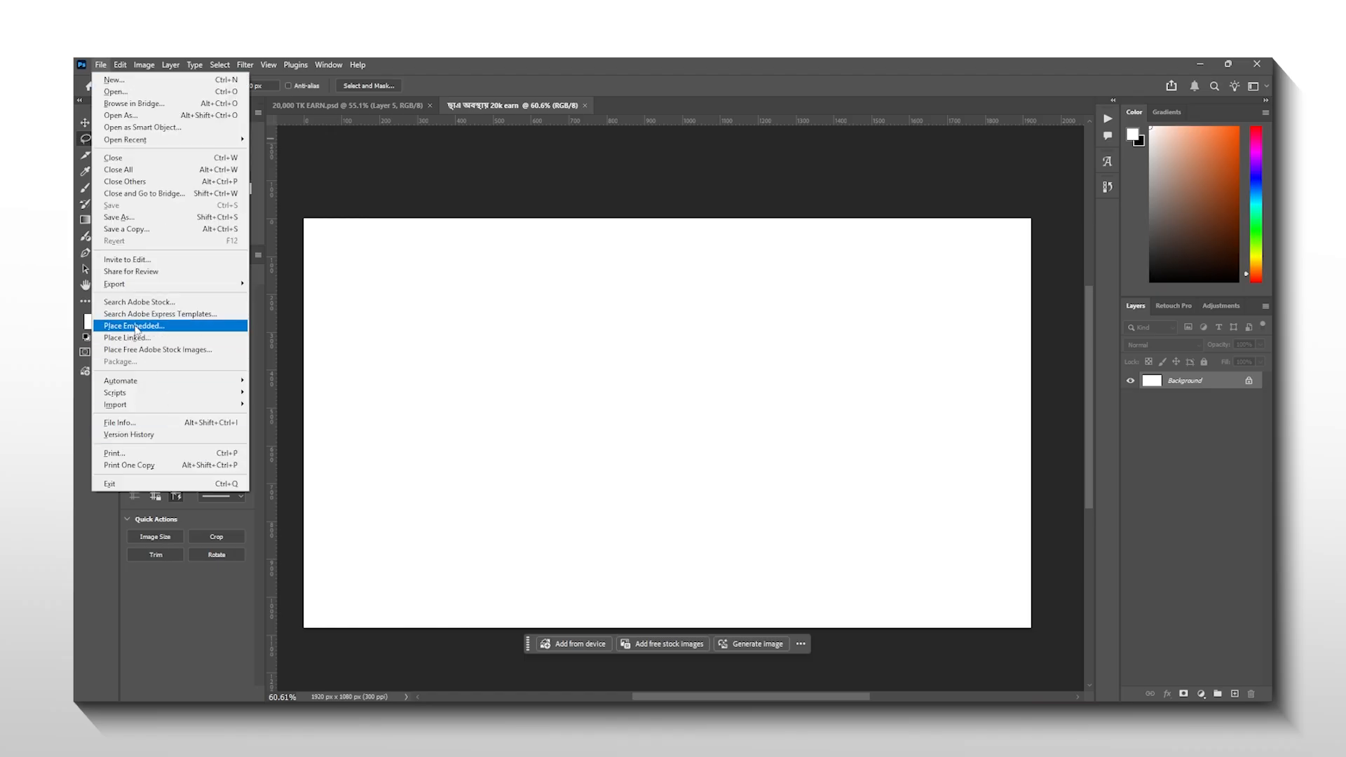
left_click(138, 326)
left_click(306, 188)
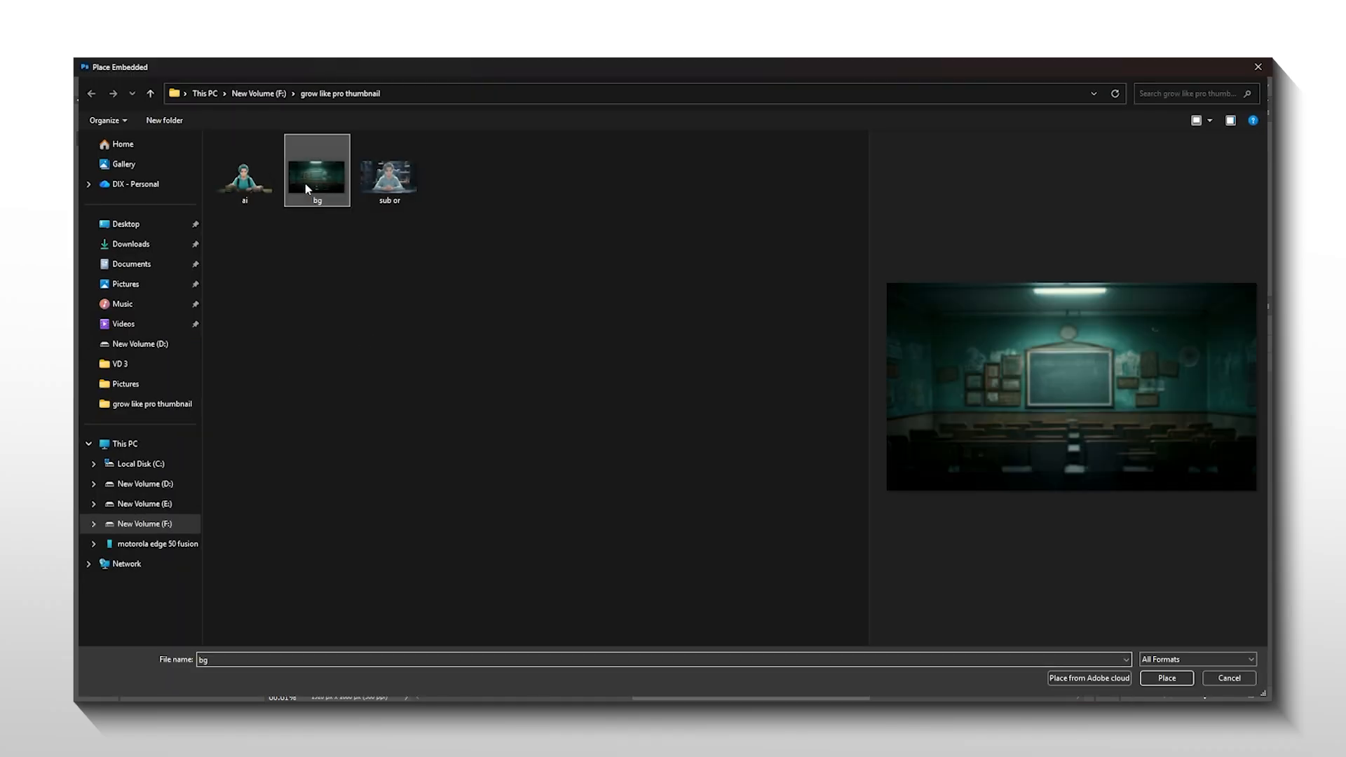
double_click(306, 188)
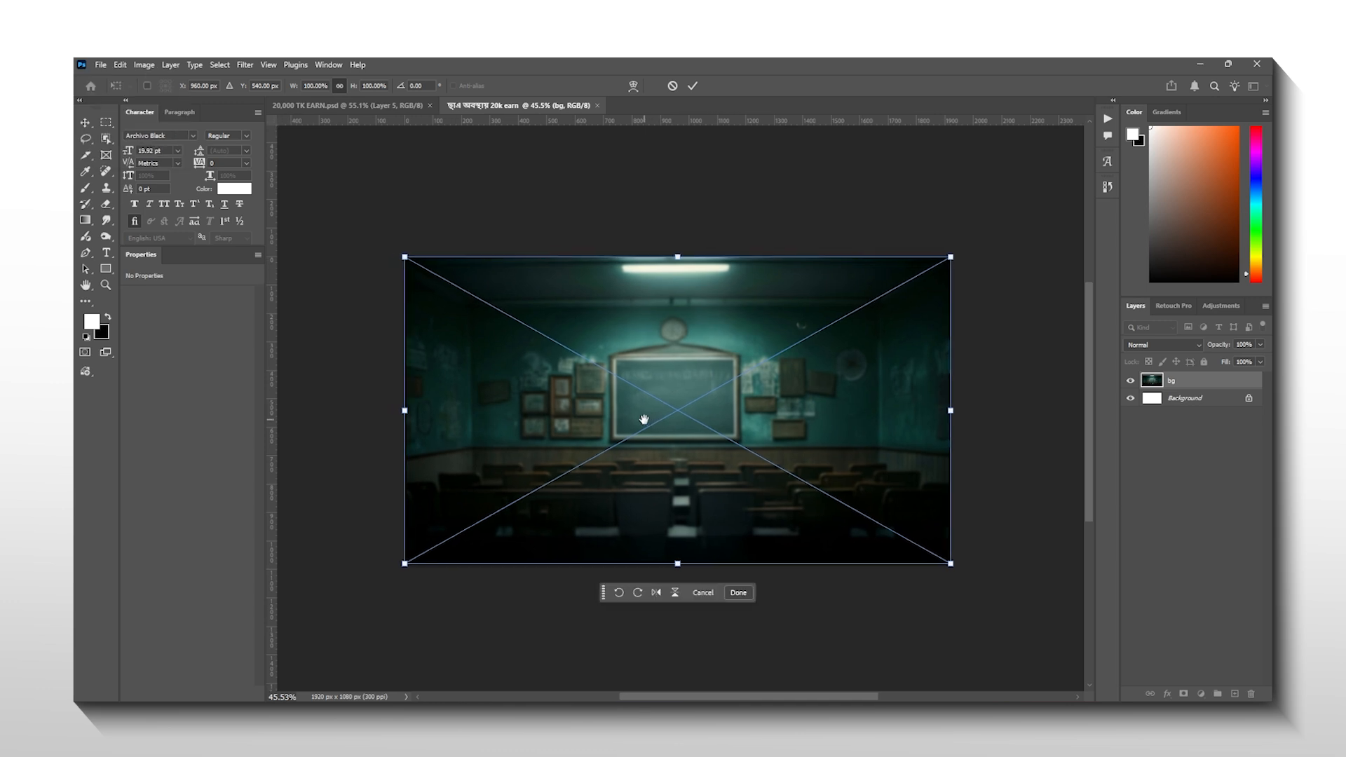
key("Return")
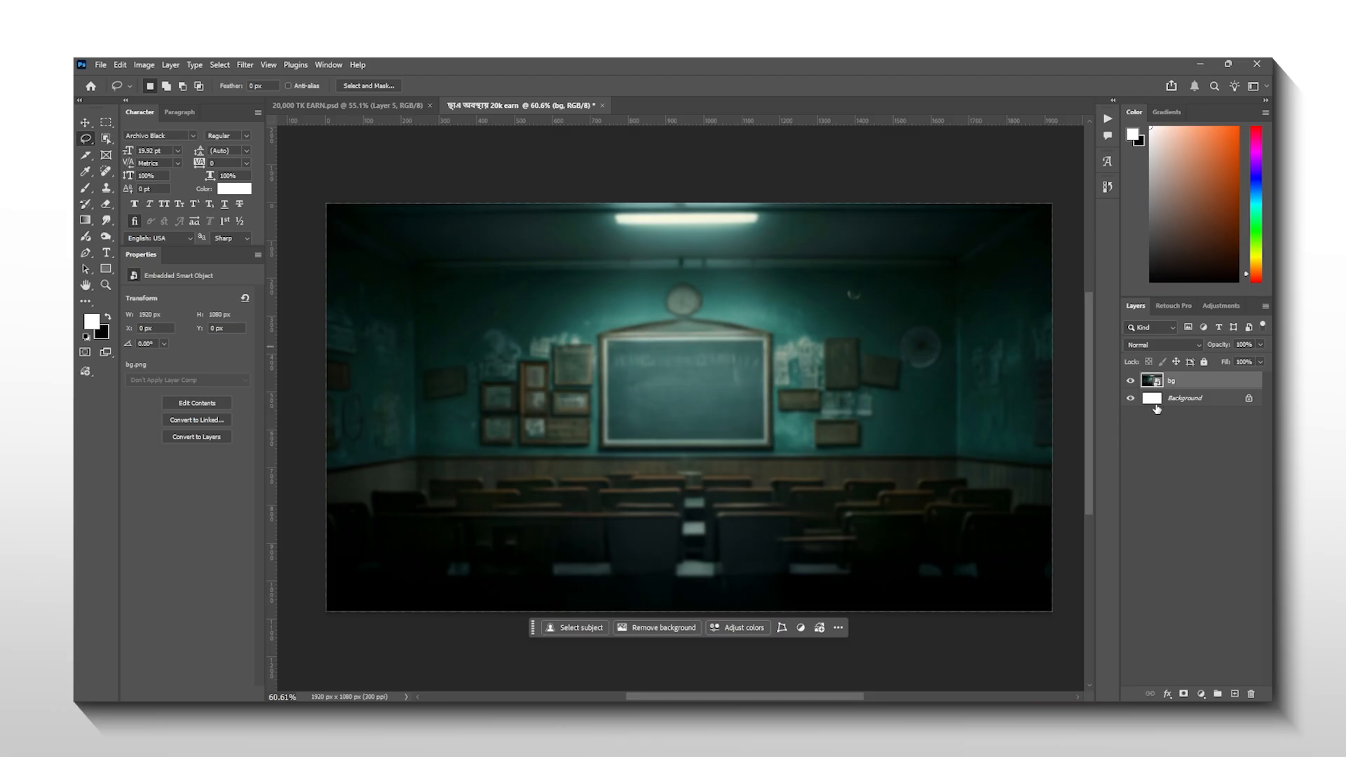
Place the character image ai as an embedded object at full canvas size above the classroom background
left_click(100, 64)
left_click(163, 322)
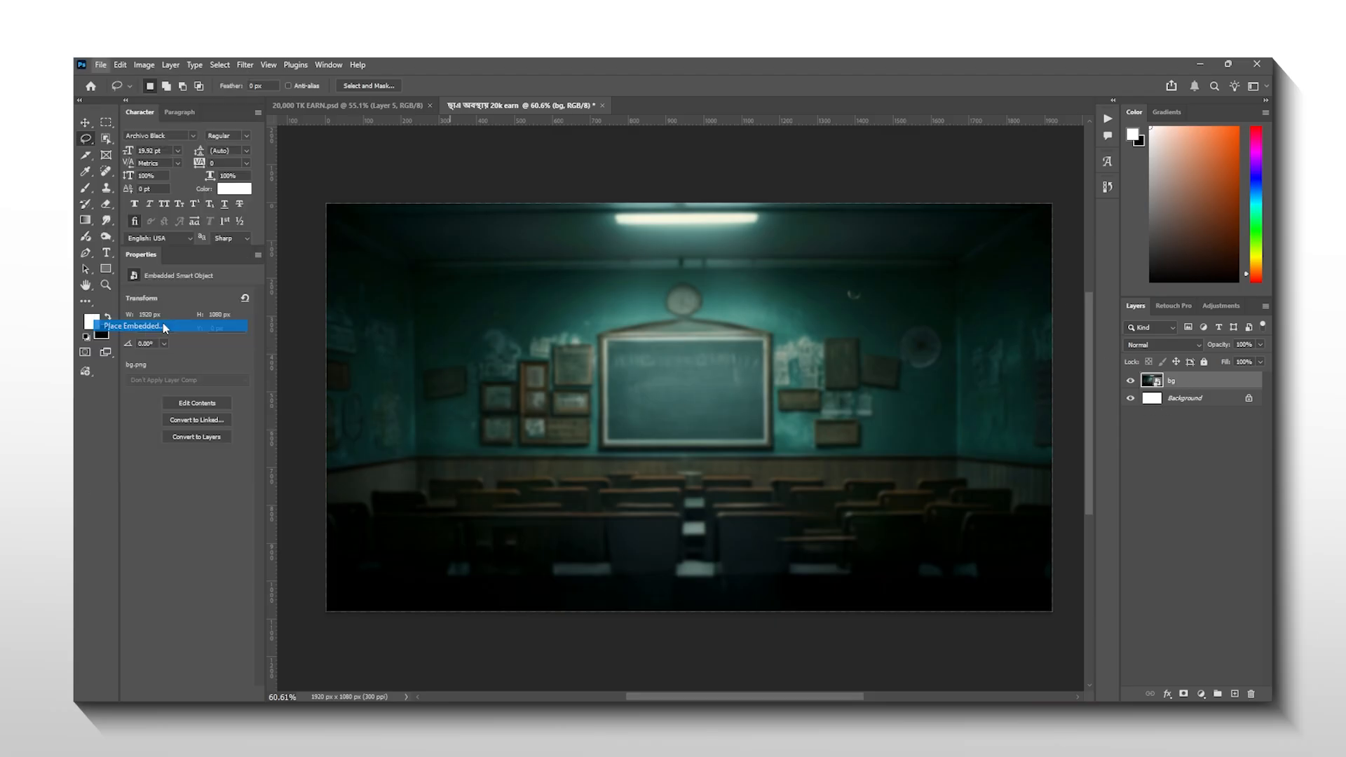
left_click(253, 196)
left_click(409, 180)
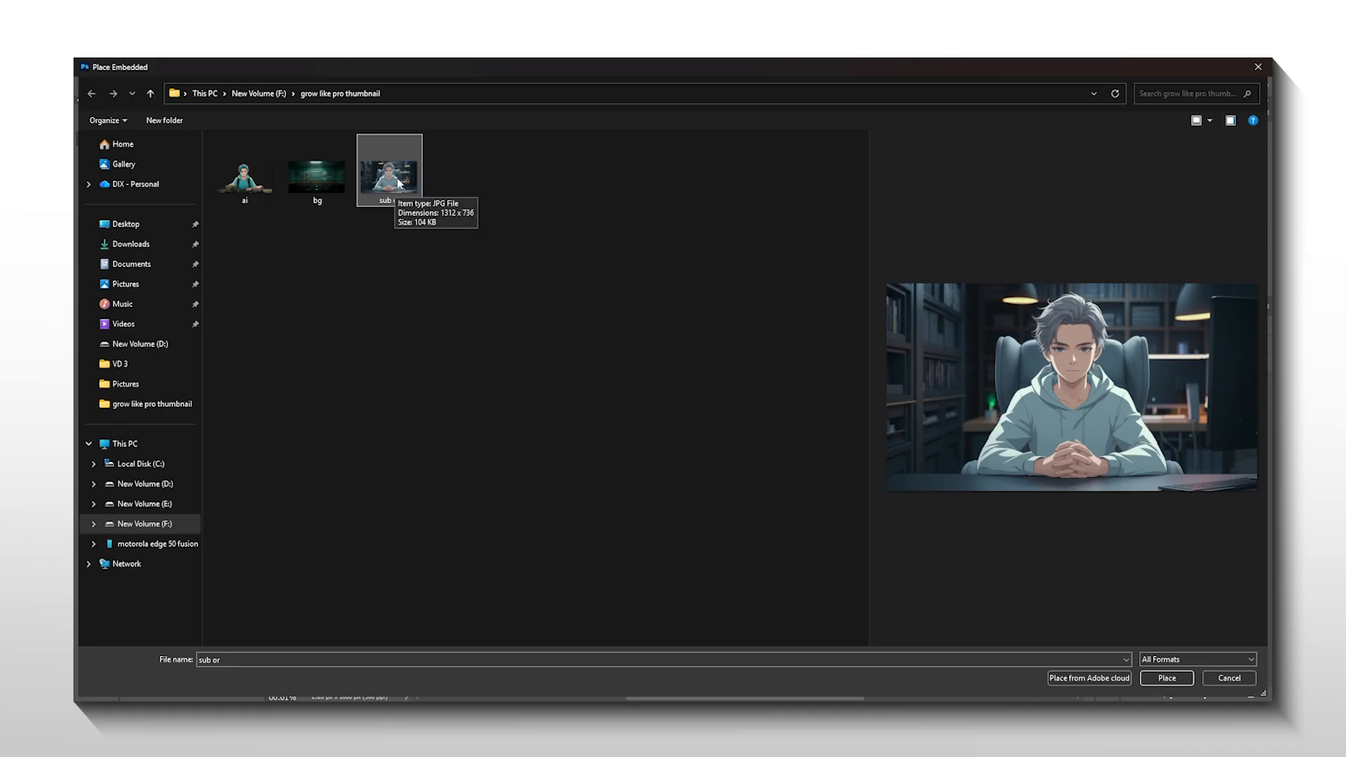
left_click(254, 187)
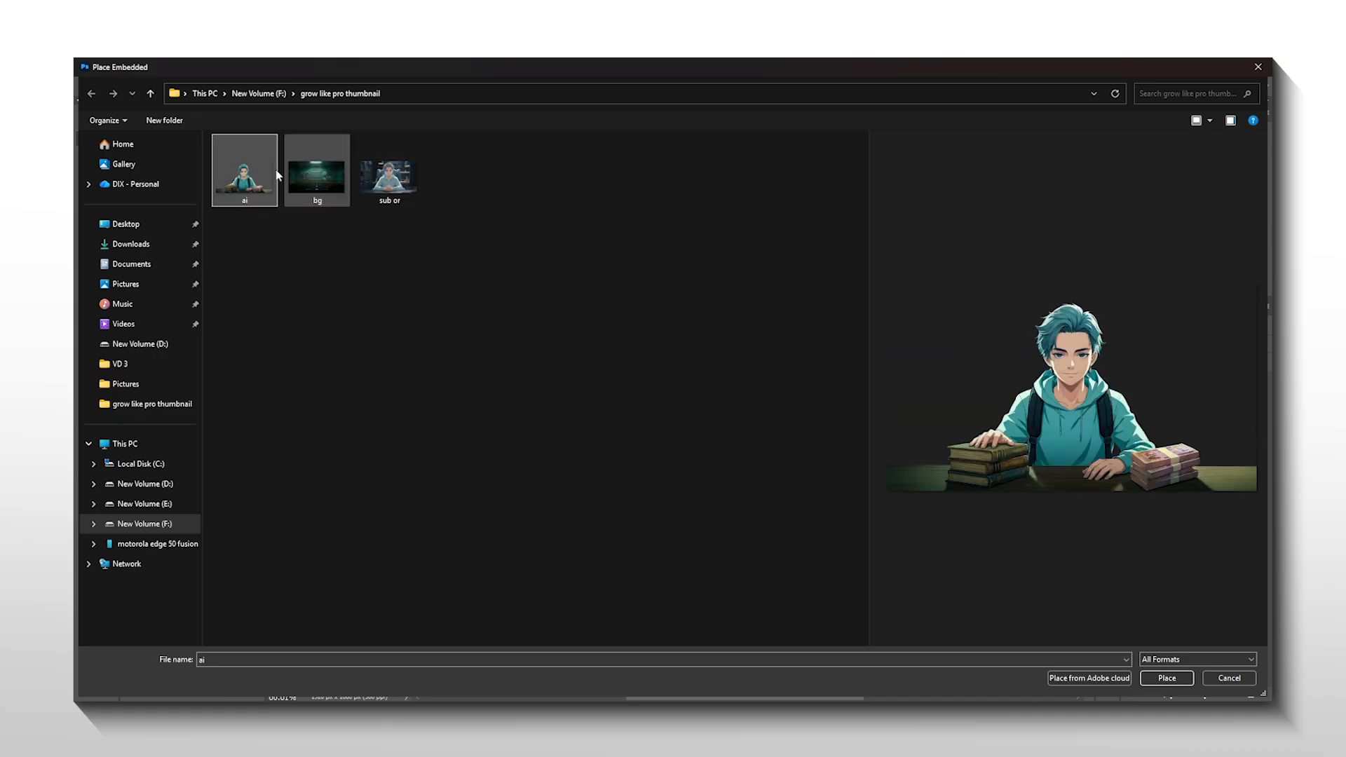
double_click(234, 179)
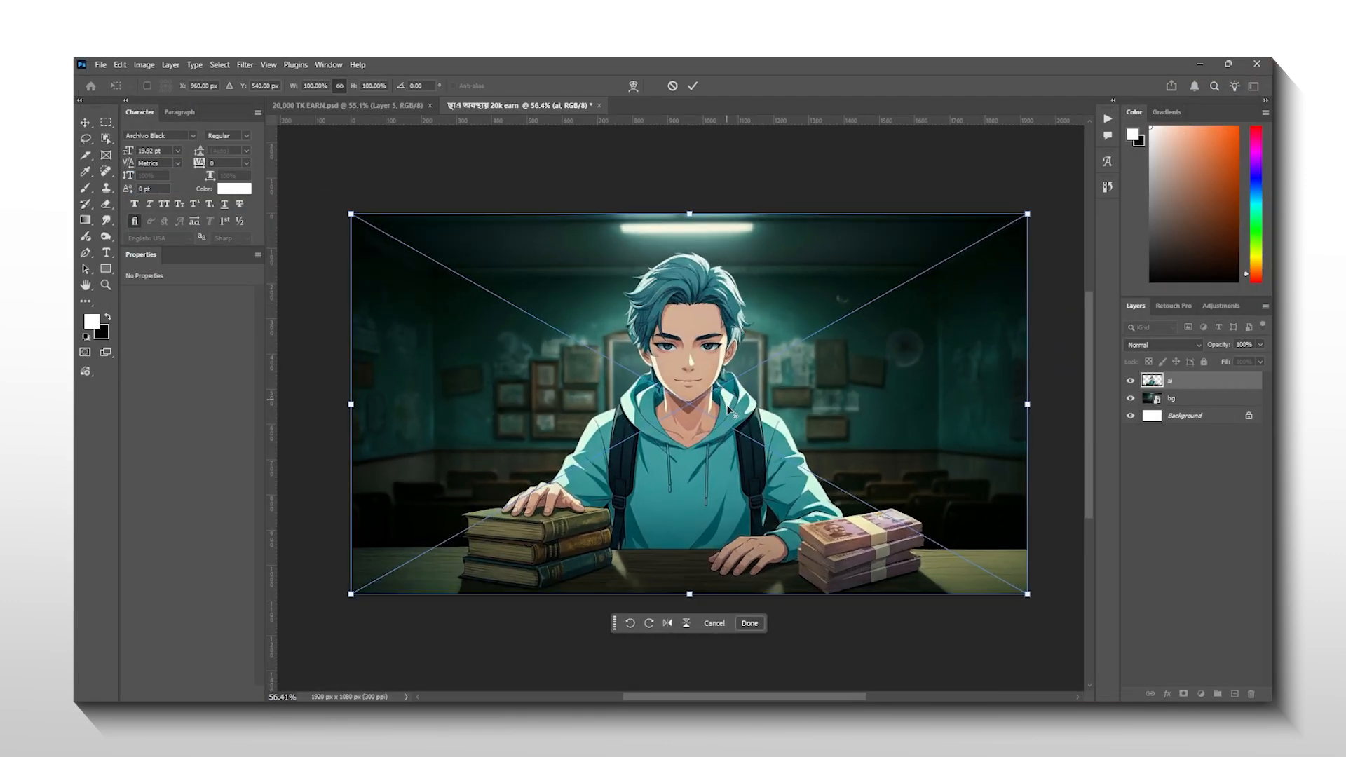
key("Return")
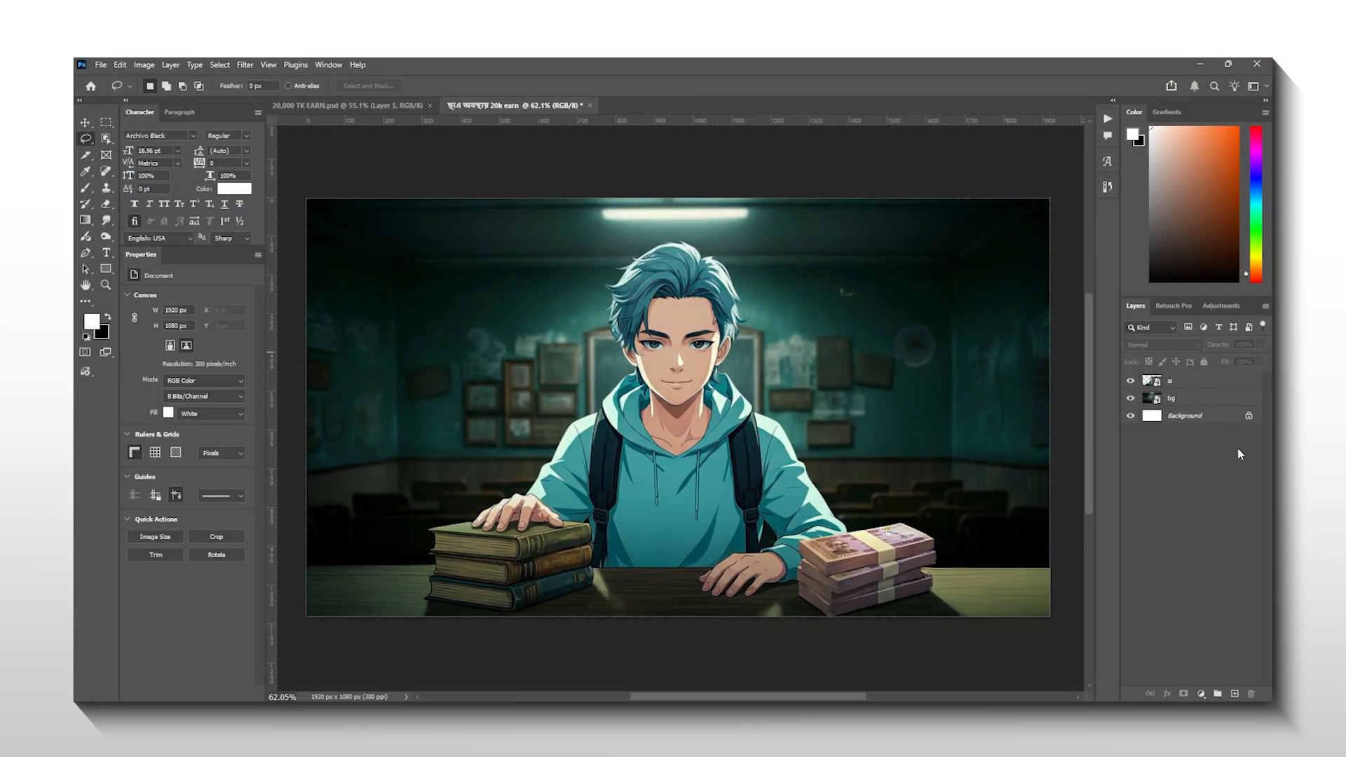
Lasso the small mark on the classroom wall in the bg layer and replace it using Generative Fill without a prompt
left_click(1191, 413)
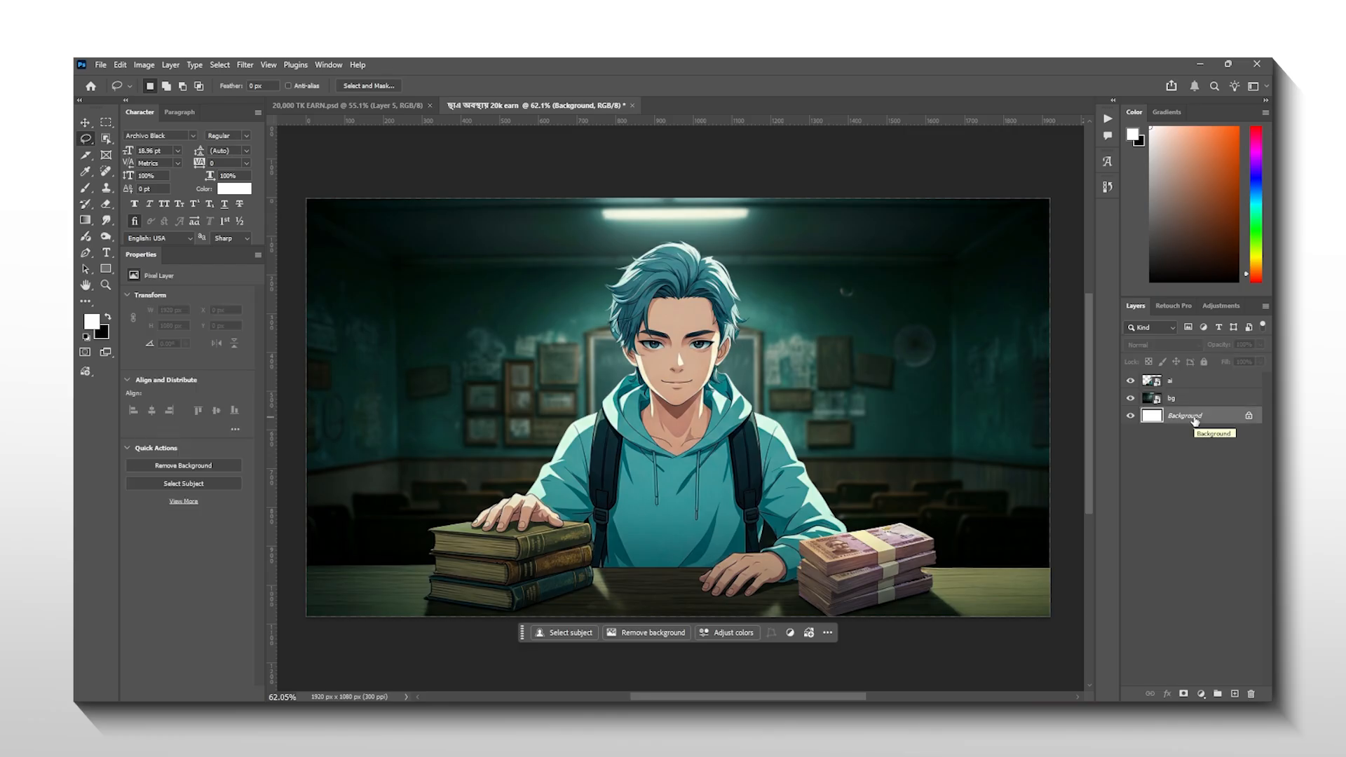
left_click(1181, 398)
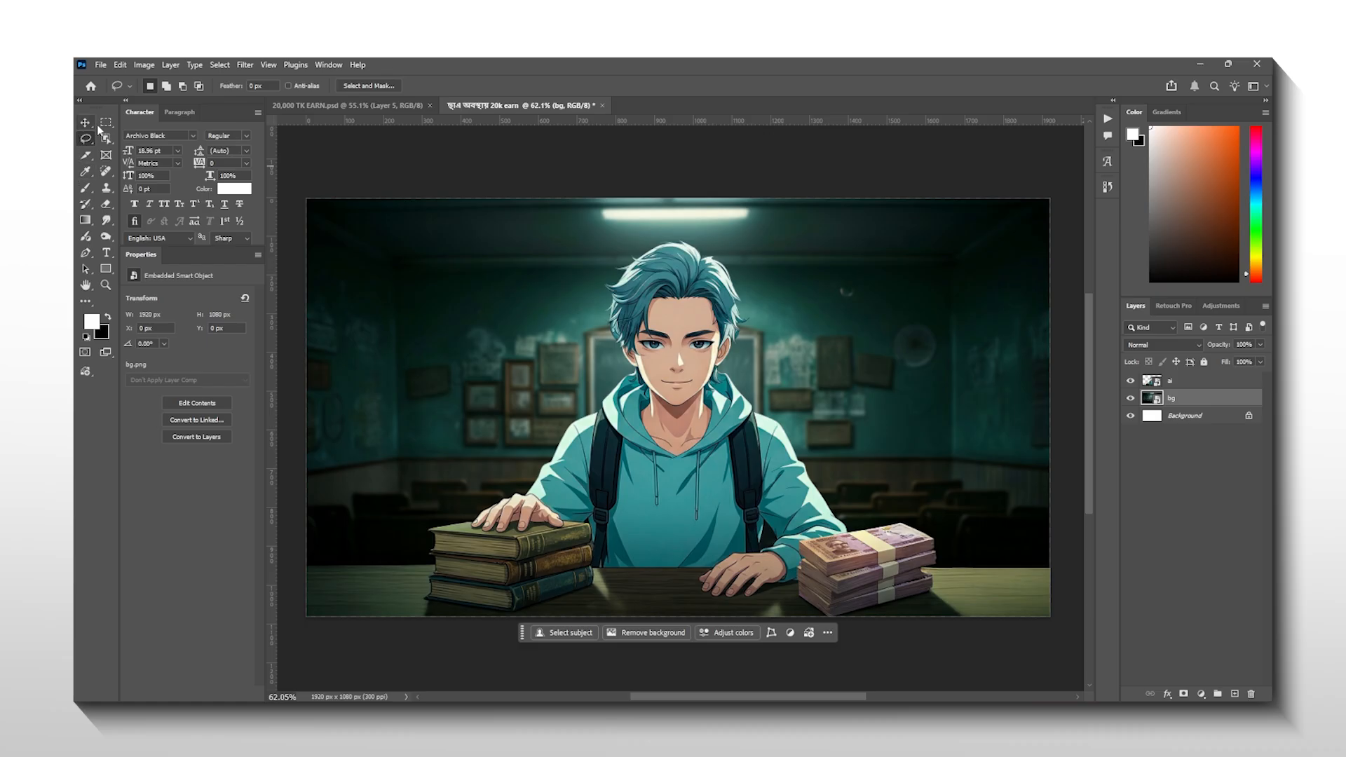
mouse_move(852, 273)
left_mouse_down()
mouse_move(839, 314)
mouse_move(870, 293)
mouse_move(845, 277)
left_mouse_up()
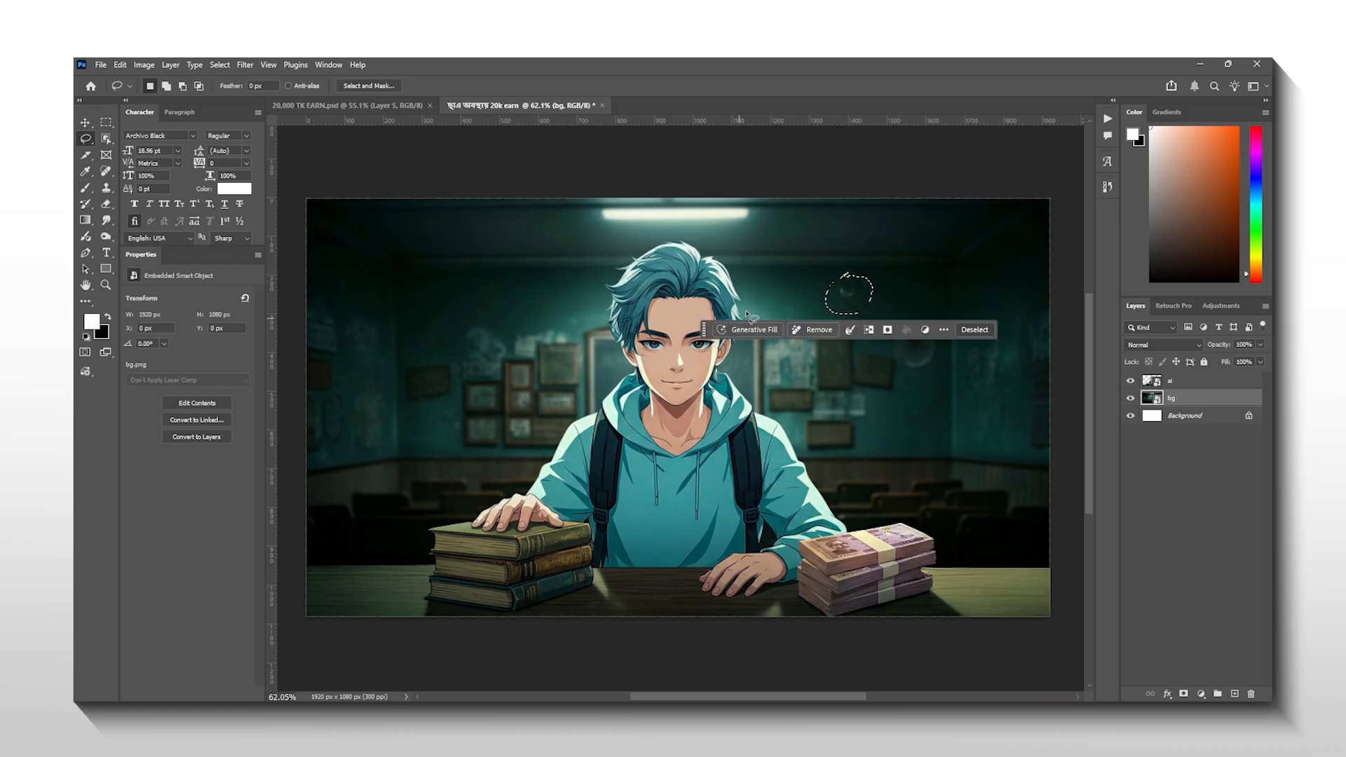
left_click(772, 335)
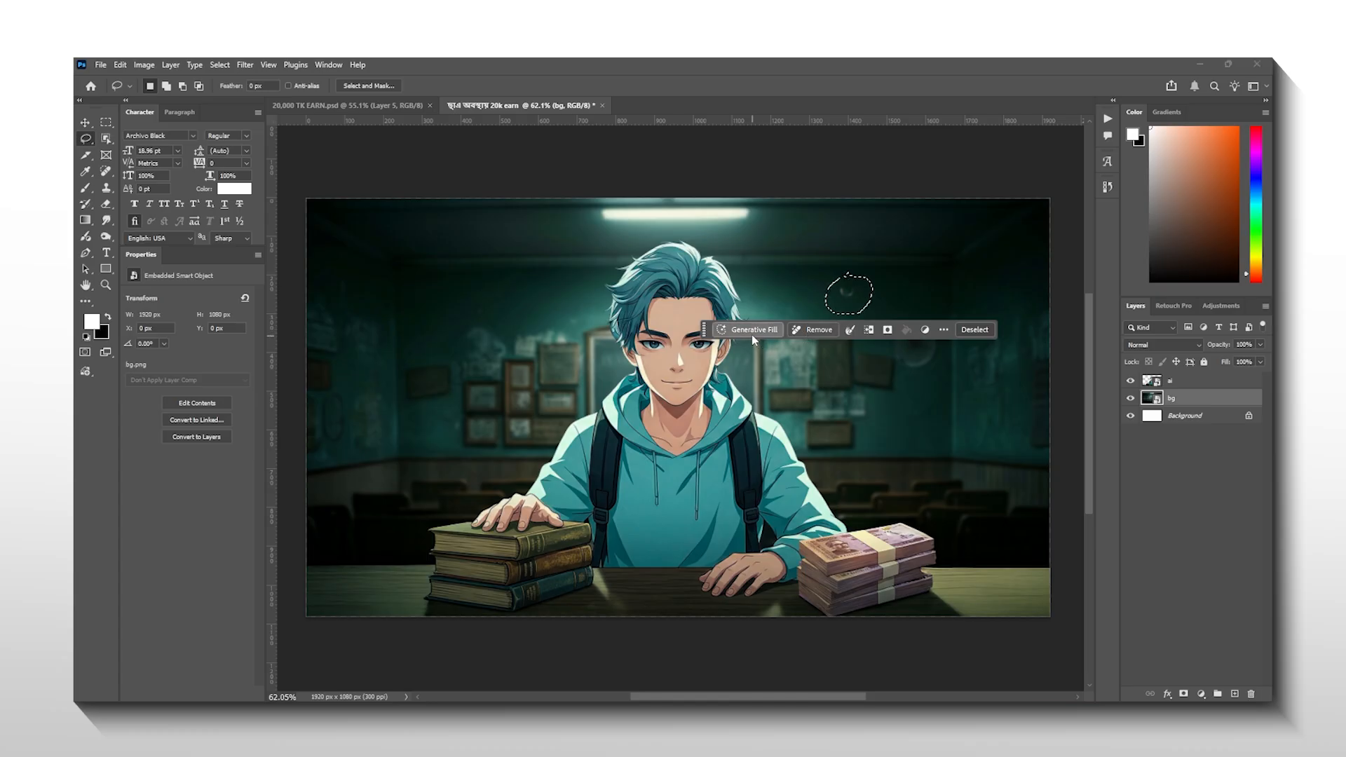
left_click(987, 338)
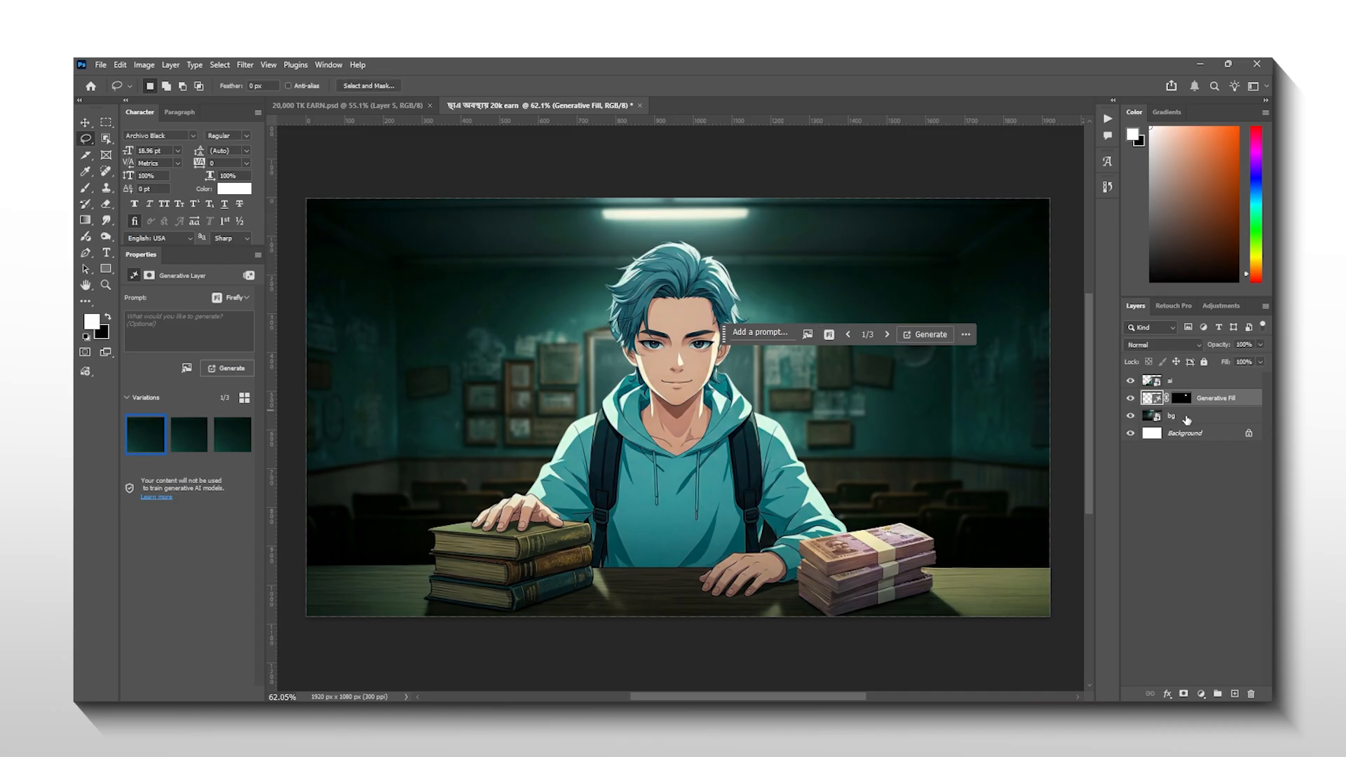
Combine the Generative Fill layer and the bg layer into one smart object
right_click(1189, 421)
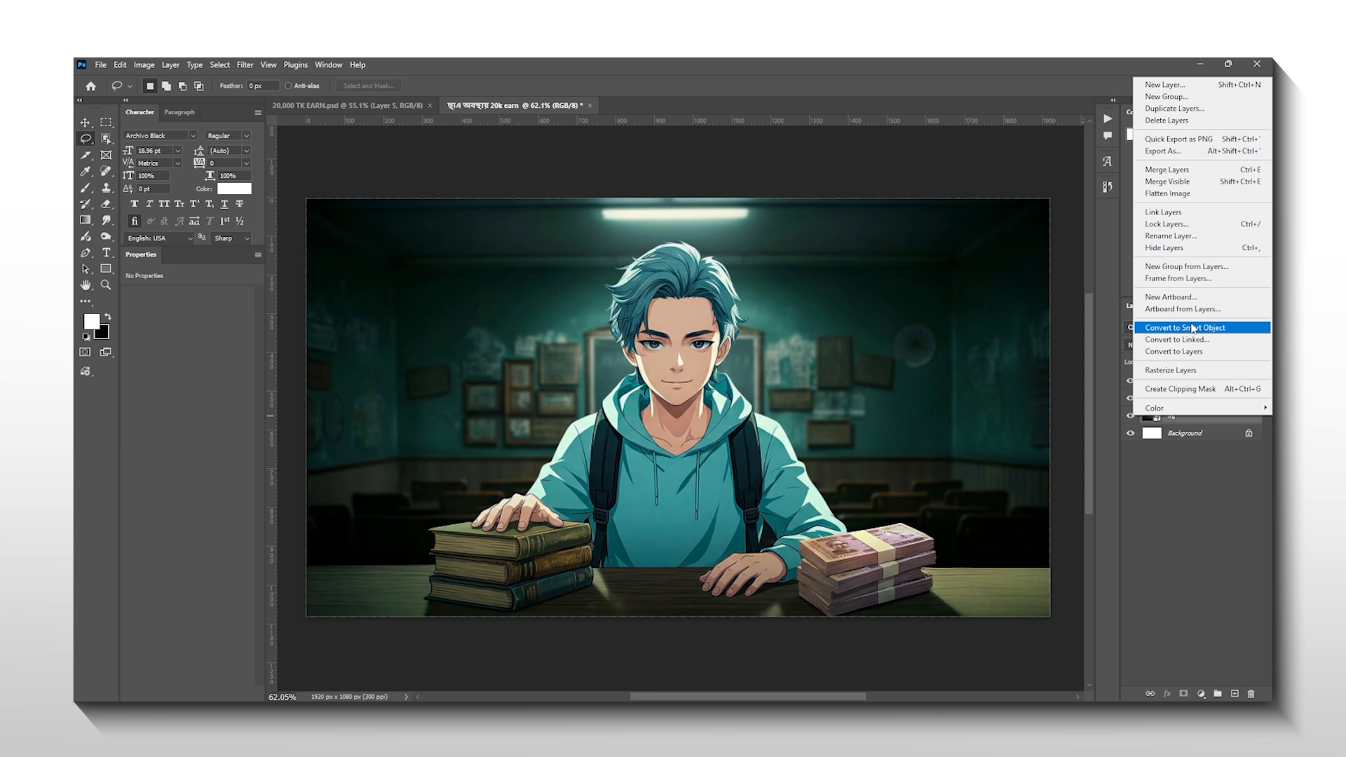
left_click(1194, 328)
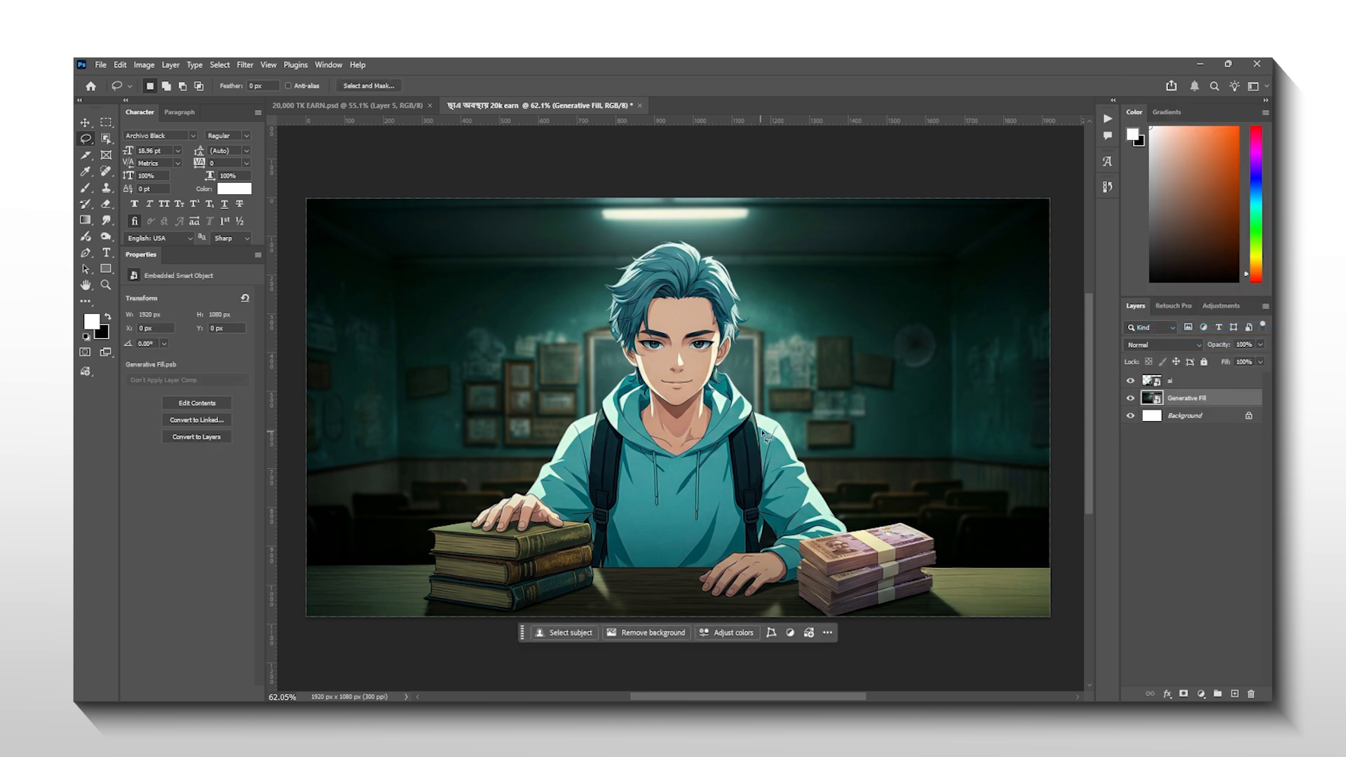
scroll(707, 393, "down", 1)
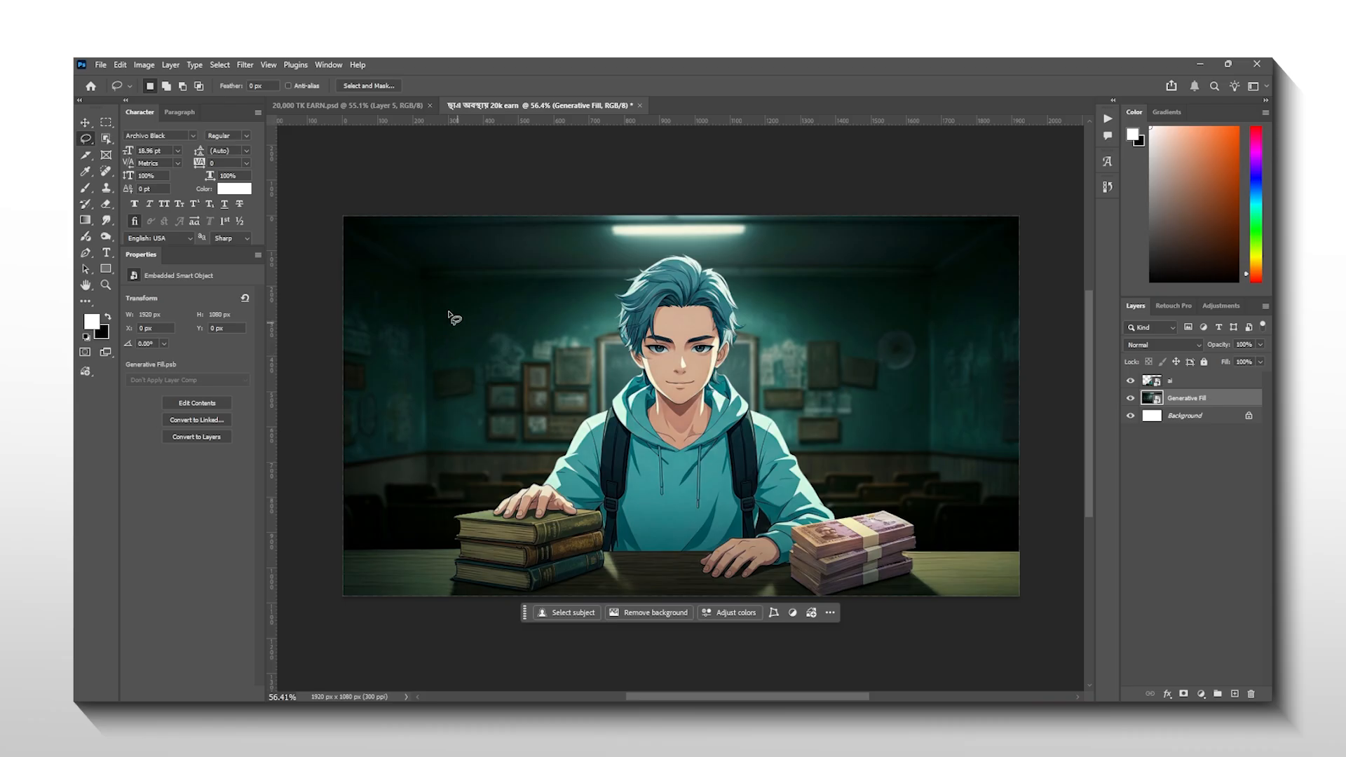
mouse_move(425, 303)
left_mouse_down()
mouse_move(561, 373)
mouse_move(404, 378)
mouse_move(543, 335)
left_mouse_up()
mouse_move(892, 319)
left_mouse_down()
mouse_move(968, 434)
mouse_move(811, 426)
mouse_move(834, 299)
mouse_move(1014, 377)
mouse_move(939, 464)
mouse_move(824, 376)
mouse_move(851, 317)
left_mouse_up()
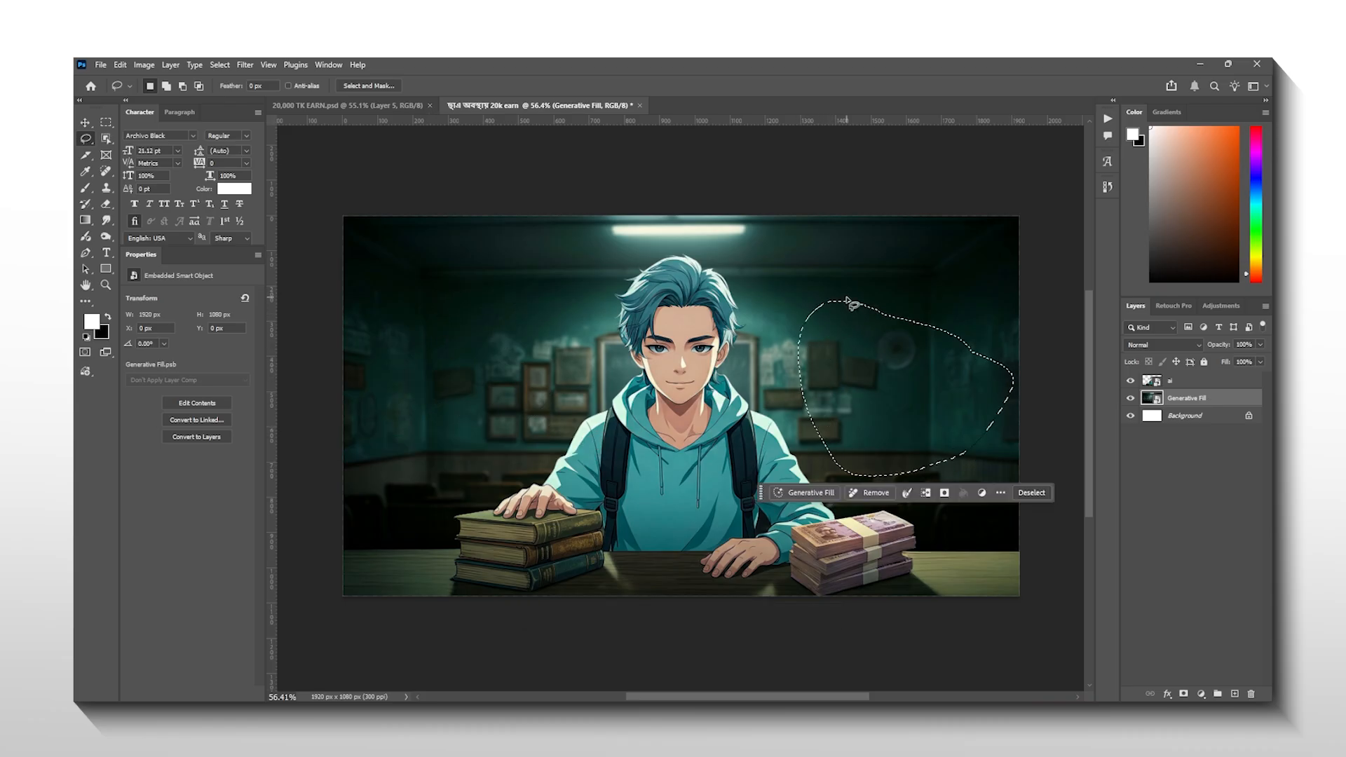
left_click(1033, 492)
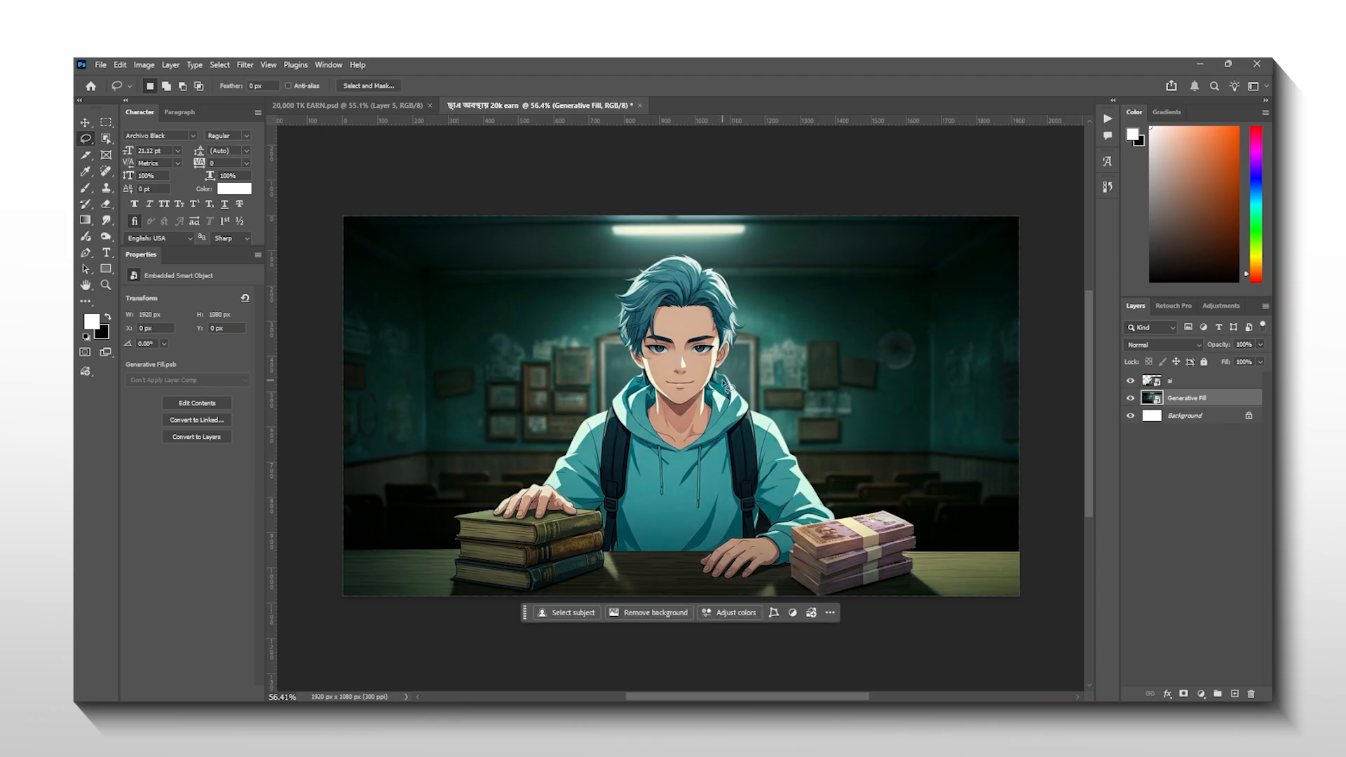
Add an Exposure adjustment layer above the classroom background and set its exposure to -3.03
left_click(1223, 306)
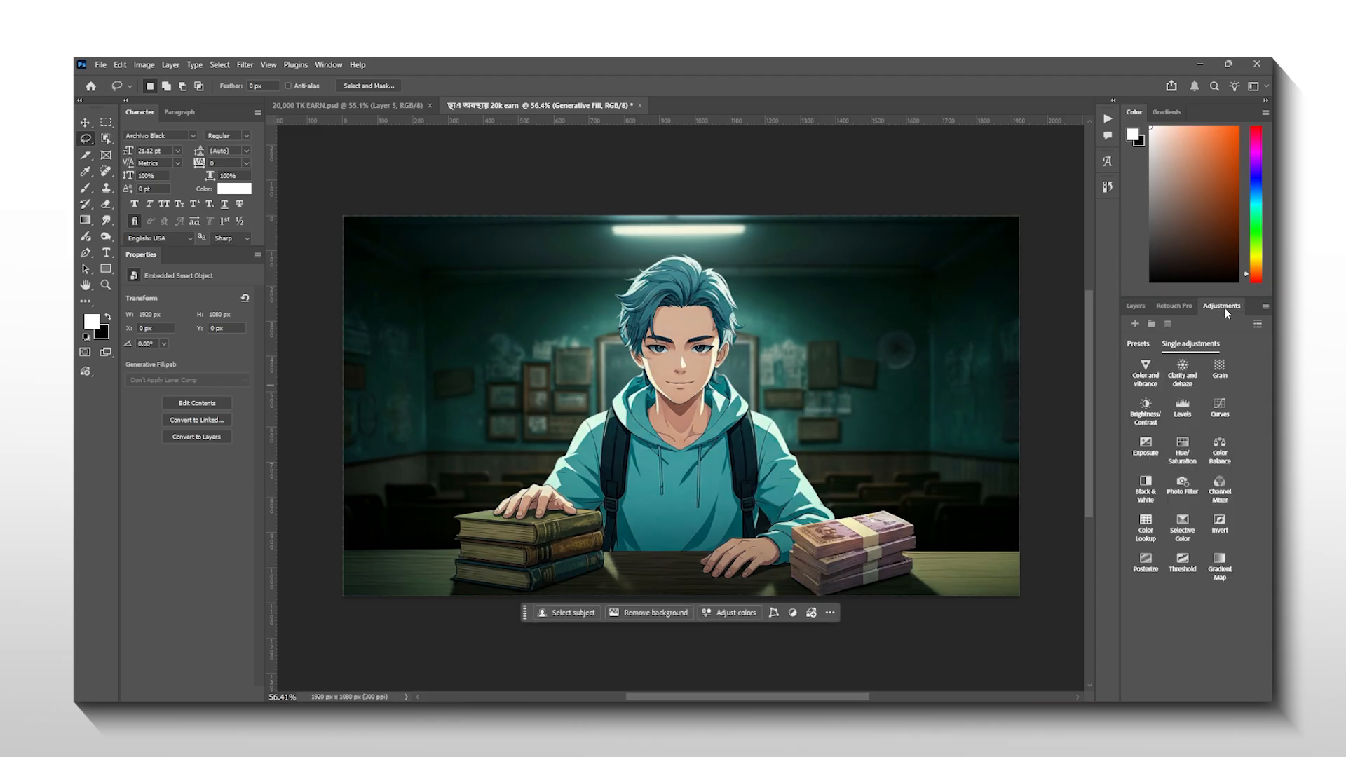
left_click(1147, 445)
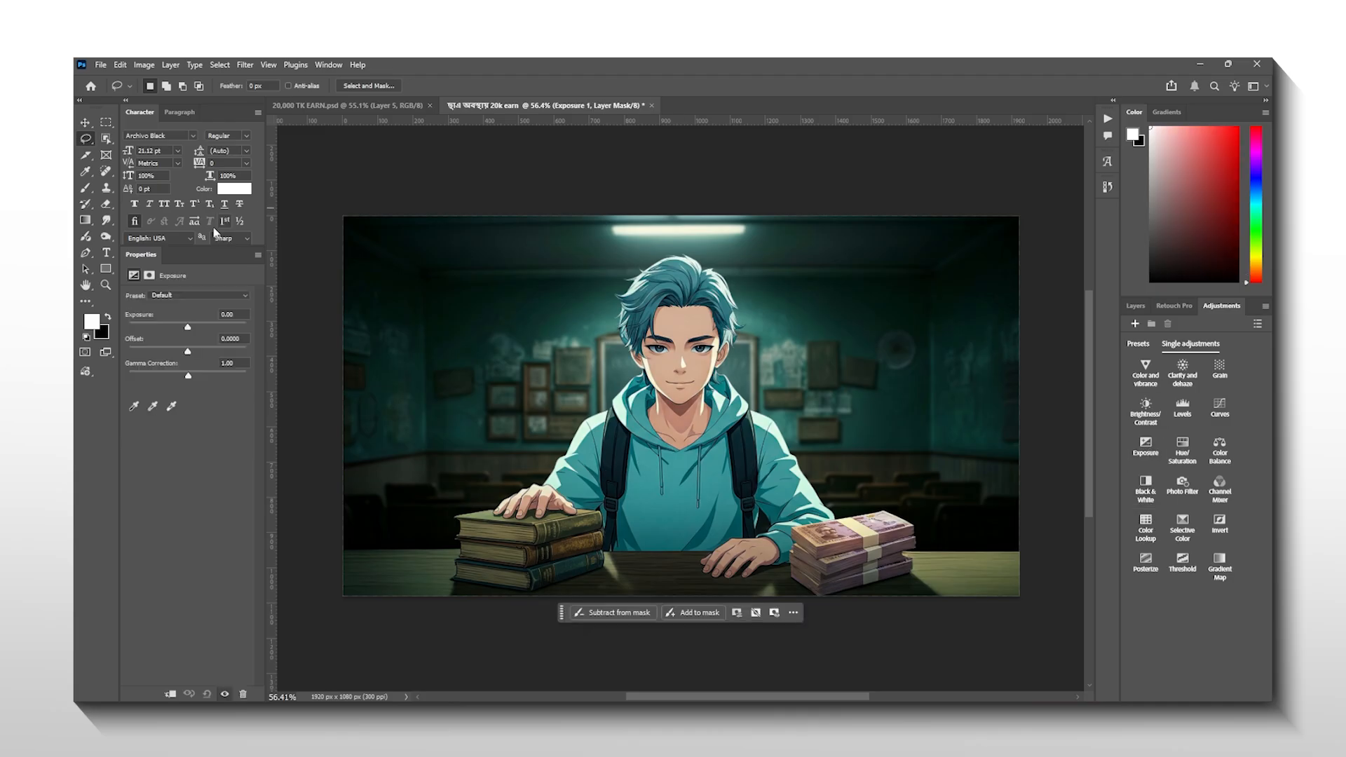
left_click_drag(186, 326, 162, 327)
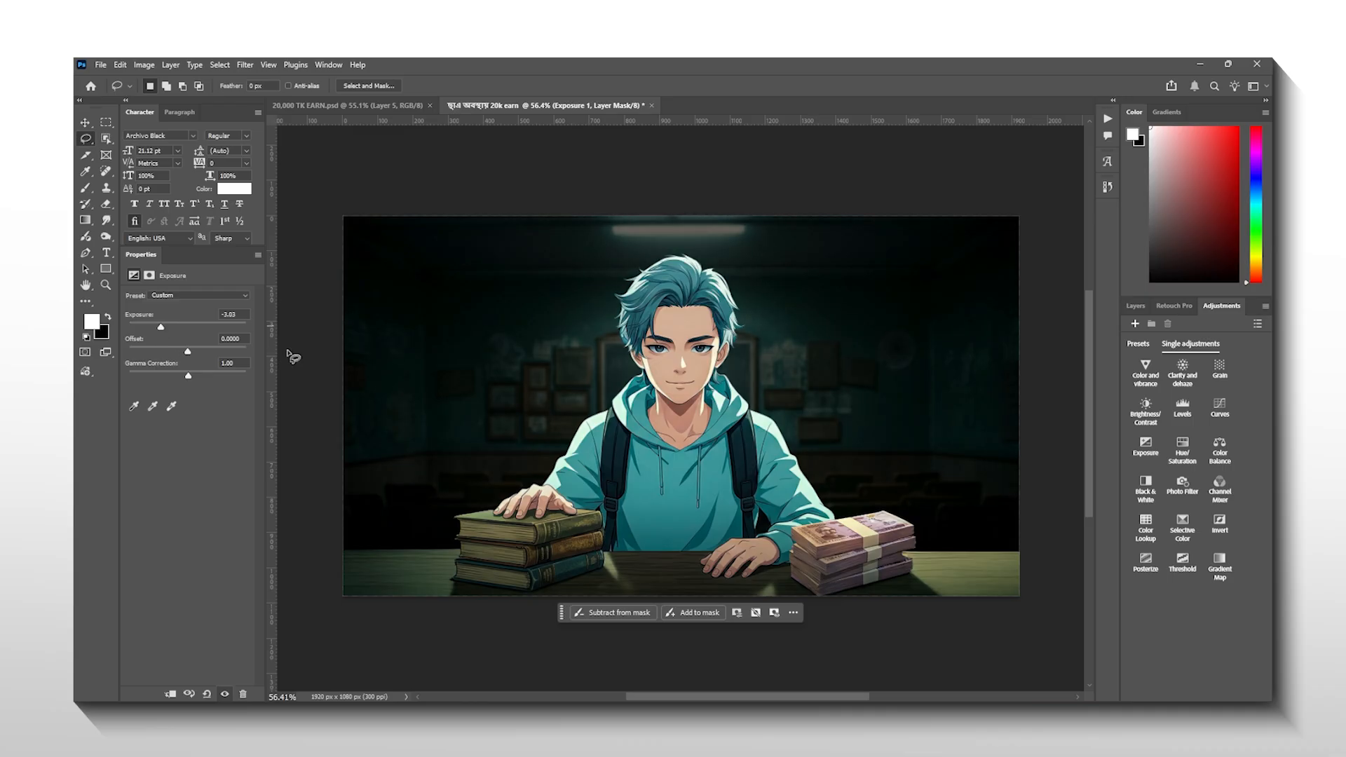
Target the Exposure 1 layer mask with the Brush tool and make black the foreground colour
left_click(1144, 307)
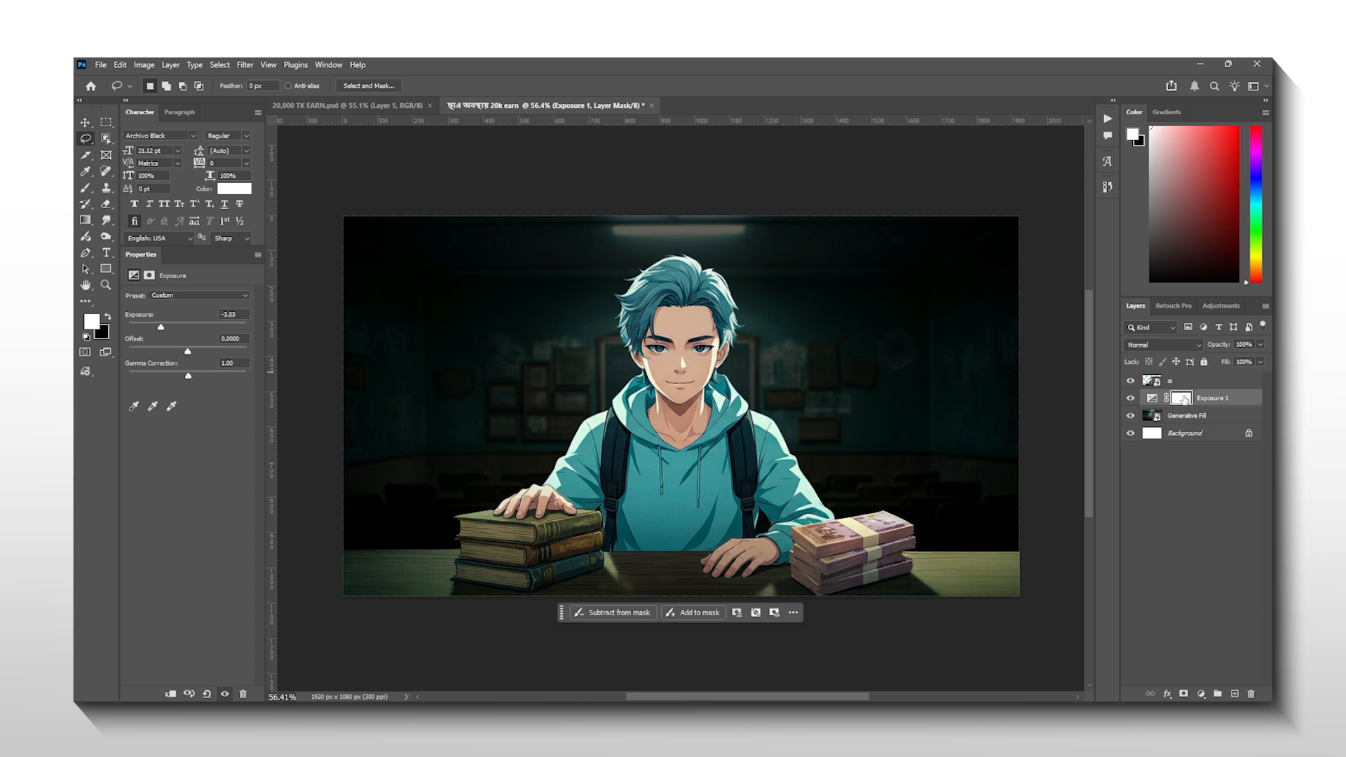
left_click(1182, 399)
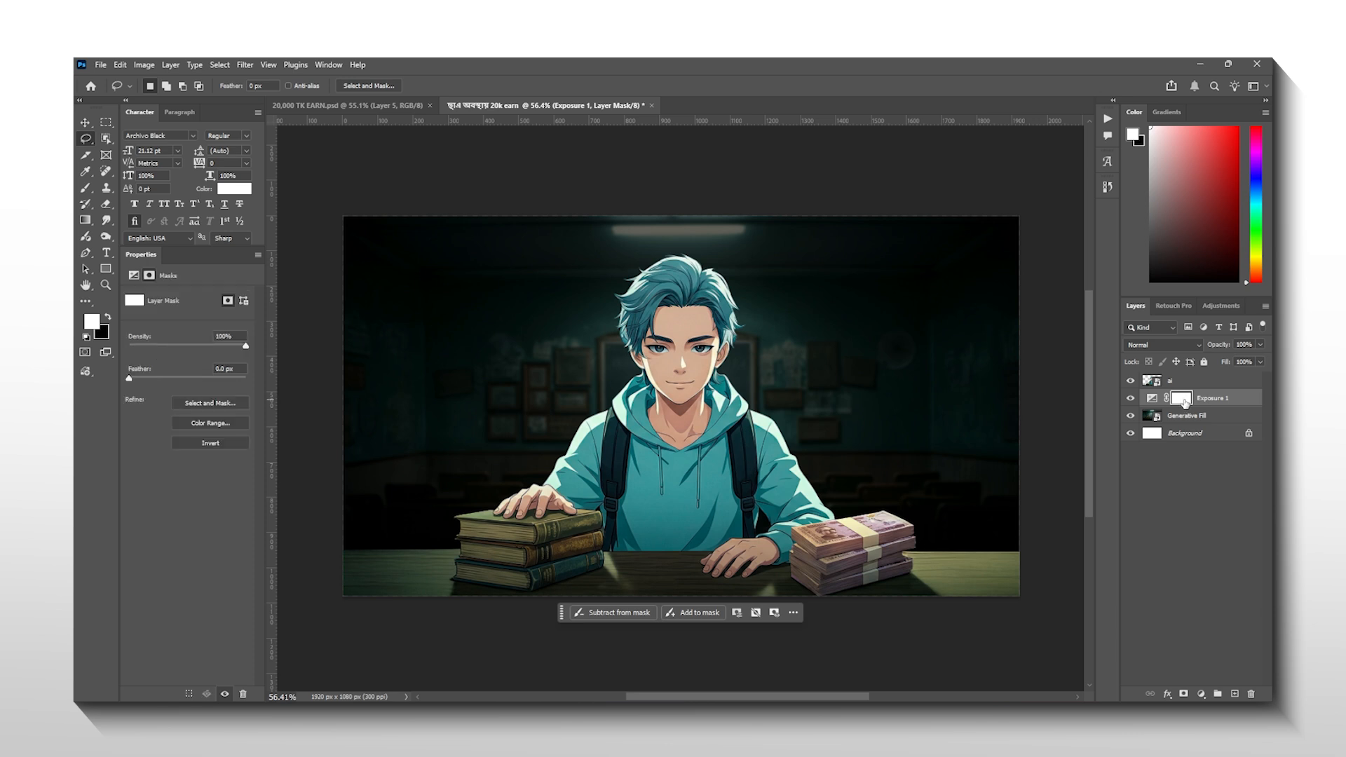
left_click(84, 188)
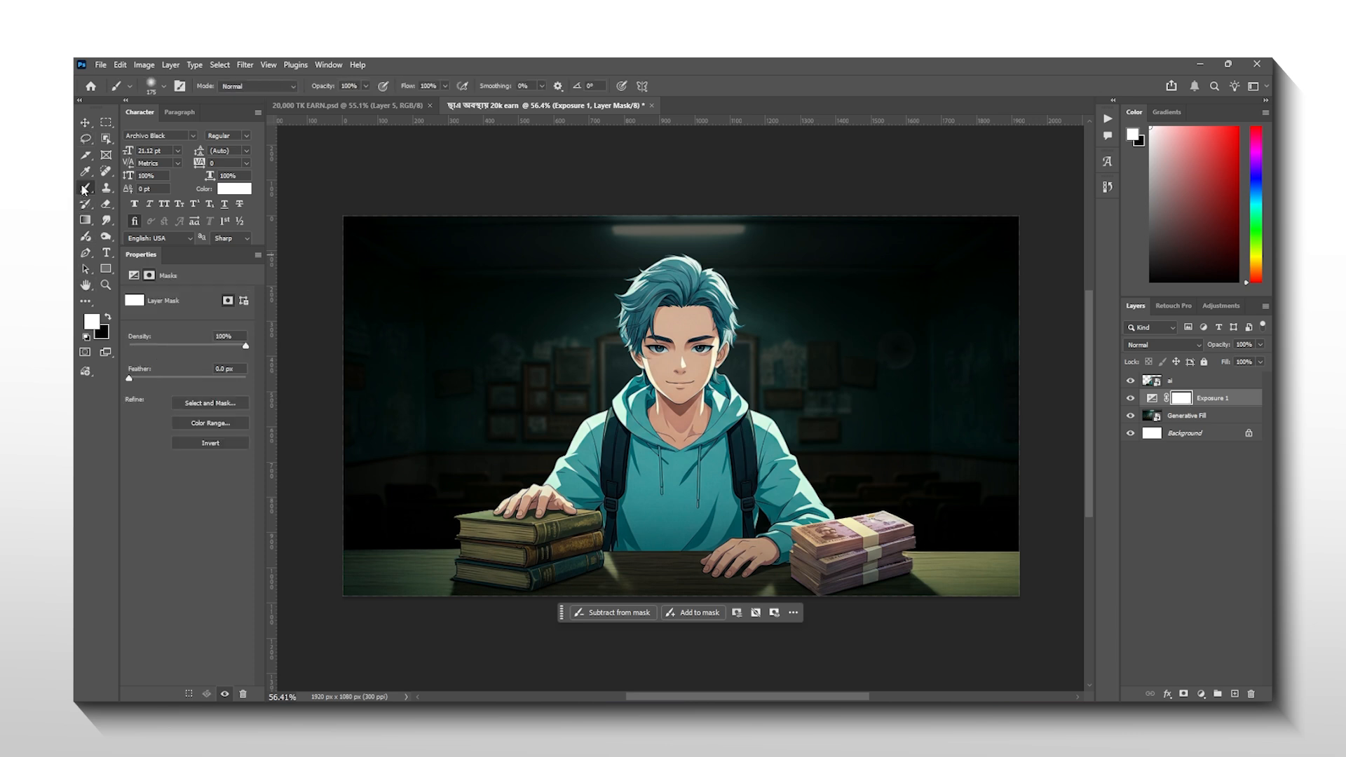
left_click(107, 318)
left_click(108, 319)
left_click(107, 319)
left_click(107, 318)
left_click(107, 319)
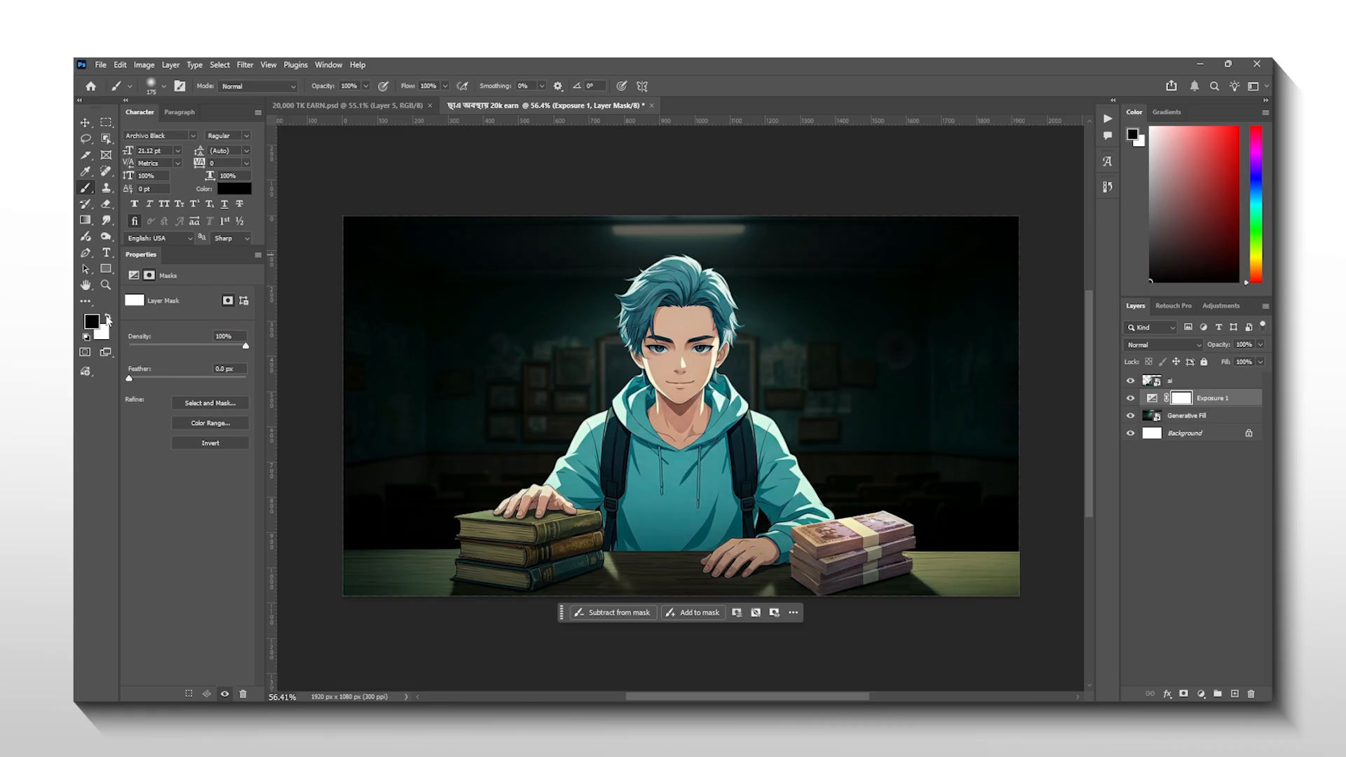
left_click(107, 319)
left_click(107, 318)
Paint the middle of the Exposure 1 mask black behind the character with a 1300 px Soft Round brush at 0% hardness
key("bracketright")
key("bracketright")
key("bracketright")
key("bracketright")
key("bracketright")
key("bracketright")
key("bracketright")
key("bracketright")
key("bracketright")
key("bracketright")
key("bracketright")
right_click(671, 359)
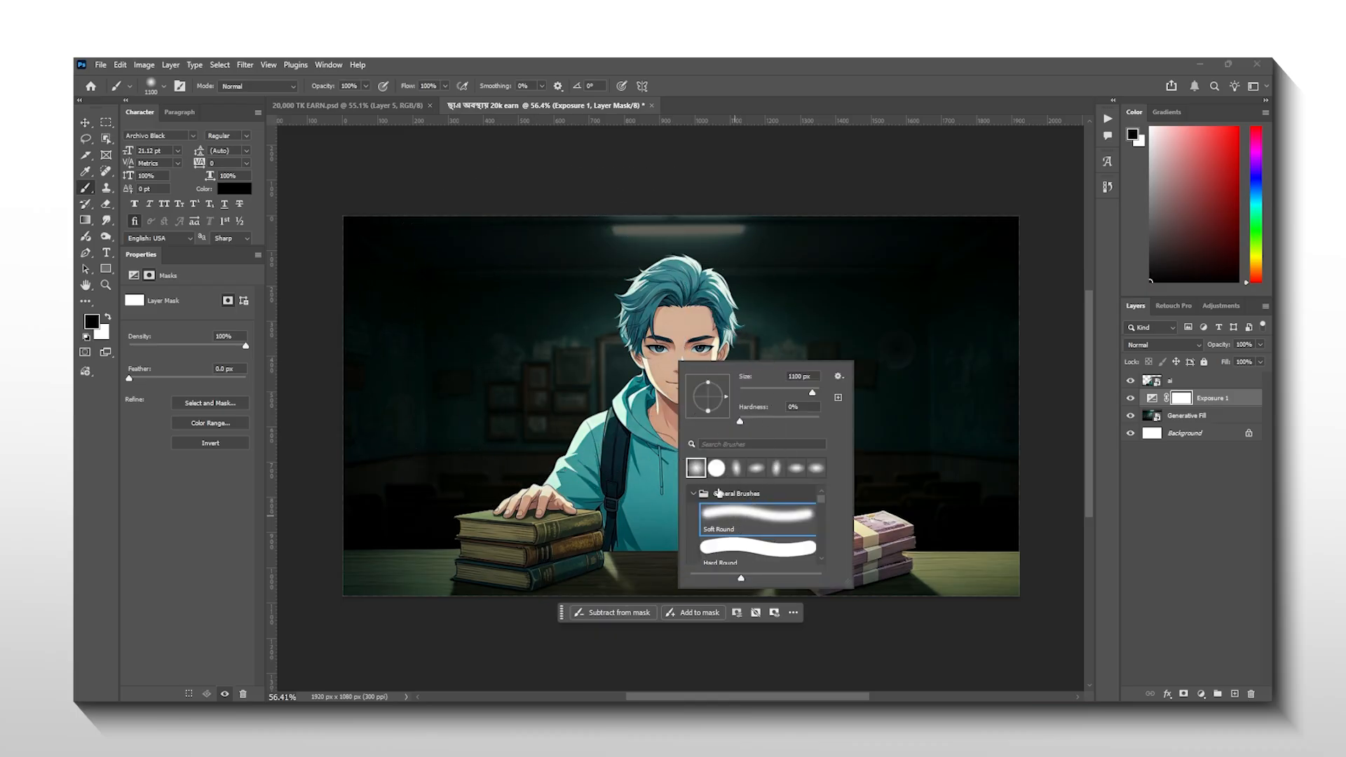
left_click(659, 292)
key("bracketright")
key("bracketright")
left_click(678, 431)
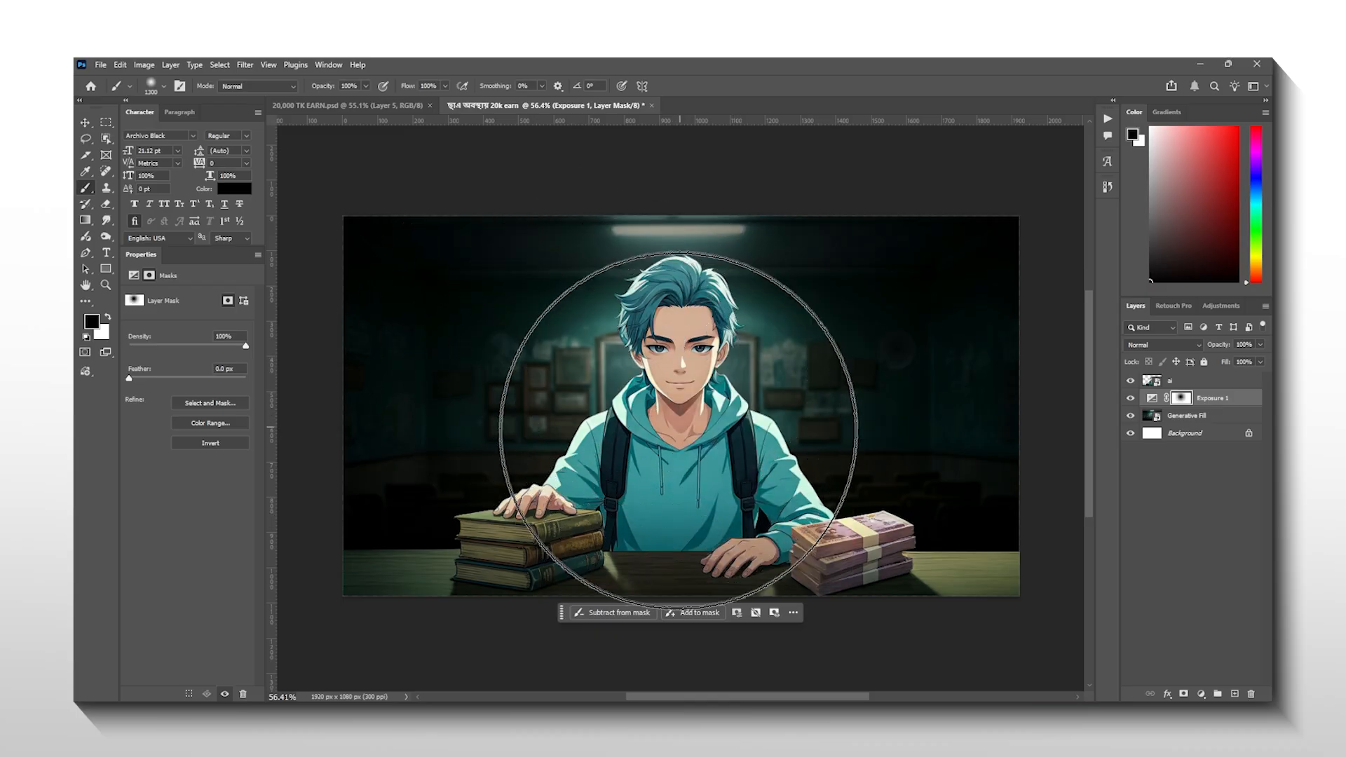
Flatten the brush tip into a wide ellipse, enlarge it up to 2100 px, and widen the black mask area behind the character
key("bracketright")
key("bracketright")
right_click(676, 378)
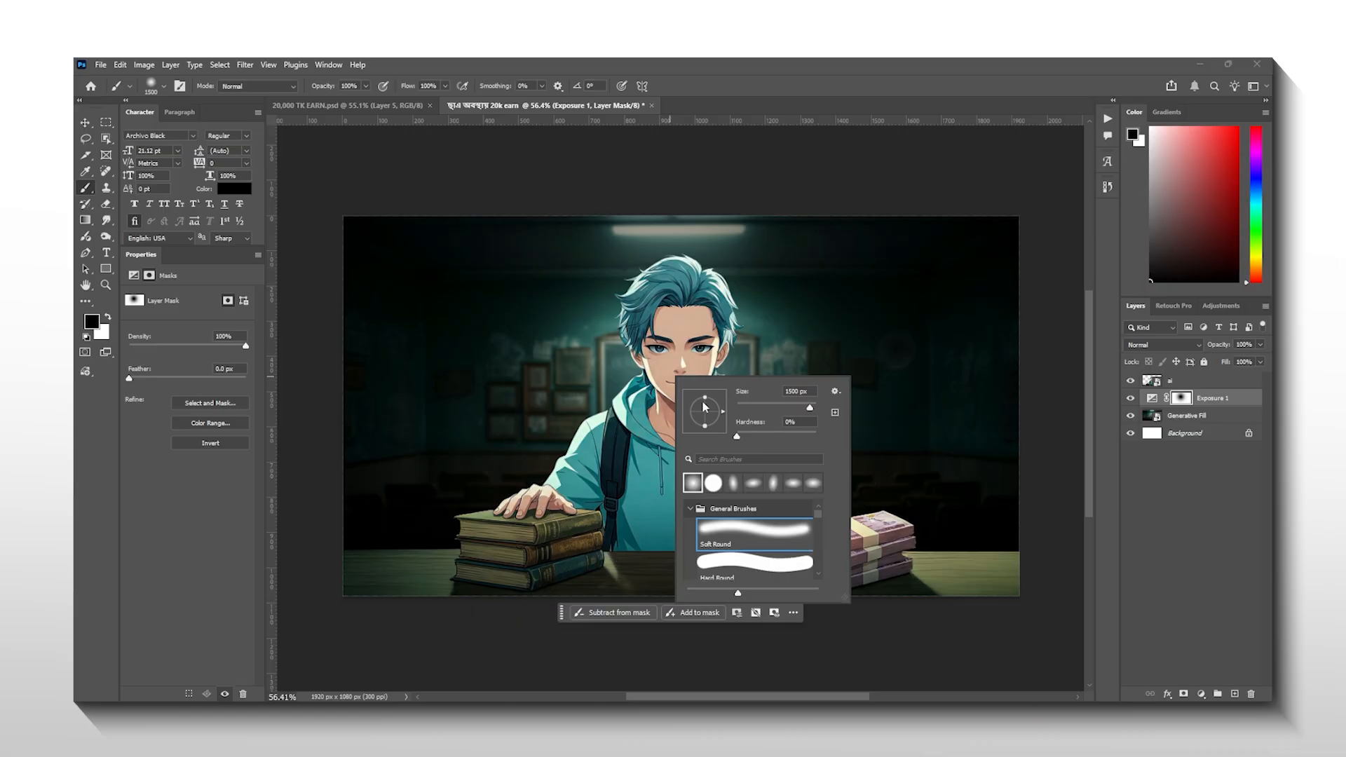
left_click(666, 412)
key("x")
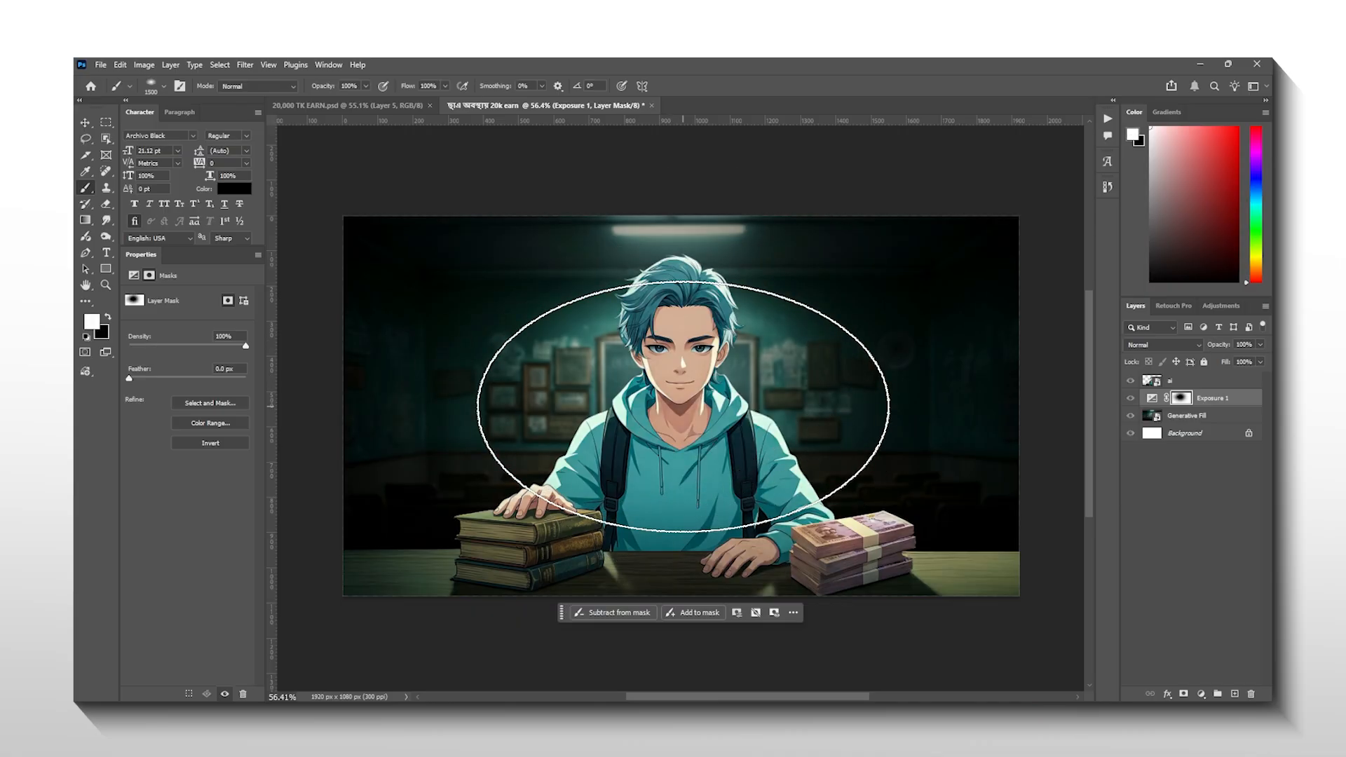
key("x")
key("bracketright")
key("bracketright")
key("bracketright")
key("bracketright")
key("bracketright")
key("bracketright")
Compare the classroom background with and without the Exposure 1 adjustment, leaving the adjustment visible and no layer selected
left_click(1130, 398)
left_click(1129, 397)
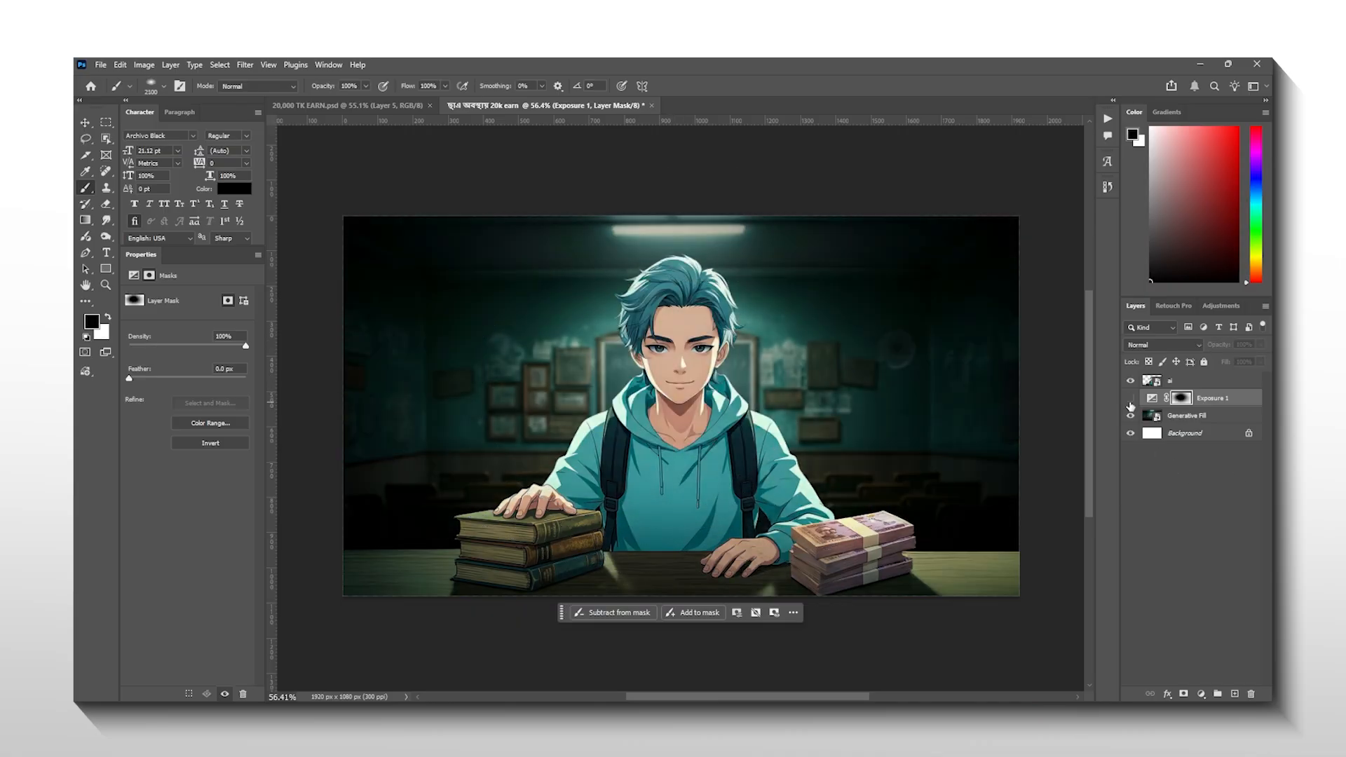
left_click(1129, 397)
left_click(1191, 491)
key("x")
scroll(706, 391, "down", 1)
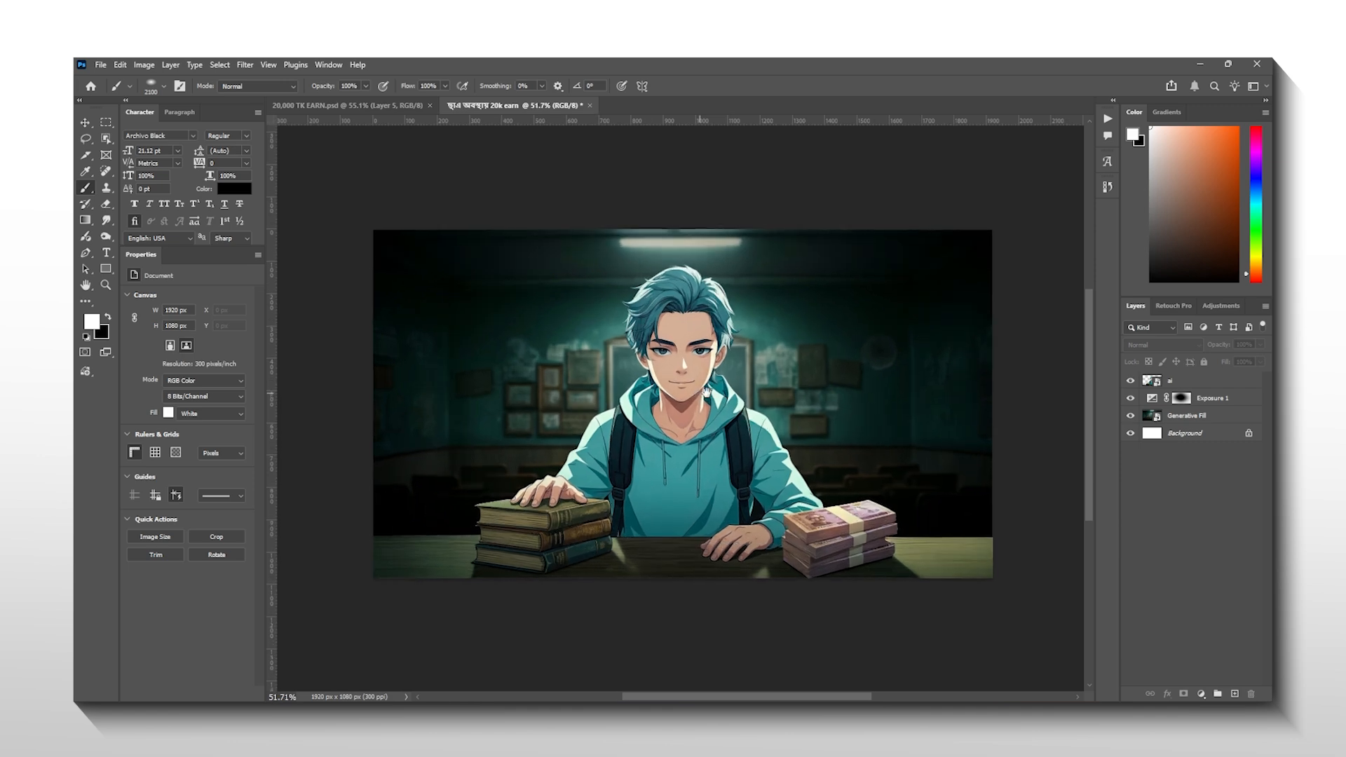
scroll(706, 391, "up", 2)
Examine the headline text block in the reference design 20,000 TK EARN.psd and return to the working document
left_click(379, 105)
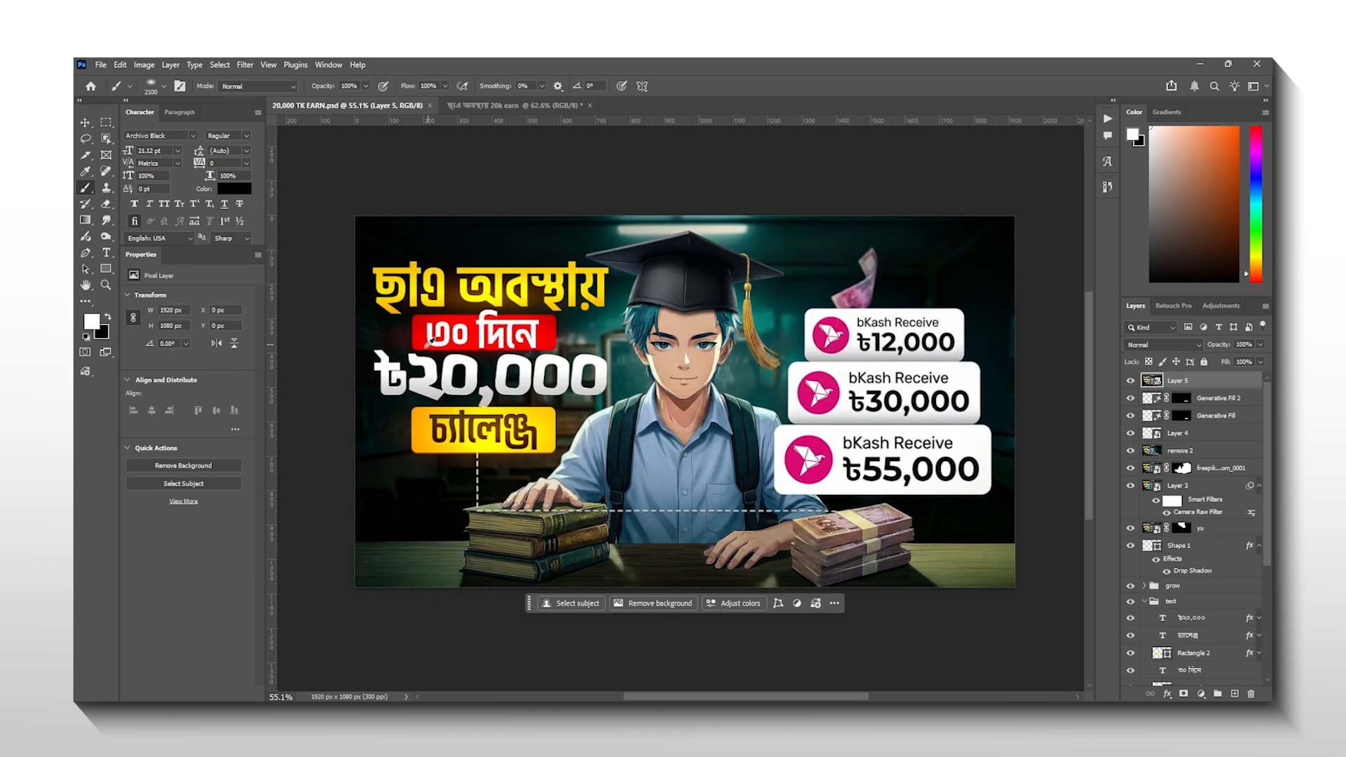
scroll(429, 340, "up", 3)
key("l")
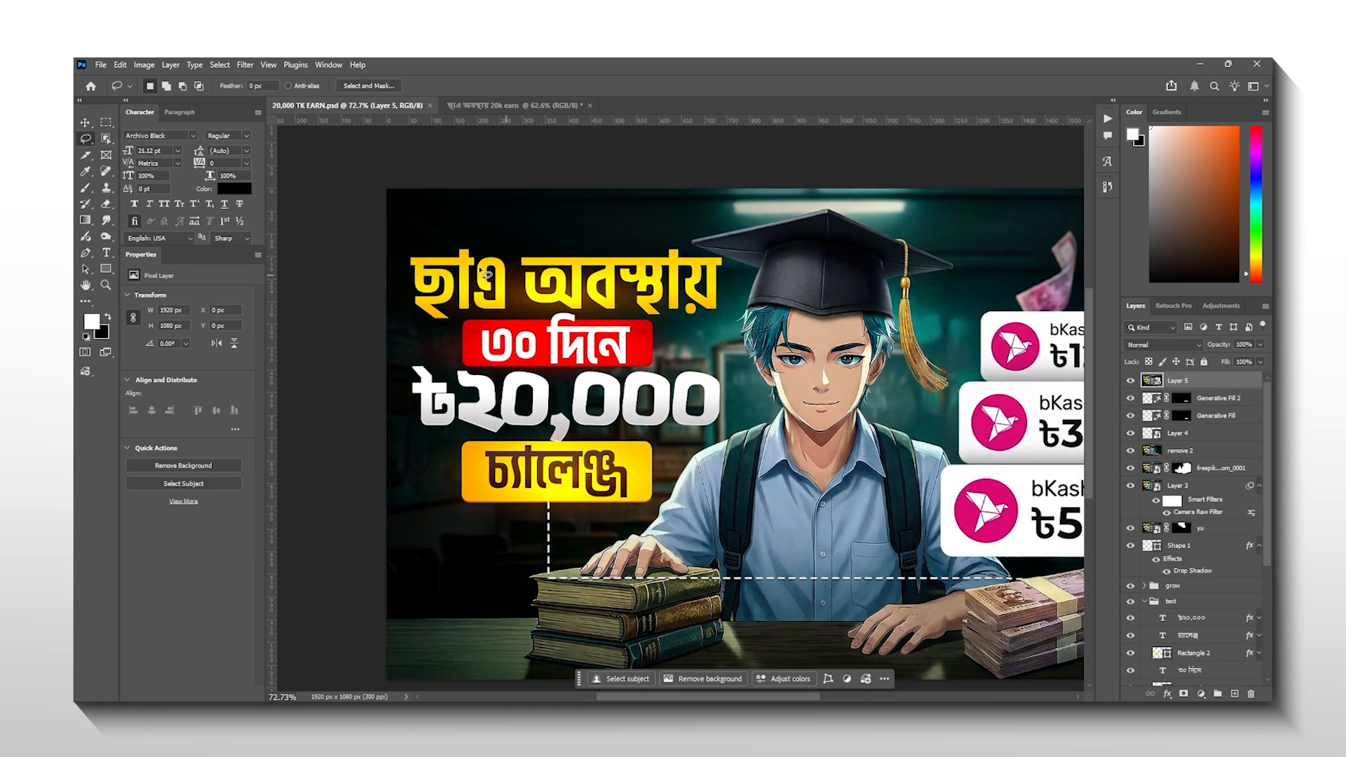
mouse_move(402, 242)
left_mouse_down()
mouse_move(651, 238)
mouse_move(753, 277)
mouse_move(711, 514)
mouse_move(658, 586)
mouse_move(461, 540)
mouse_move(410, 349)
mouse_move(424, 278)
left_mouse_up()
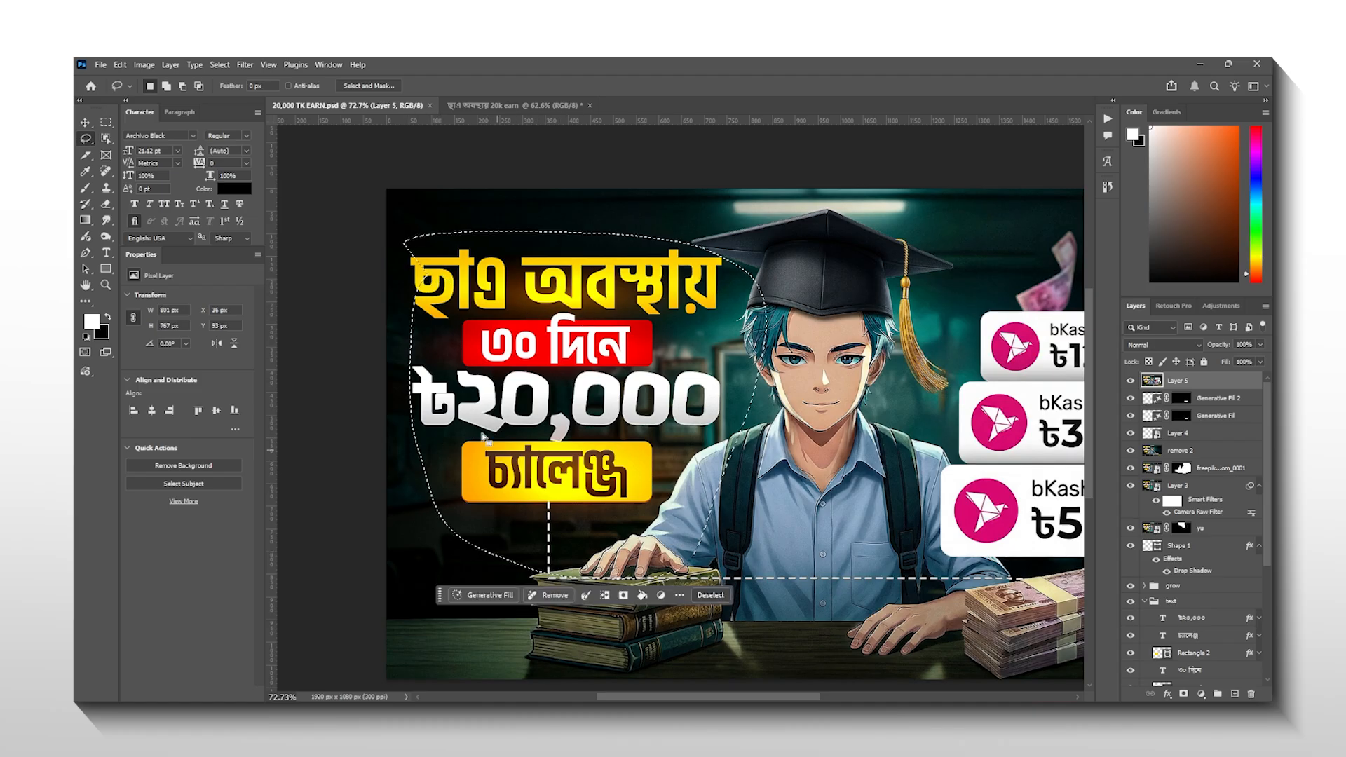
left_click(491, 105)
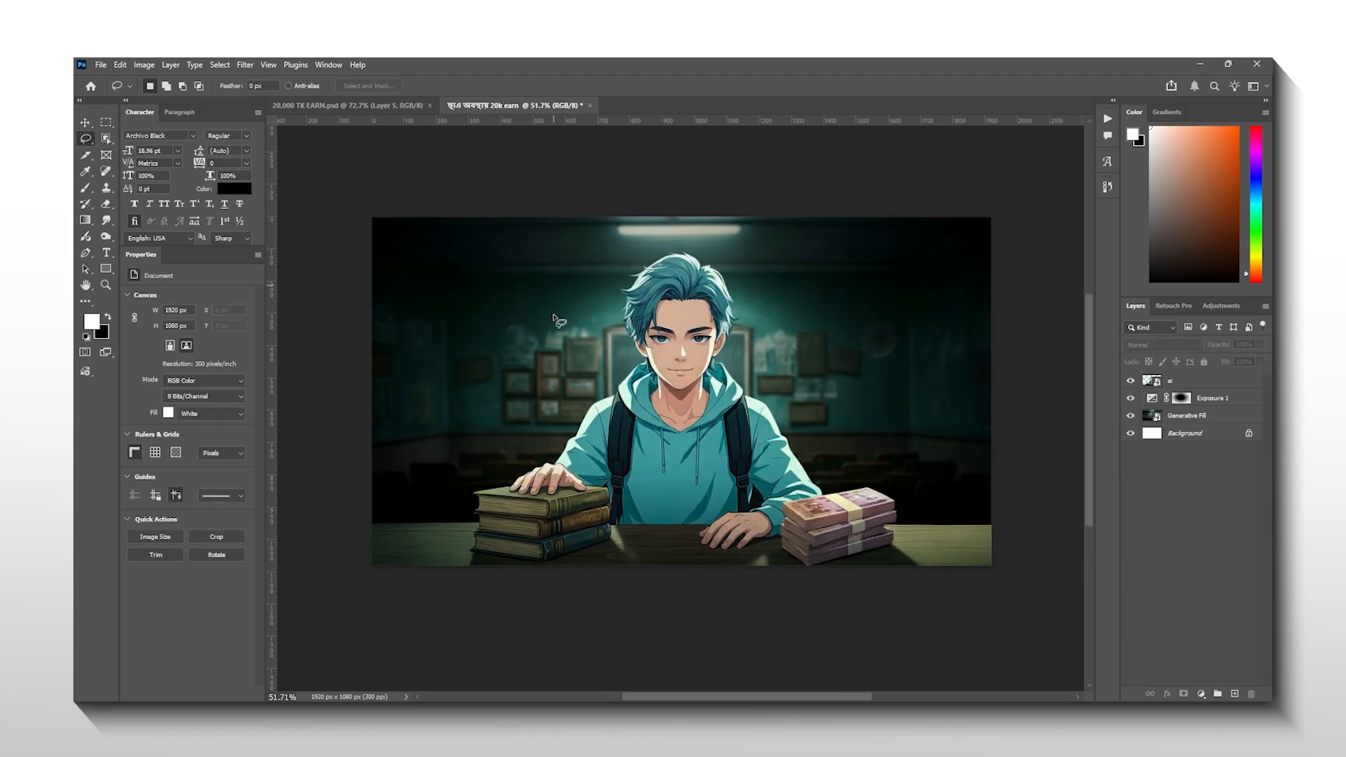
Copy the line ছাএ অবস্থায় from the Notepad notes and paste it as a new text layer on the canvas
key("alt+Tab")
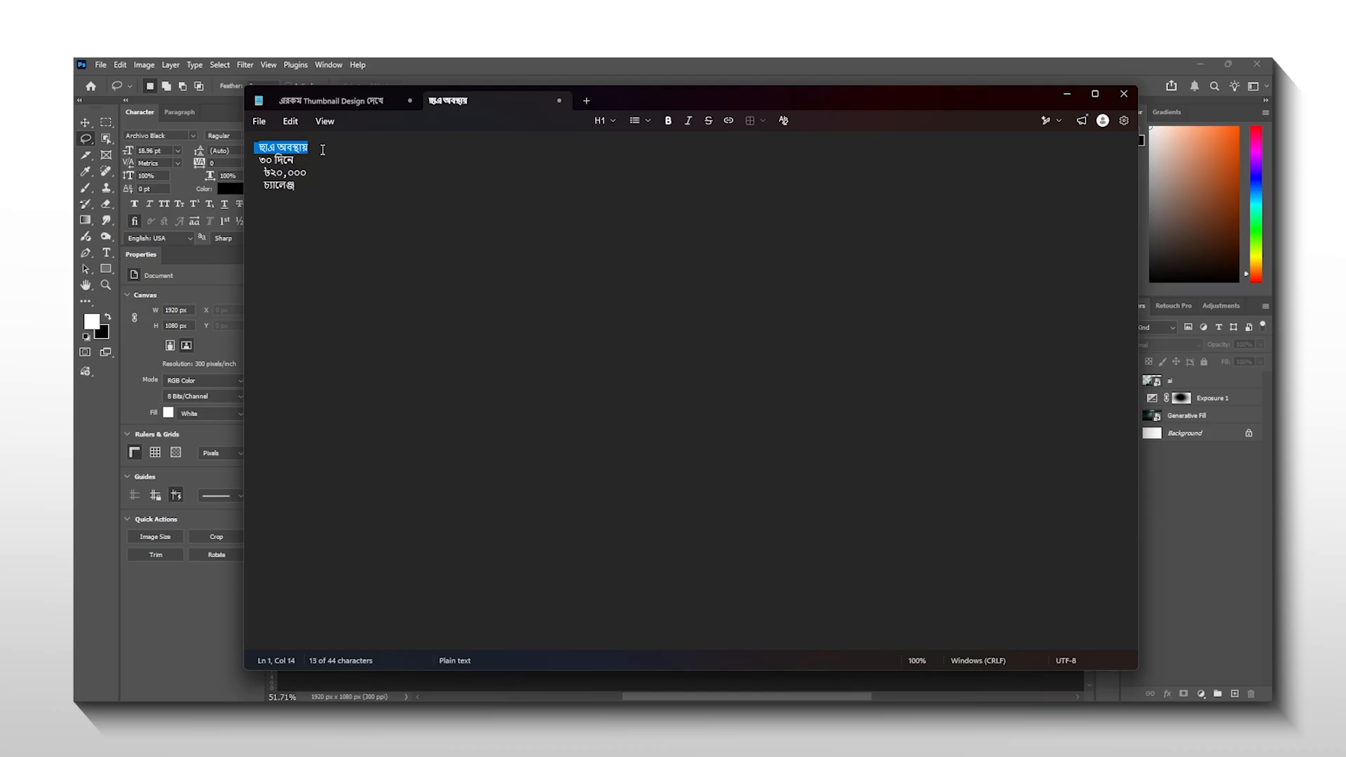
left_click_drag(309, 147, 257, 149)
right_click(279, 149)
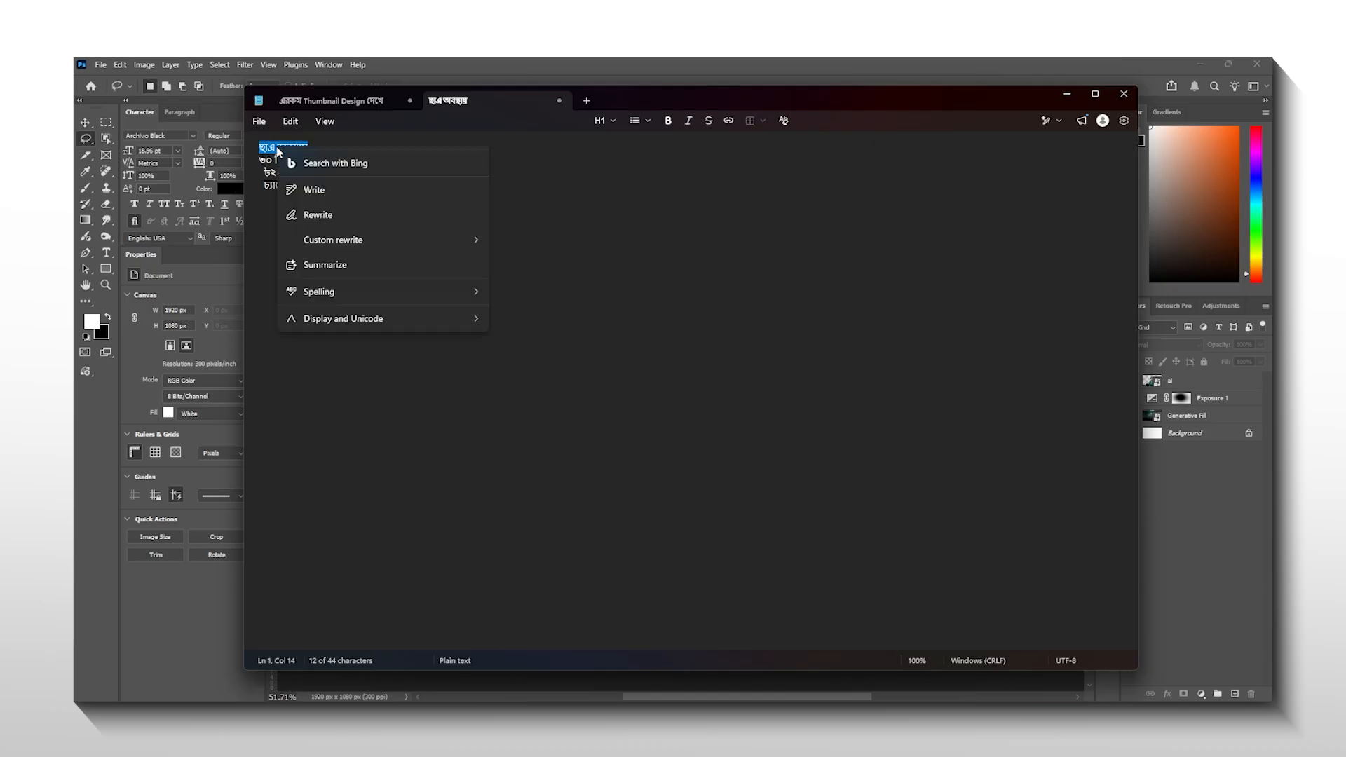
left_click(298, 169)
key("alt+Tab")
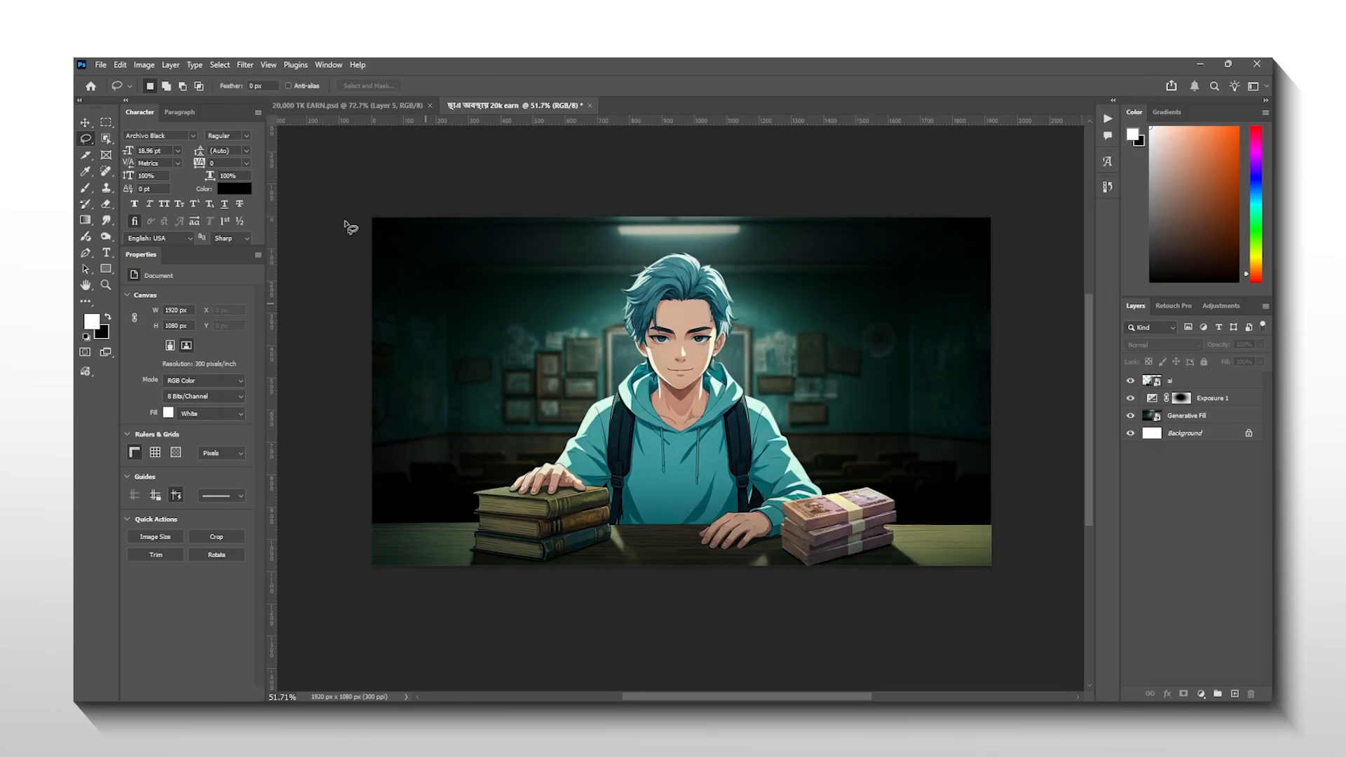
left_click(106, 253)
left_click(513, 317)
key("ctrl+v")
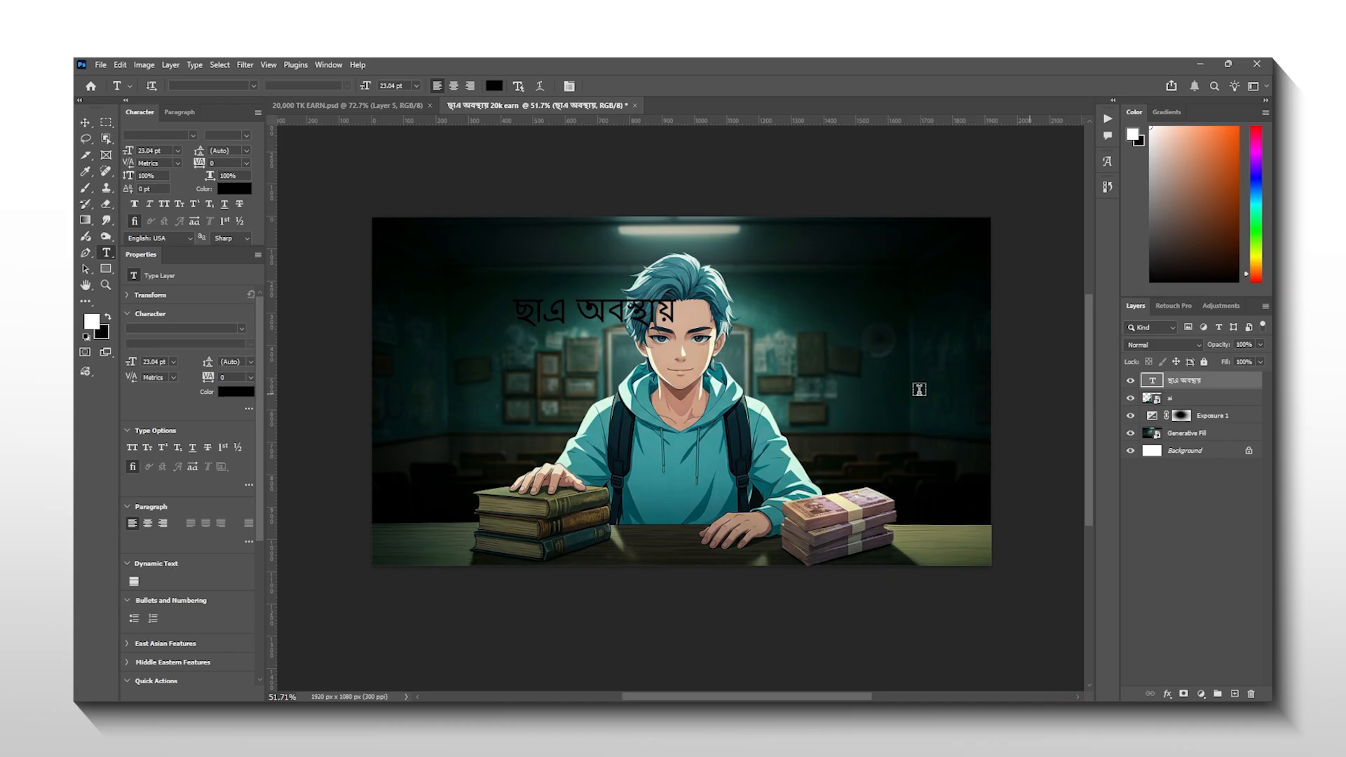
Colour the ছাএ অবস্থায় text white (ffffff), enlarge it to about 135%, and move it into the empty area beside the character's head
left_click(235, 393)
left_click_drag(140, 466, 85, 436)
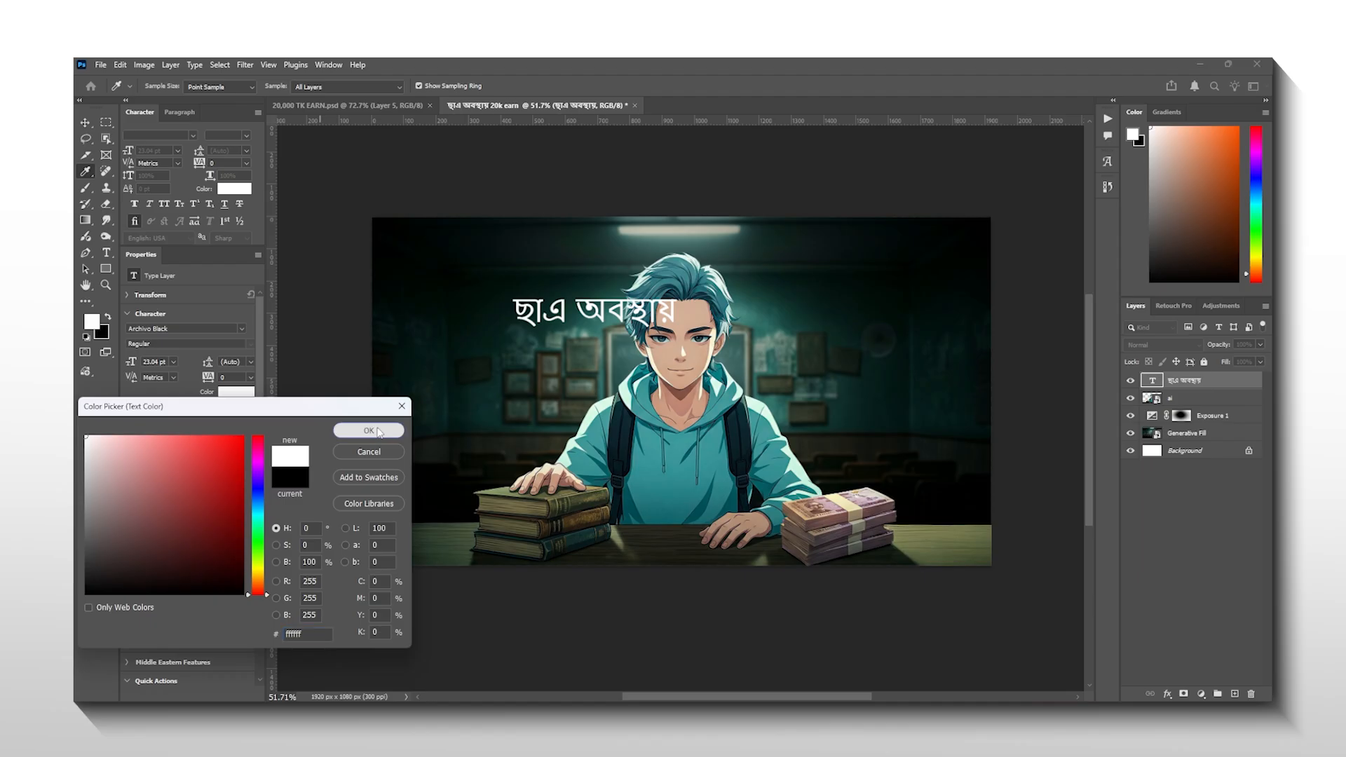
left_click(369, 430)
key("ctrl+t")
left_click_drag(684, 324, 616, 321)
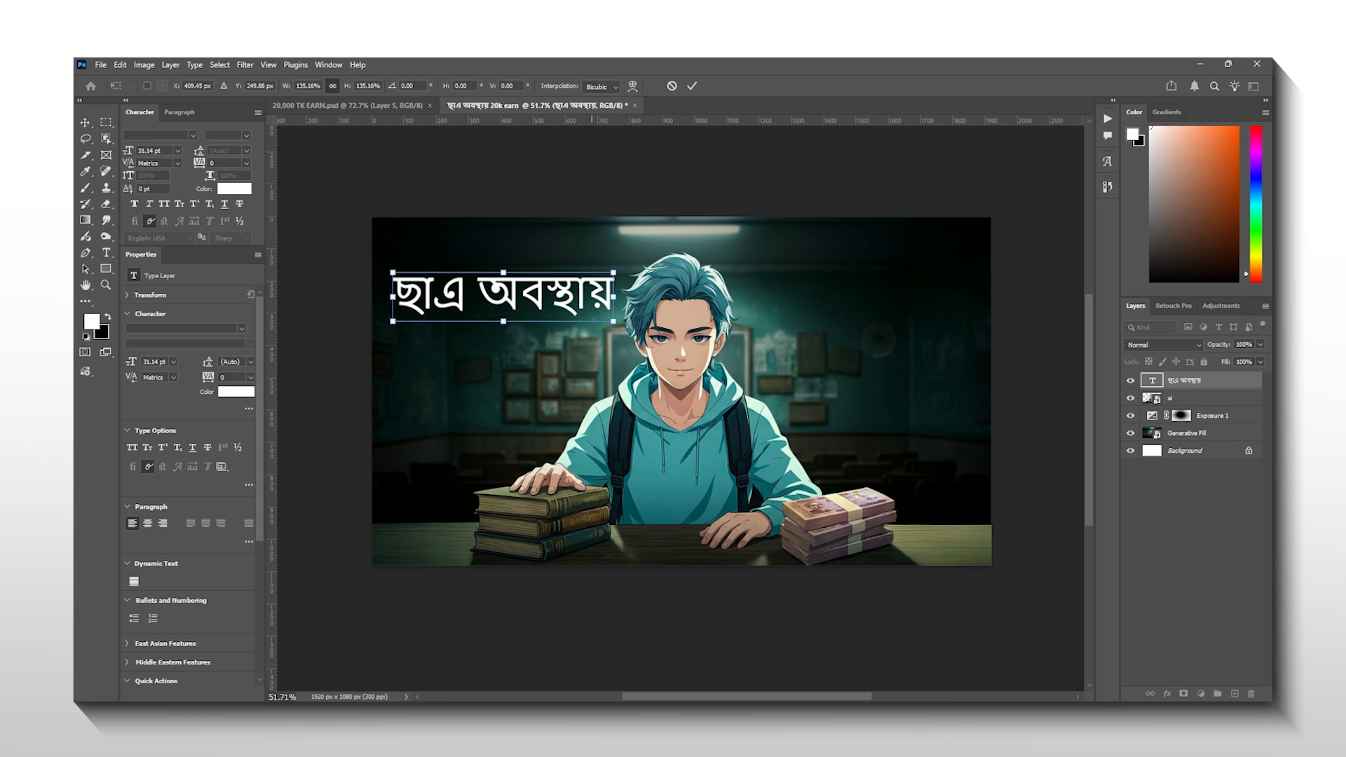
Copy ৩০ দিনে from the Notepad notes into a new text layer and position it centred beneath the first headline line
key("alt+Tab")
left_click_drag(302, 157, 256, 158)
right_click(269, 170)
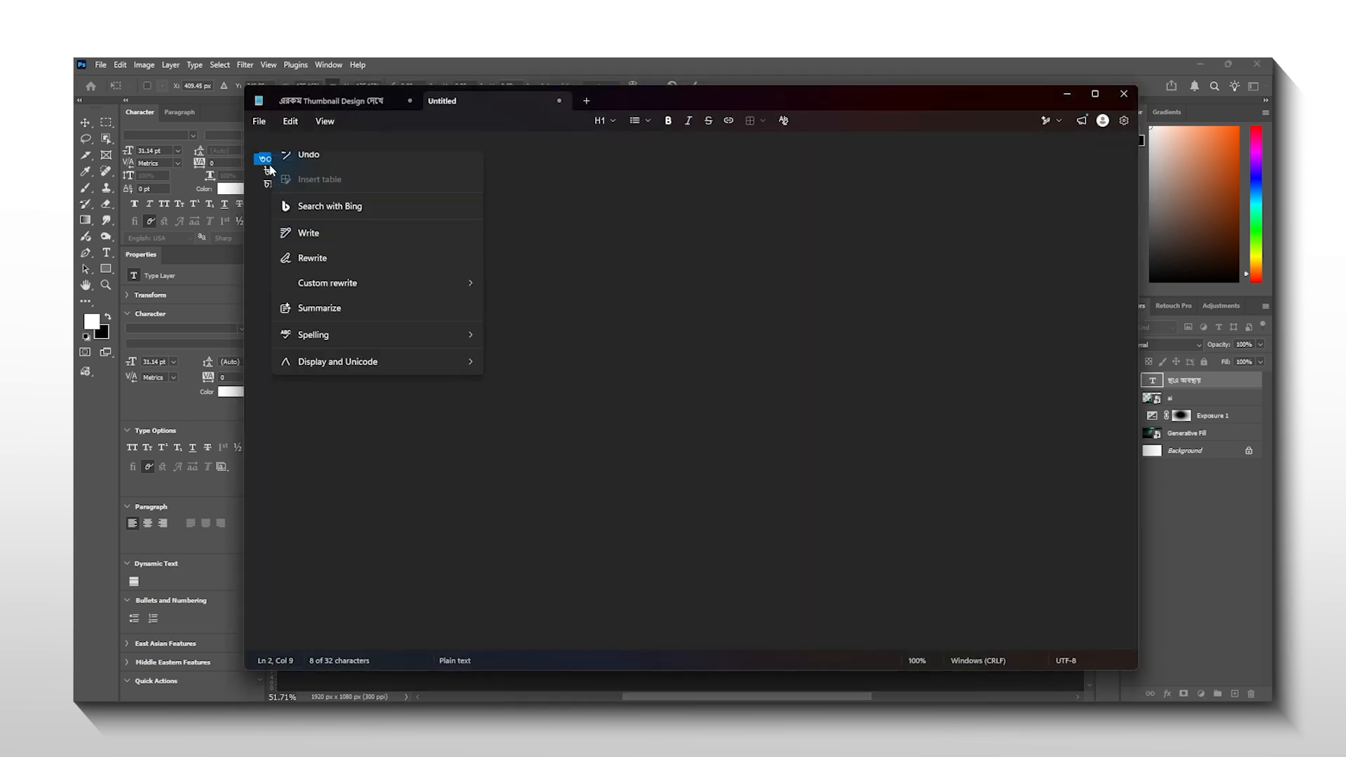
left_click(270, 169)
key("alt+Tab")
left_click(527, 388)
key("ctrl+v")
key("ctrl+t")
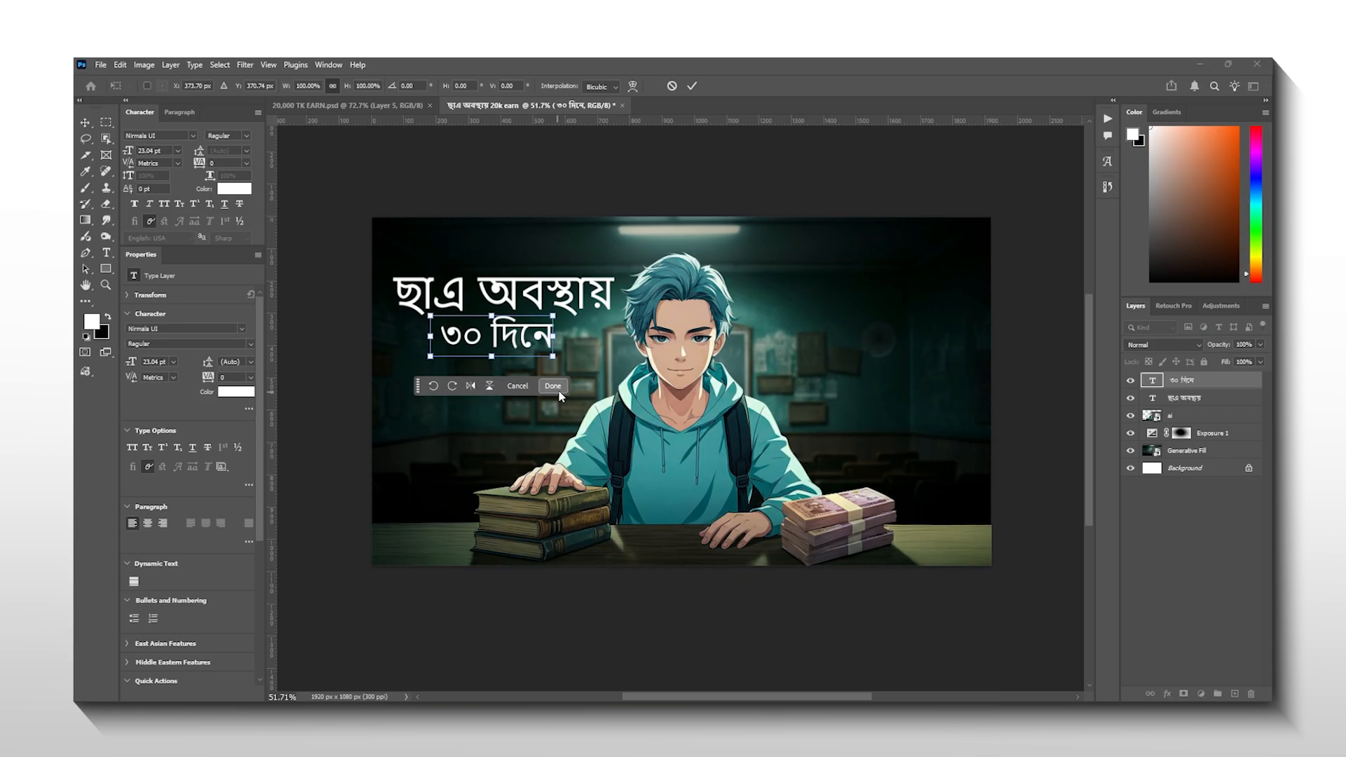
left_click(552, 386)
Add ৳২০,০০০ at a larger size and চ্যালেঞ্জ from the notes as separate text layers stacked beneath ৩০ দিনে
key("ctrl+v")
key("ctrl+t")
key("alt+Tab")
key("alt+Tab")
key("ctrl+v")
key("ctrl+t")
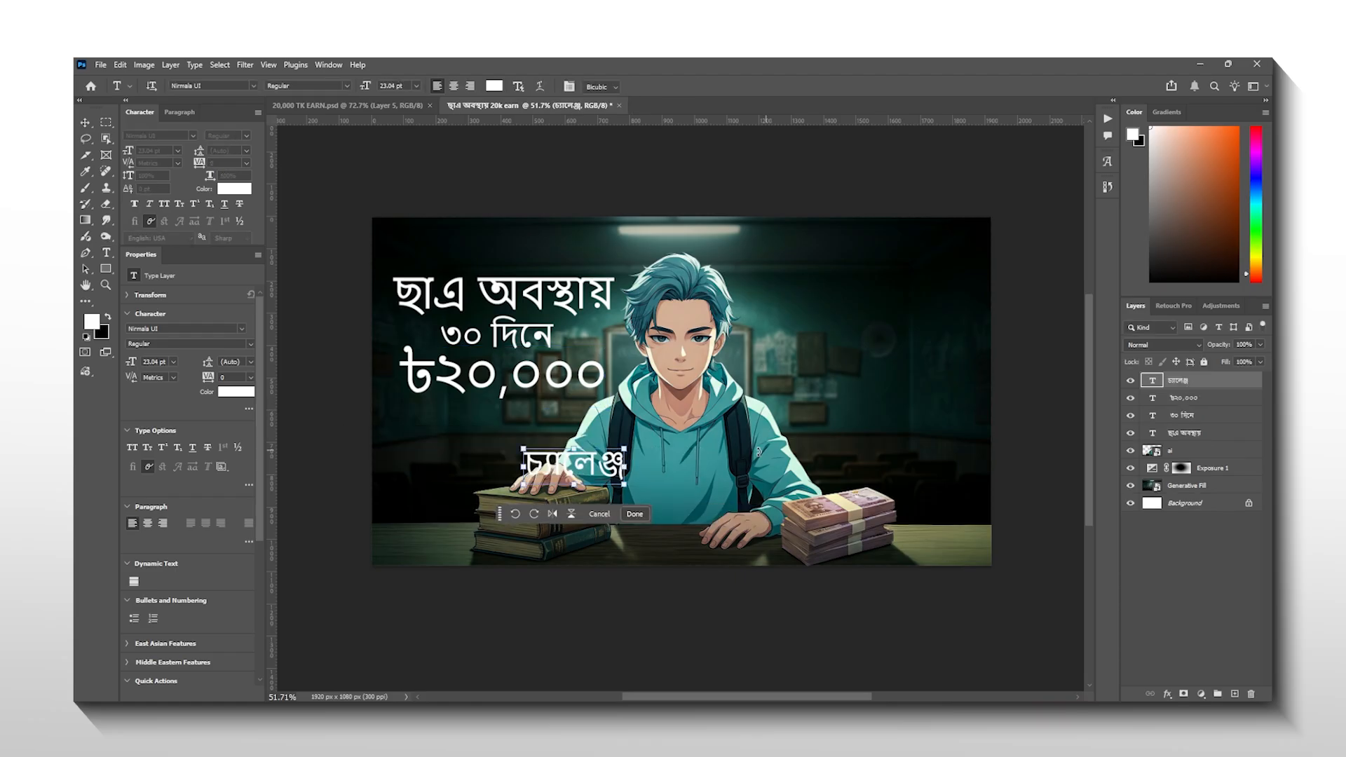
left_click_drag(573, 465, 490, 414)
key("Return")
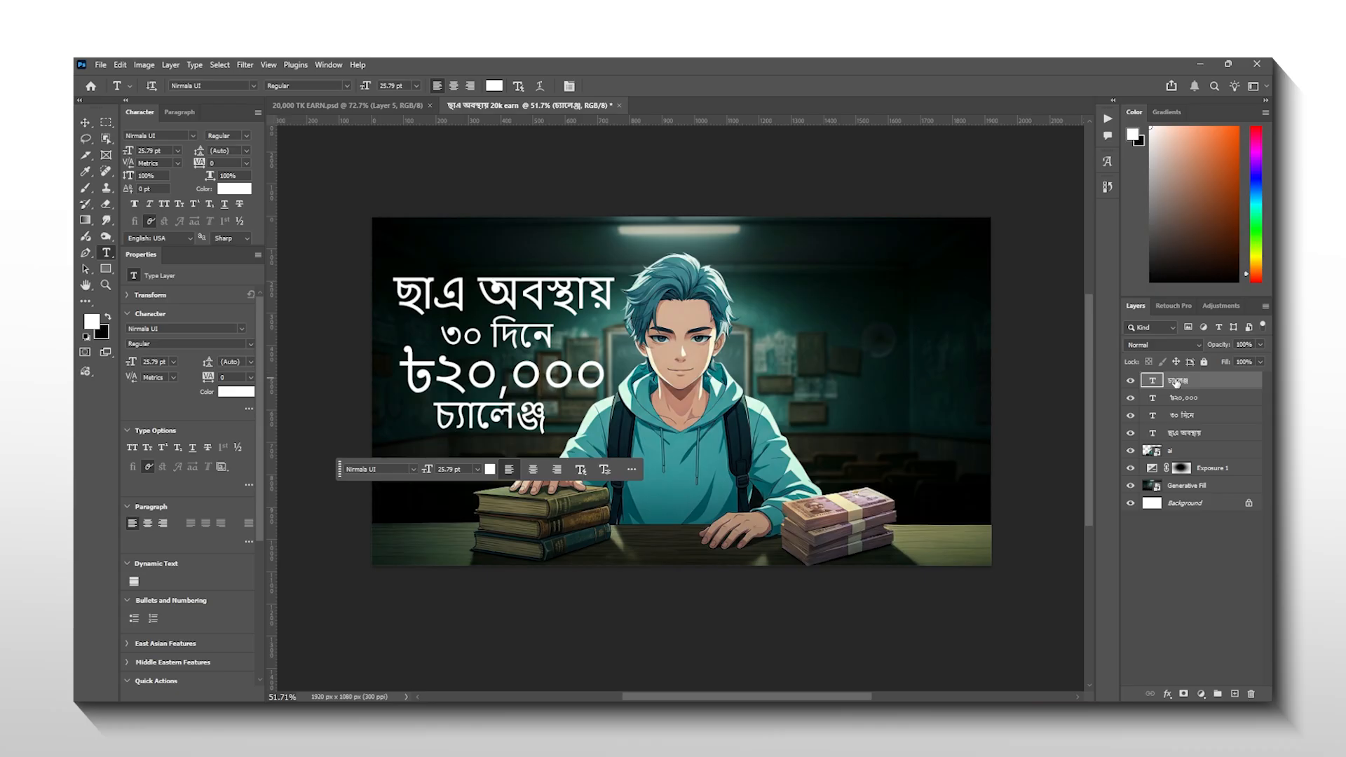
Group the four headline text layers and name the group text
left_click(1186, 435, "shift")
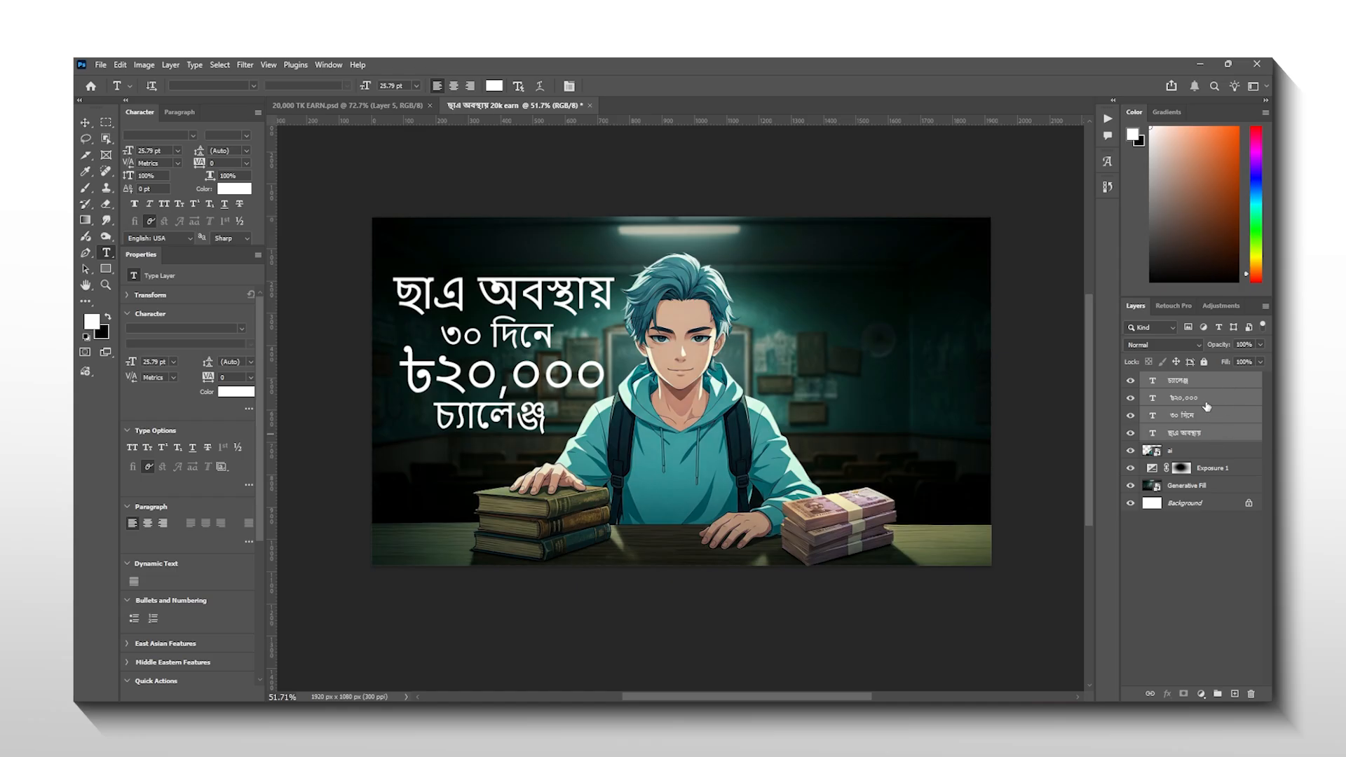
key("ctrl+g")
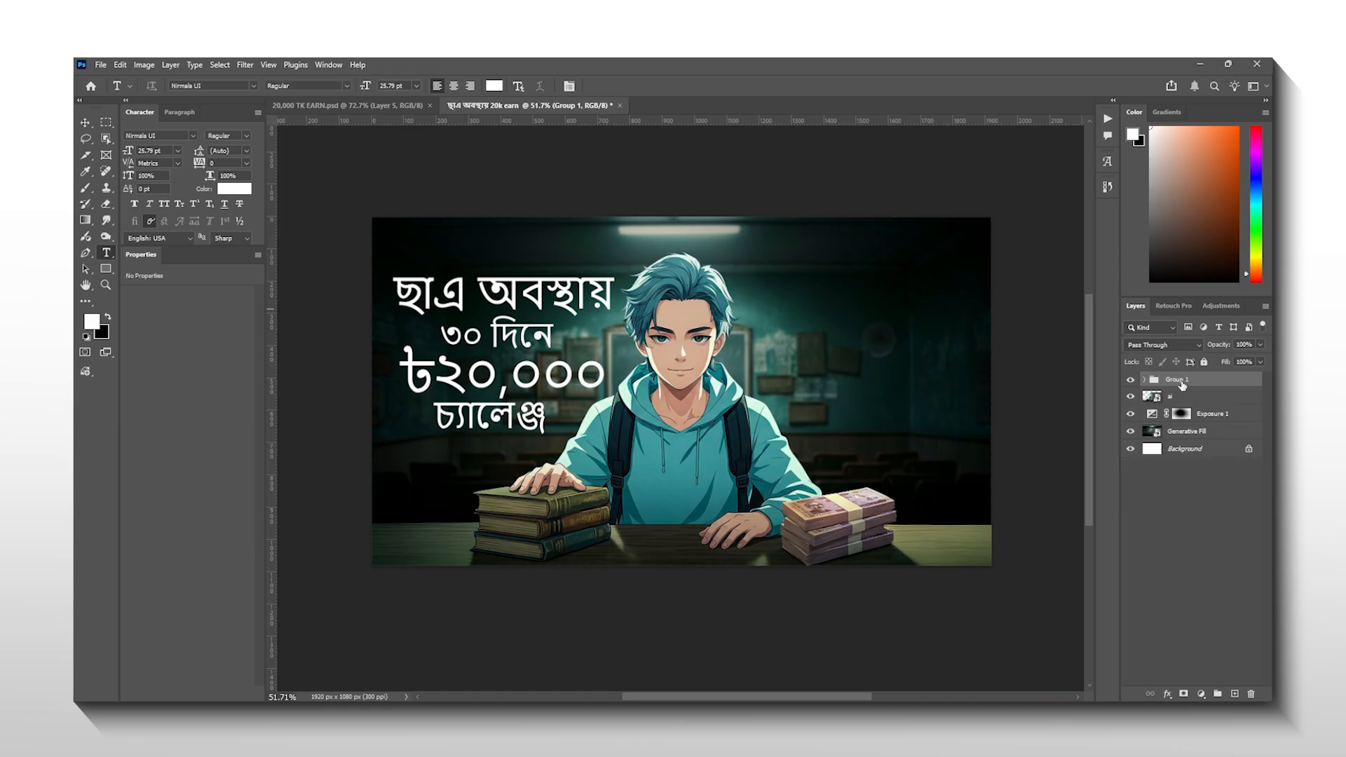
double_click(1182, 382)
type("ta")
key("Return")
Reorder the layers in the text group to match the headline: ছাএ অবস্থায়, ৩০ দিনে, ৳২০,০০০, চ্যালেঞ্জ
left_click(1143, 379)
scroll(607, 379, "up", 2)
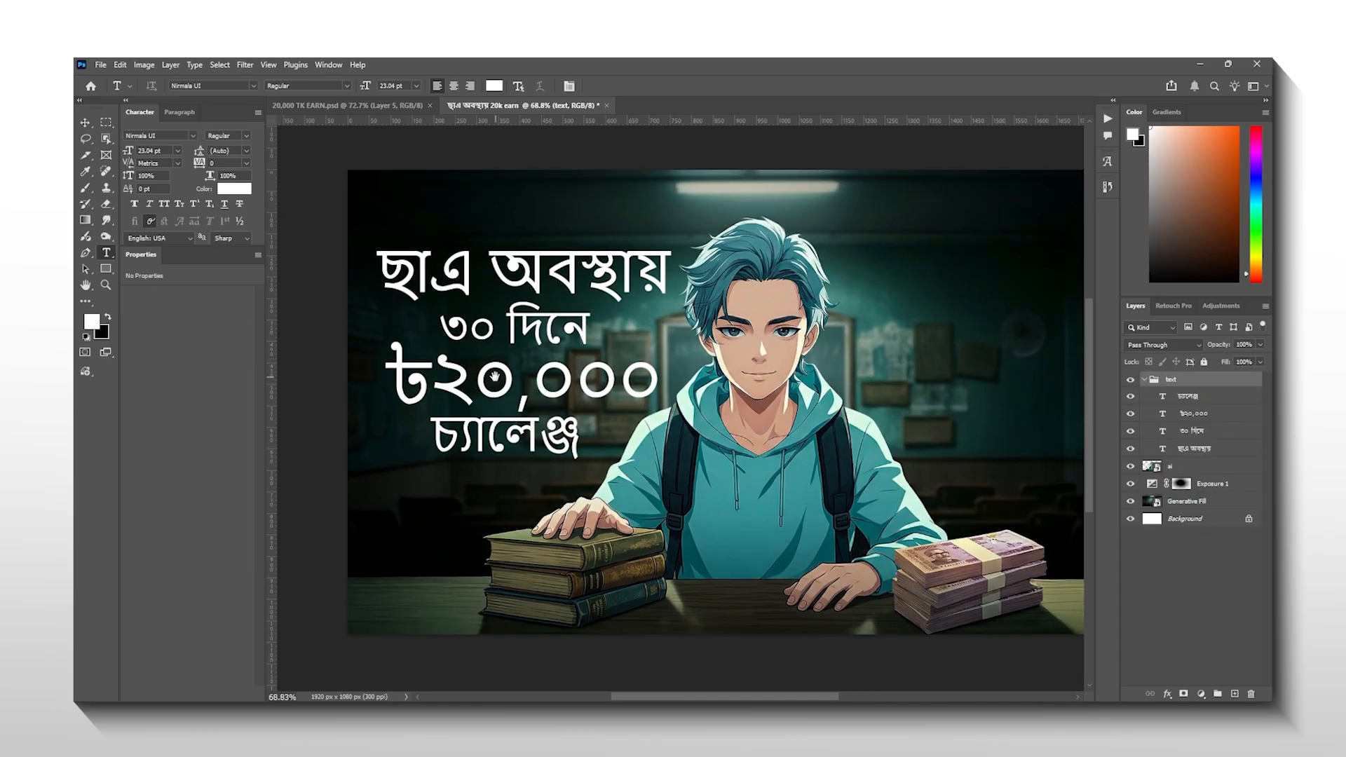
scroll(607, 379, "up", 1)
left_click(1180, 449)
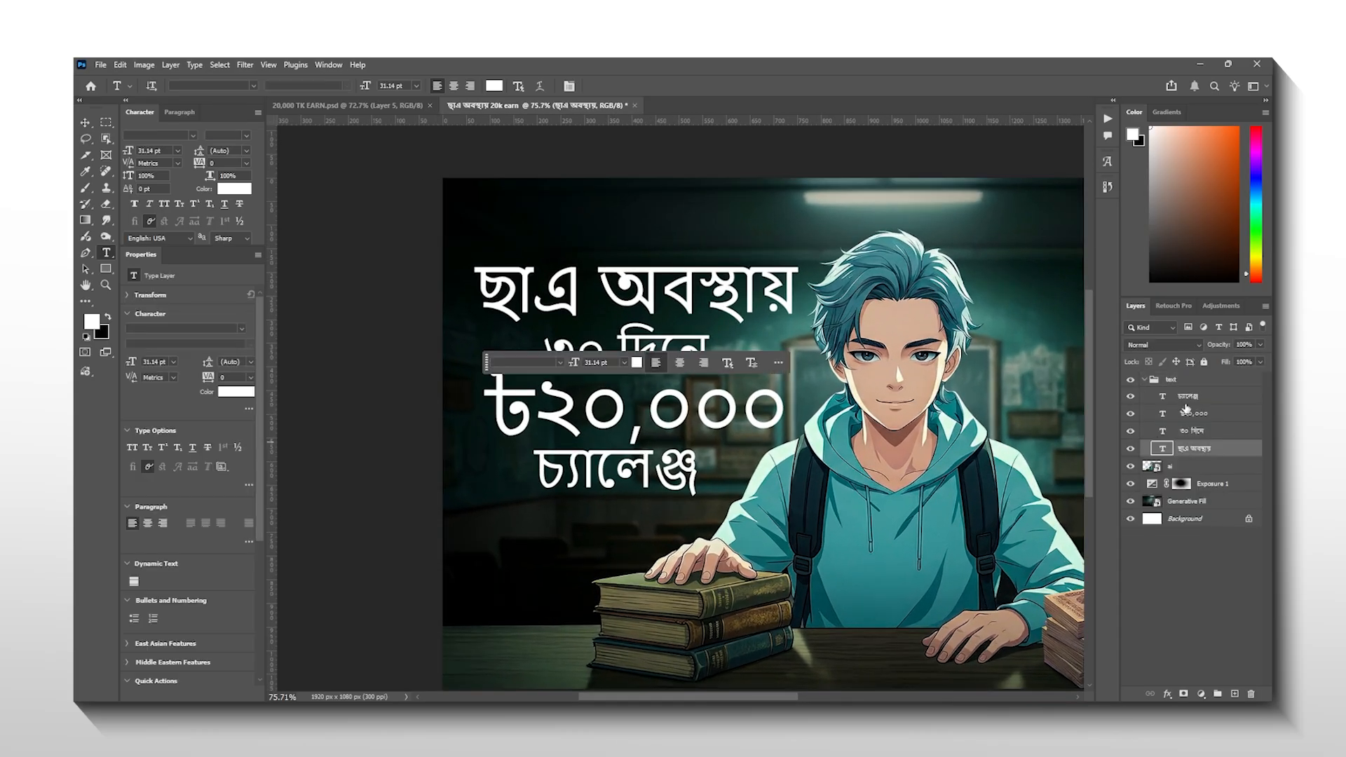
left_click_drag(1198, 453, 1198, 389)
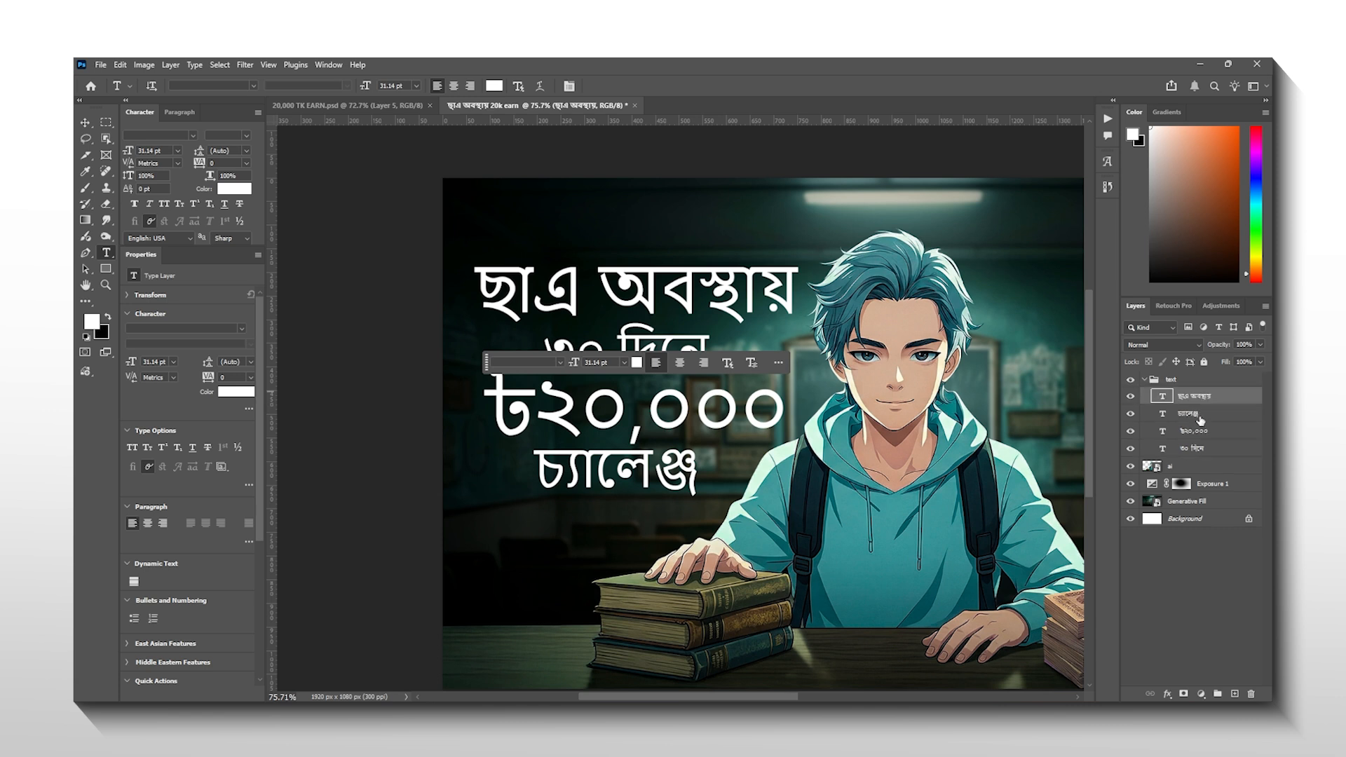
left_click_drag(1197, 456, 1204, 419)
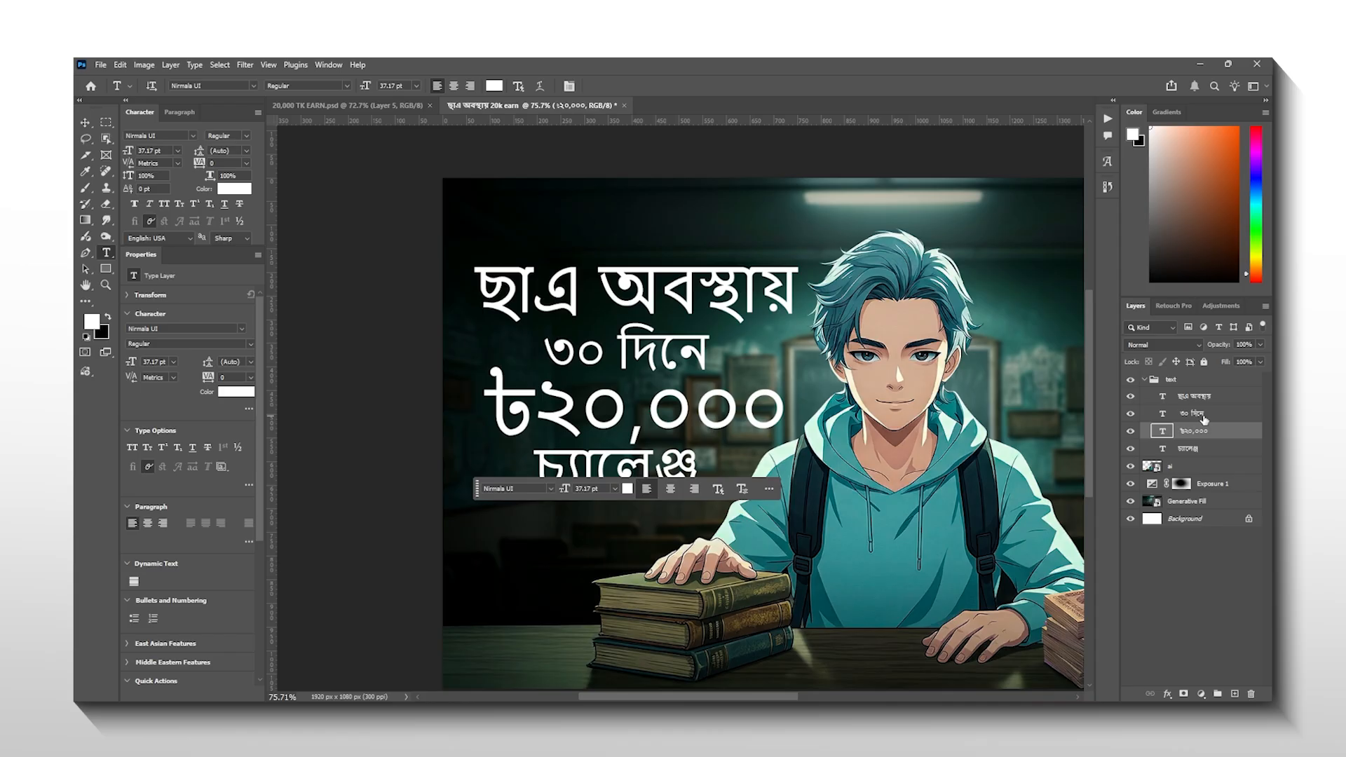
left_click(1194, 451)
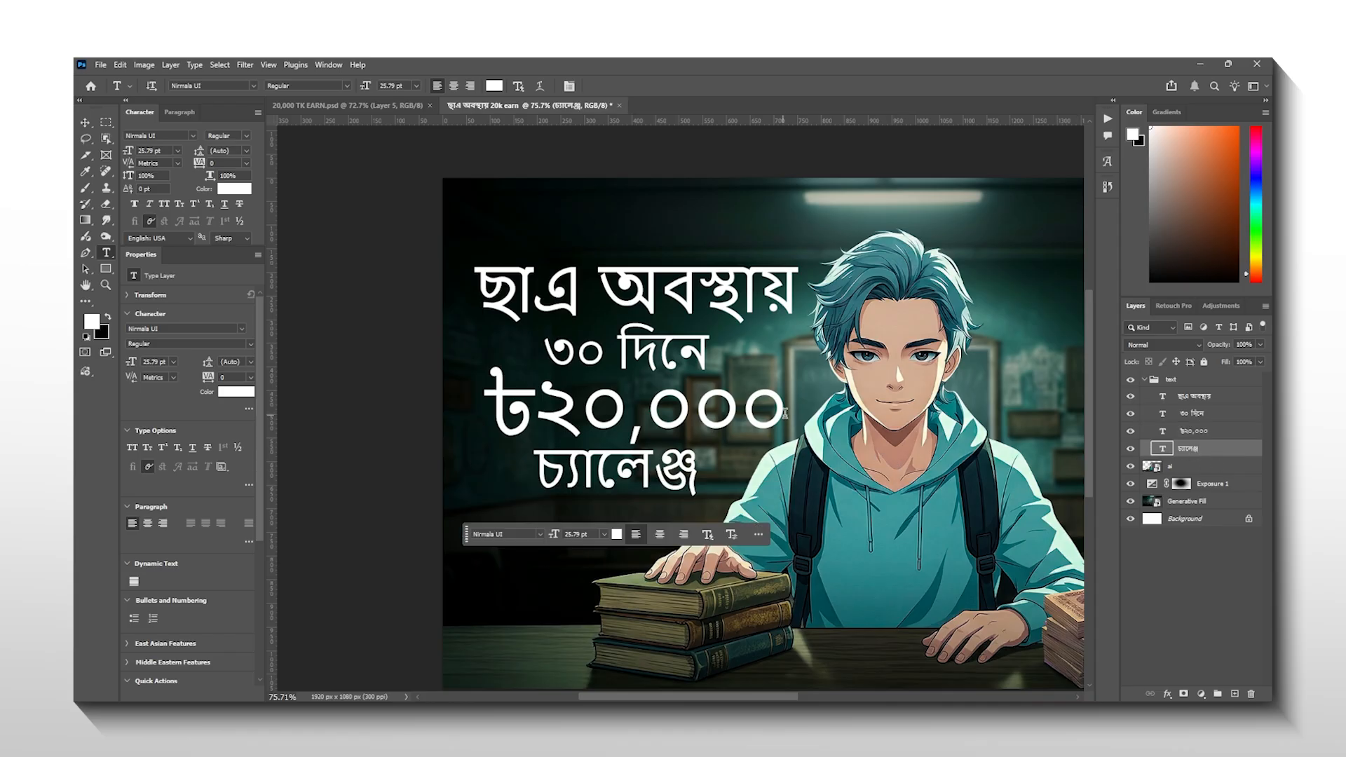
left_click(1184, 396)
left_click(1192, 449, "shift")
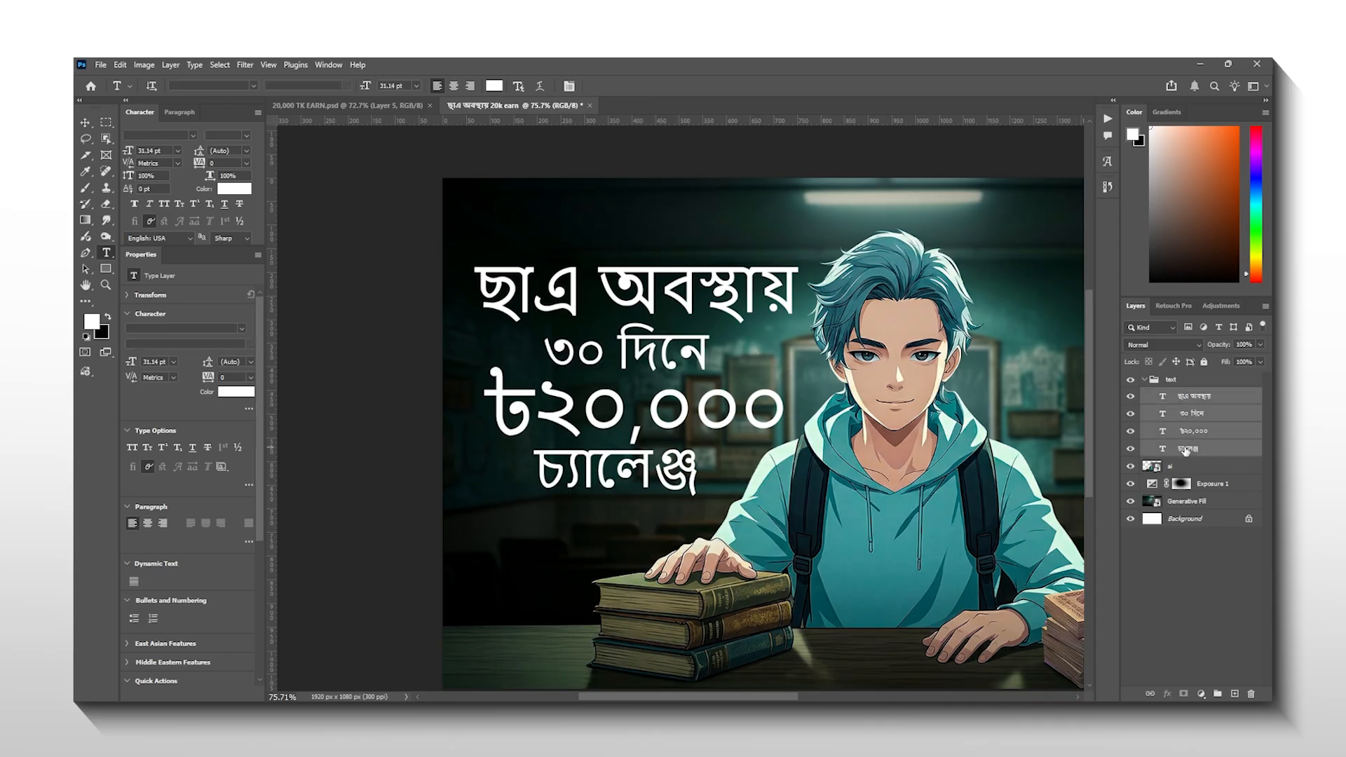
key("ctrl+t")
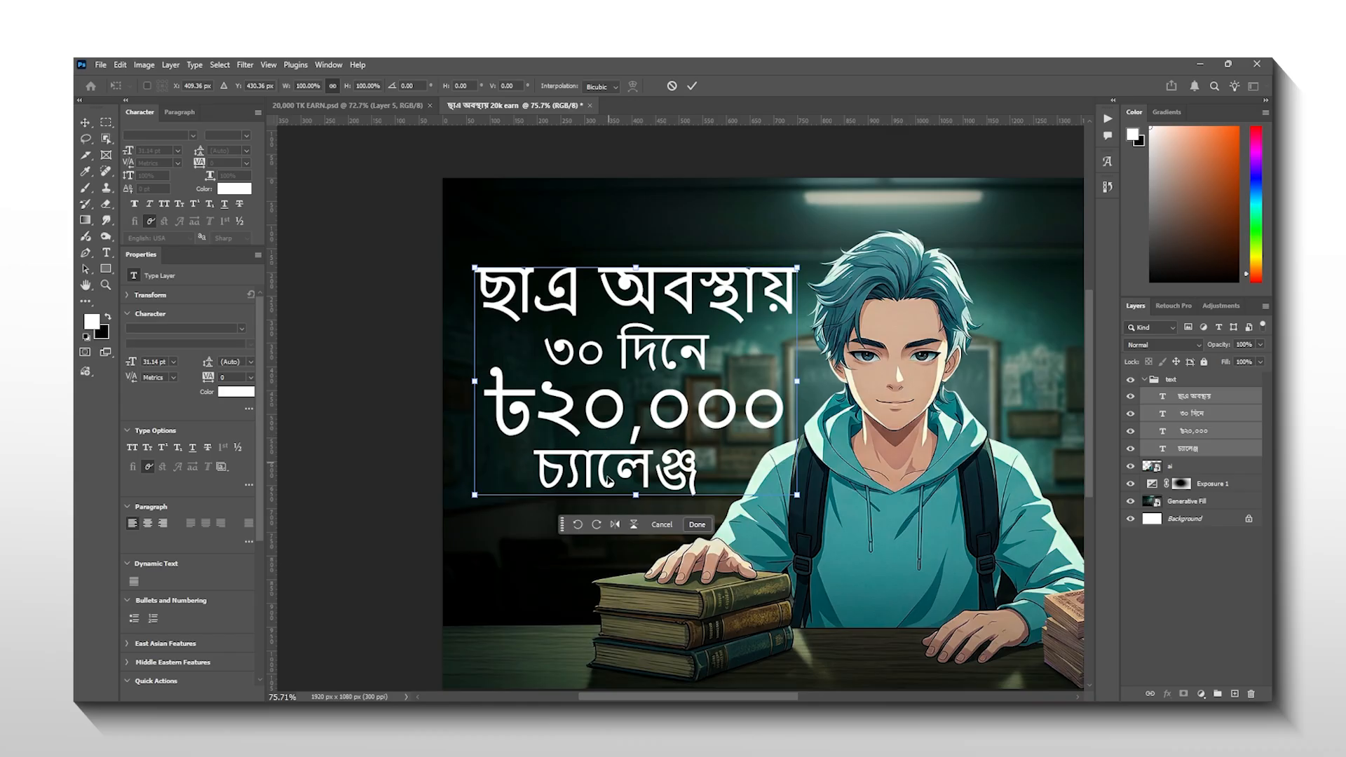
mouse_move(479, 492)
left_mouse_down()
mouse_move(466, 482)
mouse_move(464, 499)
left_mouse_up()
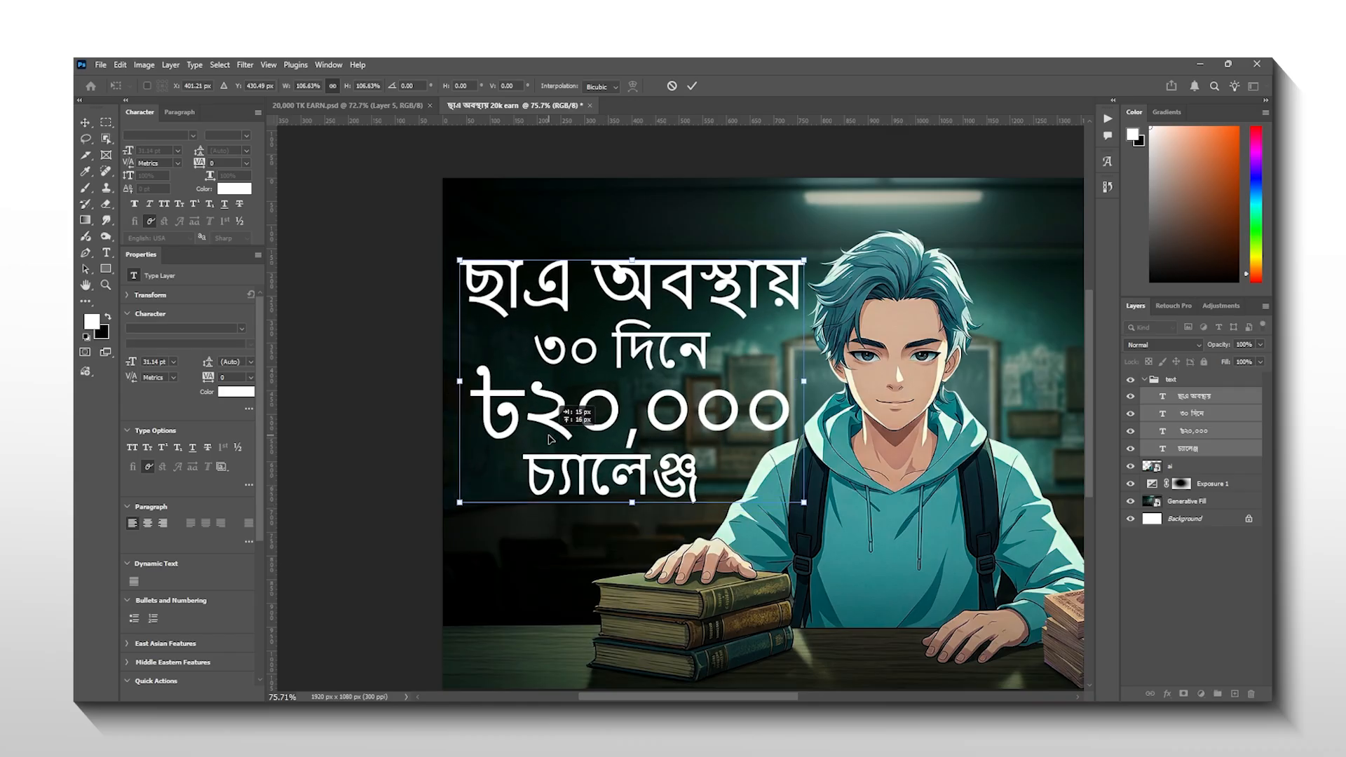
Compare the layout with the finished reference thumbnail and enlarge the ৩০ দিনে line to about 113%
key("ctrl+Tab")
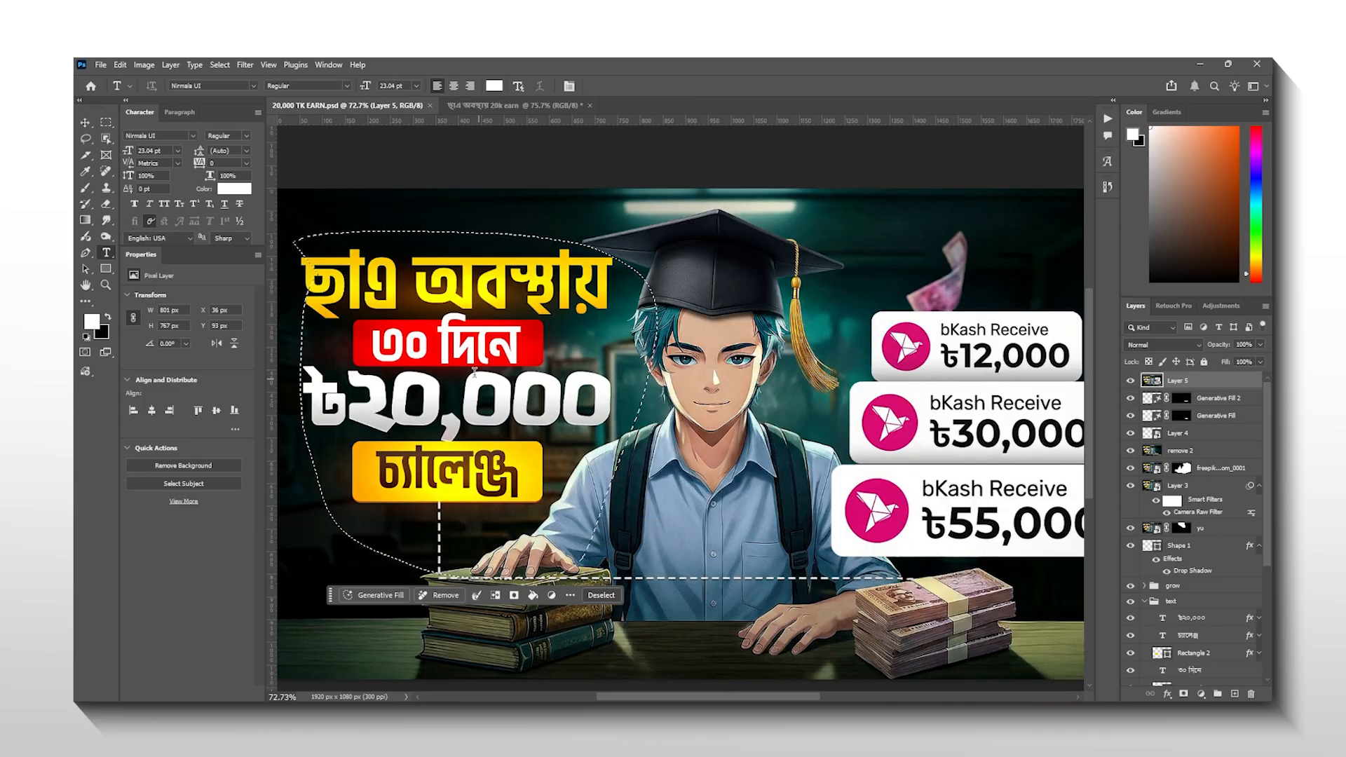
scroll(475, 371, "left", 3)
left_click(515, 105)
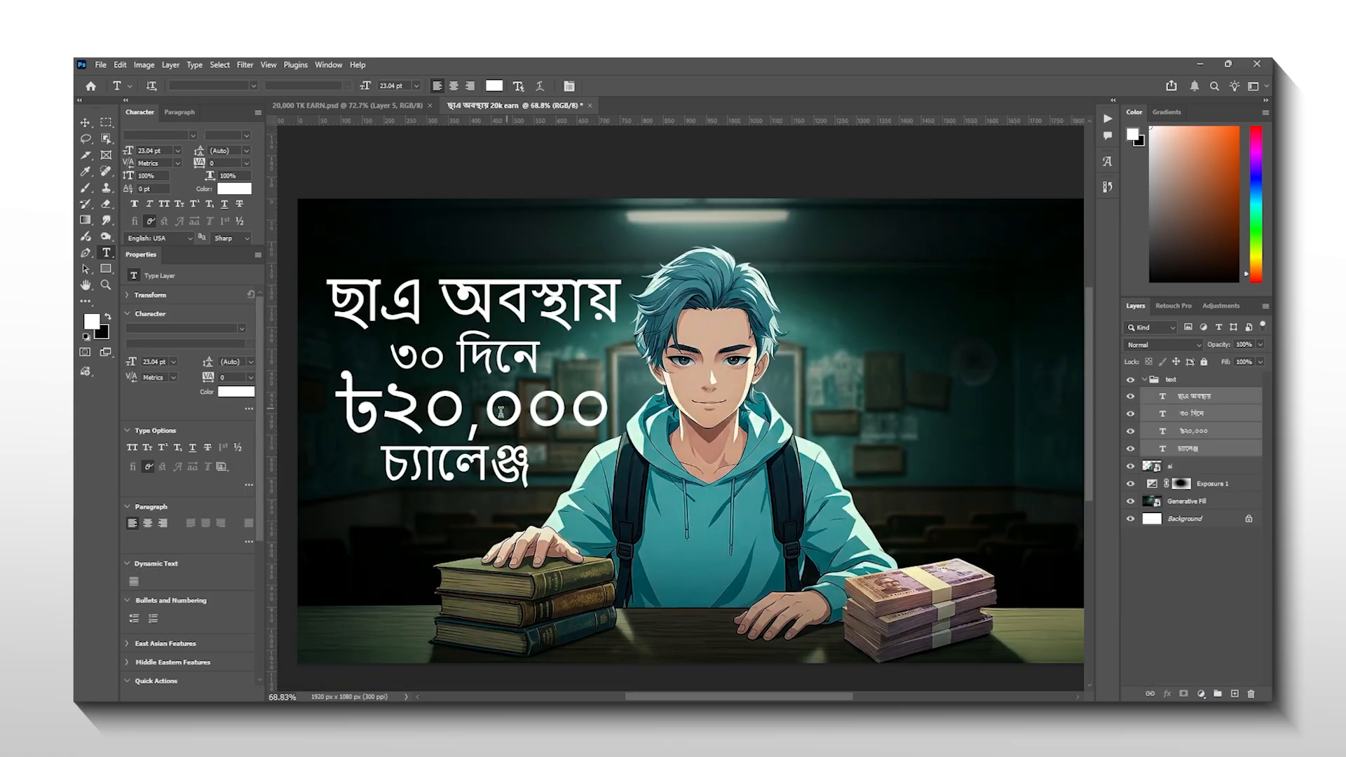
scroll(500, 412, "up", 3)
key("ctrl+t")
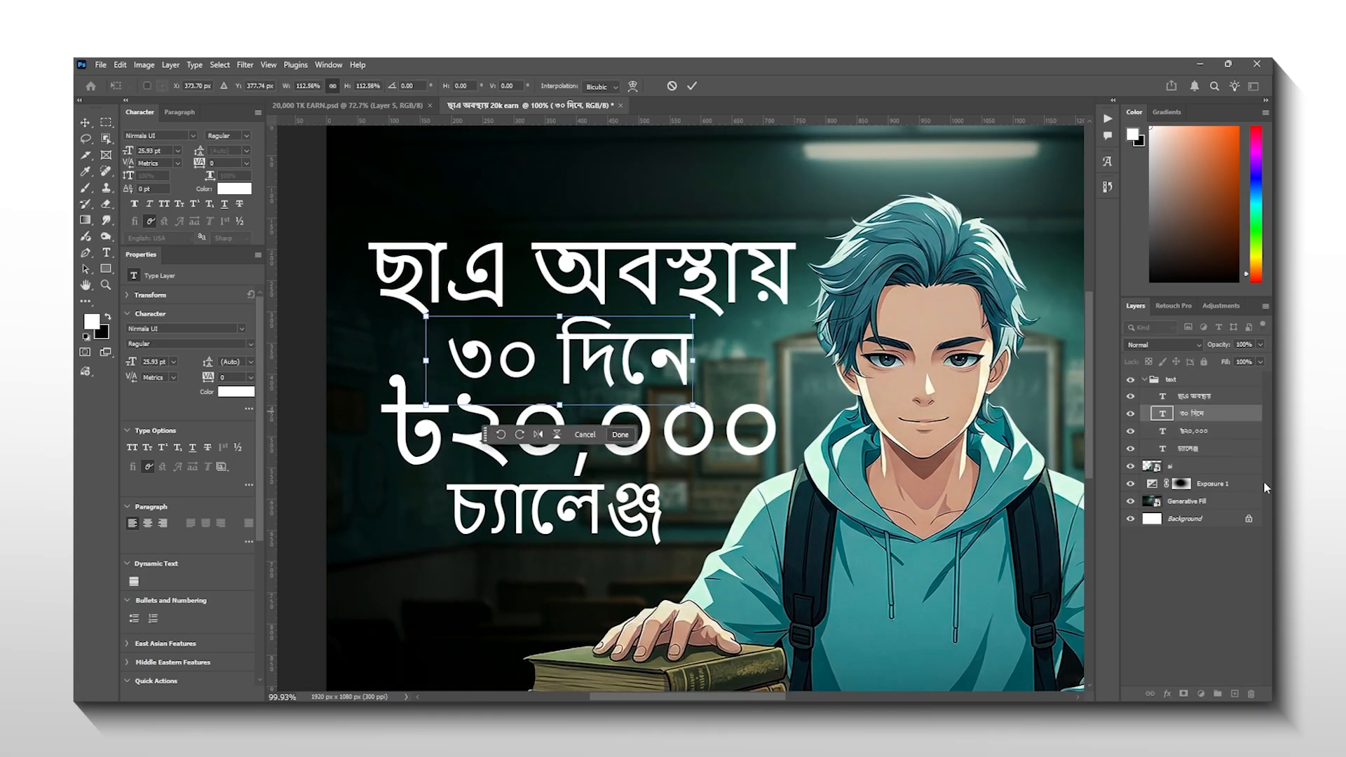
key("Return")
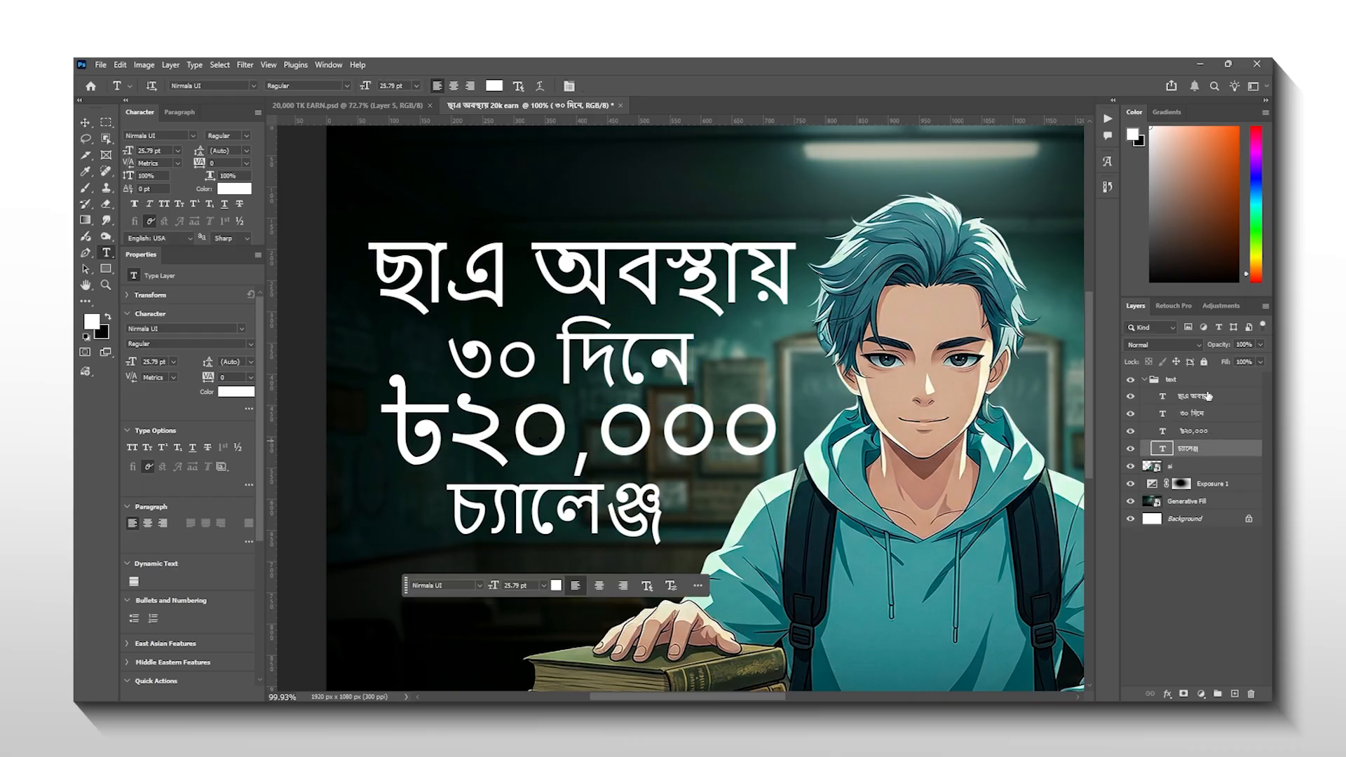
Set the ছাএ অবস্থায় line in the favourite font Akhand Bengali Extrabold, then enlarge it and reposition it above ৩০ দিনে
left_click(1177, 397)
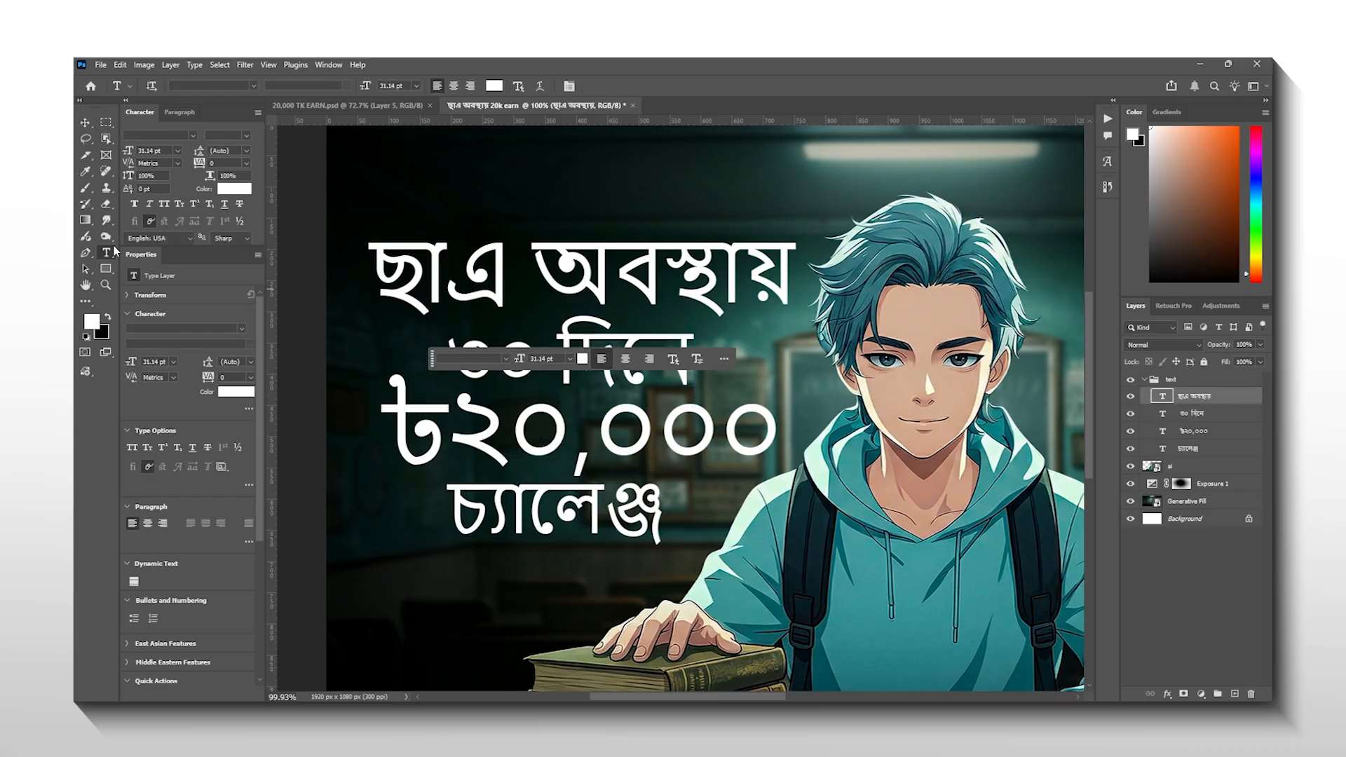
left_click(253, 85)
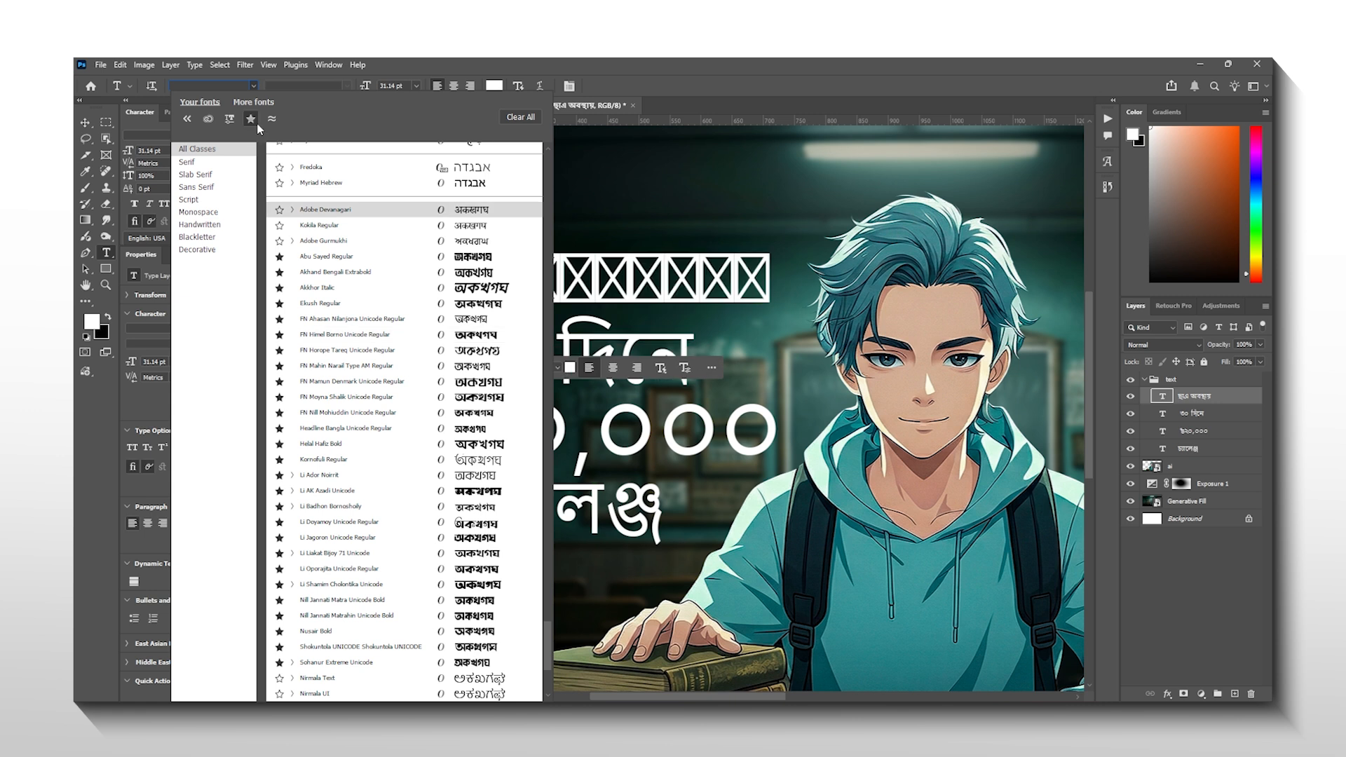
left_click(250, 118)
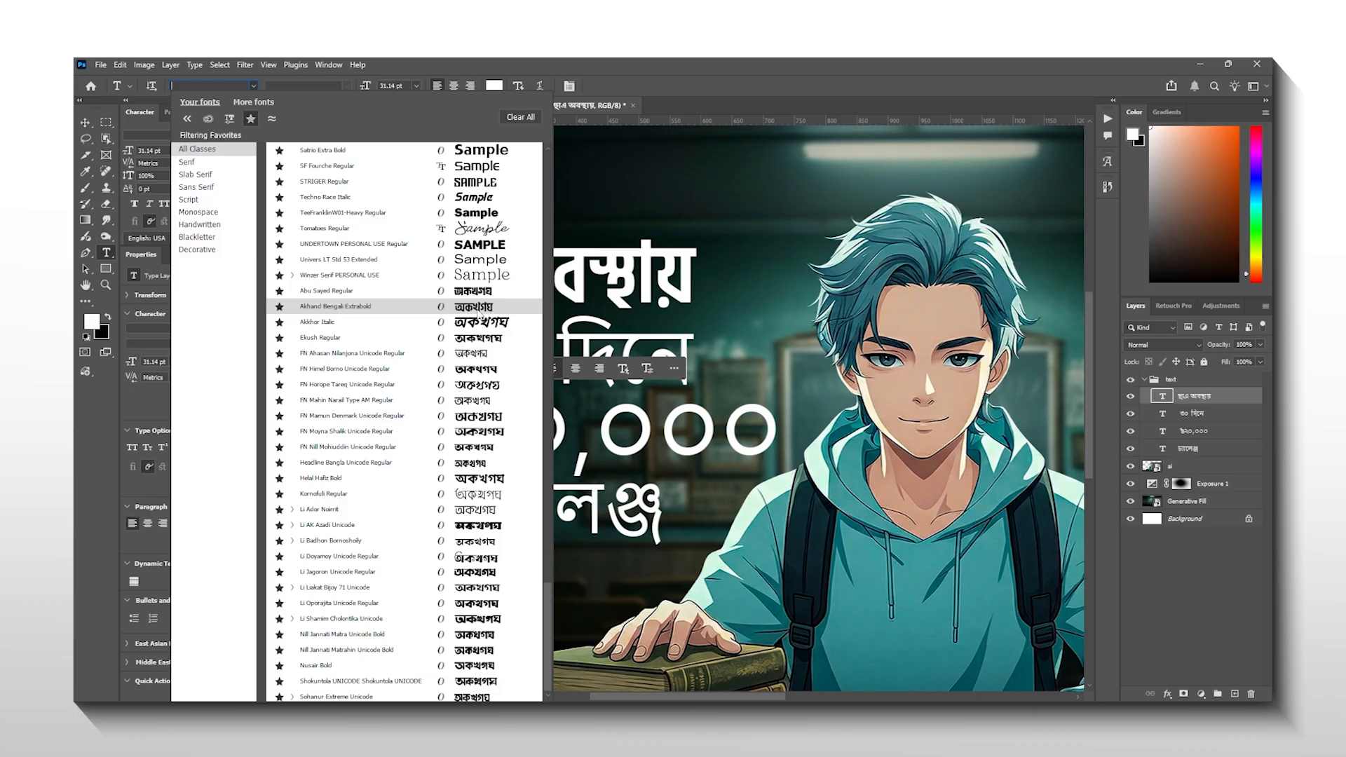
left_click(485, 308)
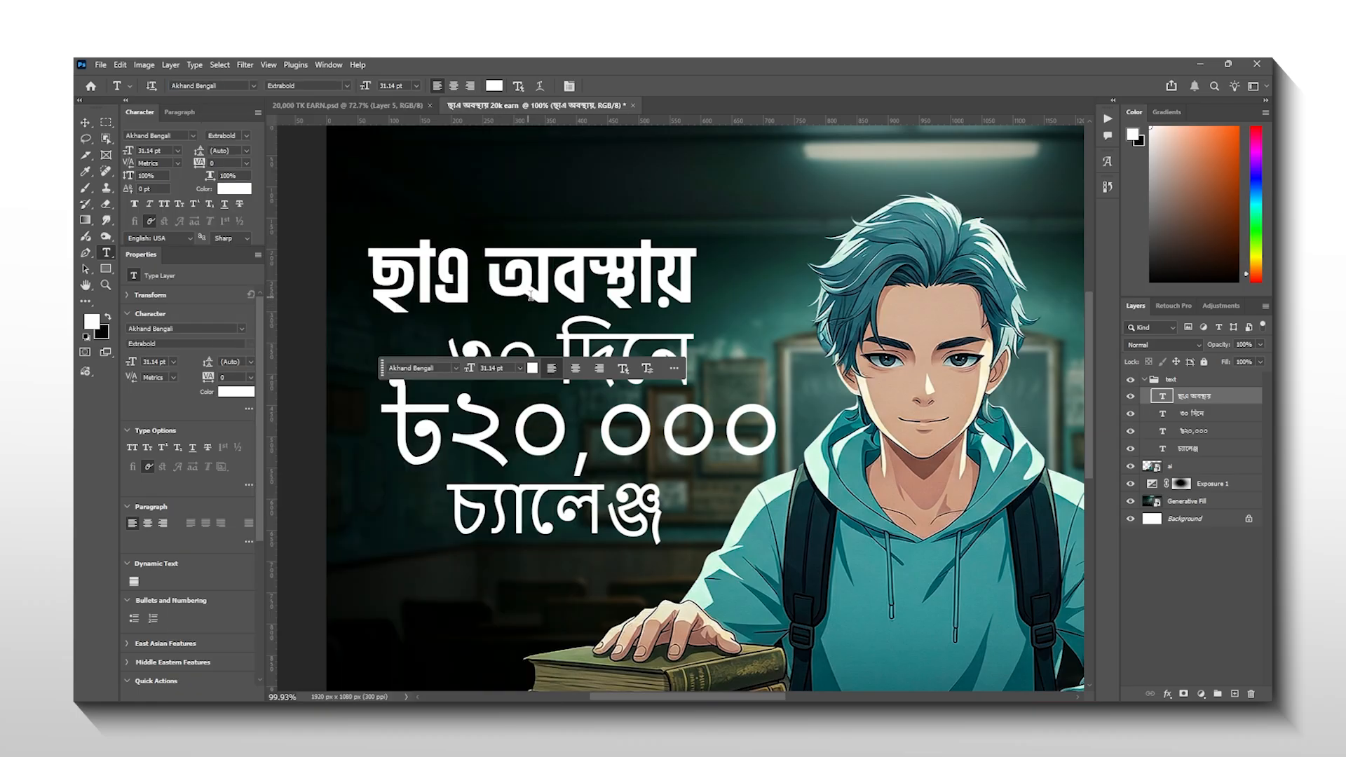
key("ctrl+t")
left_click_drag(693, 286, 751, 282)
left_click_drag(560, 281, 584, 277)
Check the reference thumbnail and set the font of the ৳২০,০০০ line to Abu Sayed Regular
left_click(323, 106)
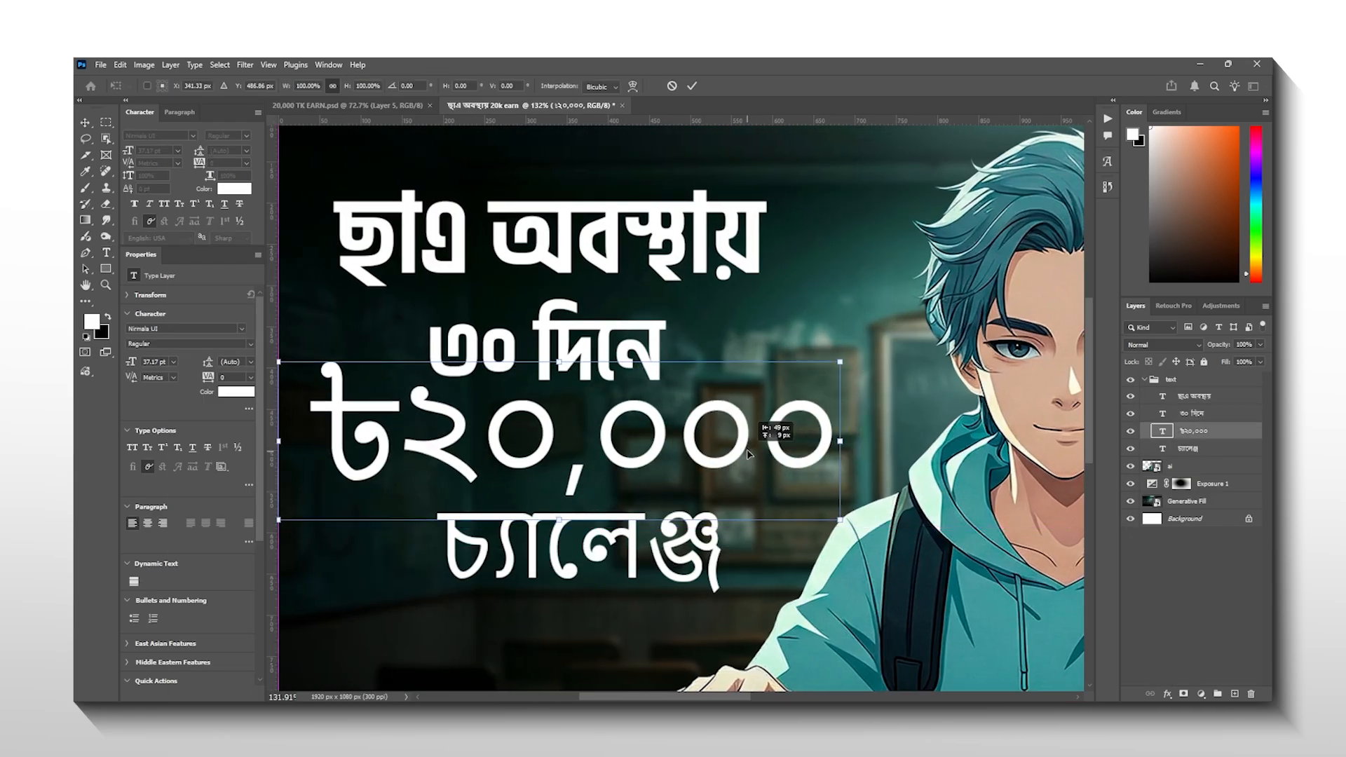
left_click(358, 106)
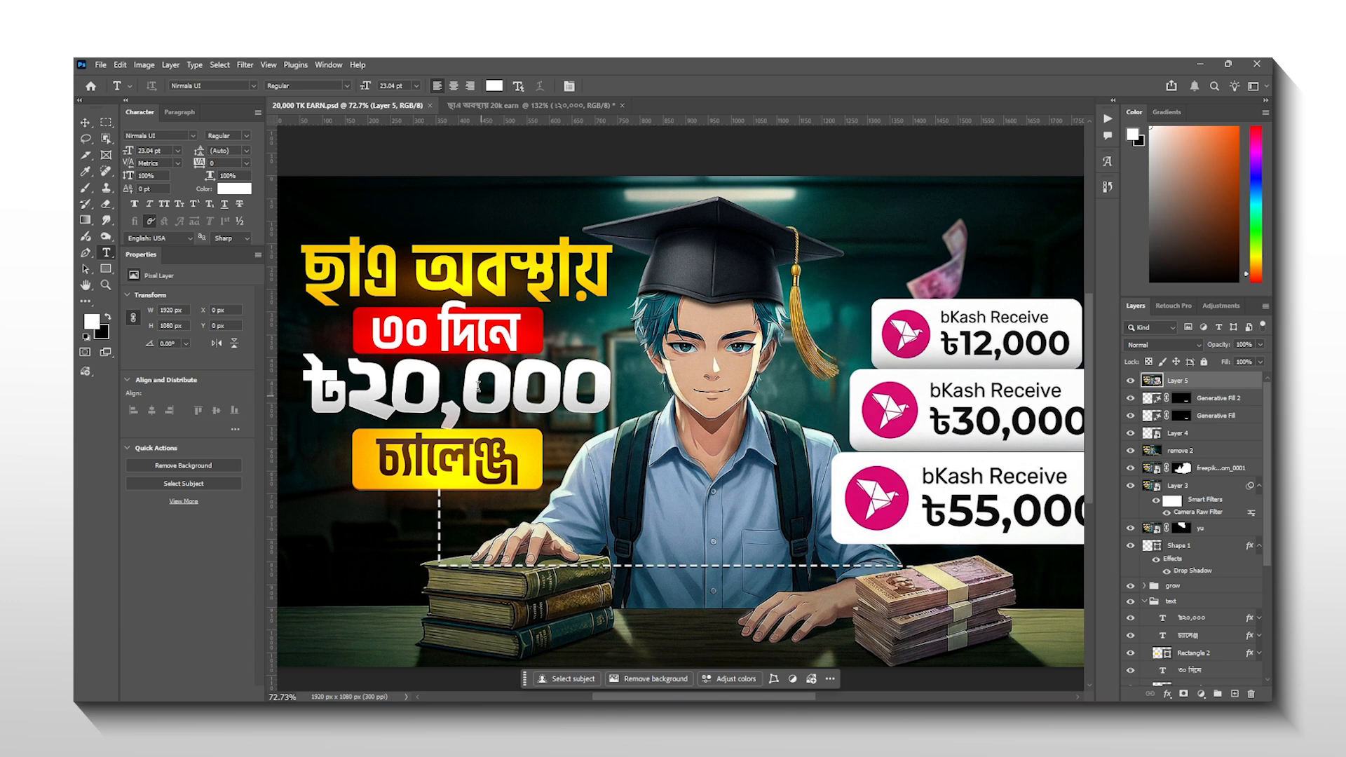
left_click(531, 105)
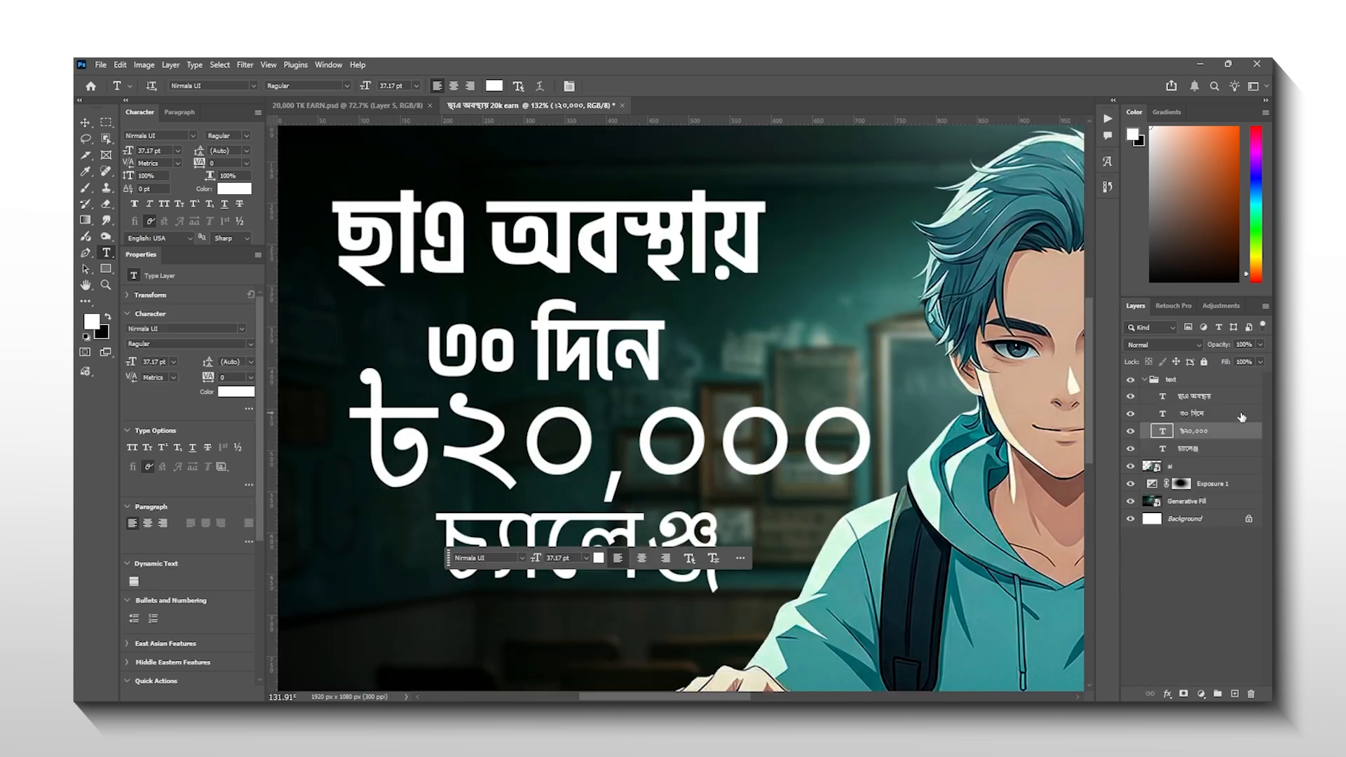
left_click(253, 86)
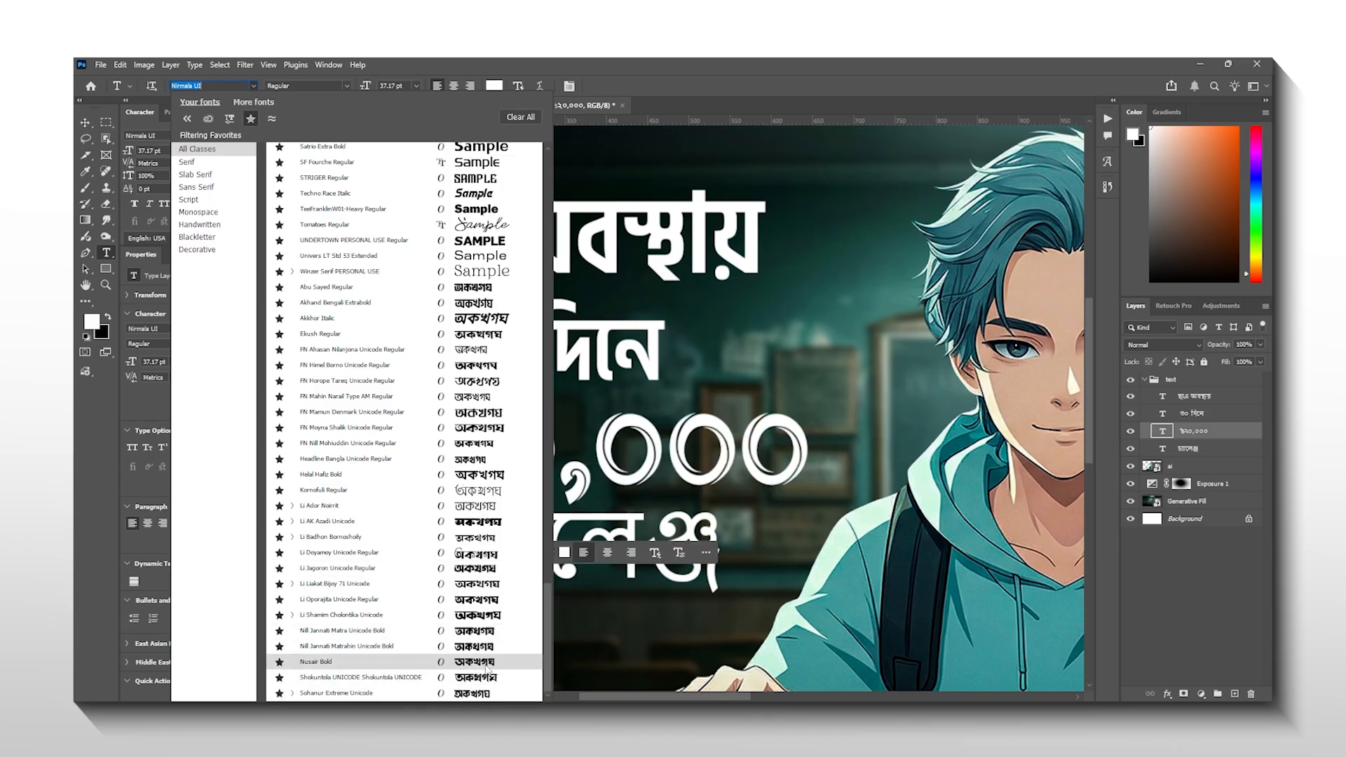
type("abu")
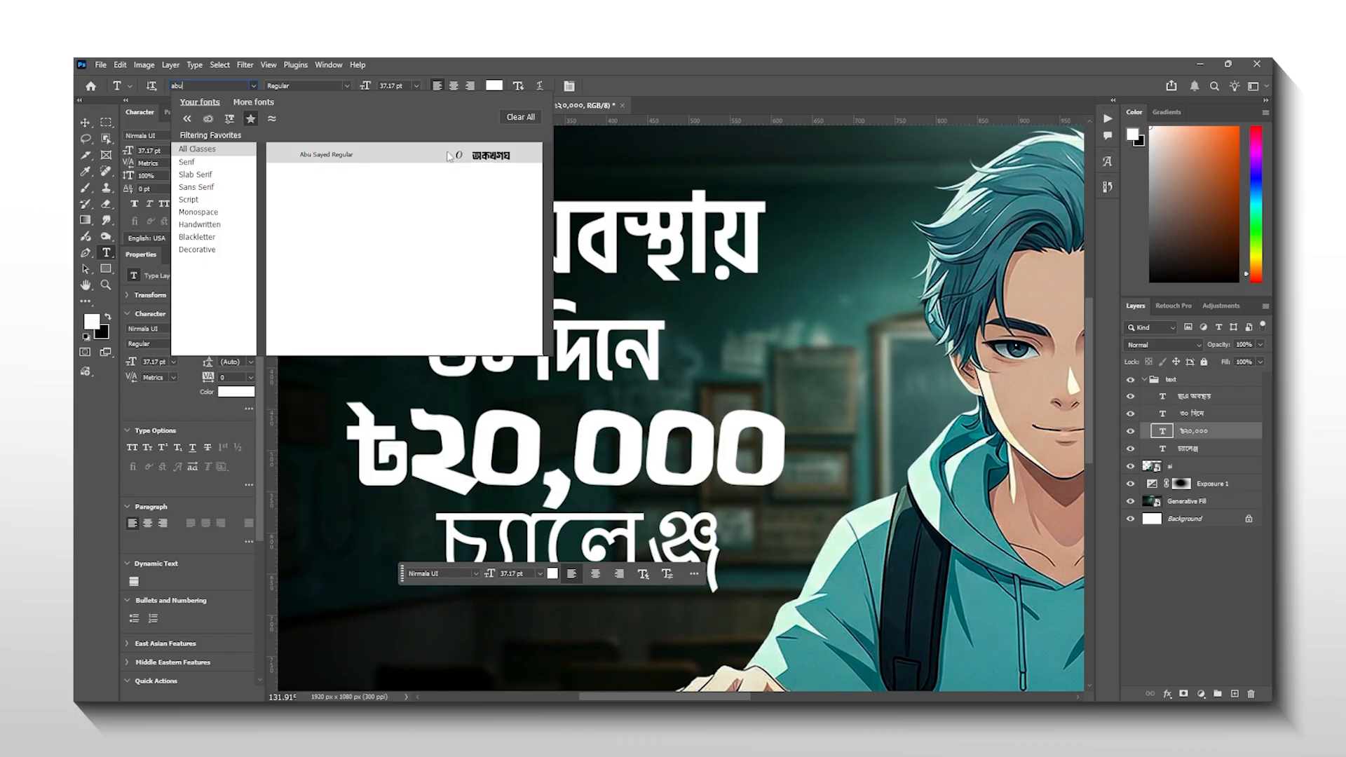
left_click(479, 159)
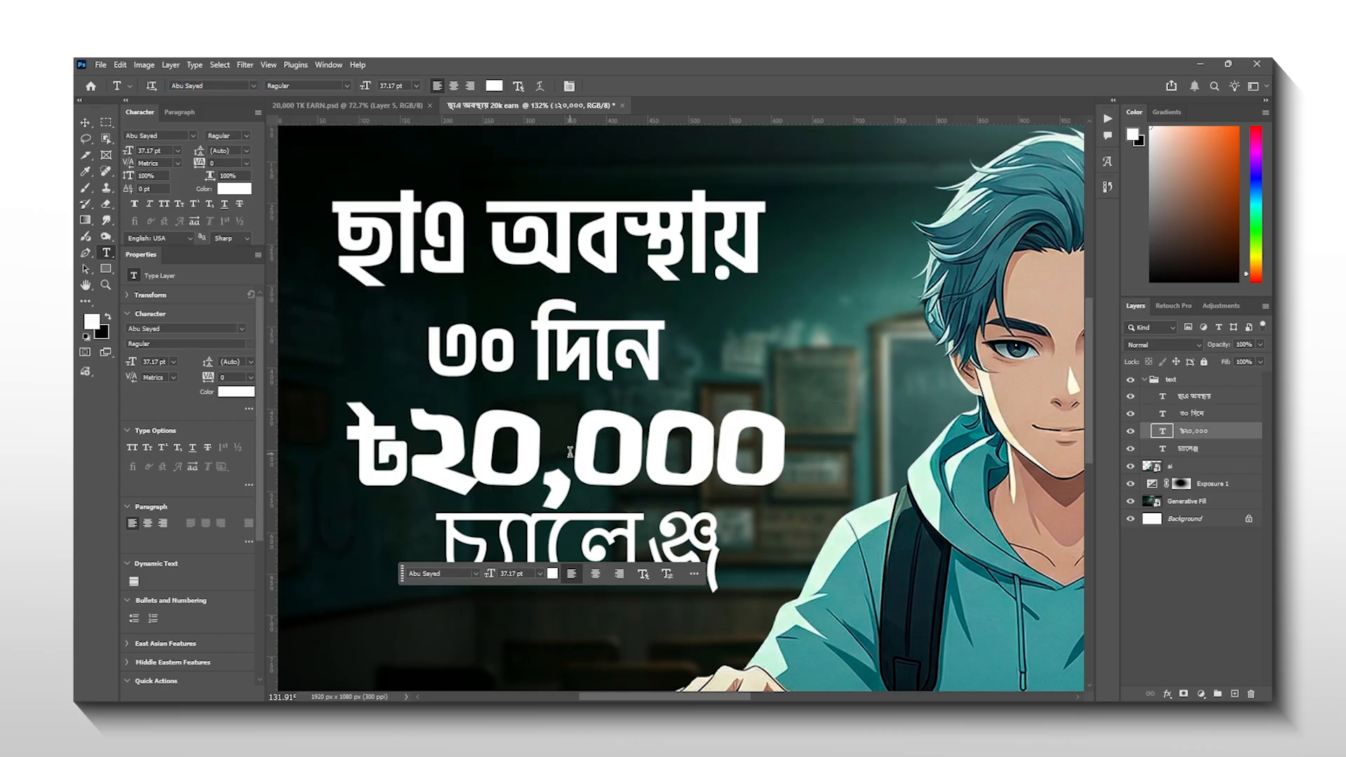
Enlarge the ৳২০,০০০ line to about 111% and move চ্যালেঞ্জ up close beneath it
key("ctrl+t")
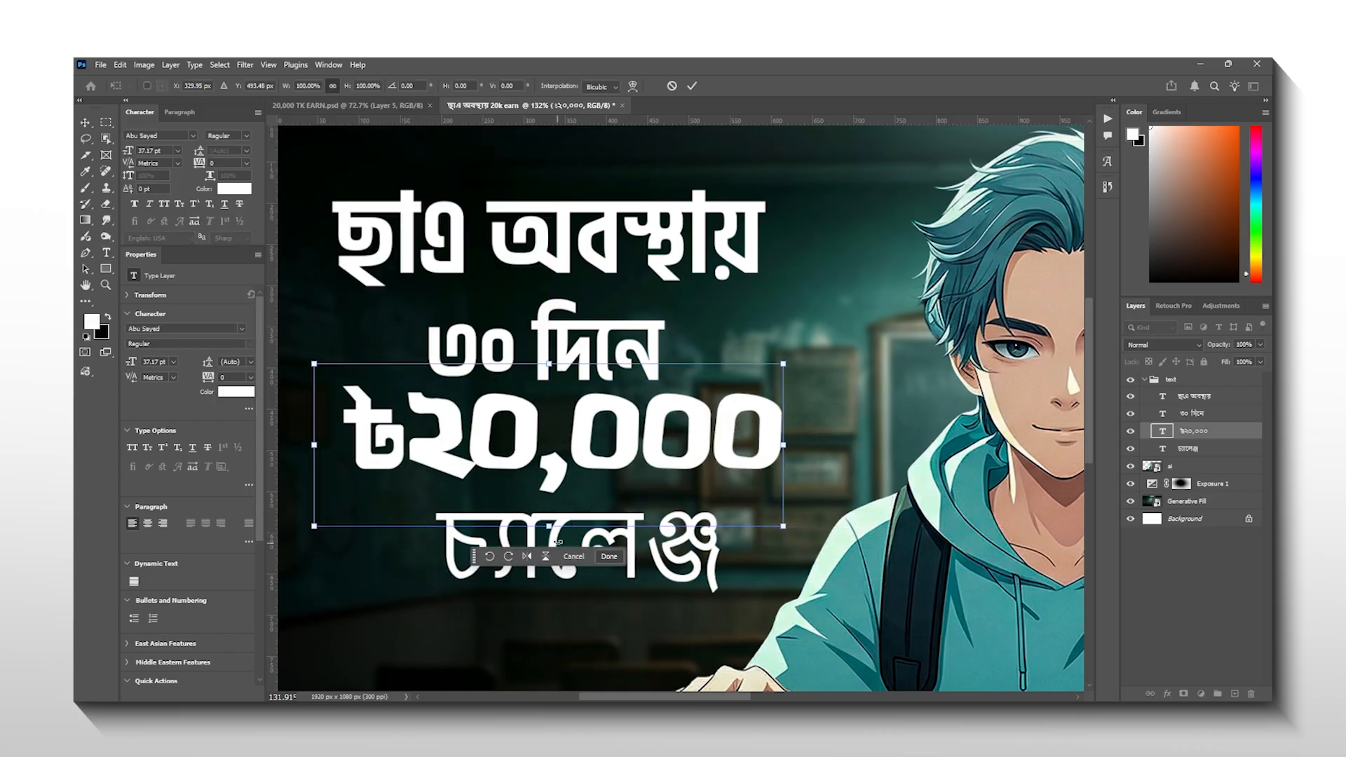
left_click_drag(549, 527, 549, 548)
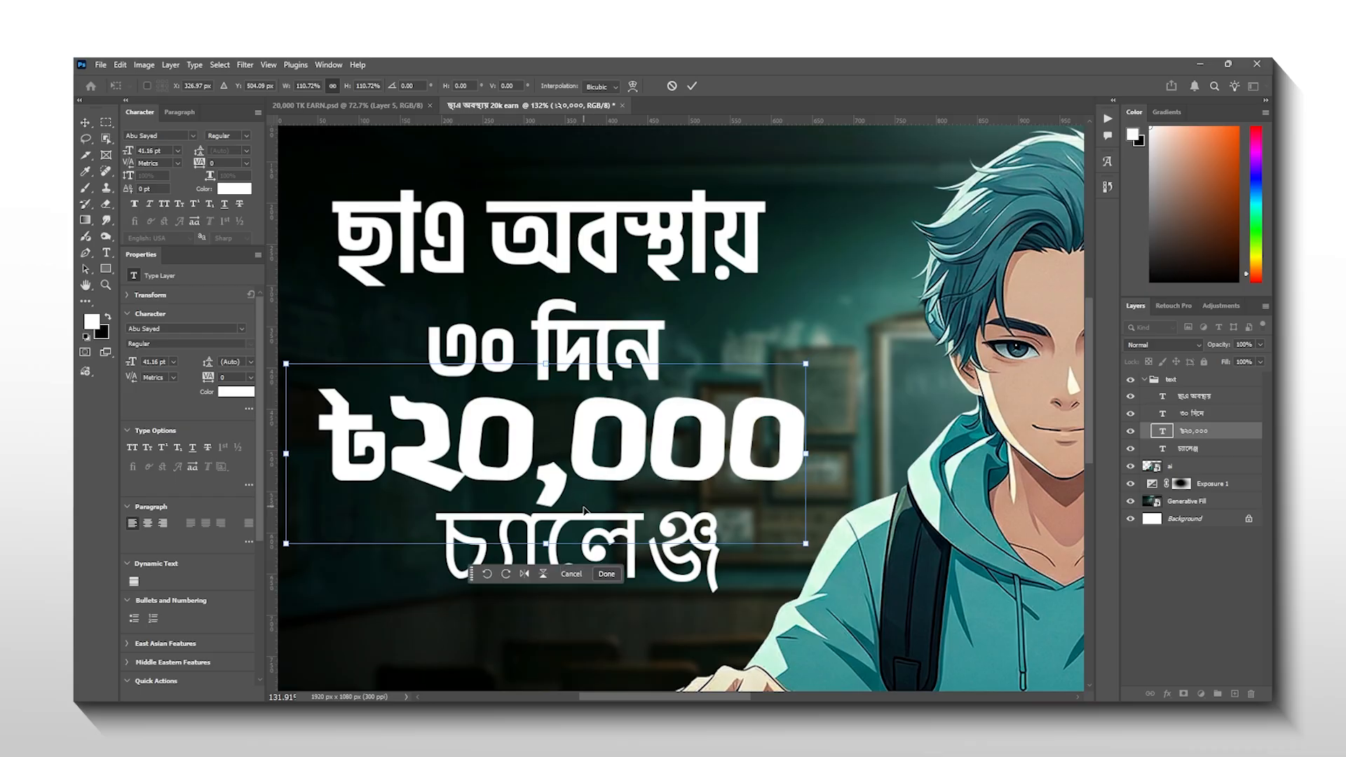
scroll(602, 498, "down", 3)
scroll(602, 498, "up", 3)
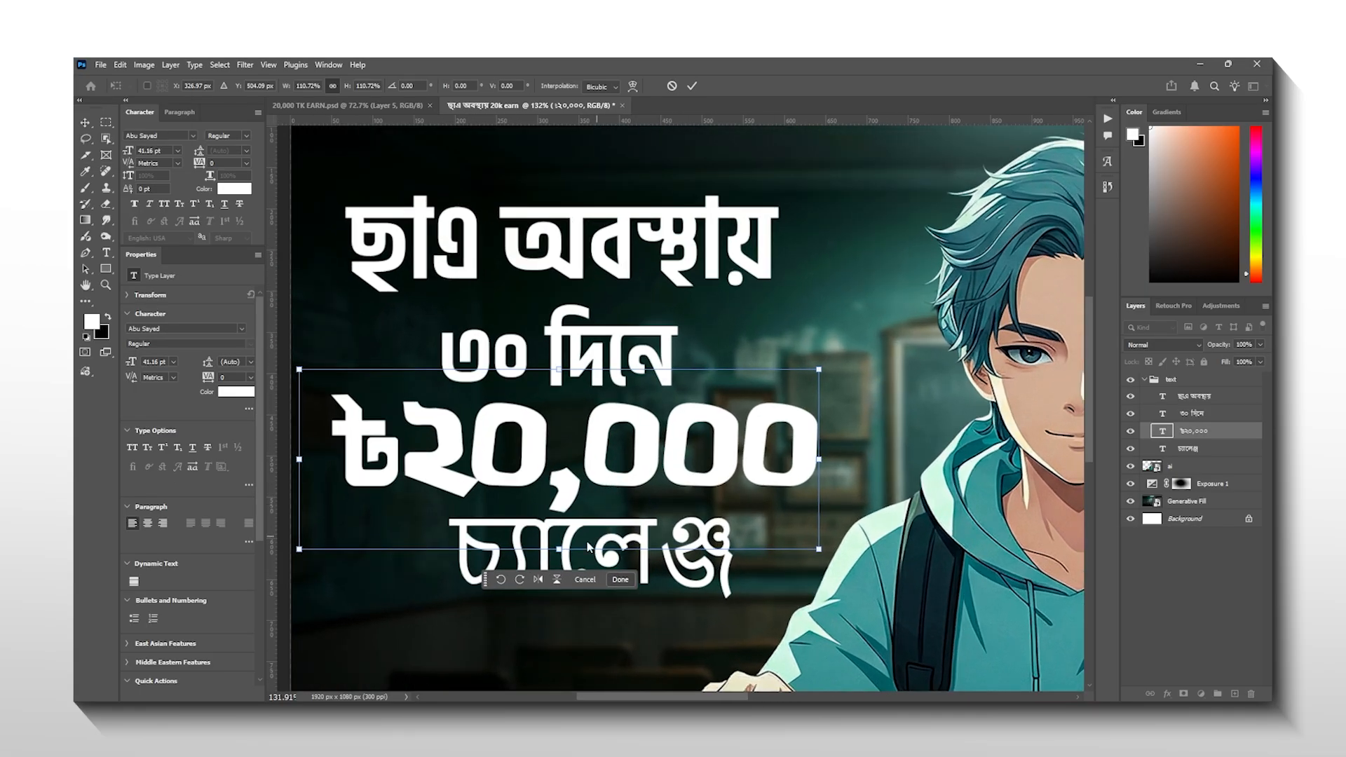
scroll(699, 462, "down", 4)
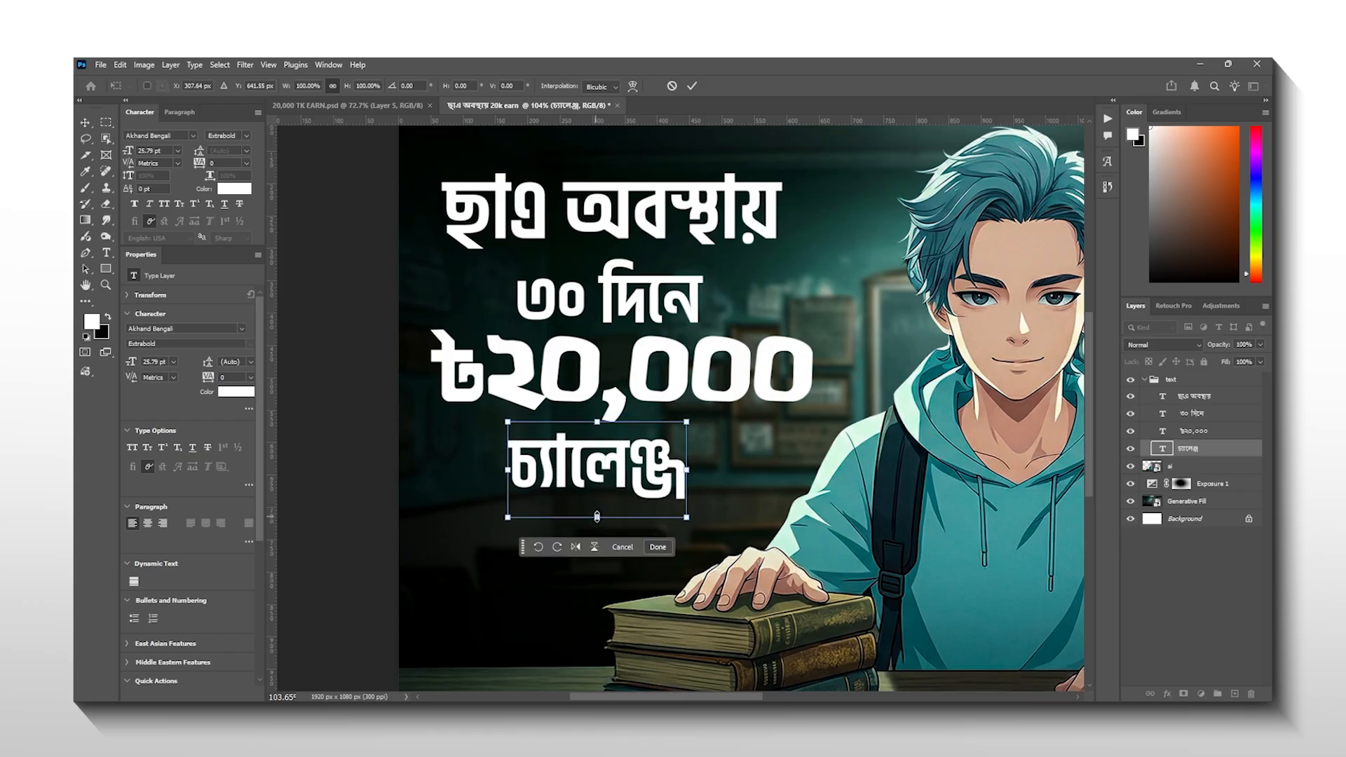
left_click_drag(624, 571, 620, 512)
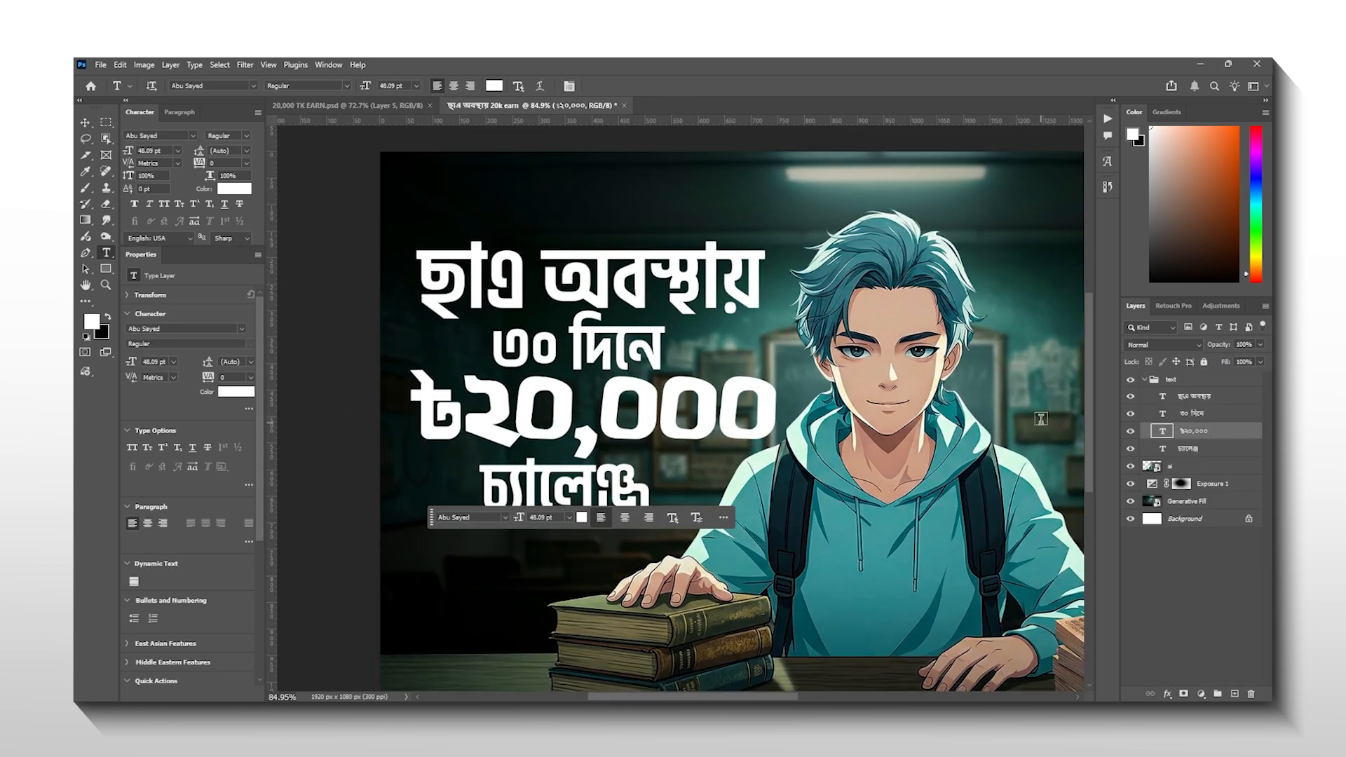
Collapse the text group and scale the whole headline up slightly to about 101%
left_click(1167, 380)
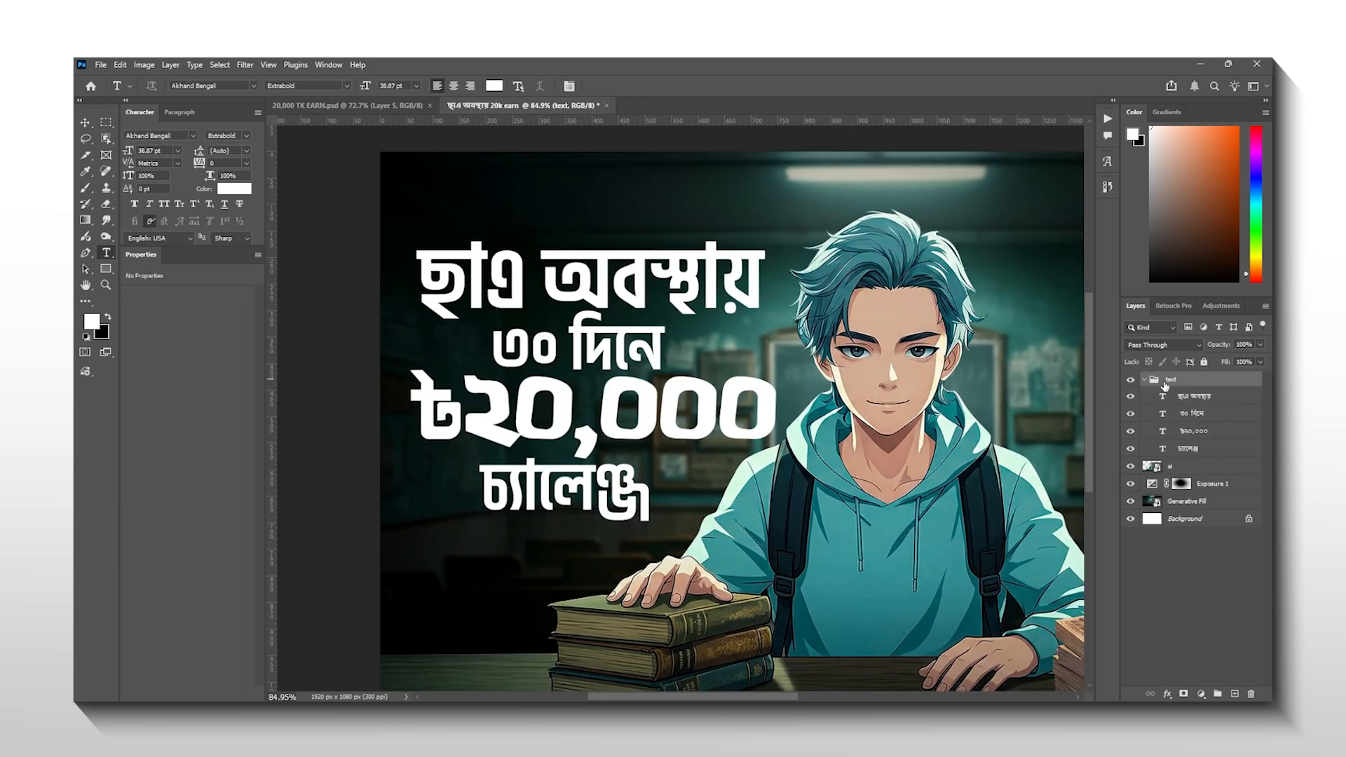
left_click(1143, 379)
key("ctrl+t")
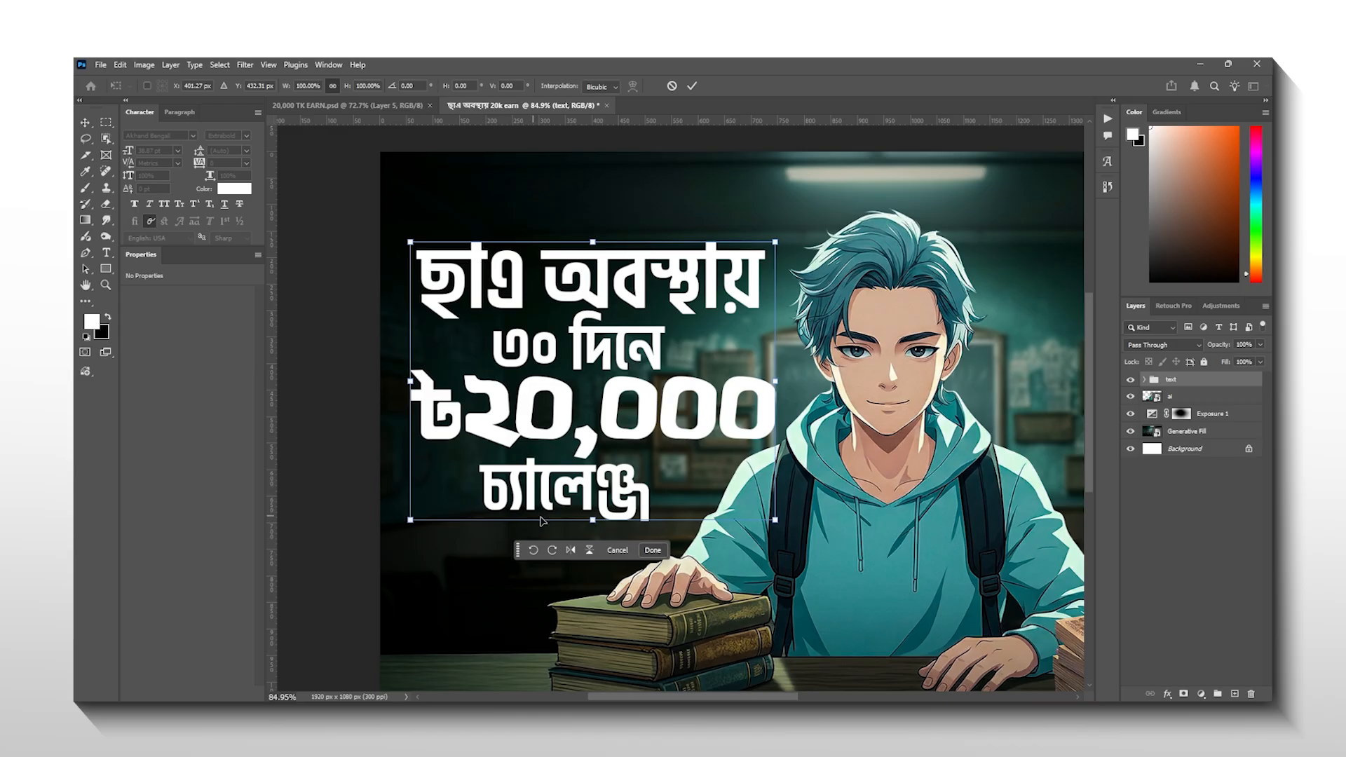
left_click_drag(593, 520, 593, 524)
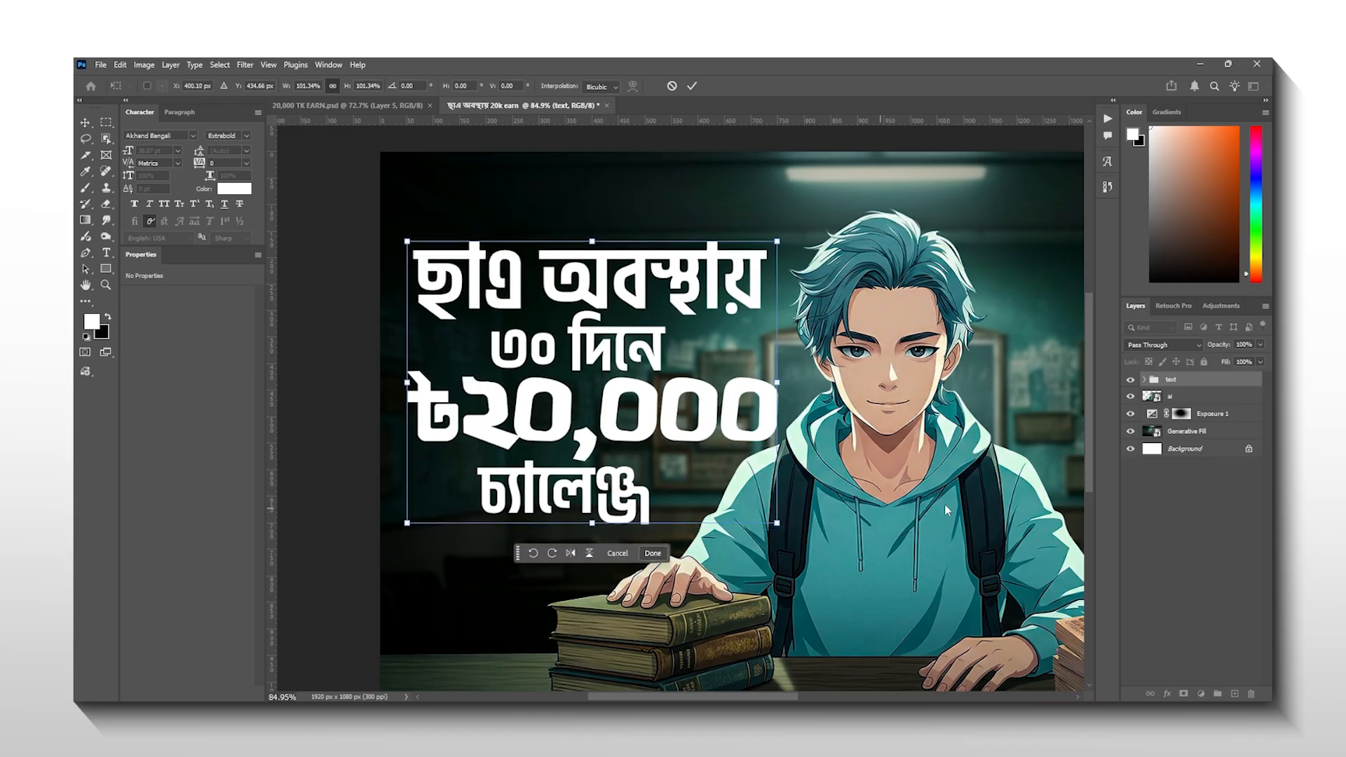
left_click(1205, 548)
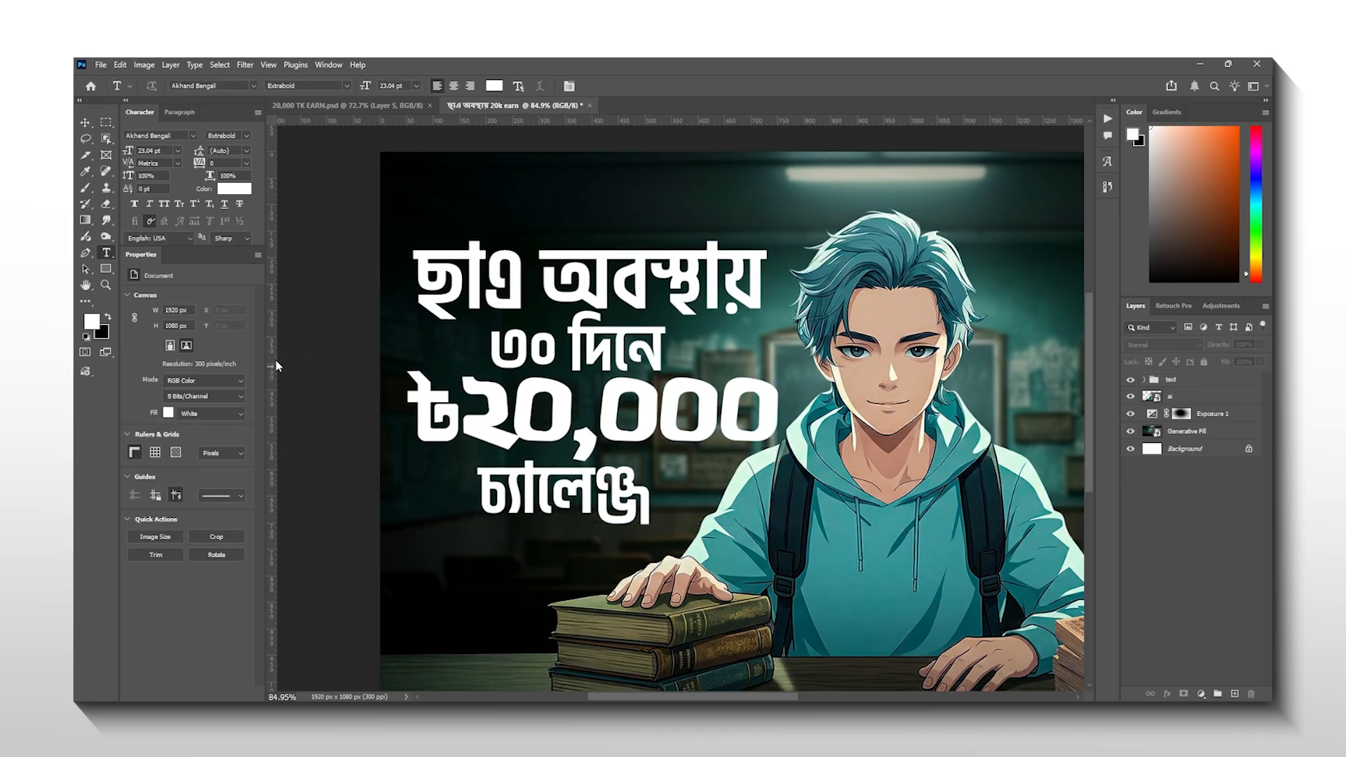
Show the rulers and place two horizontal and two vertical guides framing the headline block
scroll(429, 345, "down", 2)
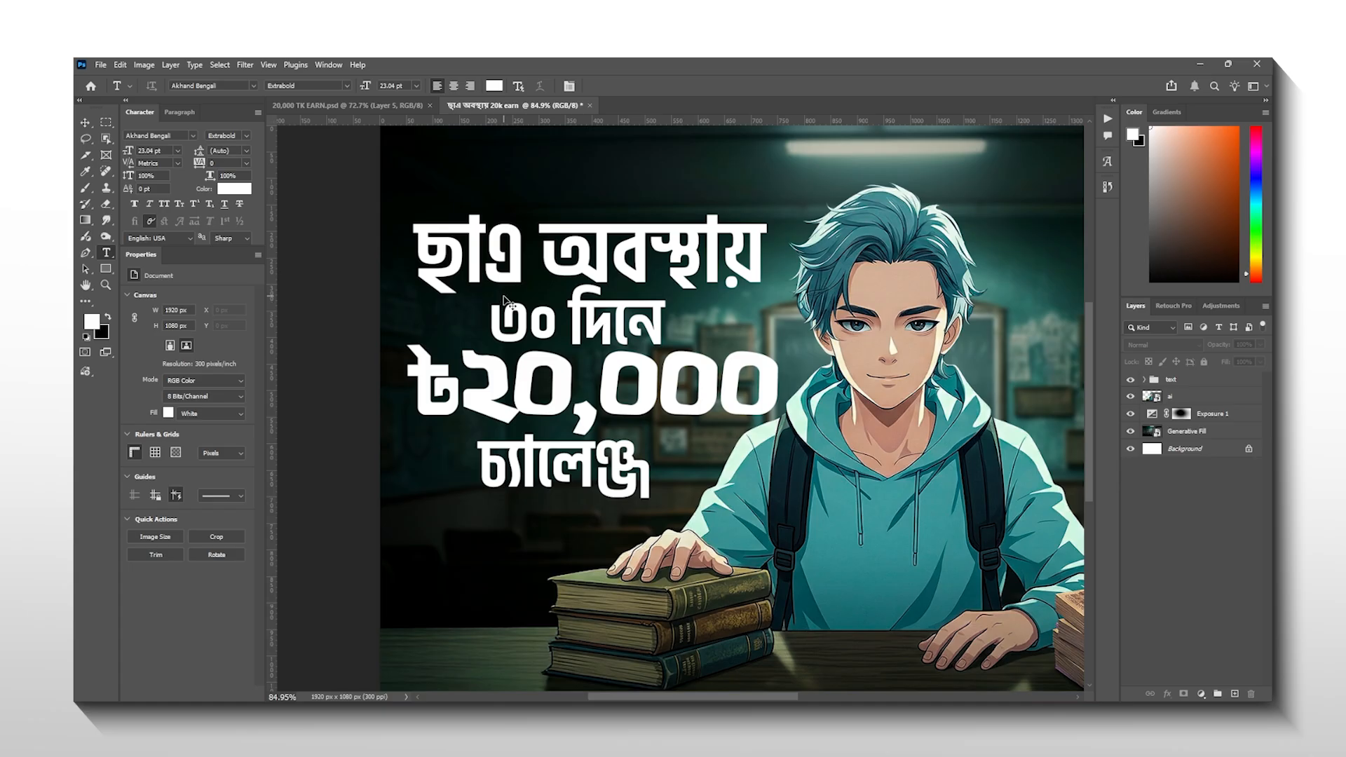
scroll(505, 281, "down", 1)
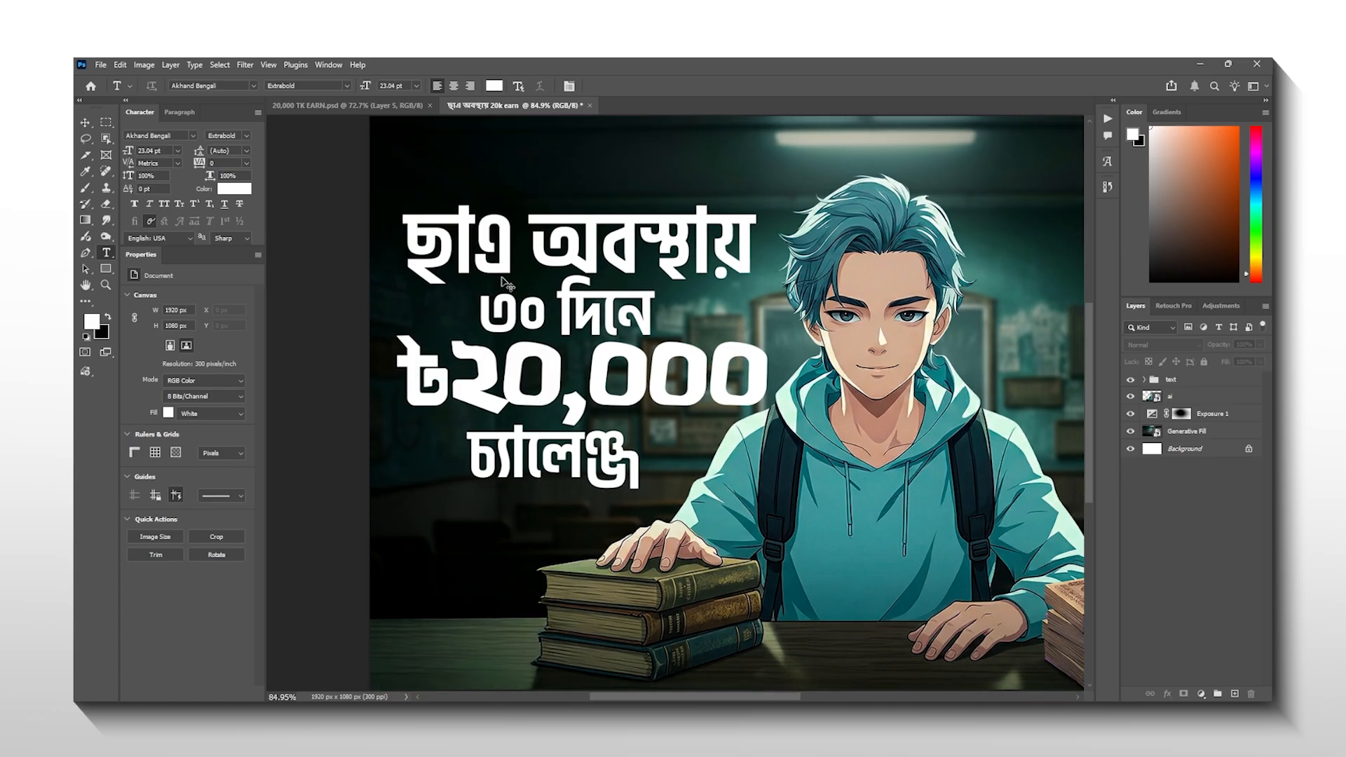
key("ctrl+r")
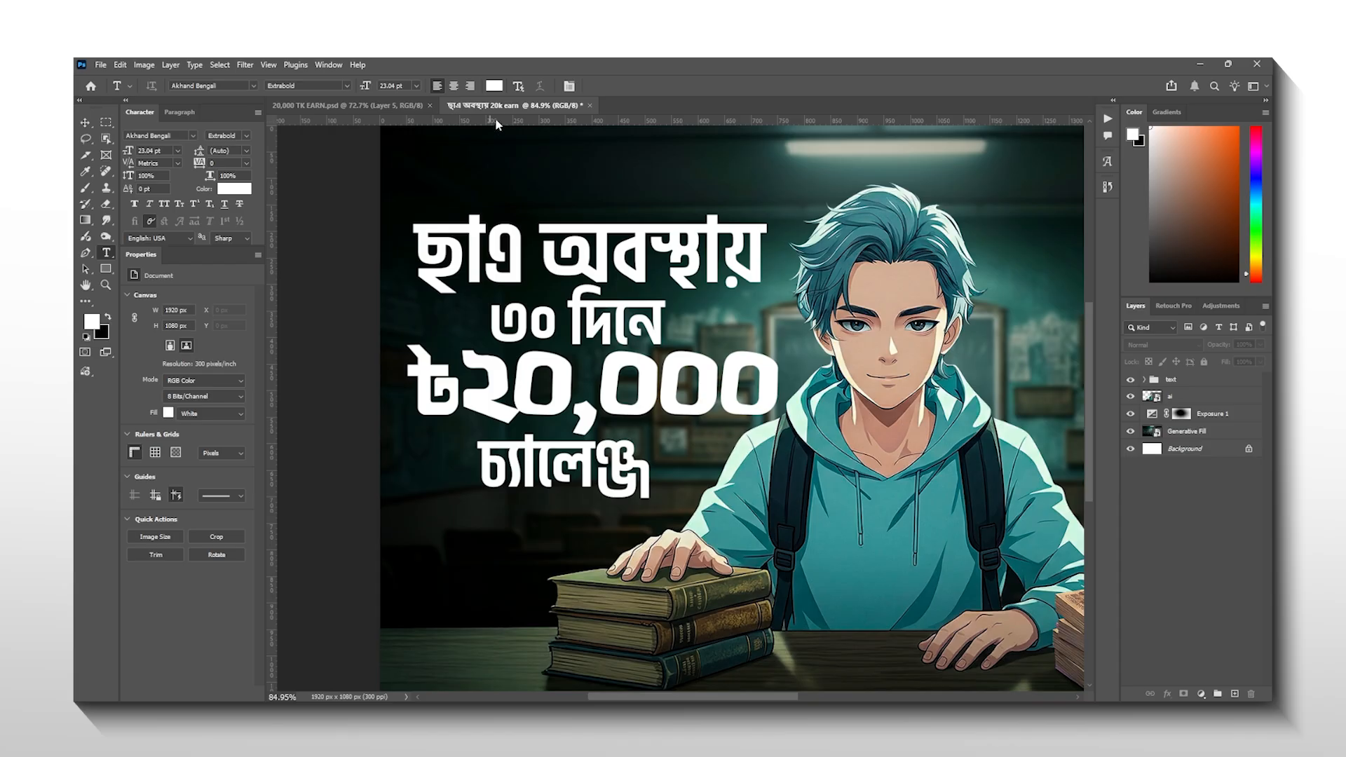
left_click_drag(495, 116, 566, 493)
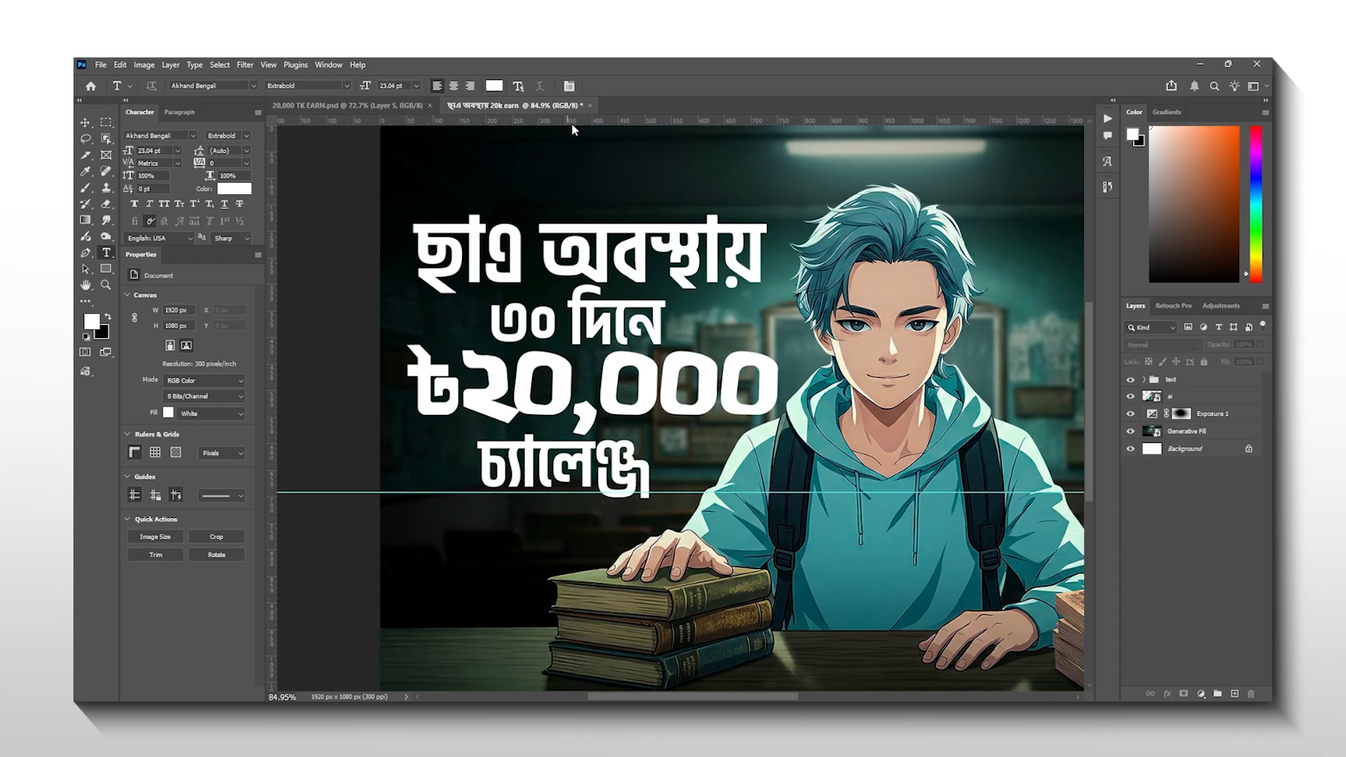
left_click_drag(573, 130, 607, 215)
left_click_drag(272, 378, 412, 350)
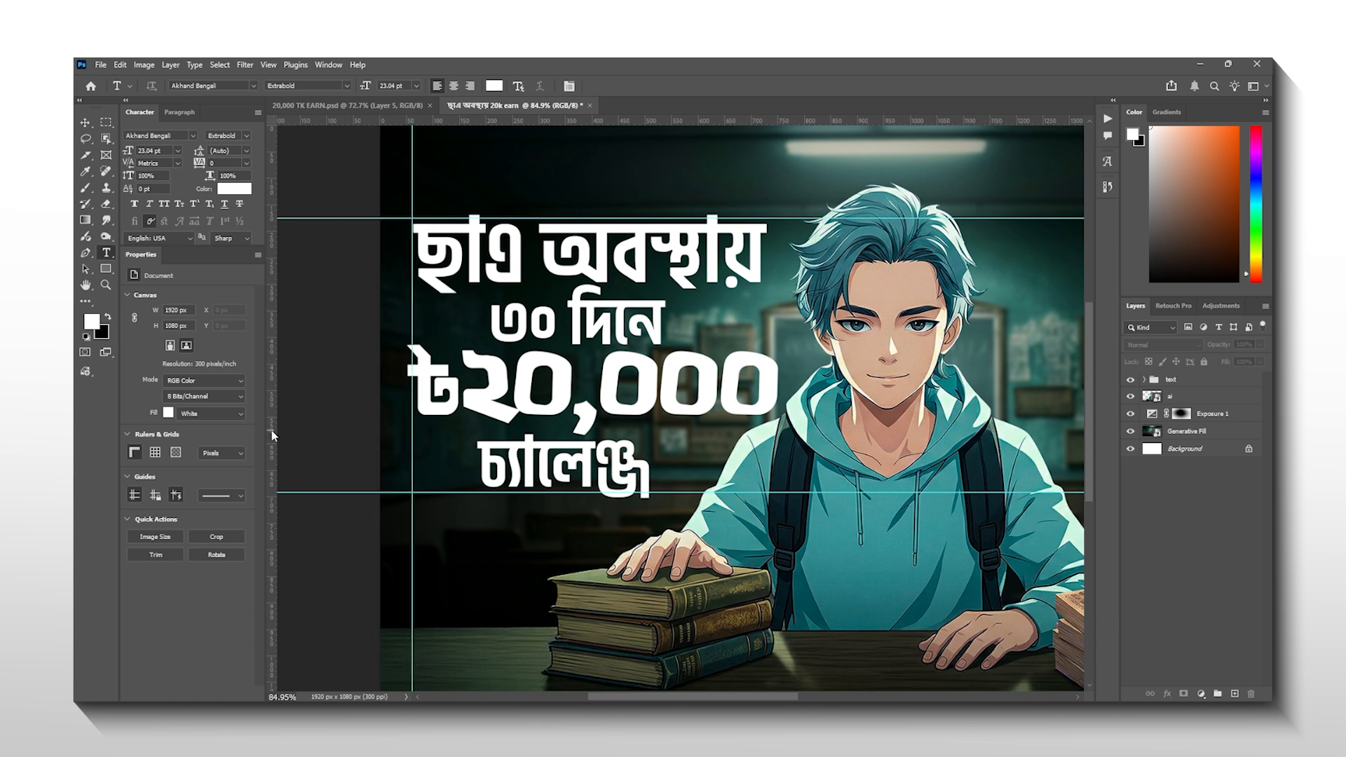
left_click_drag(274, 434, 770, 371)
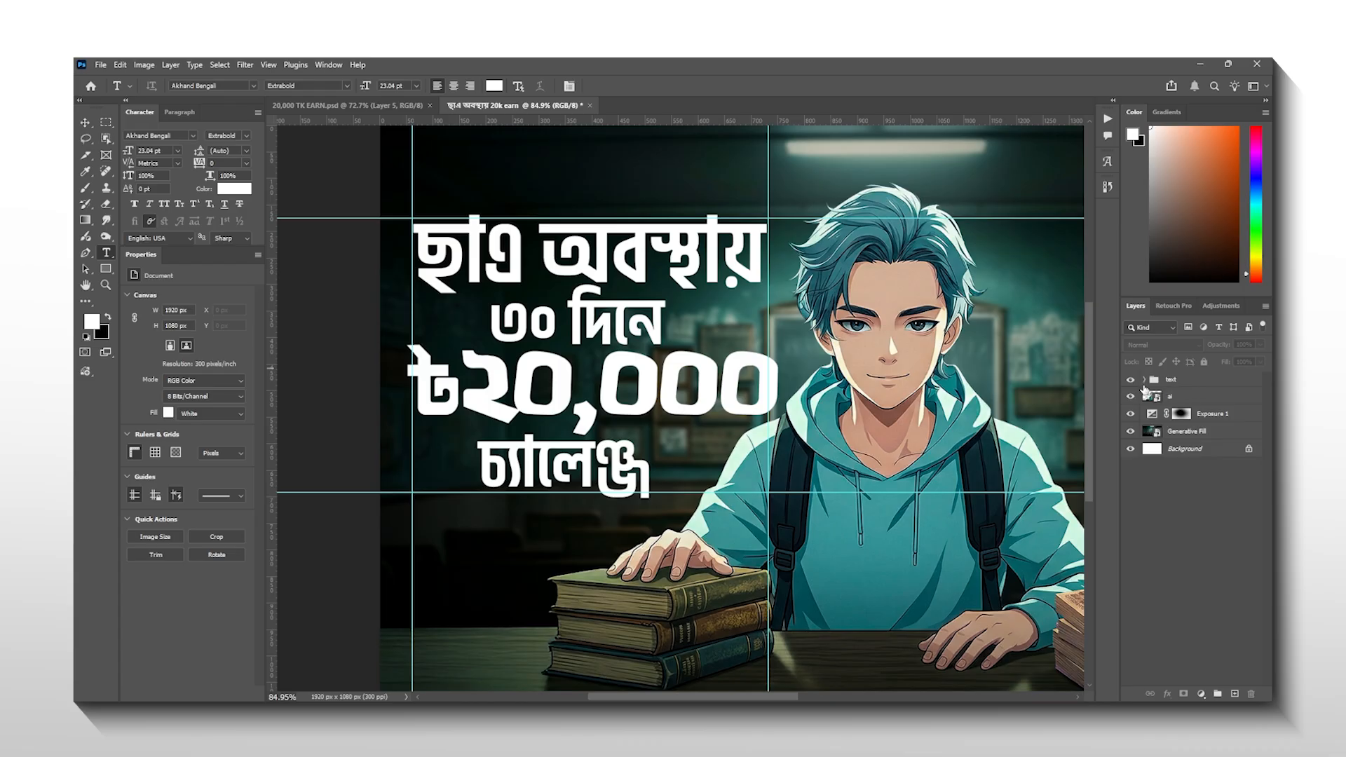
Resize and shift the ৳২০,০০০ line so it fits between the two vertical guides
left_click(1144, 379)
left_click(1194, 430)
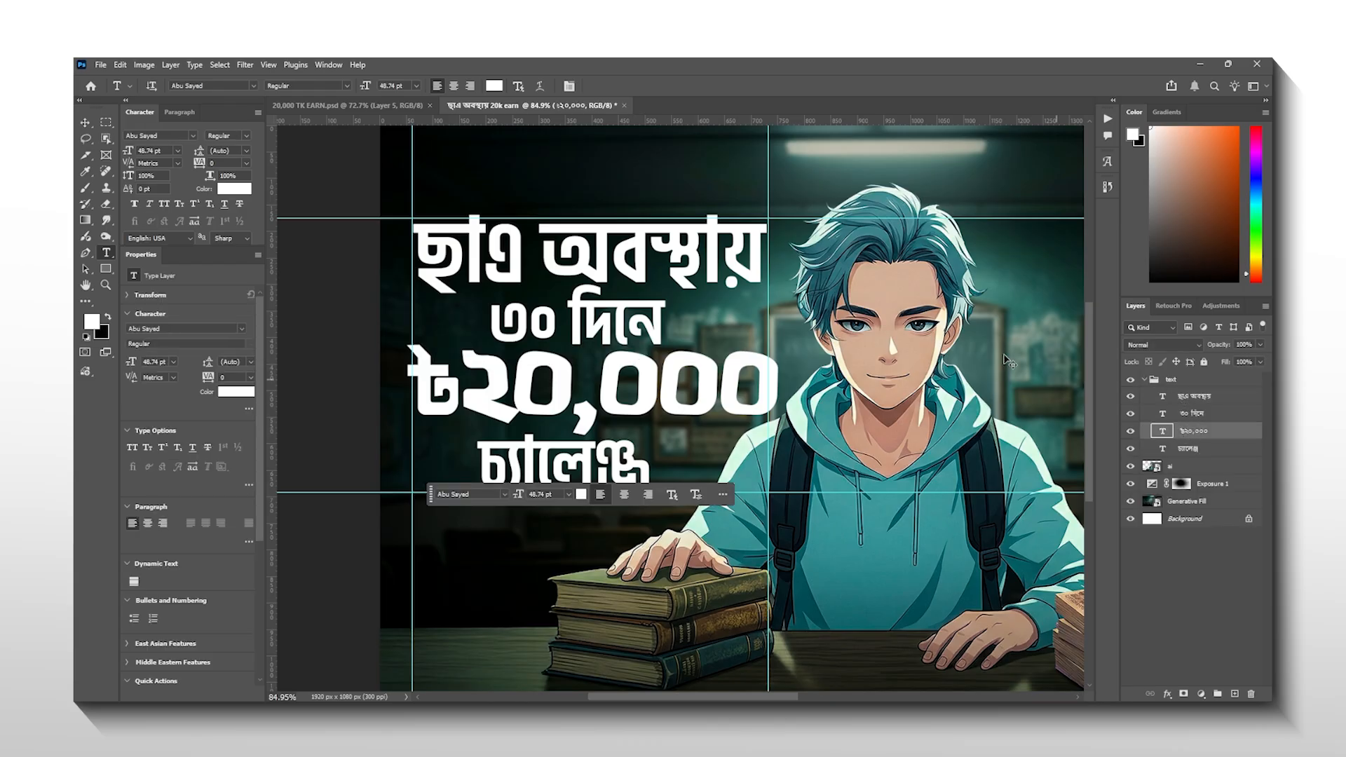
left_click(560, 462)
scroll(526, 298, "down", 1)
left_click_drag(603, 445, 610, 444)
key("Return")
left_click(363, 225)
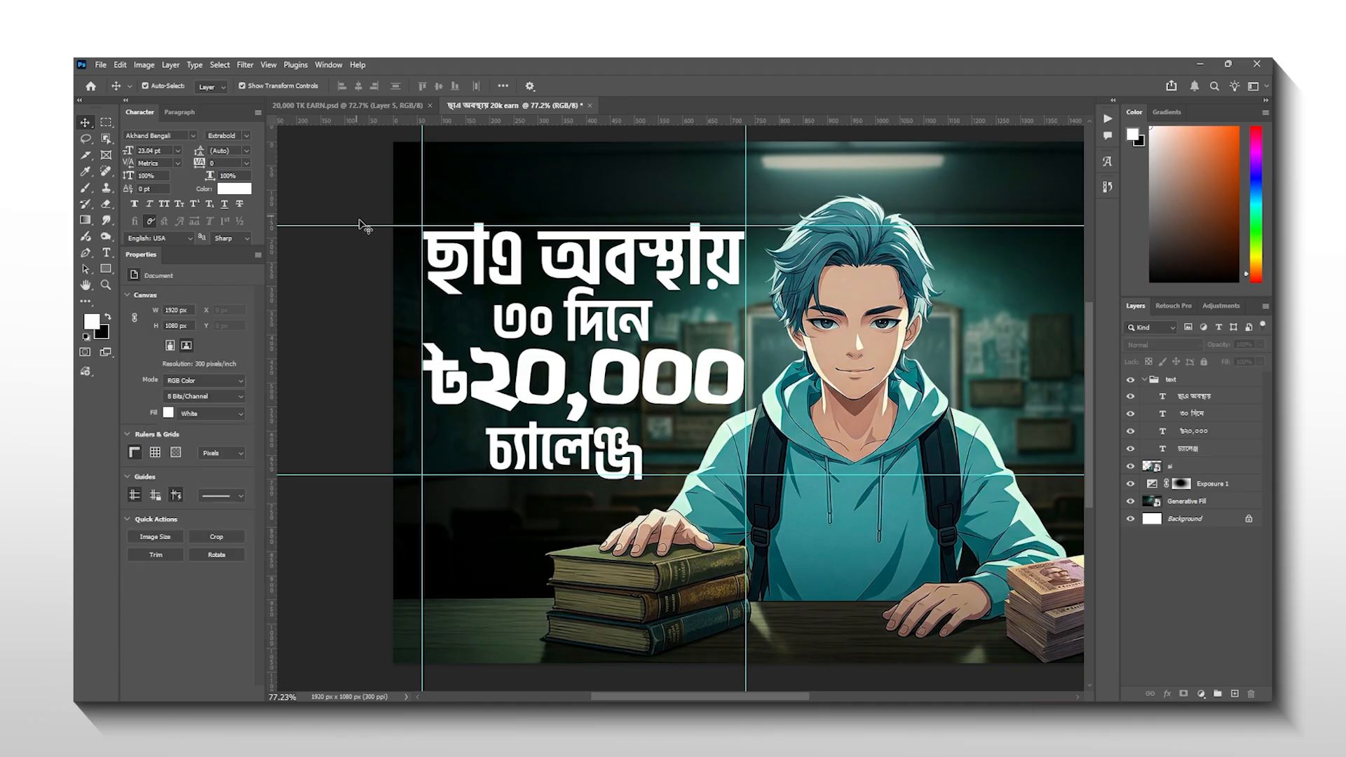
Remove the two horizontal and two vertical guides from around the headline block
left_click_drag(363, 226, 364, 121)
left_click(419, 487)
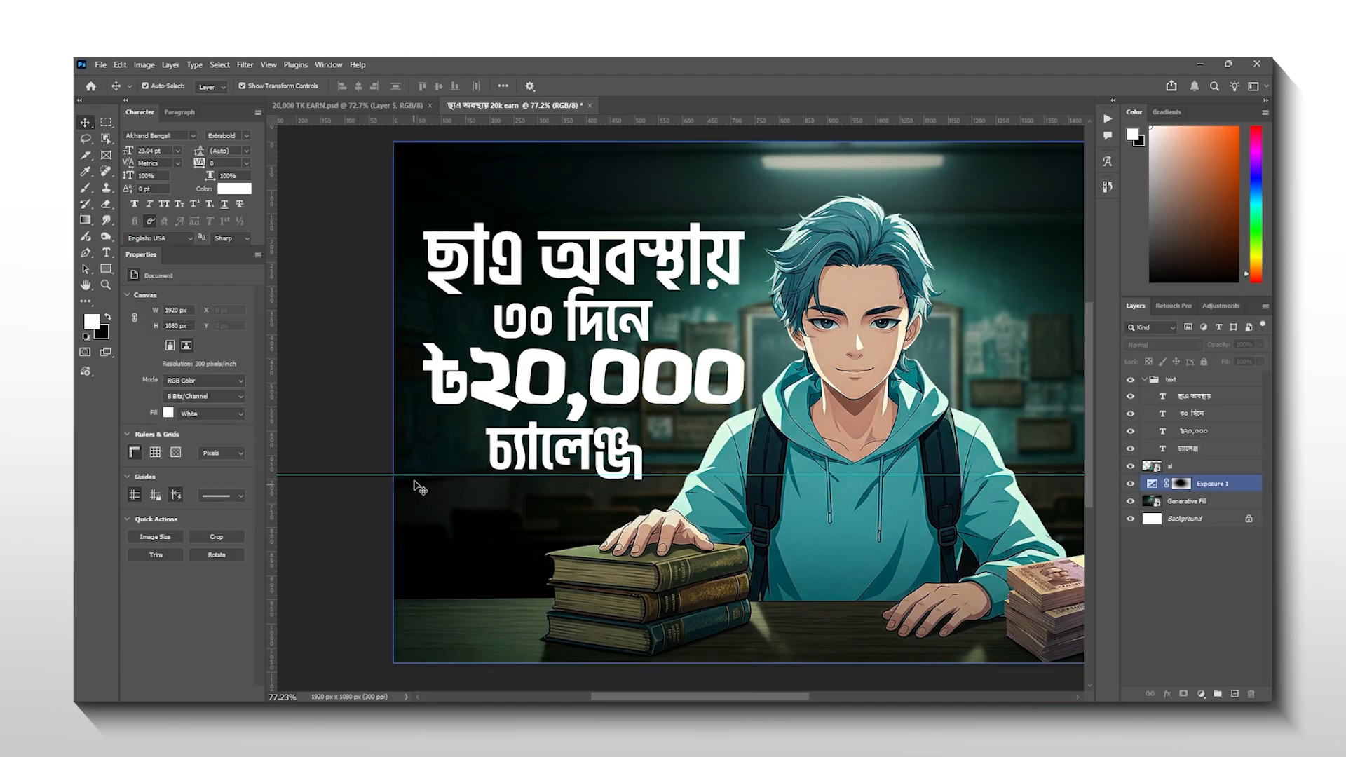
left_click(521, 460)
scroll(524, 372, "down", 1)
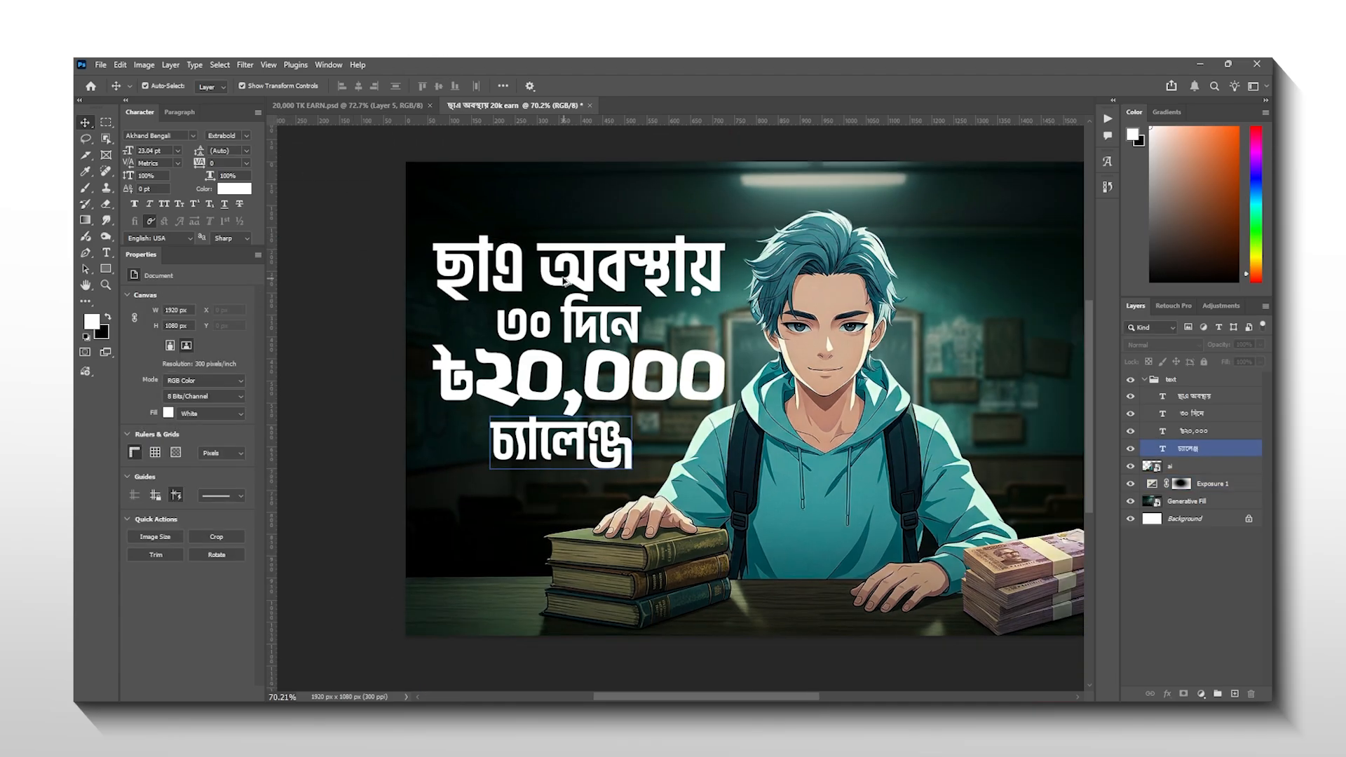
scroll(565, 280, "up", 2)
Check the reference thumbnail's headline colours and add a Gradient Overlay layer style to the top headline line
left_click(347, 105)
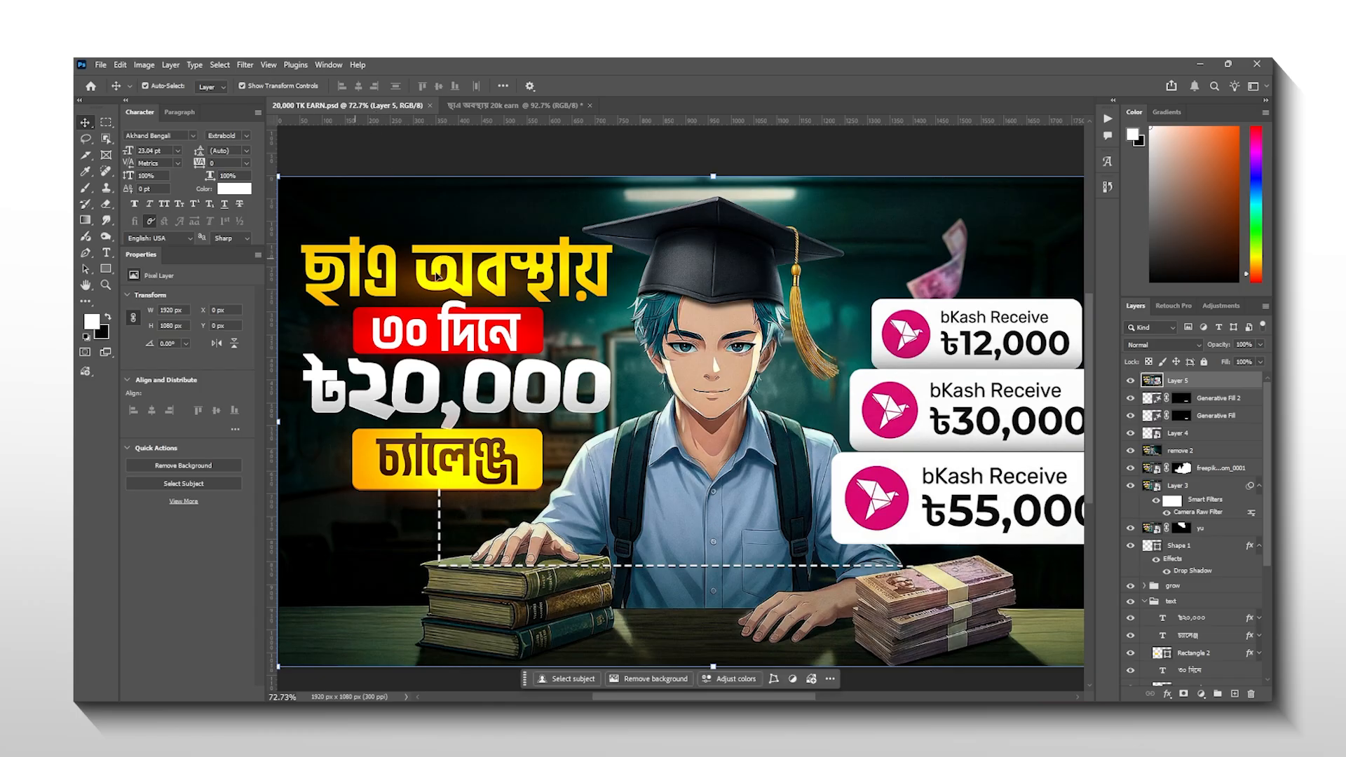
left_click(515, 105)
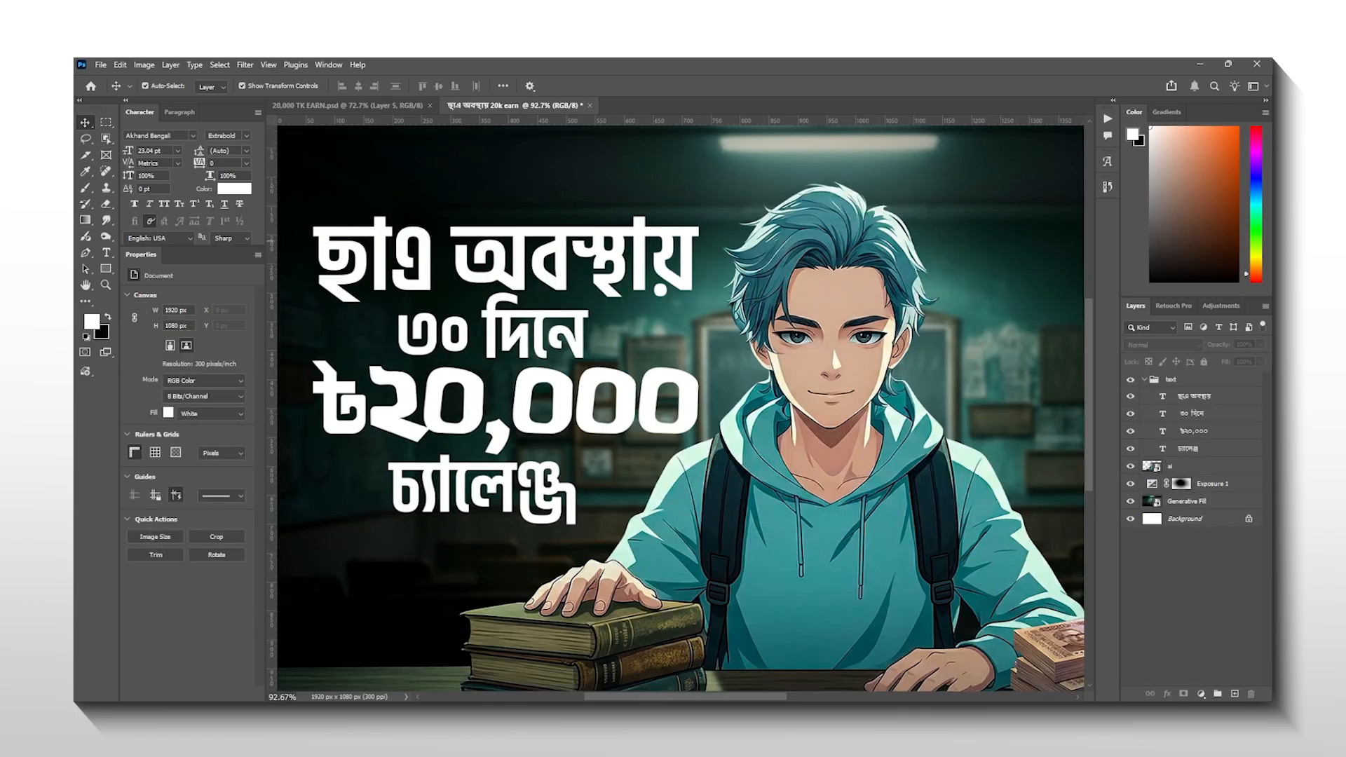
left_click(1242, 416)
left_click(1223, 398)
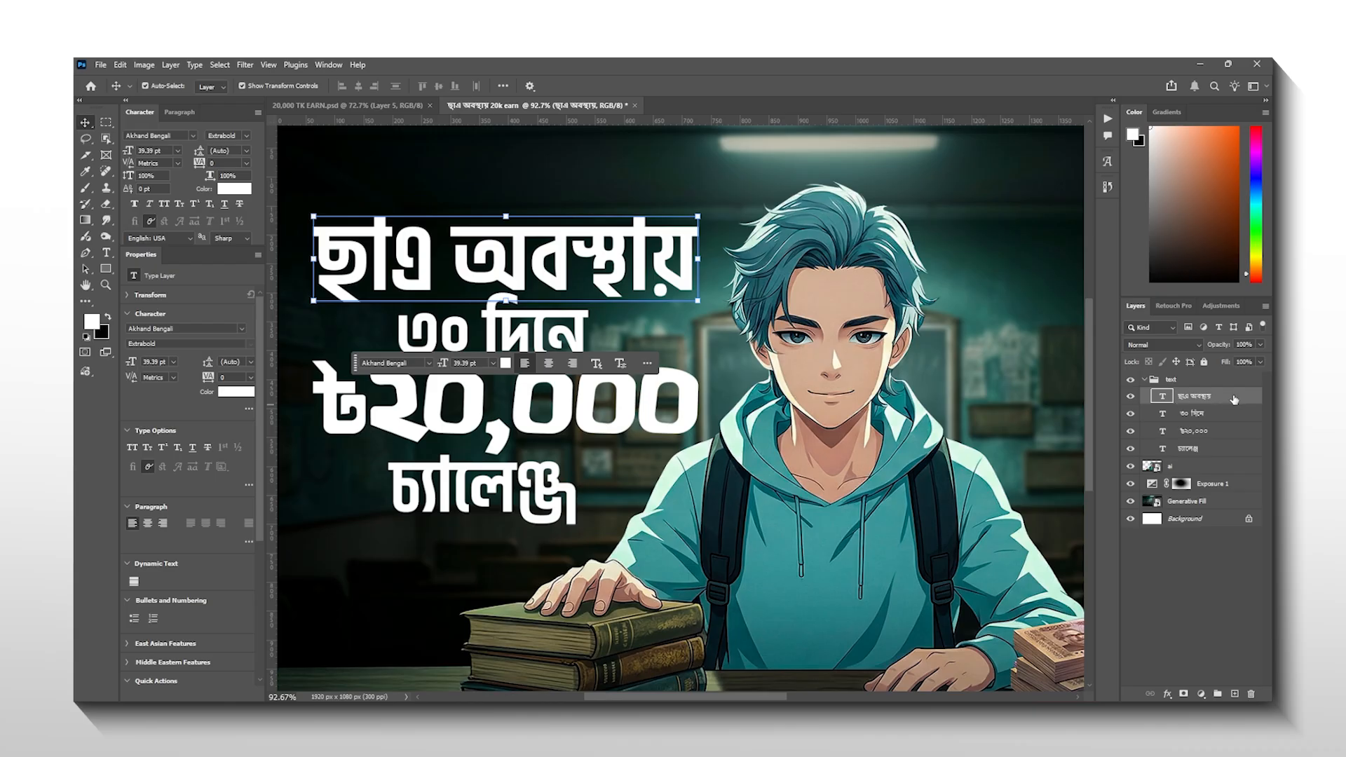
double_click(1234, 399)
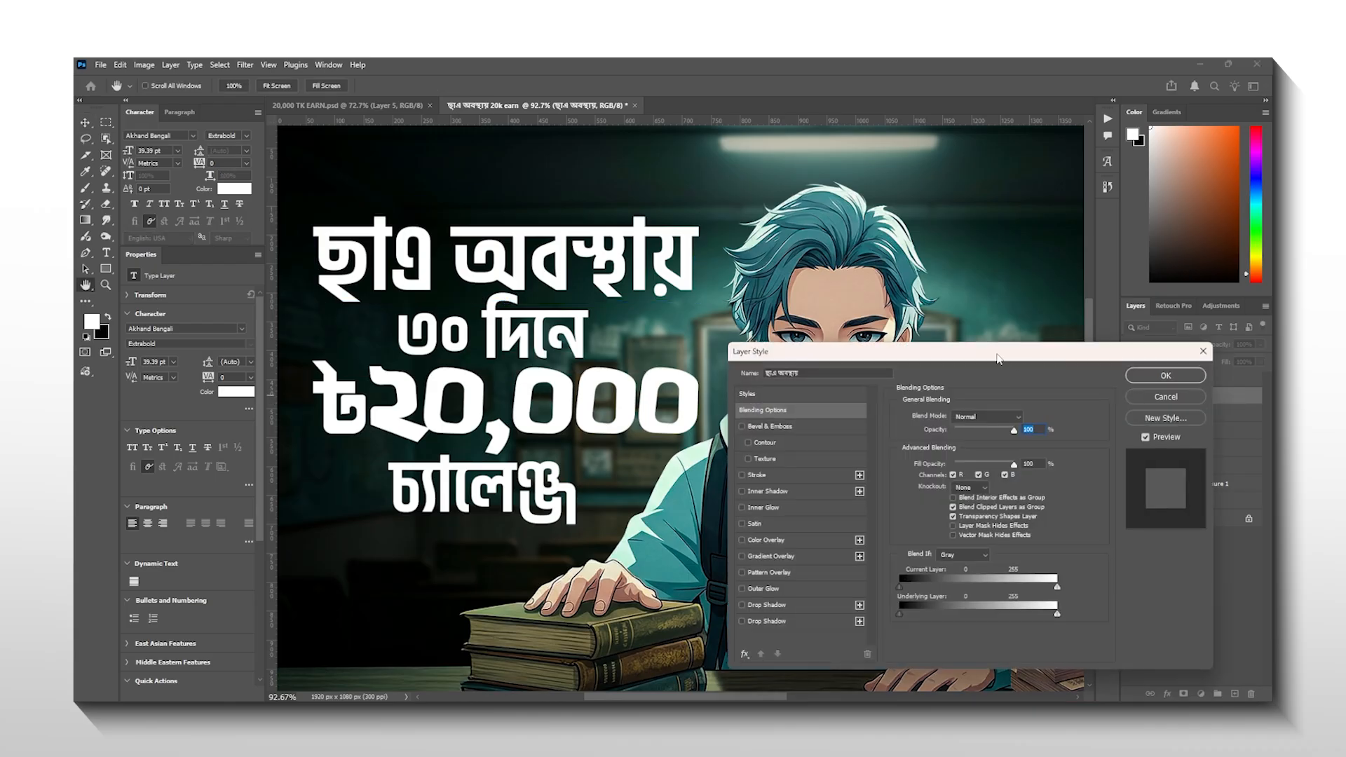
left_click_drag(999, 359, 884, 327)
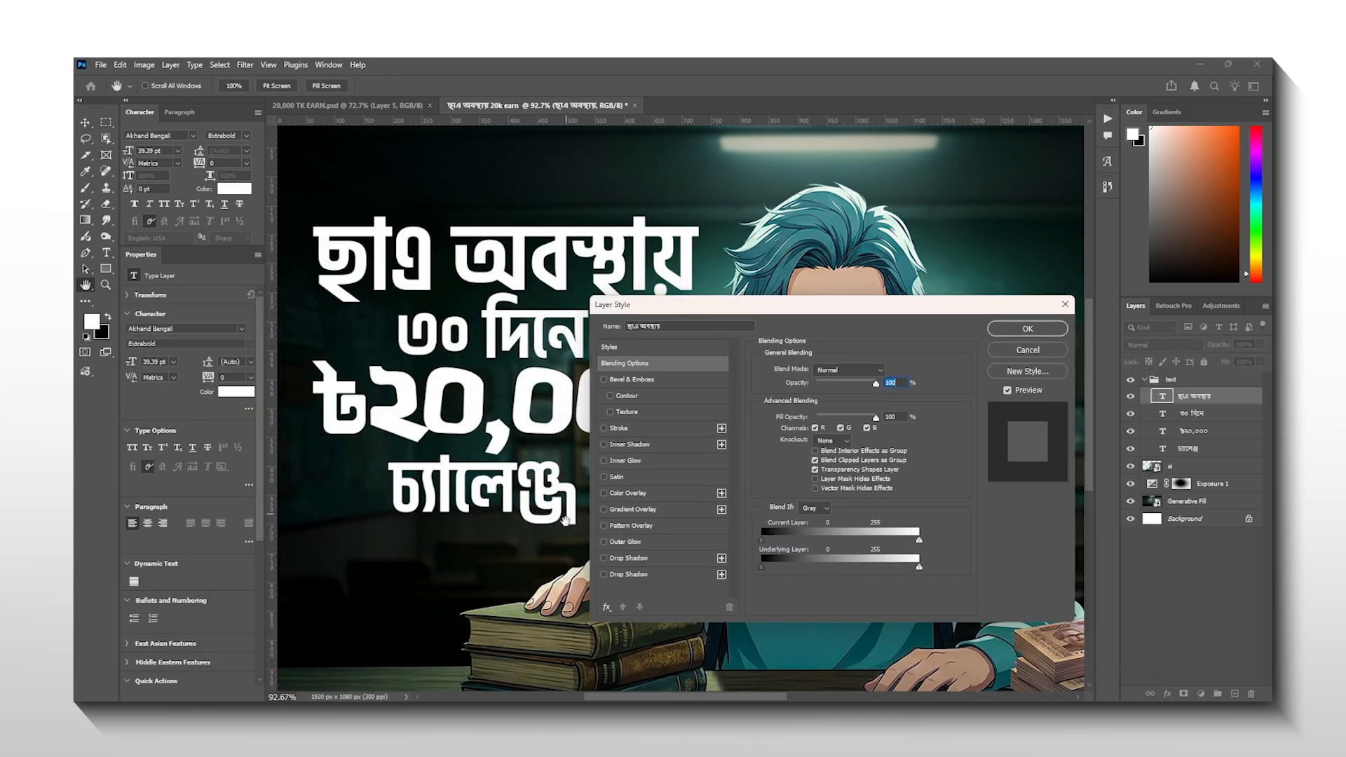
left_click(623, 510)
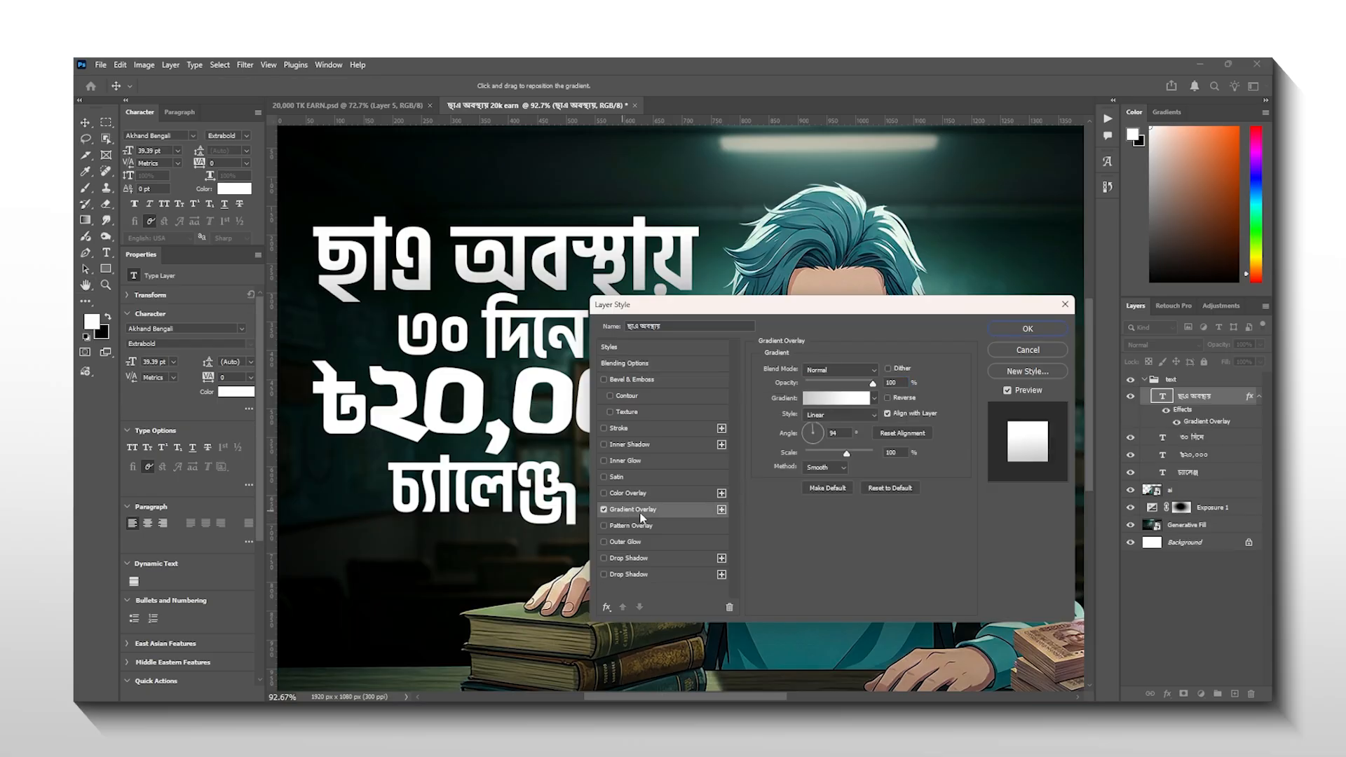
Try an orange-yellow-orange preset on the top line's gradient overlay, shifting its last colour stop to 95%
left_click(829, 399)
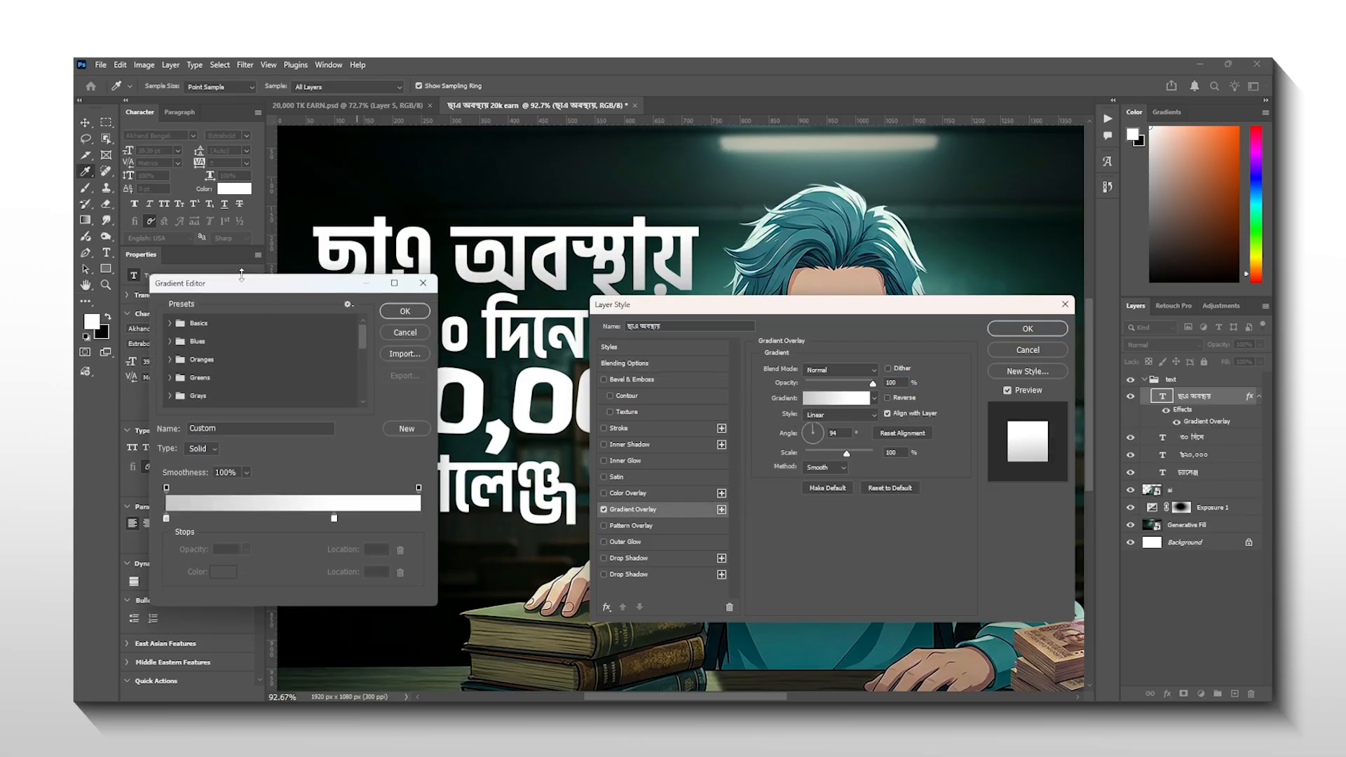
left_click_drag(242, 276, 763, 292)
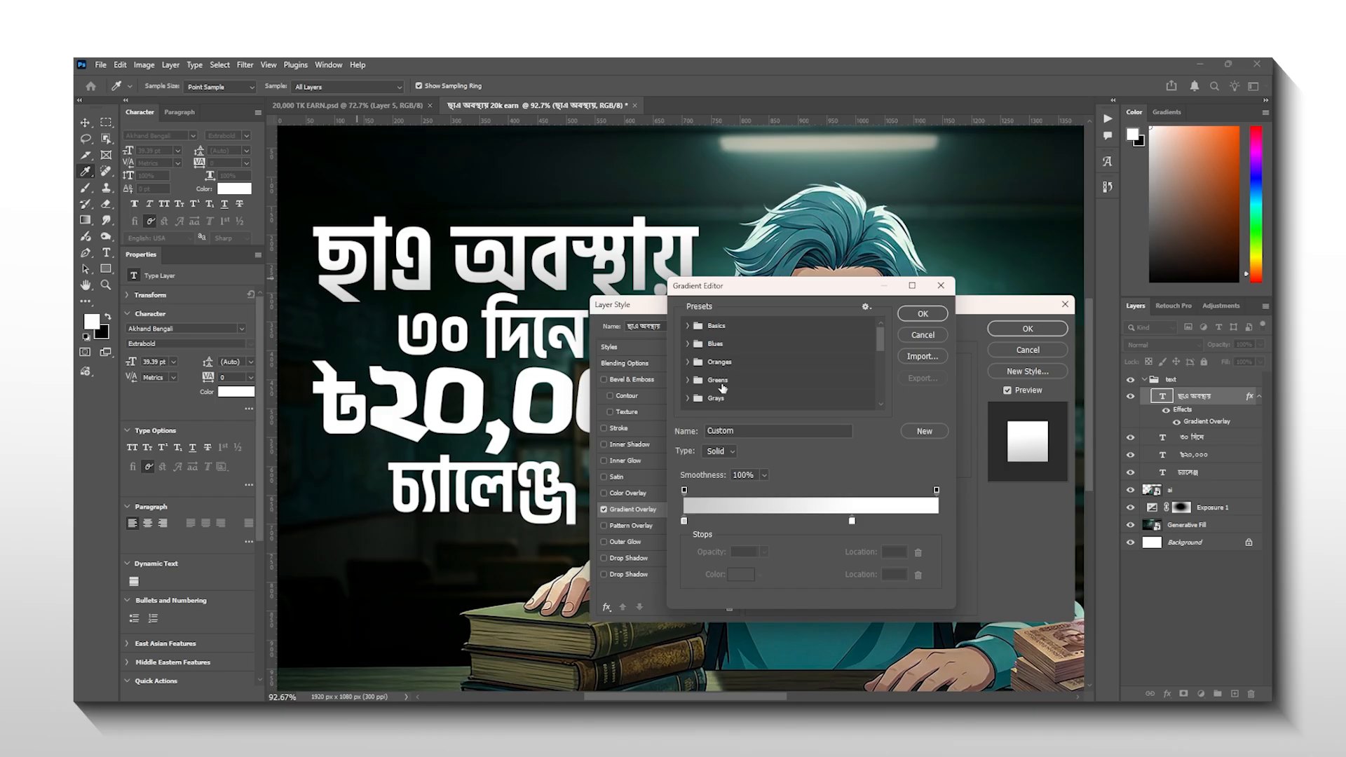
scroll(756, 377, "down", 5)
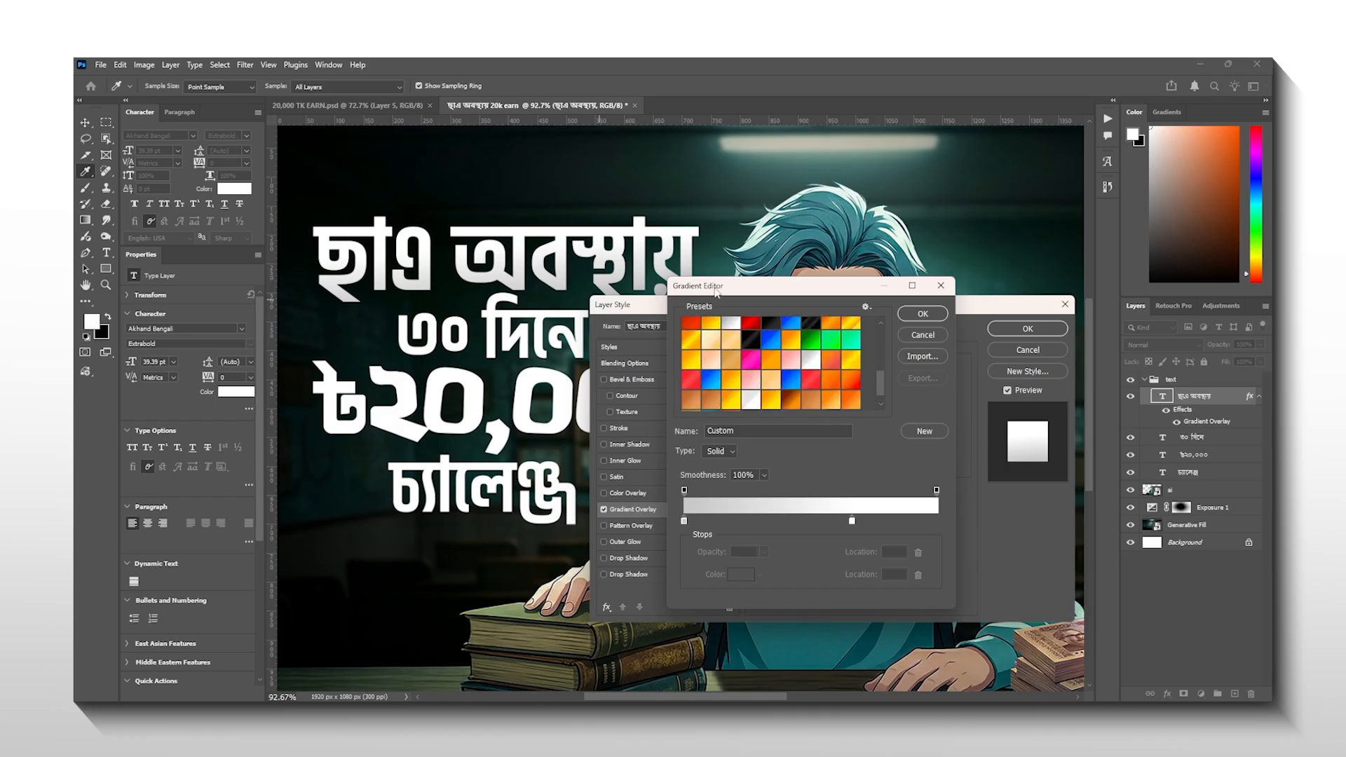
left_click_drag(716, 291, 175, 329)
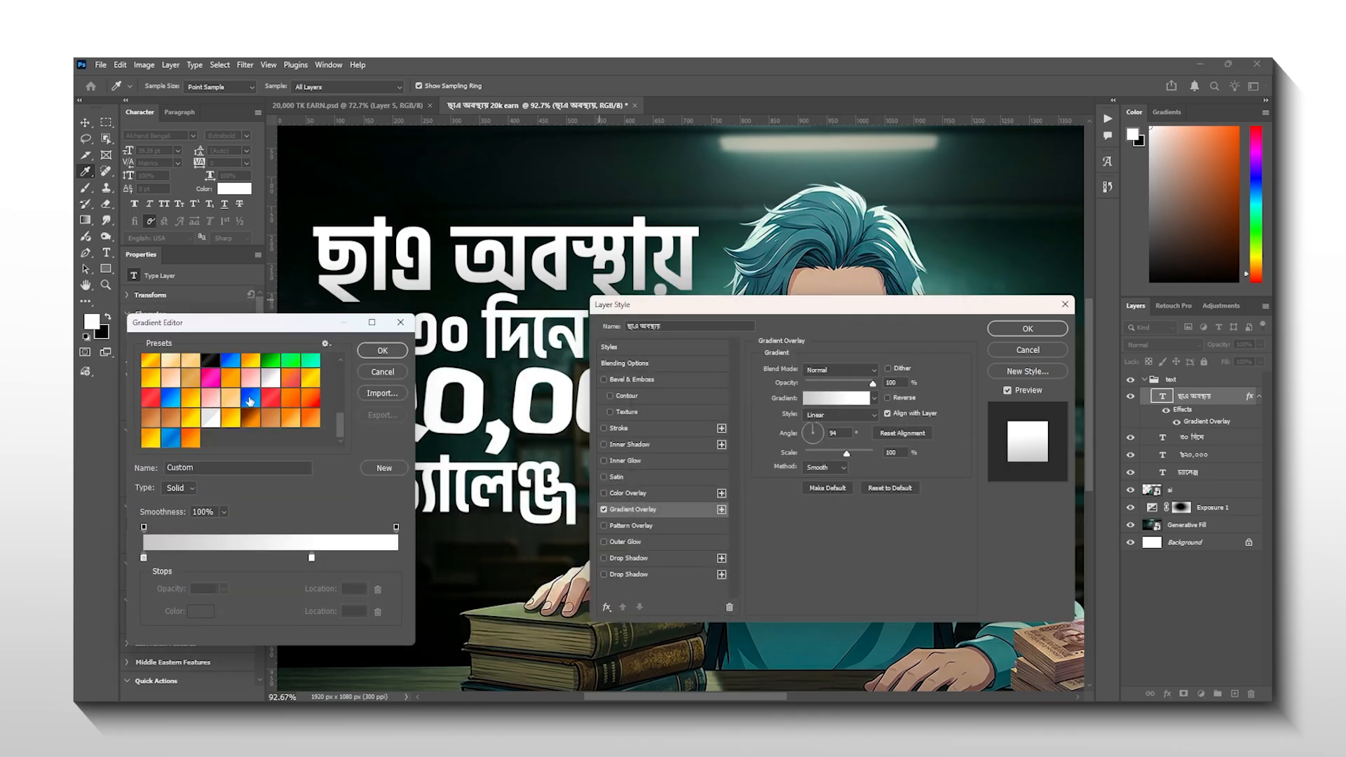
scroll(253, 402, "up", 3)
scroll(291, 418, "down", 3)
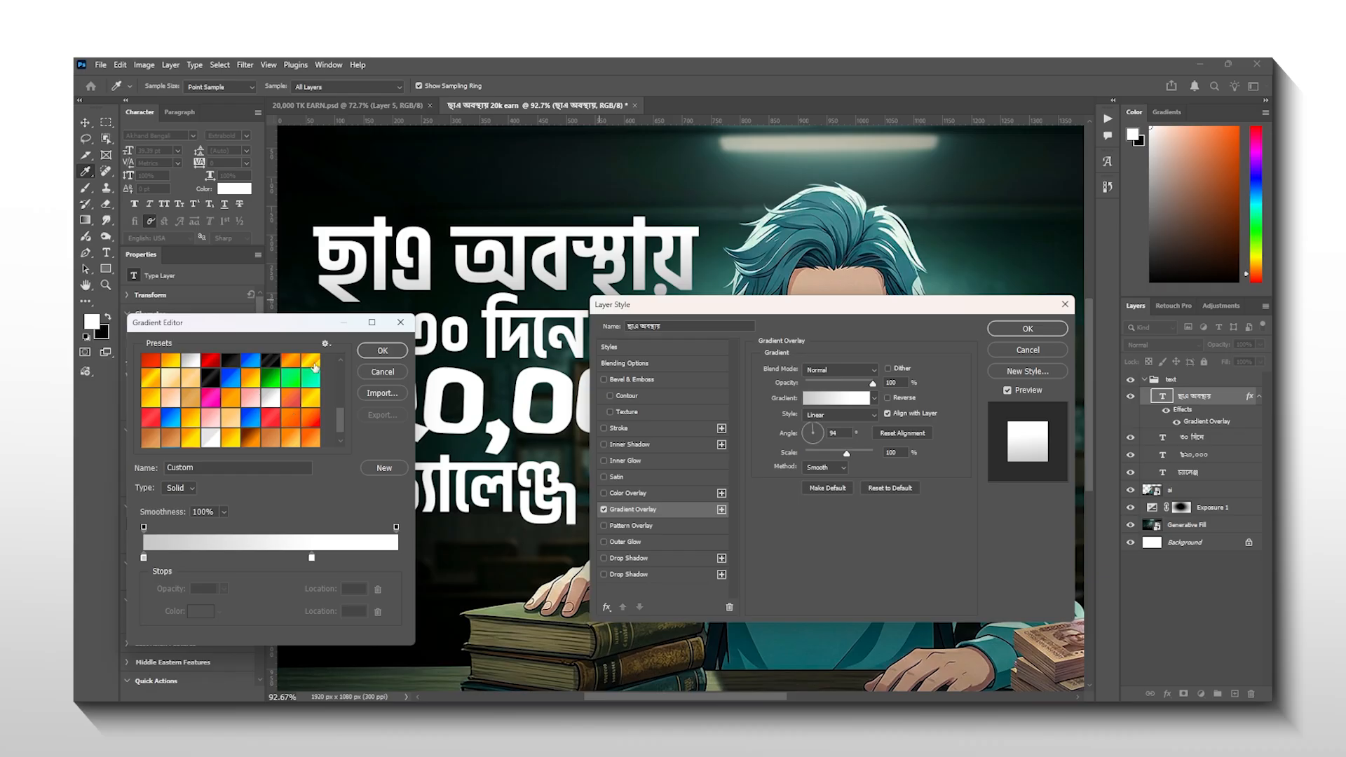
scroll(314, 368, "up", 1)
left_click(314, 377)
left_click(155, 407)
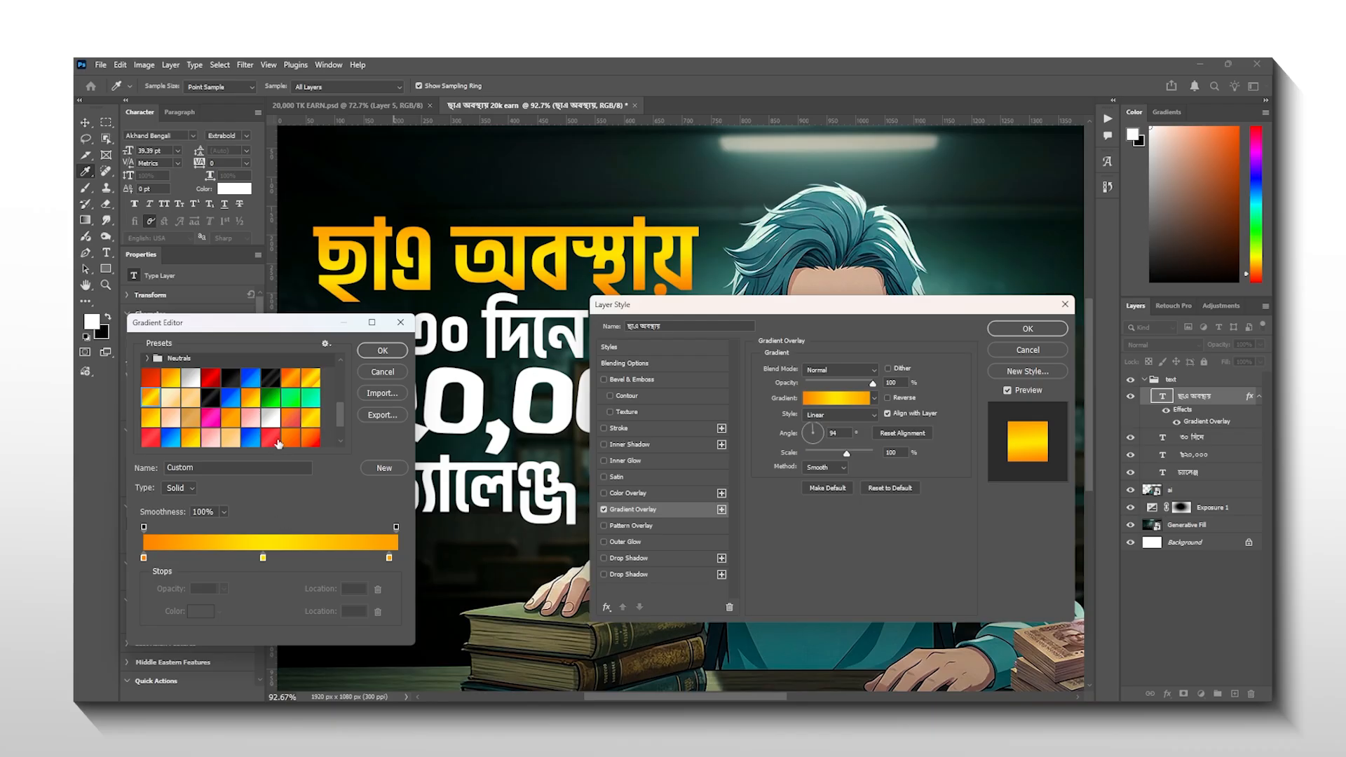
scroll(279, 443, "down", 2)
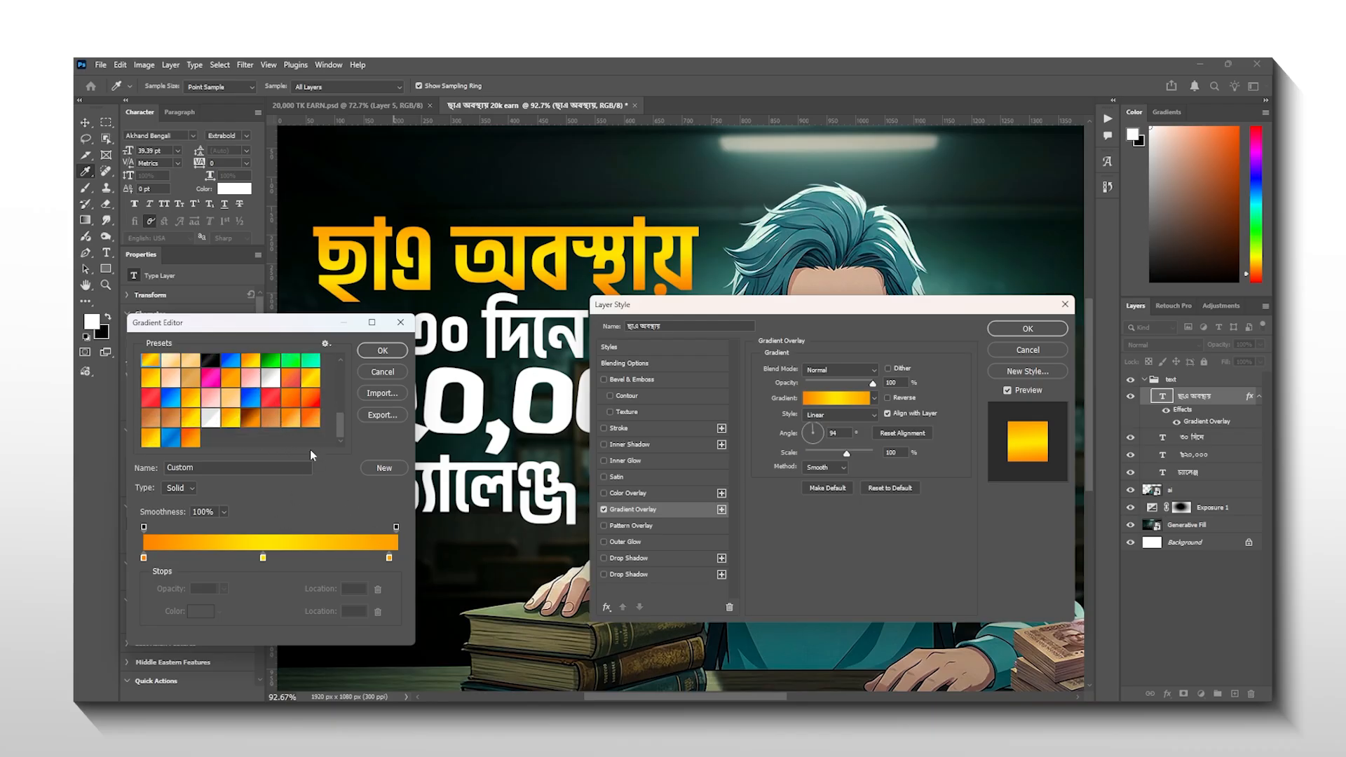
left_click_drag(389, 558, 384, 558)
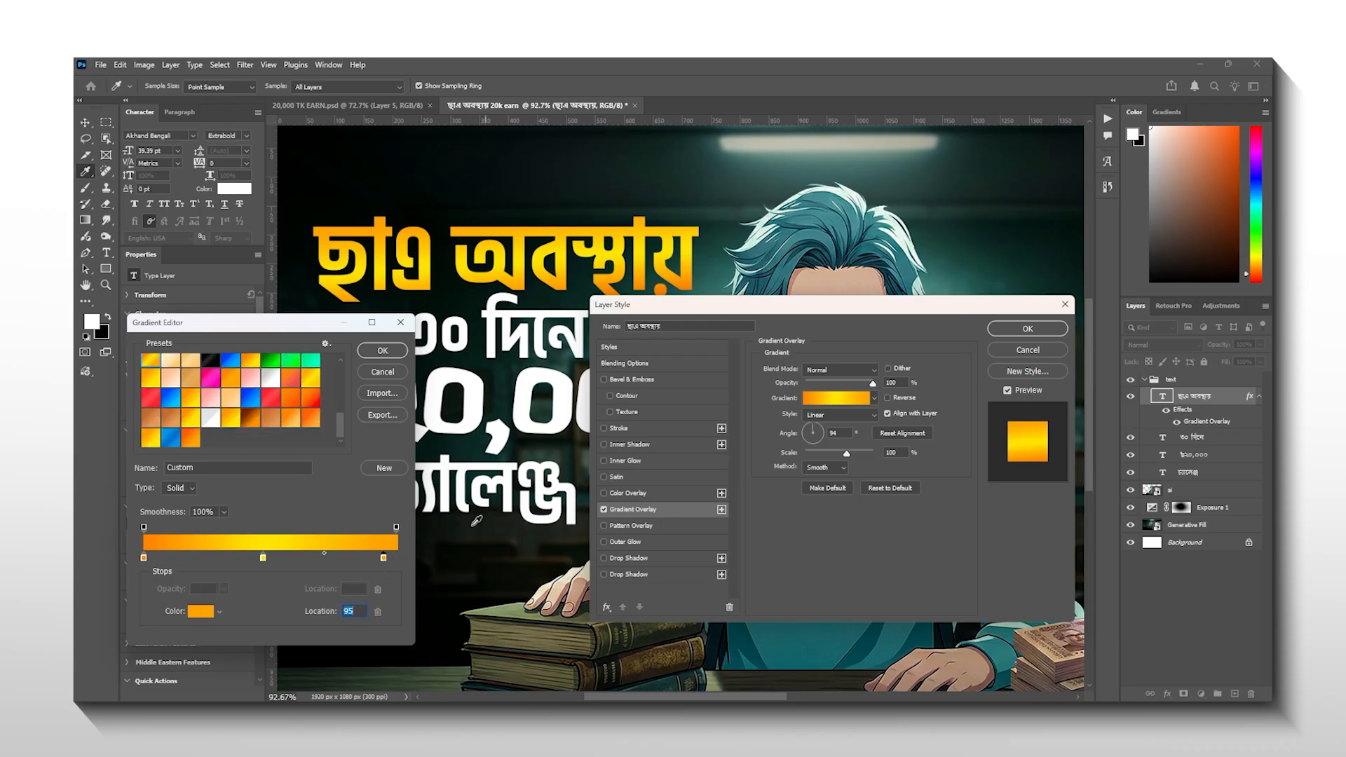
Load the Blue_07 preset as the gradient's base, nudge its first colour stop inward and recolour that stop dark orange
scroll(261, 426, "up", 3)
scroll(260, 426, "up", 3)
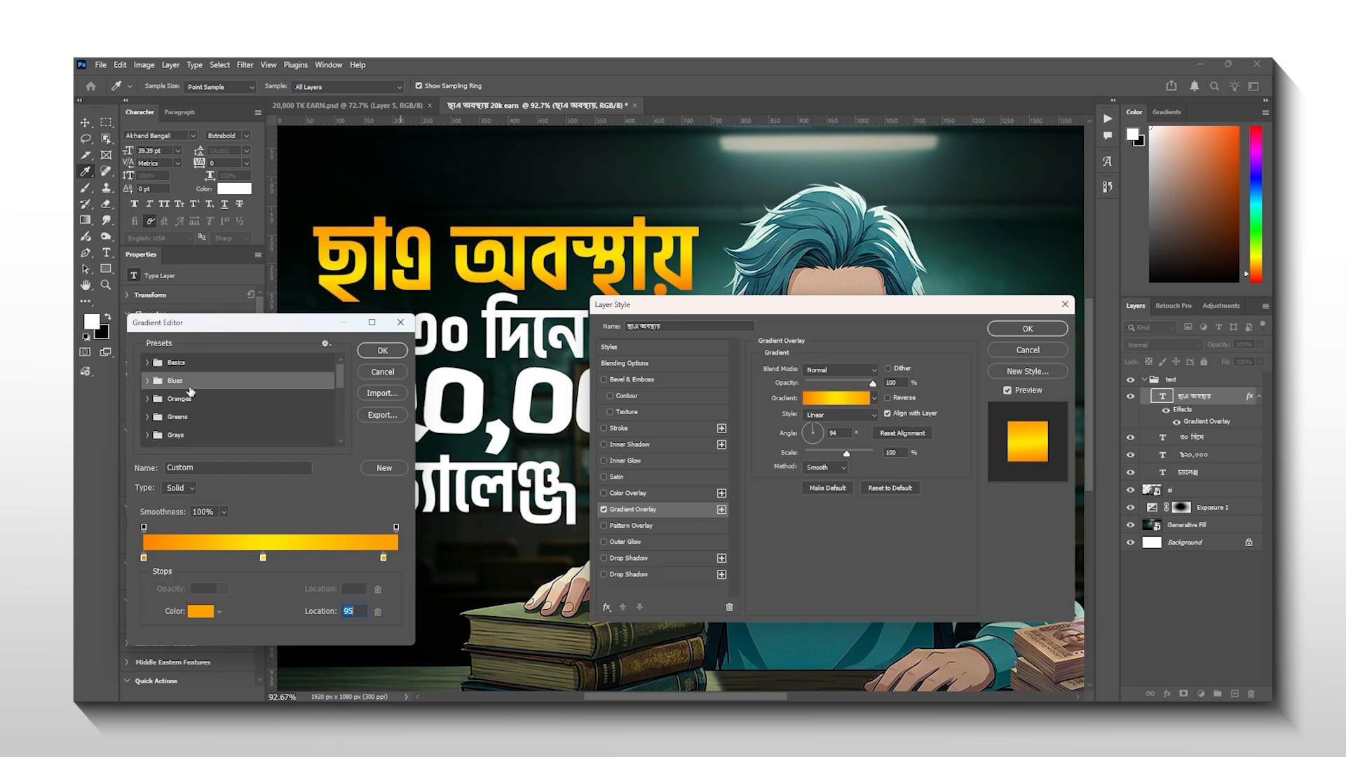
left_click(148, 381)
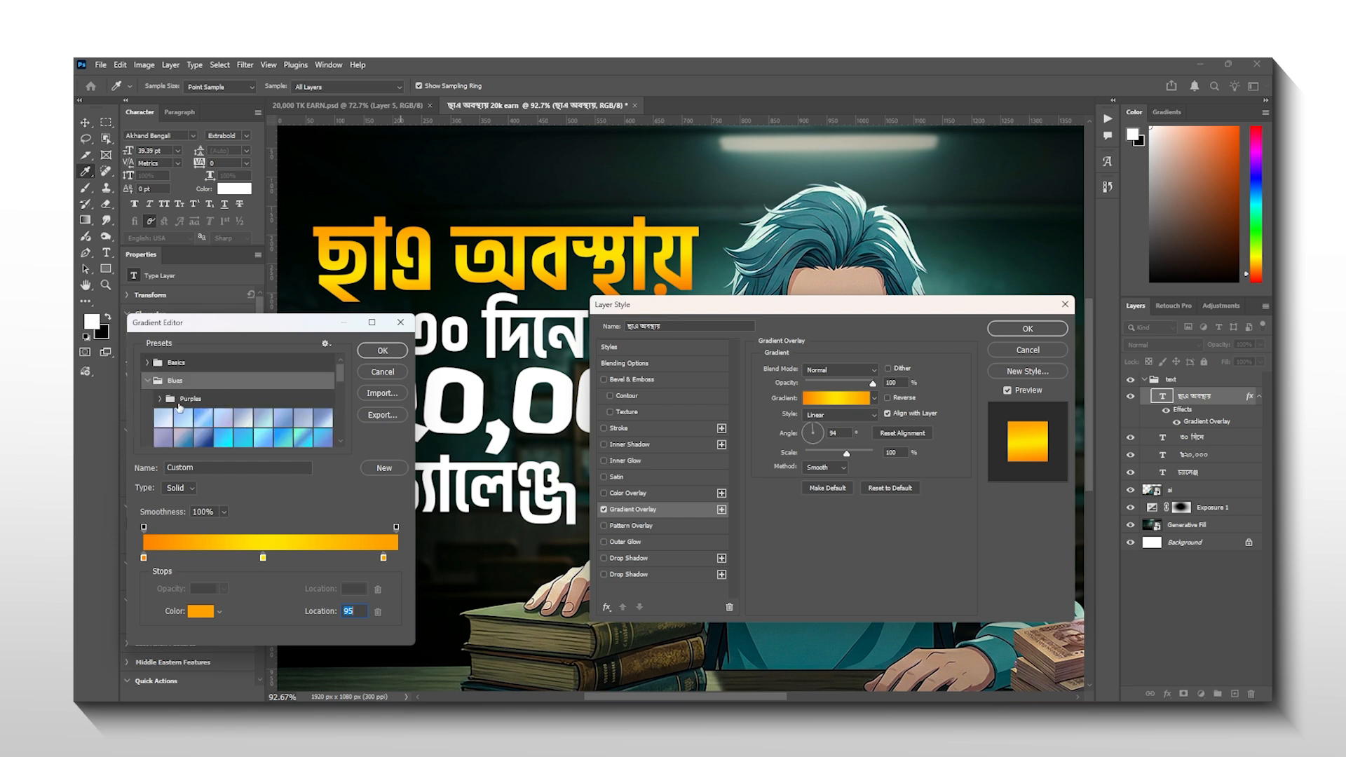
left_click(237, 443)
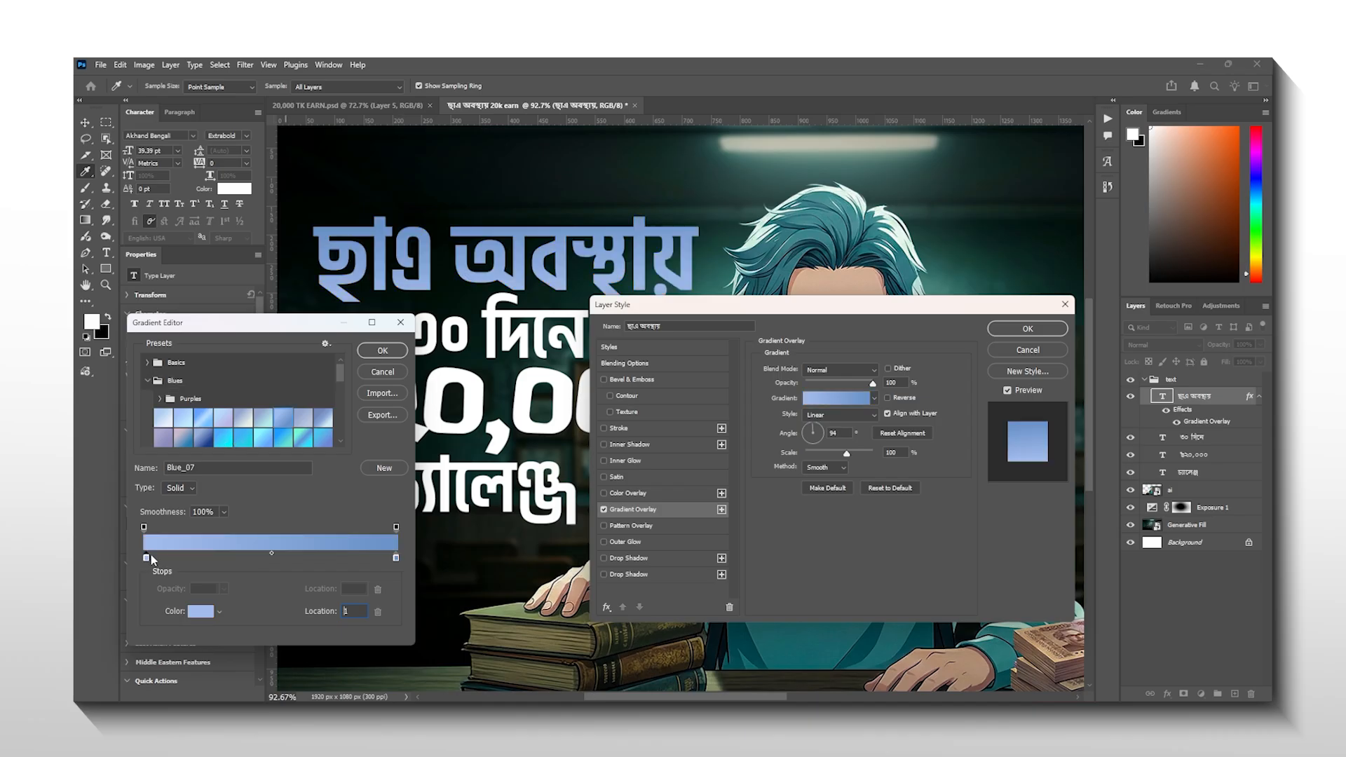
left_click_drag(145, 558, 154, 558)
double_click(154, 559)
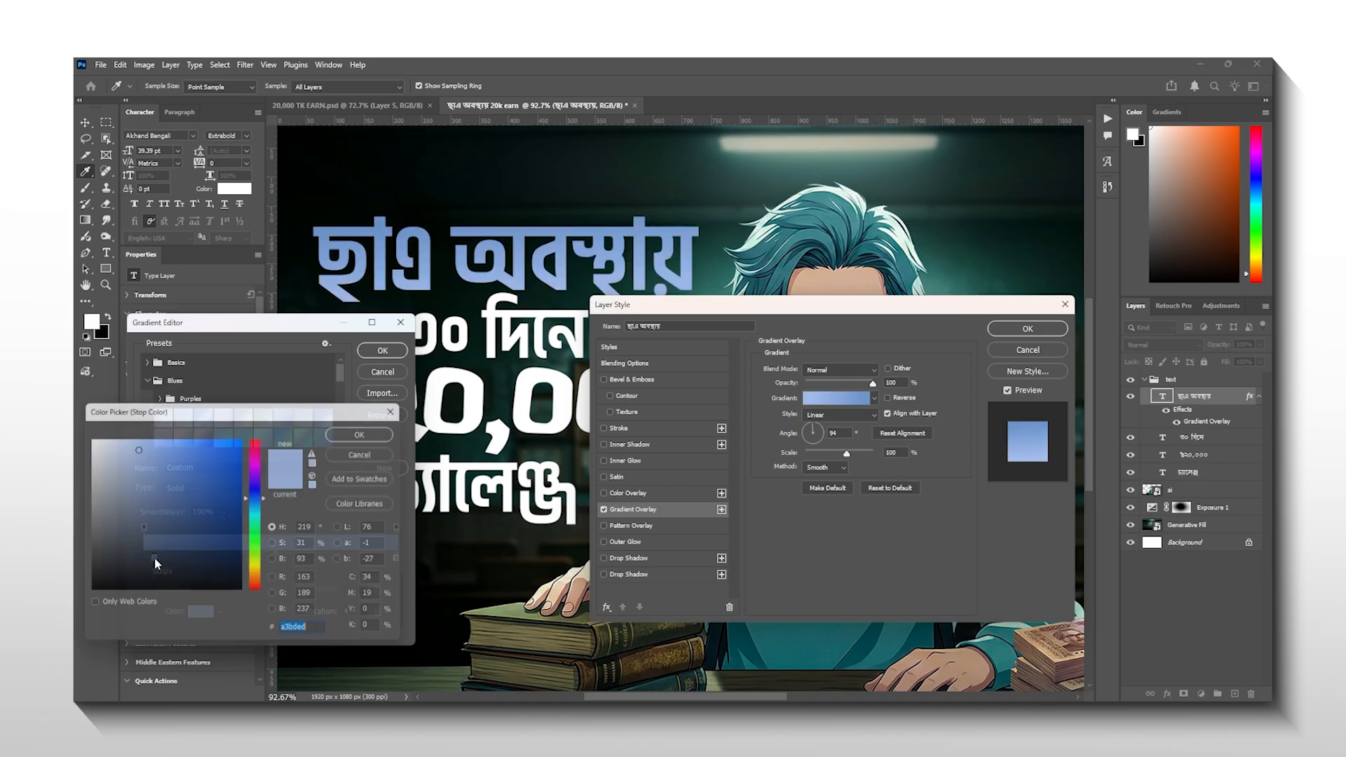
left_click_drag(263, 555, 264, 576)
left_click(216, 545)
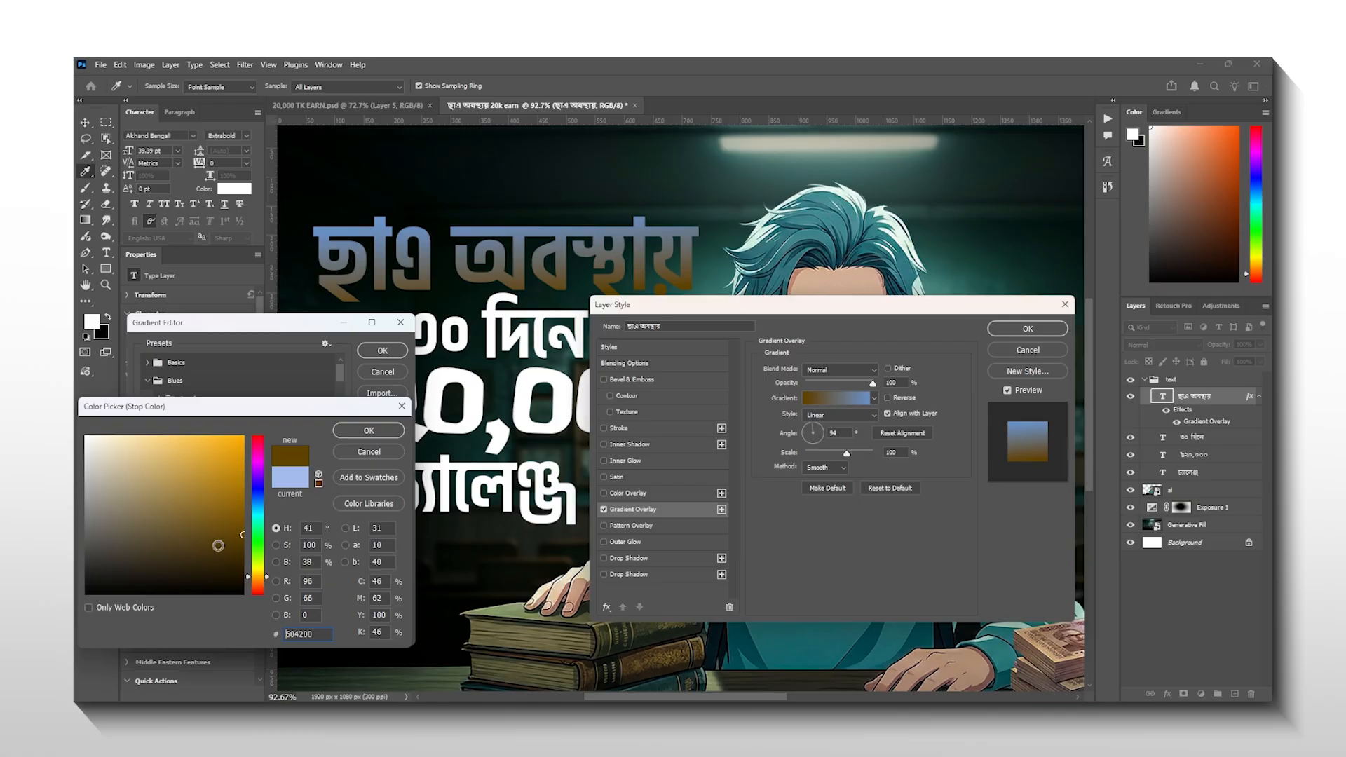
key("Return")
Move the gradient's last stop to 91%, recolour it yellow #ffc600 and save the gradient as a new preset
left_click(396, 558)
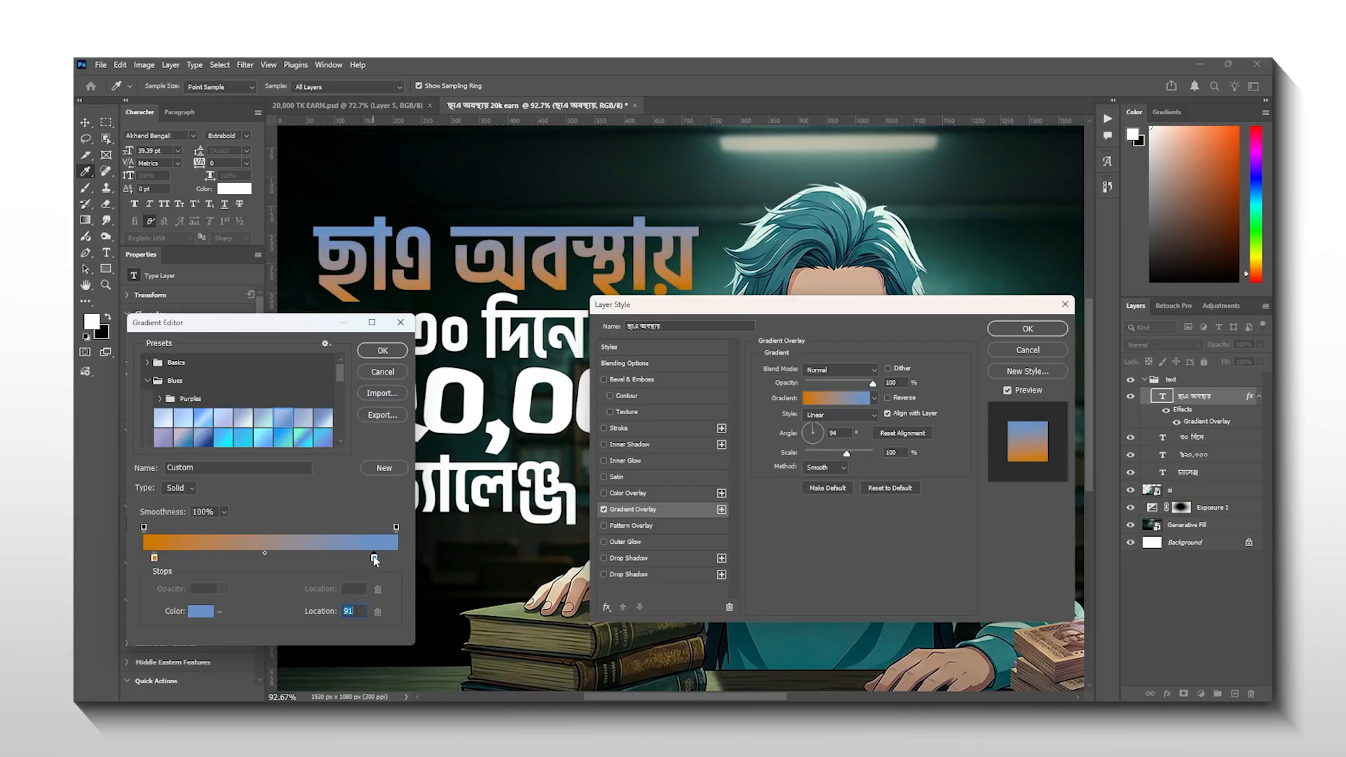
double_click(375, 559)
type("ffc600")
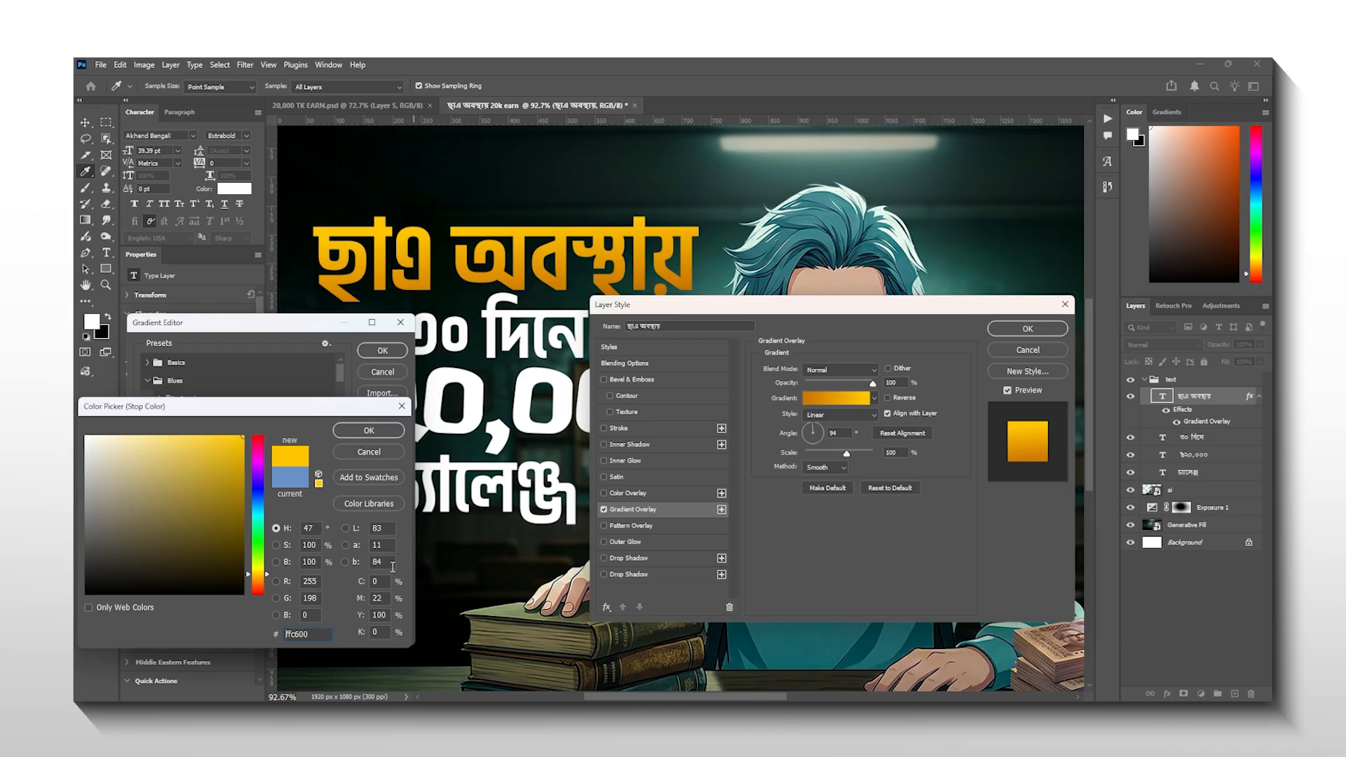
key("Return")
key("Return")
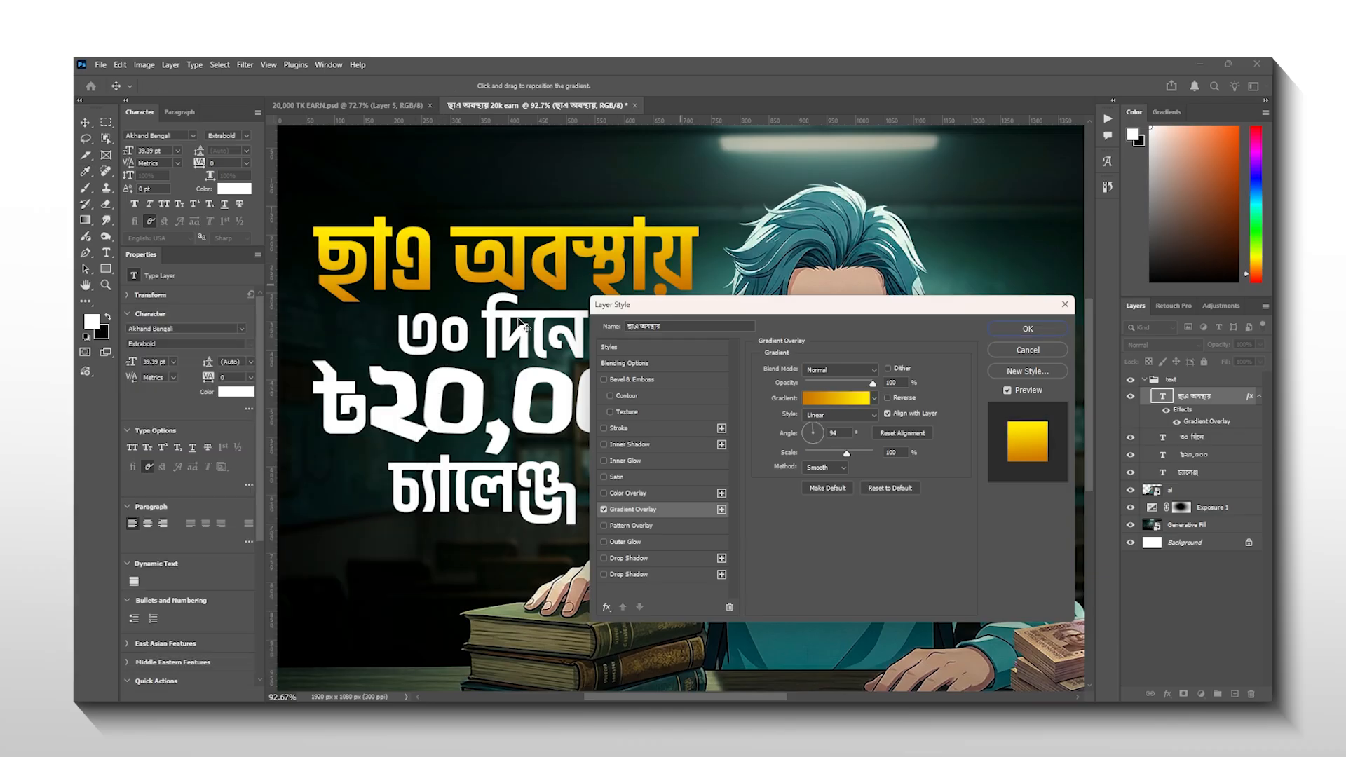
left_click(823, 401)
left_click(387, 468)
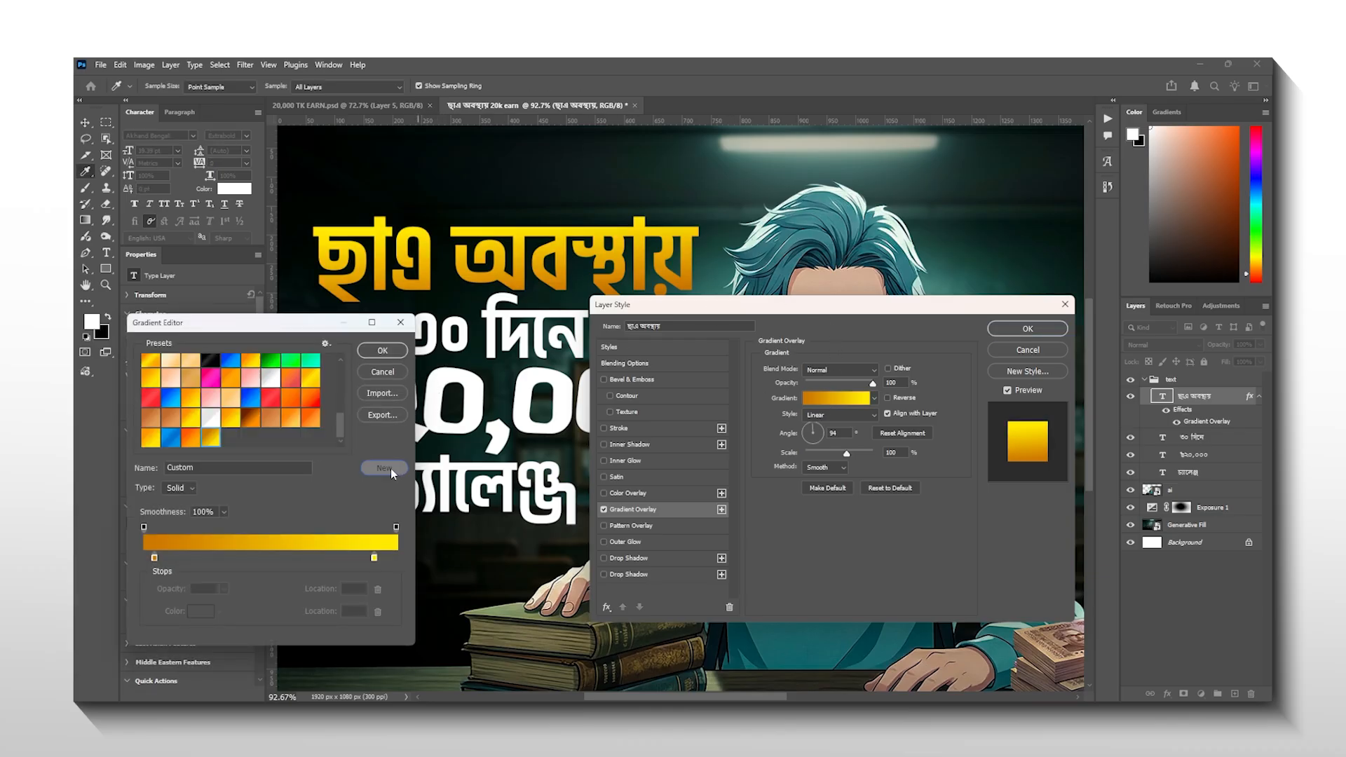
Apply the orange-yellow preset to the top line with its yellow stop at 100% and its first orange stop moved slightly inward
scroll(234, 429, "up", 1)
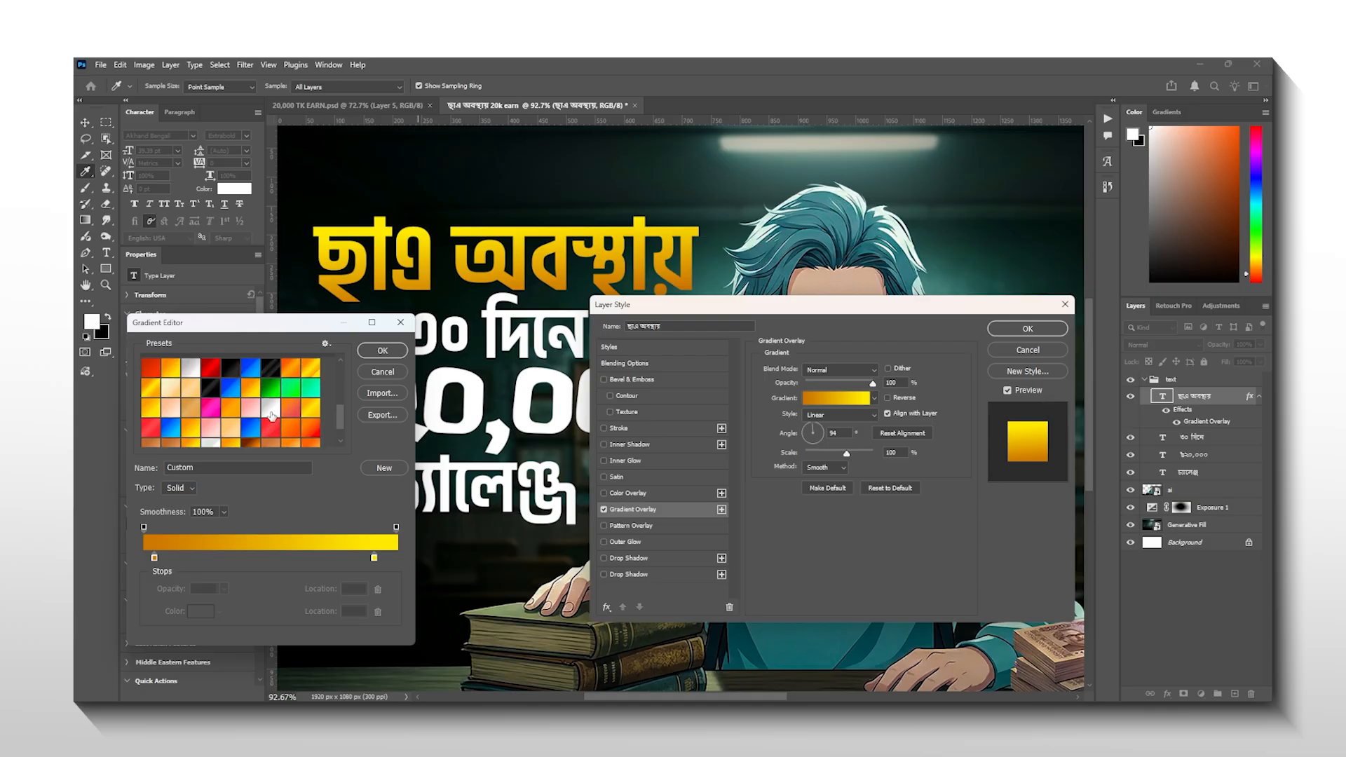
left_click(151, 376)
left_click_drag(262, 557, 396, 558)
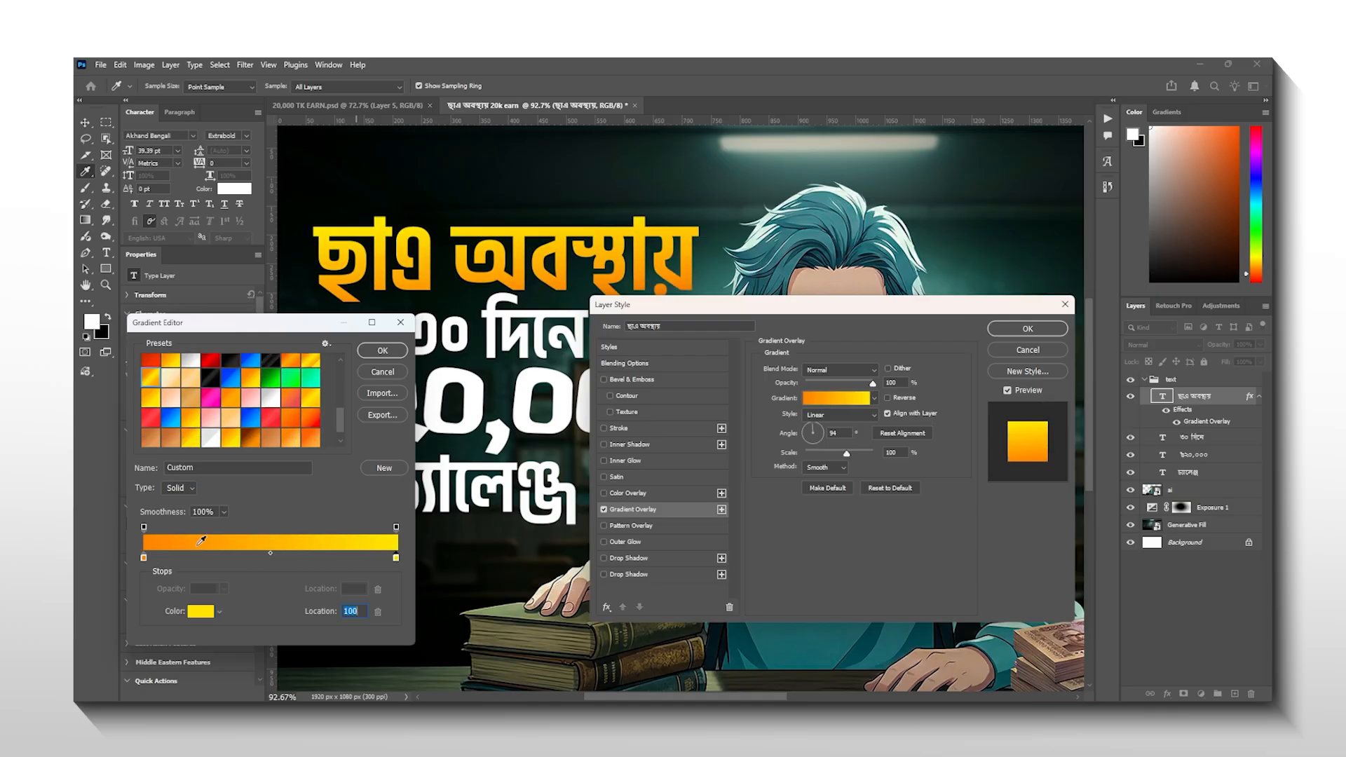
left_click_drag(145, 558, 174, 558)
left_click(379, 351)
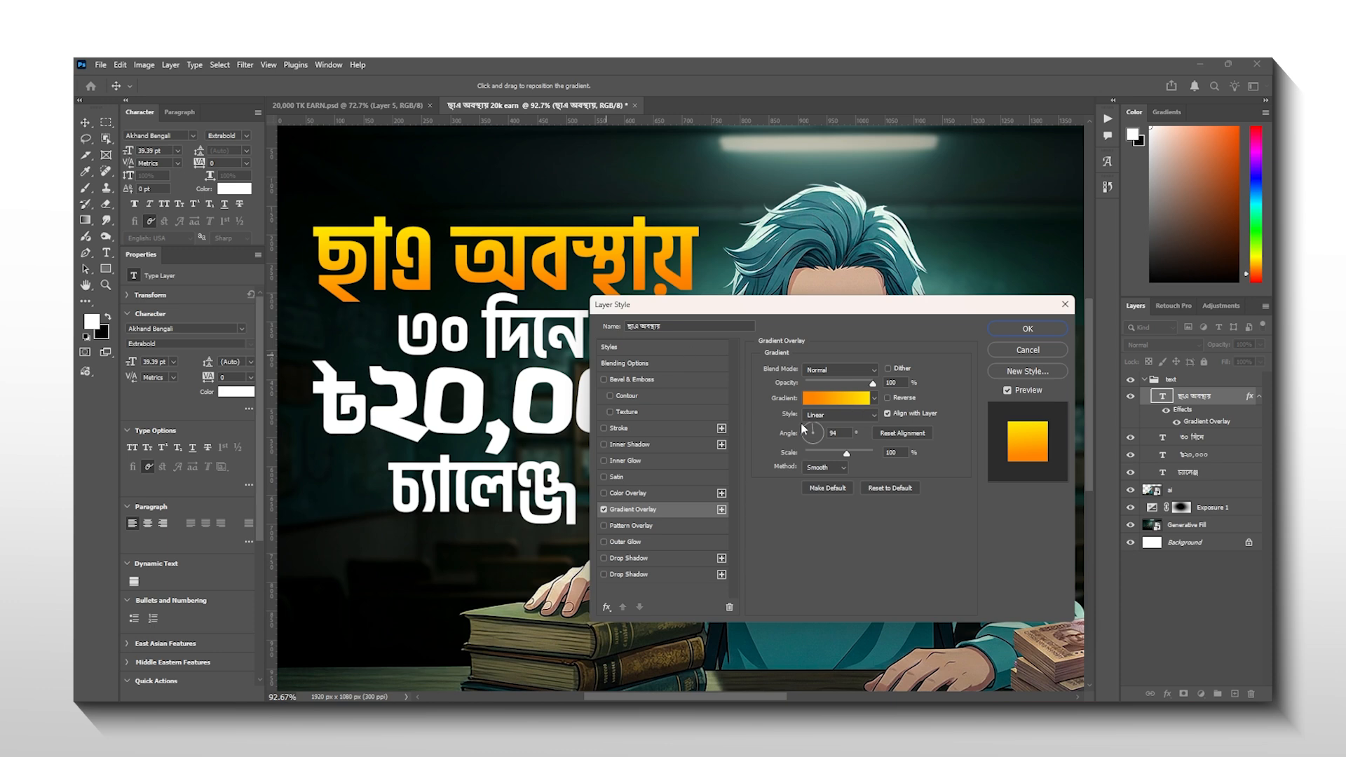
left_click(1028, 328)
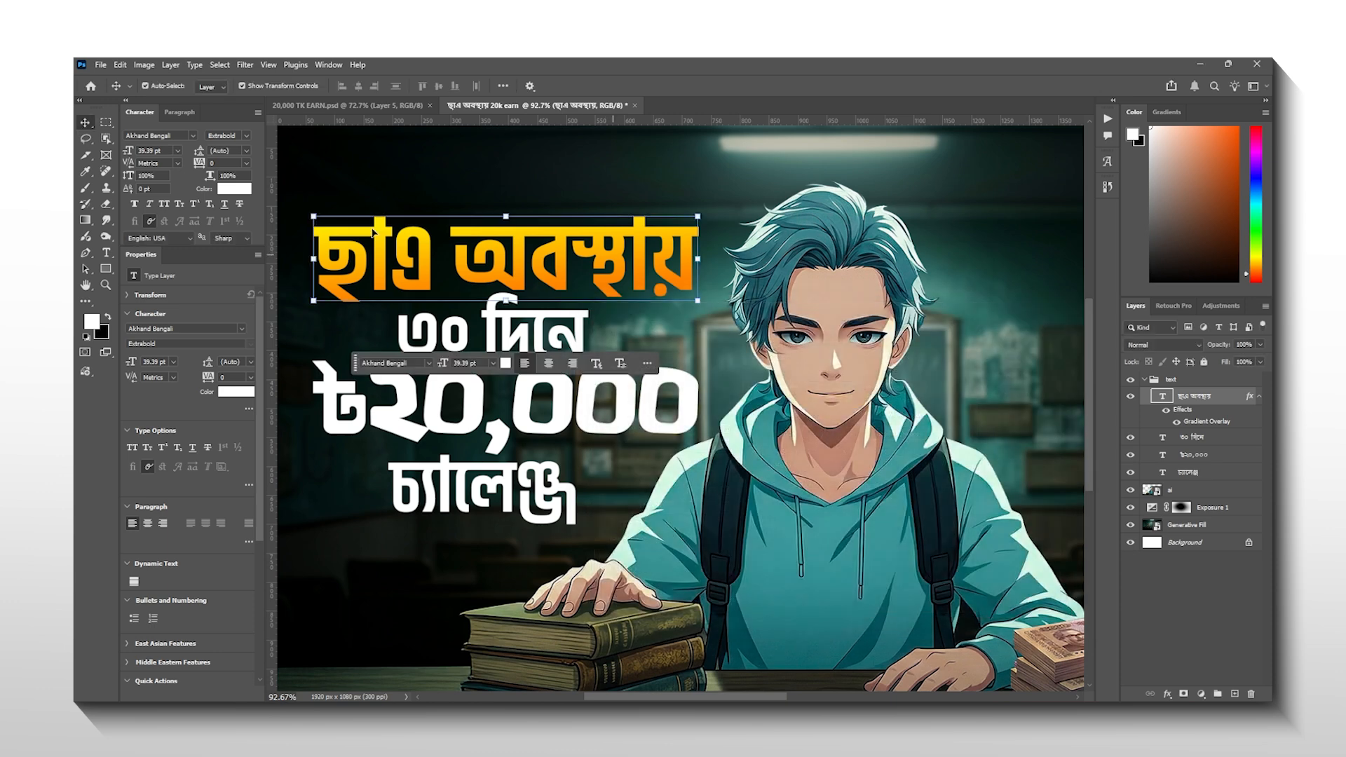
Compare the top line's gradient styling with the finished headline in the 20,000 TK EARN.psd reference
left_click(377, 108)
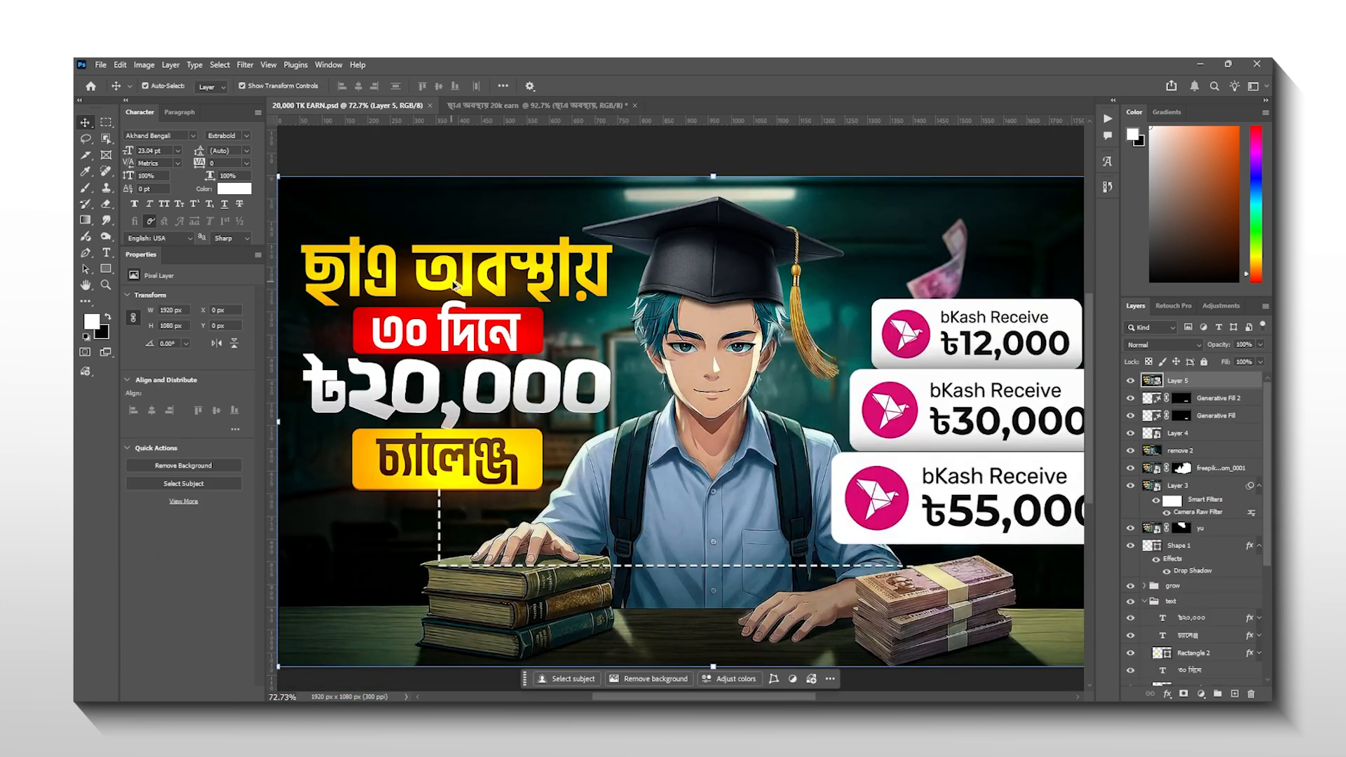
scroll(659, 359, "up", 5)
scroll(540, 350, "down", 3)
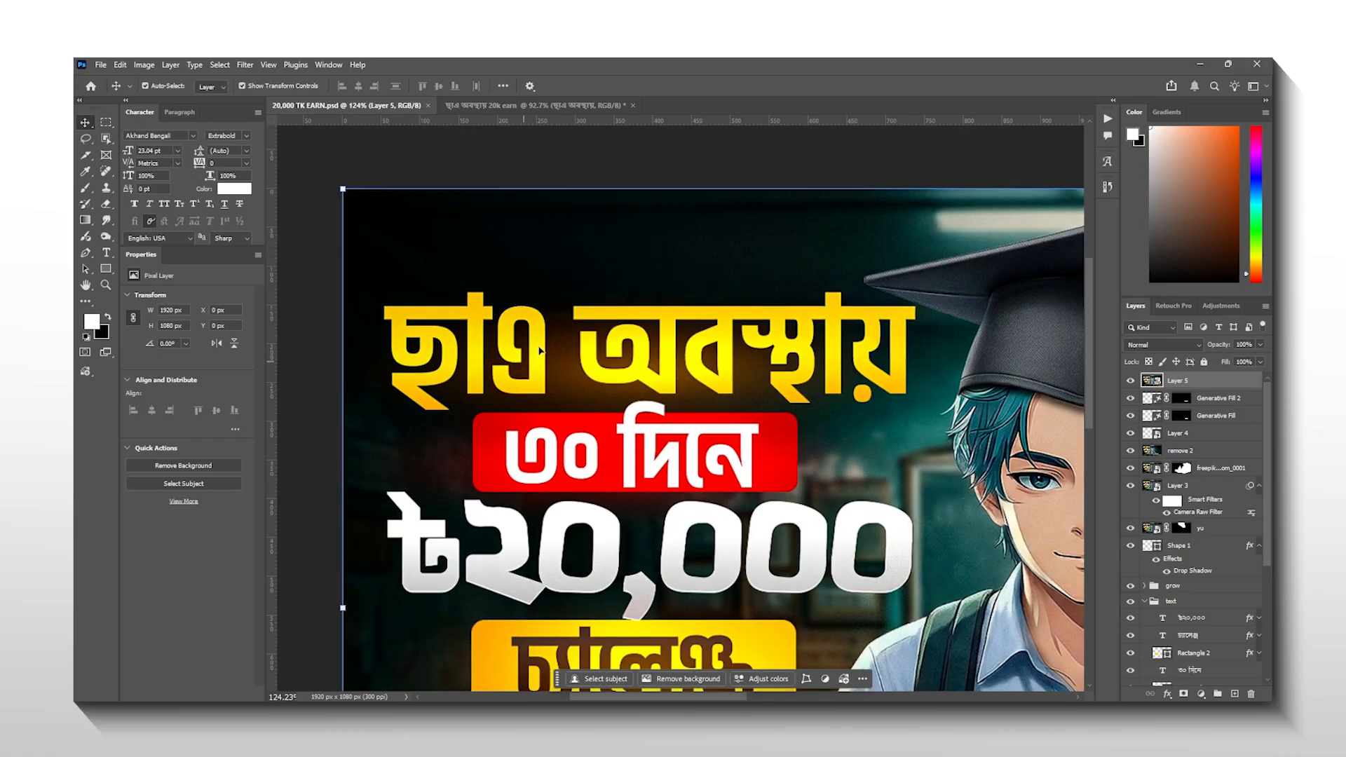
scroll(574, 453, "down", 3)
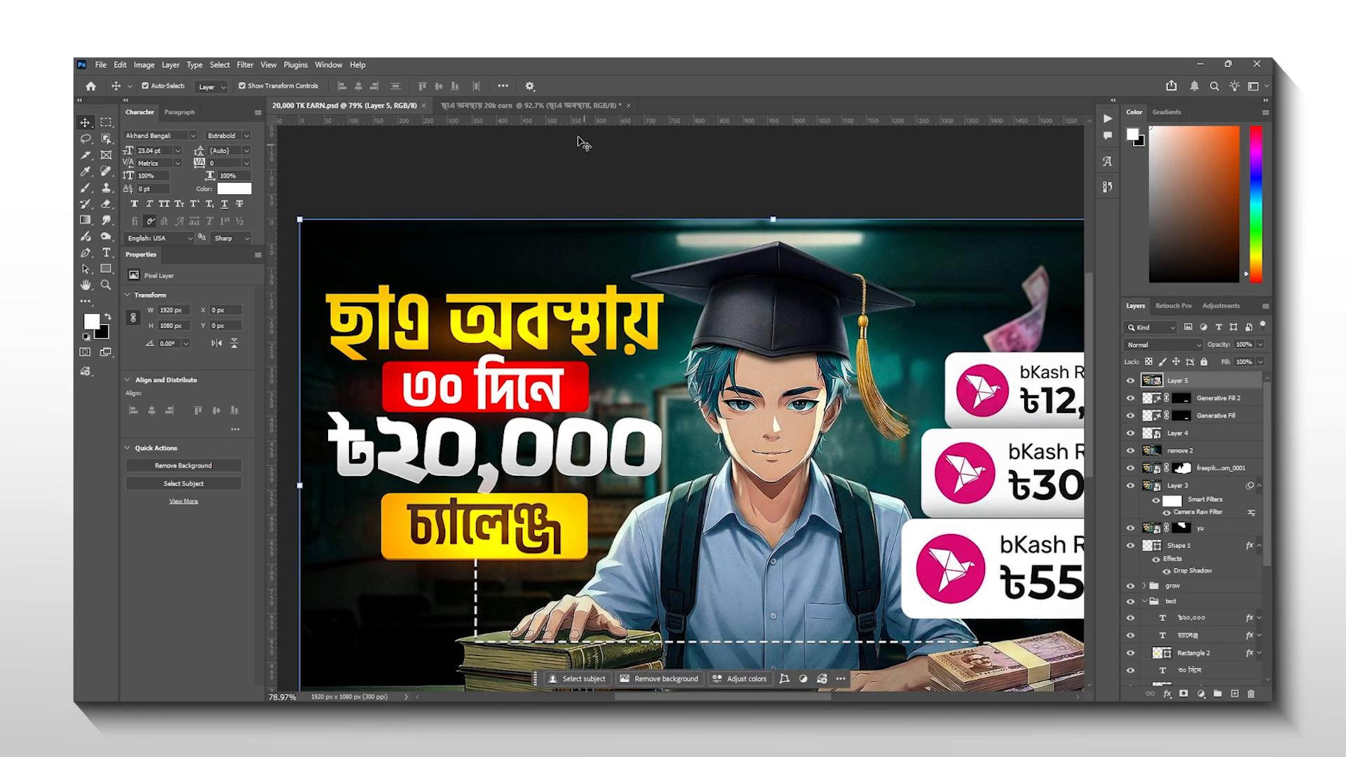
left_click(547, 105)
key("ctrl+Tab")
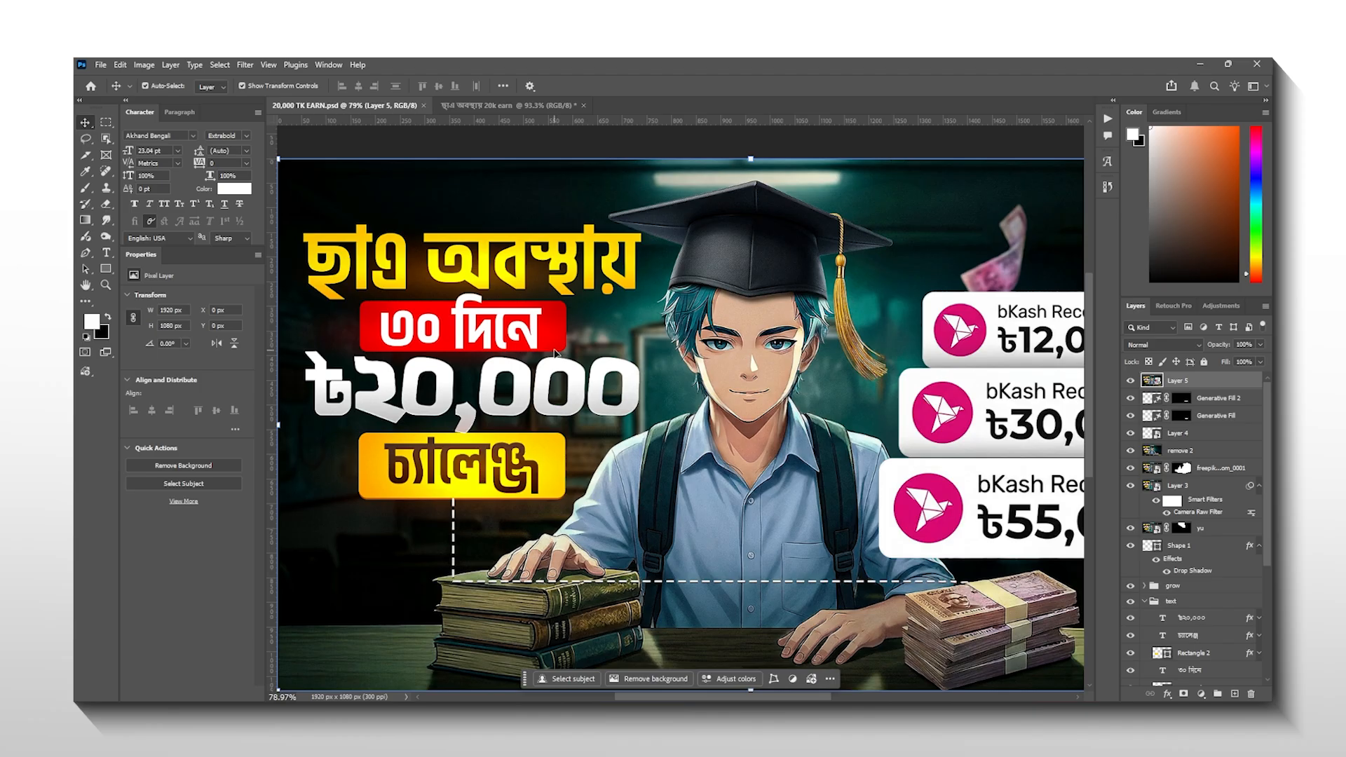
In the working thumbnail document, draw a rounded rectangle about 439 × 107 px on a new layer beneath the ৩০ দিনে text
left_click(483, 107)
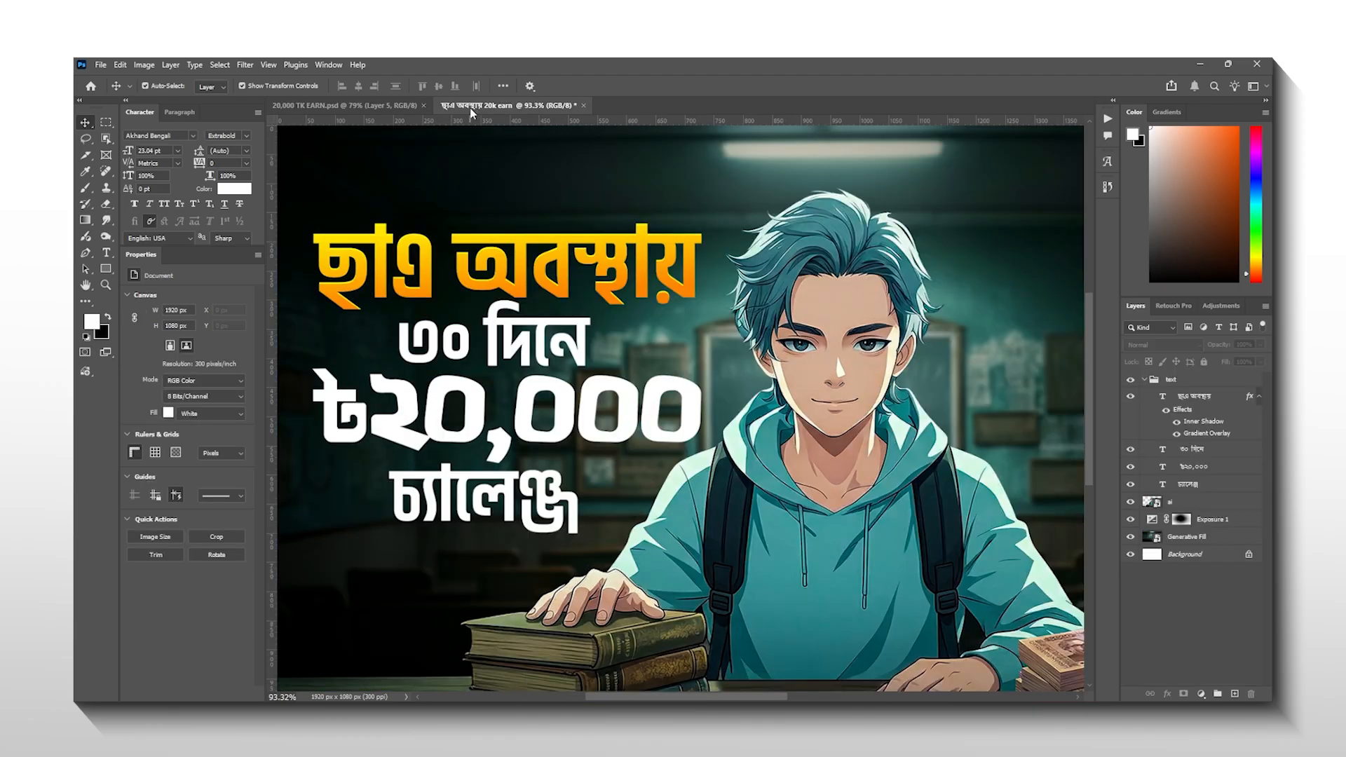
left_click(105, 270)
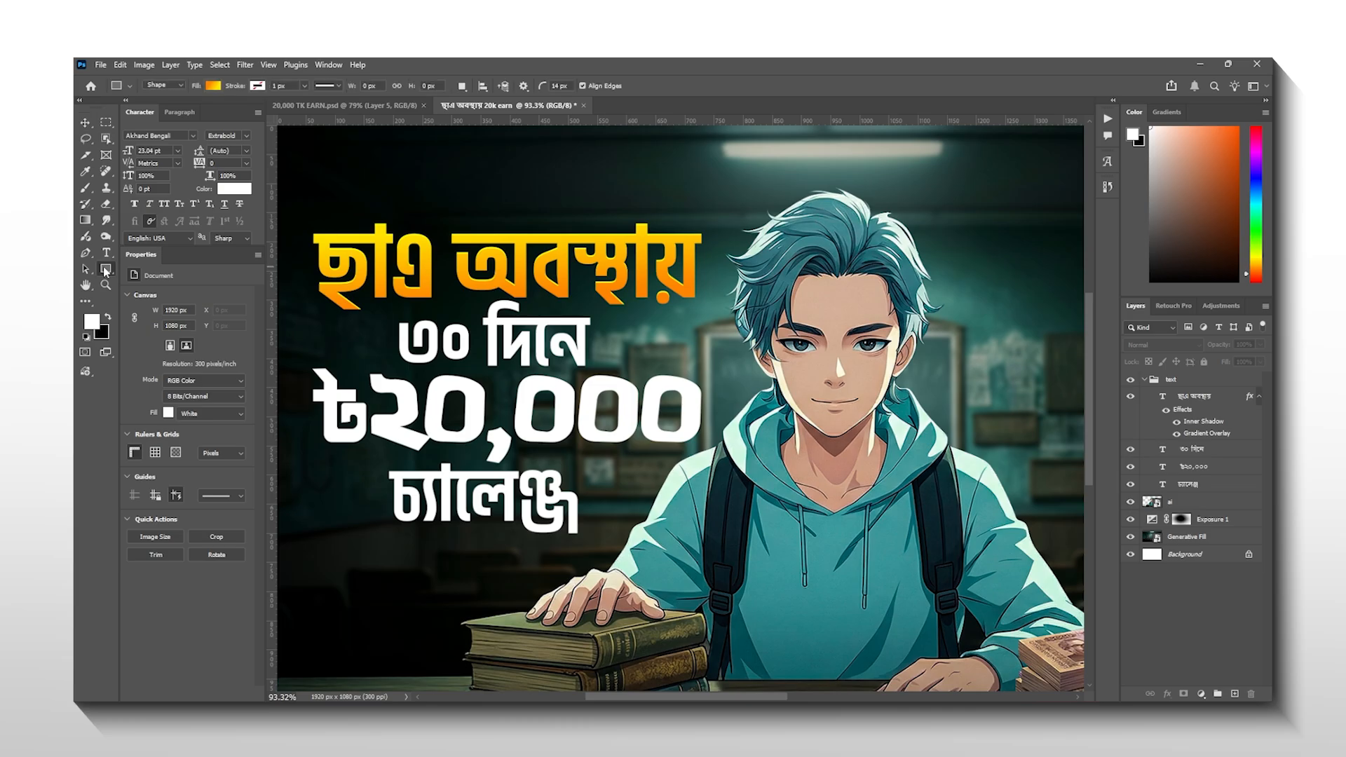
left_click(1184, 449)
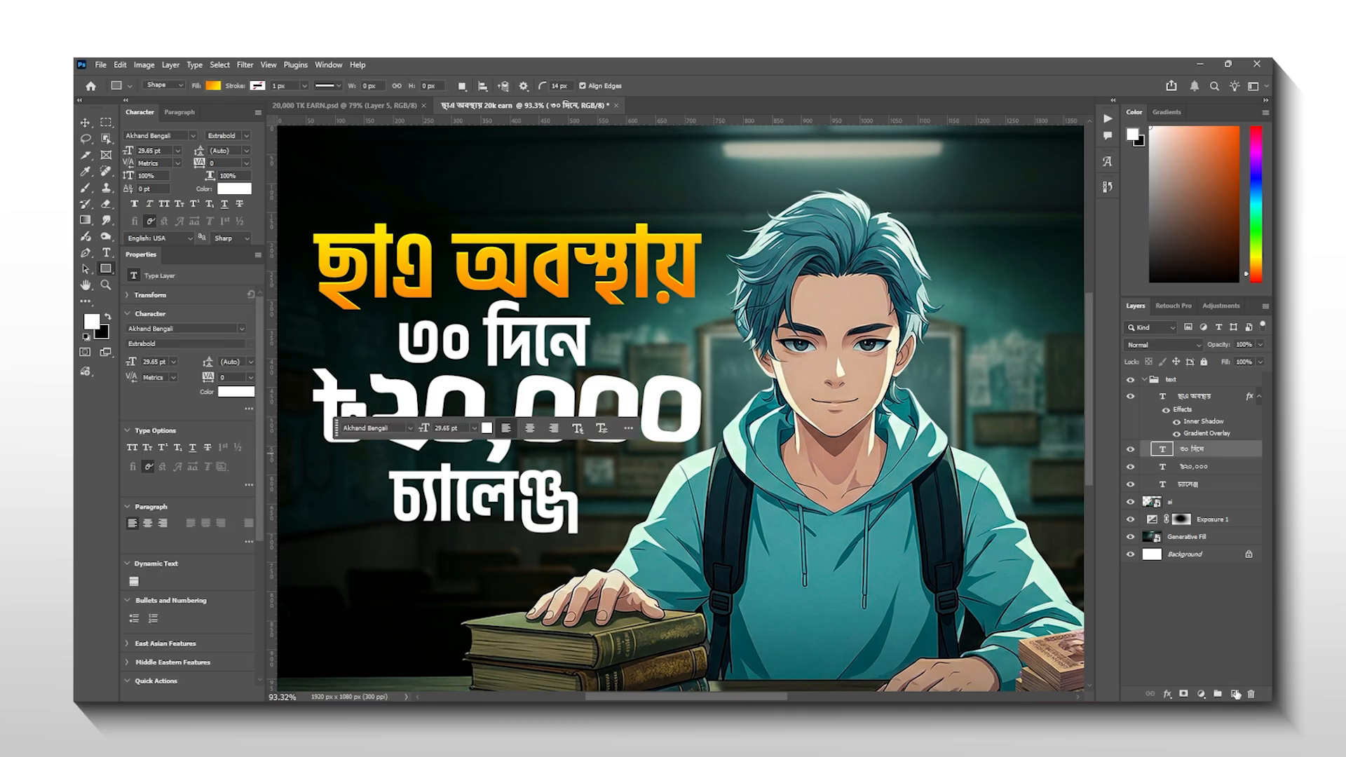
left_click(1234, 692)
left_click_drag(1192, 465, 1194, 457)
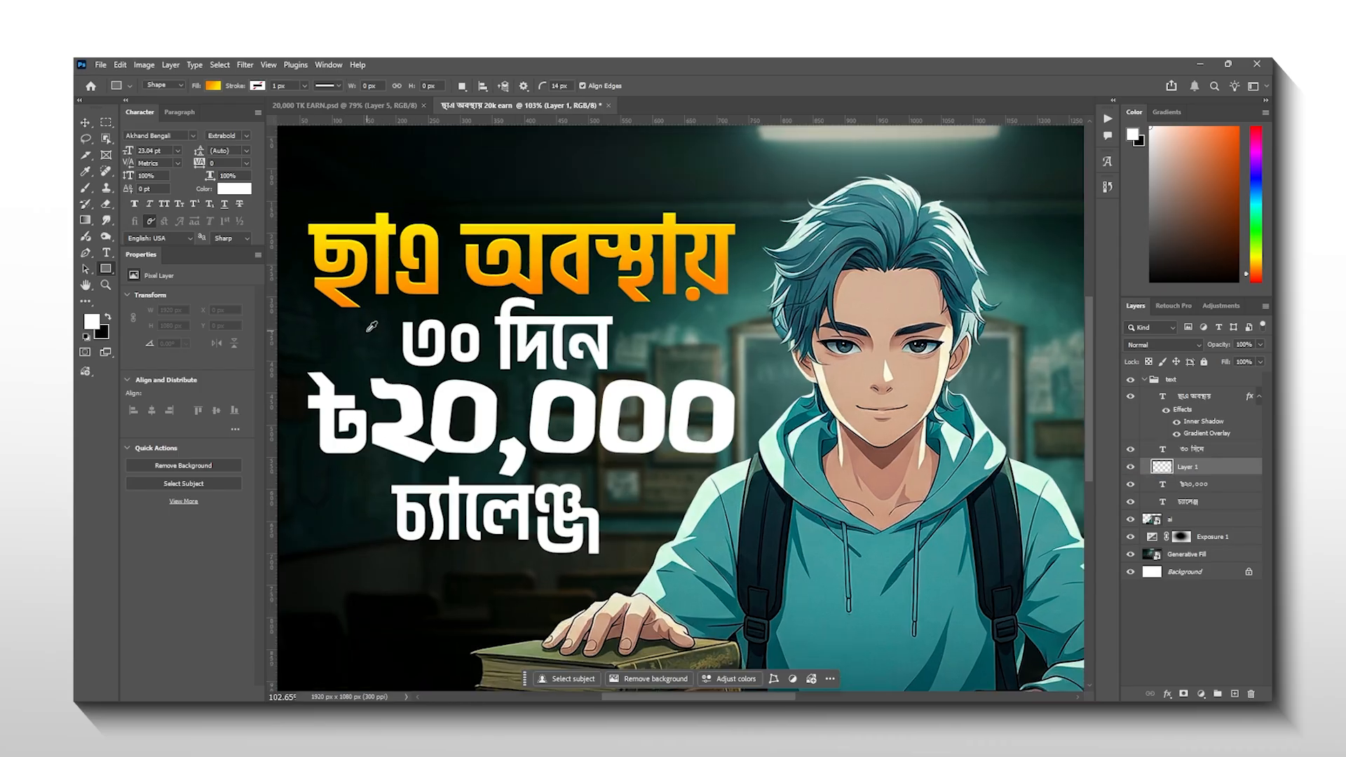
scroll(385, 319, "up", 4)
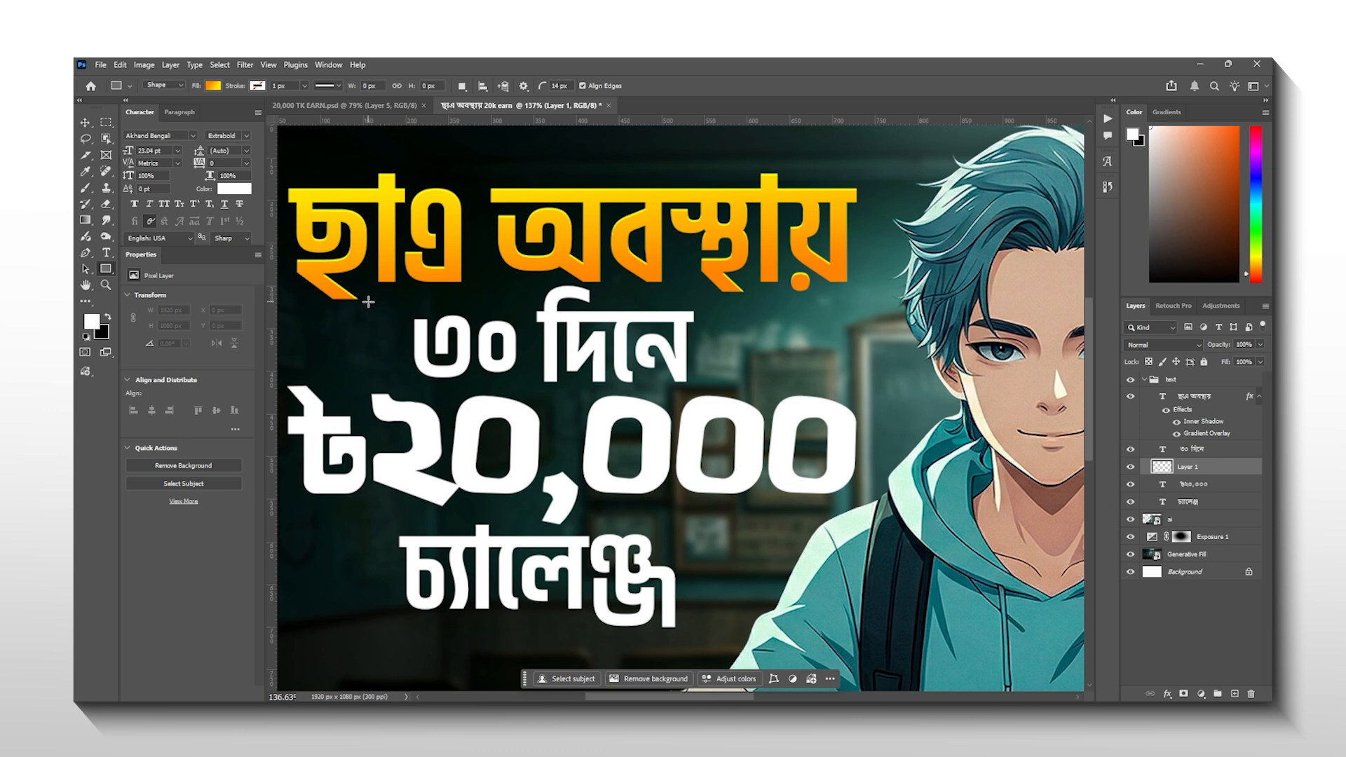
left_click_drag(368, 302, 759, 389)
left_click_drag(599, 365, 687, 391)
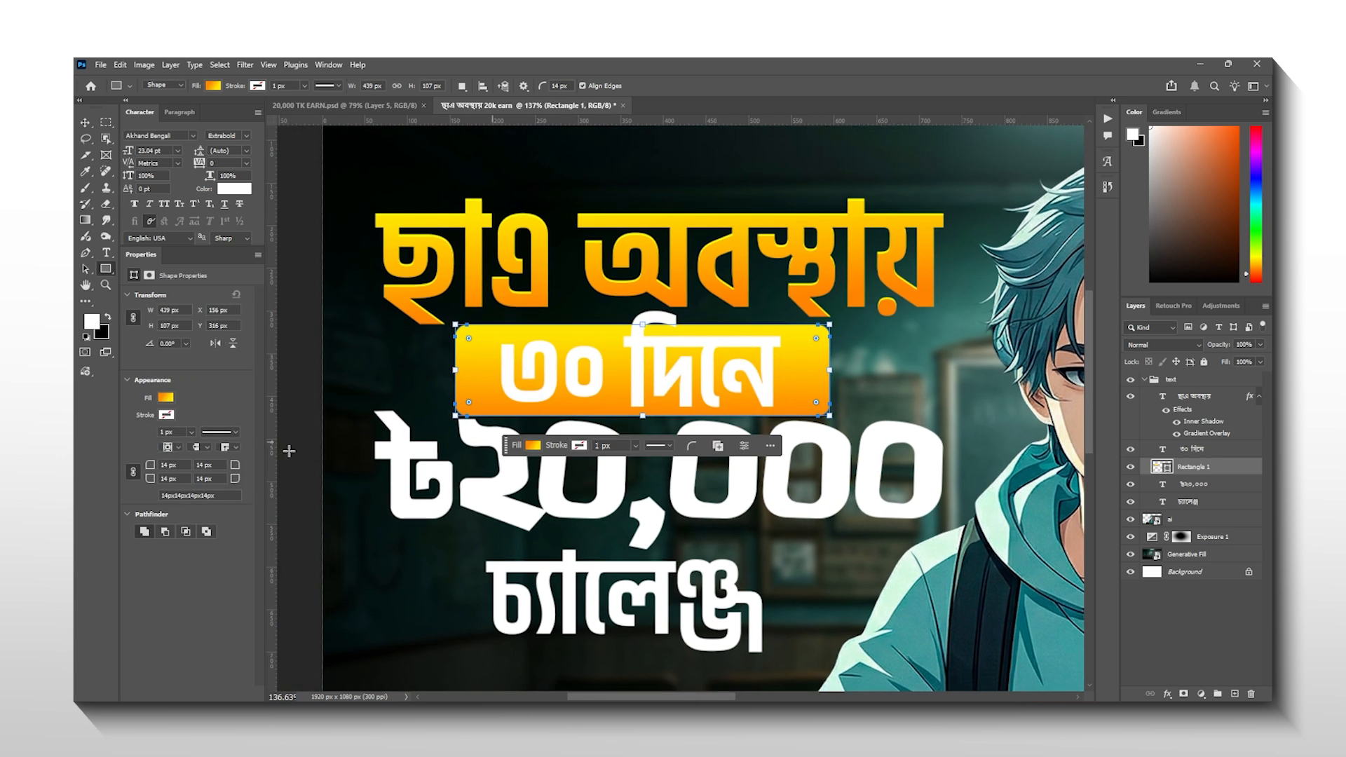
Fill the rectangle behind ৩০ দিনে with the red gradient preset and check it against the 20,000 TK EARN.psd reference
left_click(167, 398)
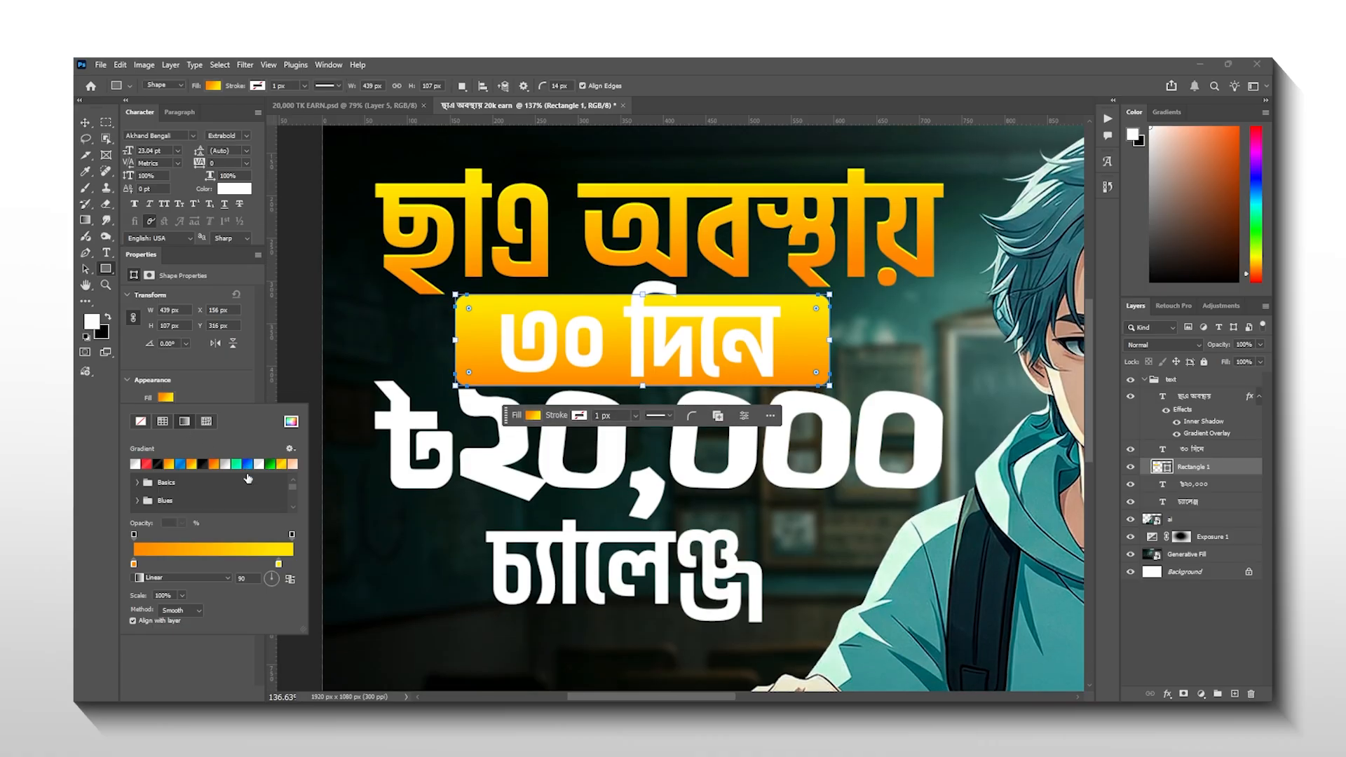
left_click(166, 482)
scroll(242, 495, "up", 1)
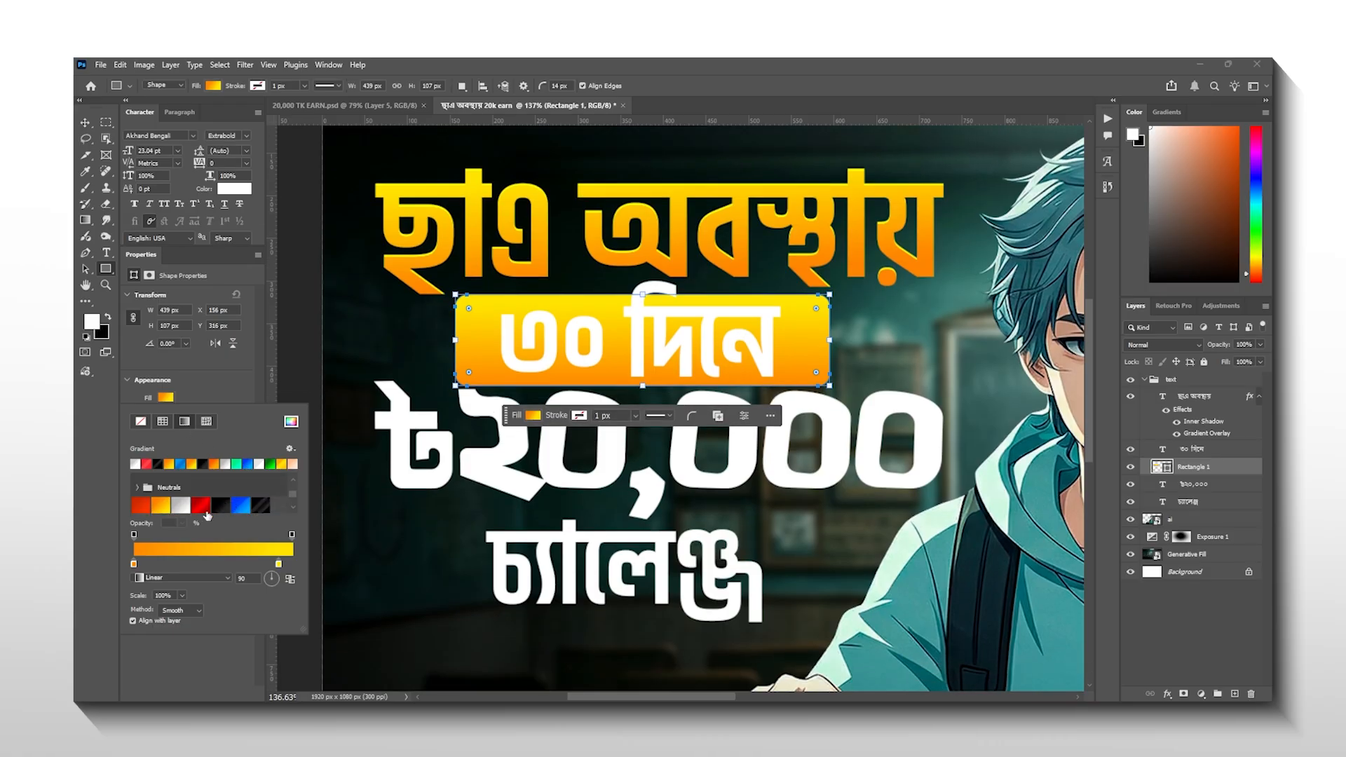
left_click(195, 505)
left_click(367, 105)
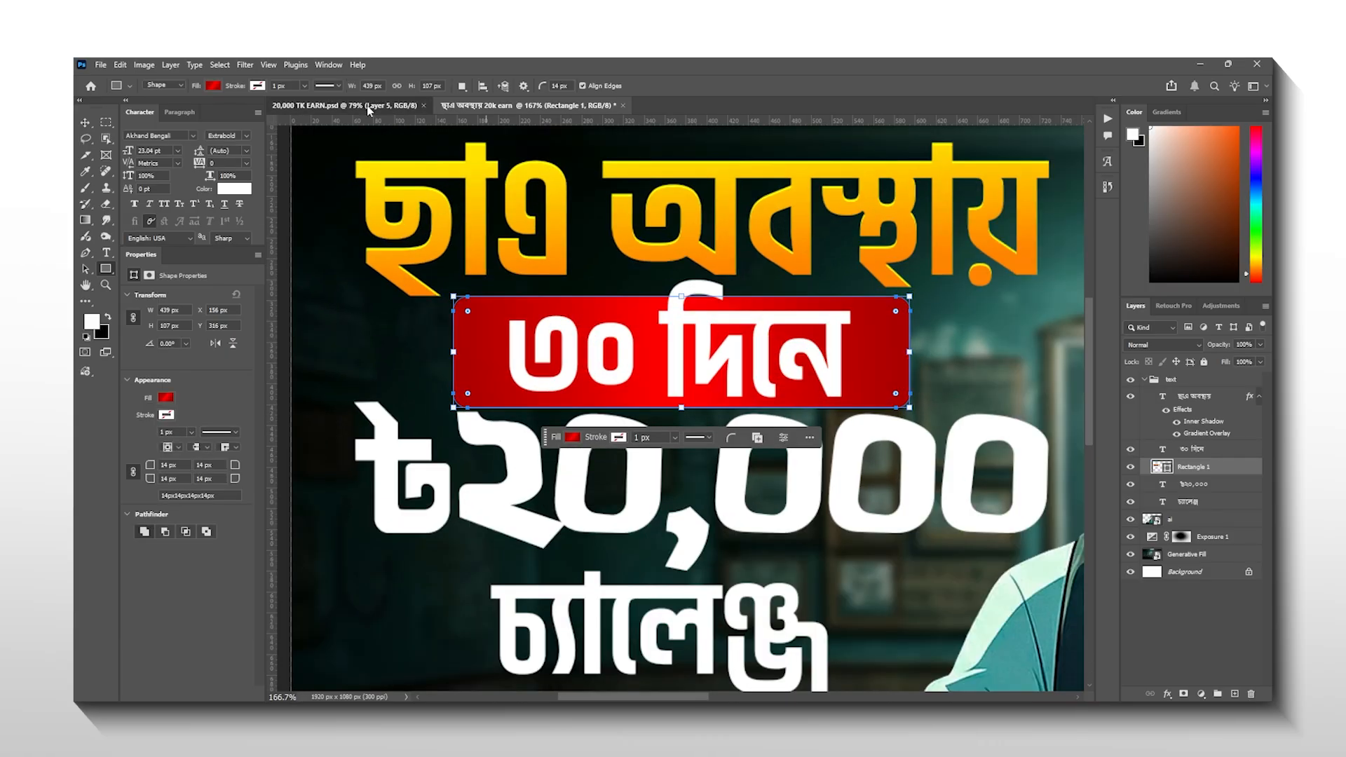
left_click(367, 106)
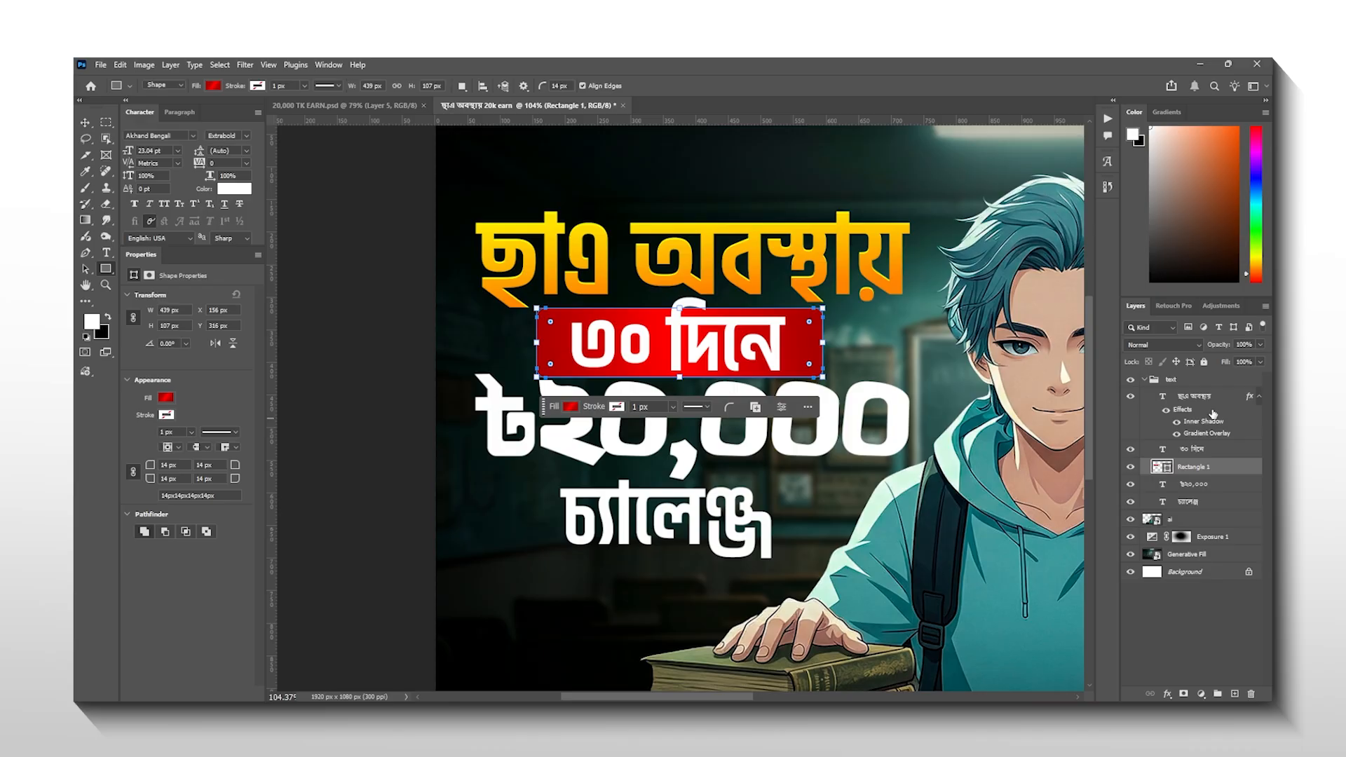
Move the ৳২০,০০০ line slightly down, away from the red rectangle
left_click(1200, 484)
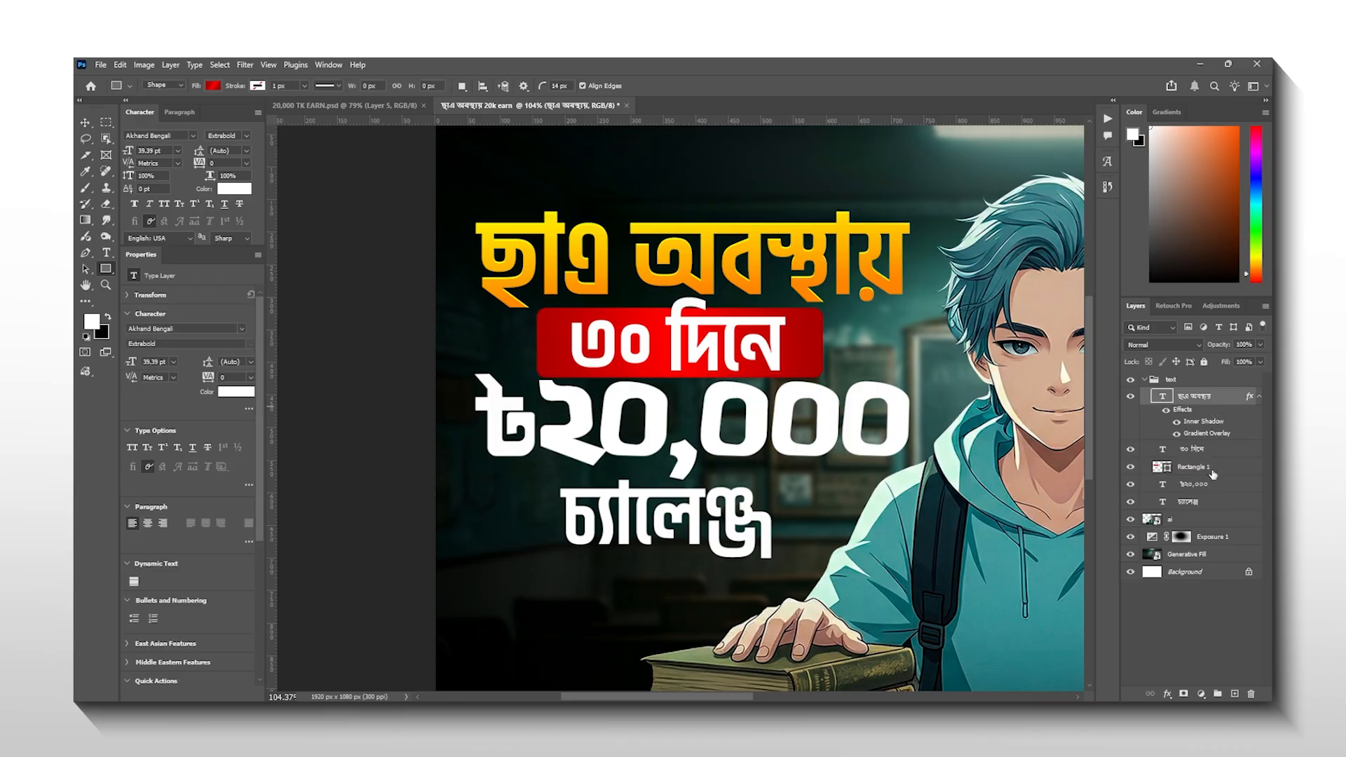
key("ctrl+t")
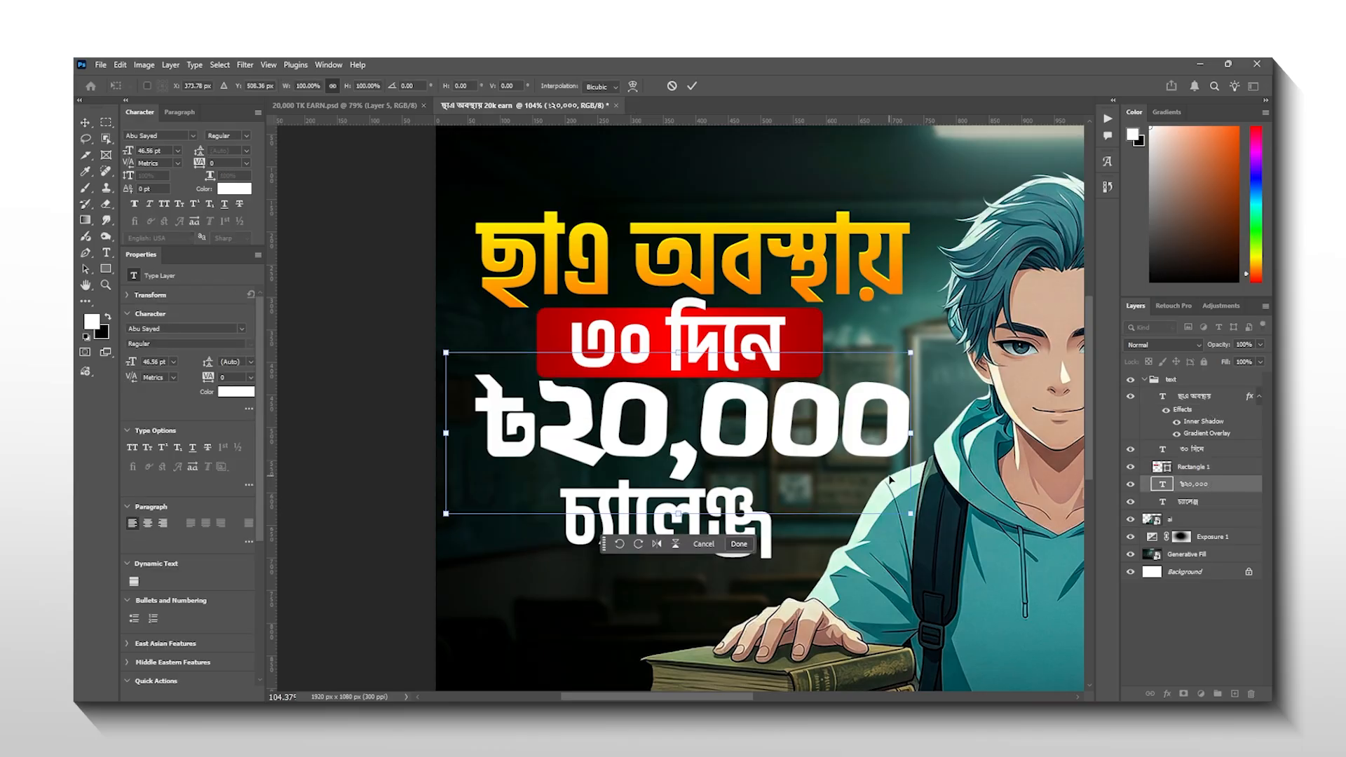
left_click_drag(890, 480, 891, 485)
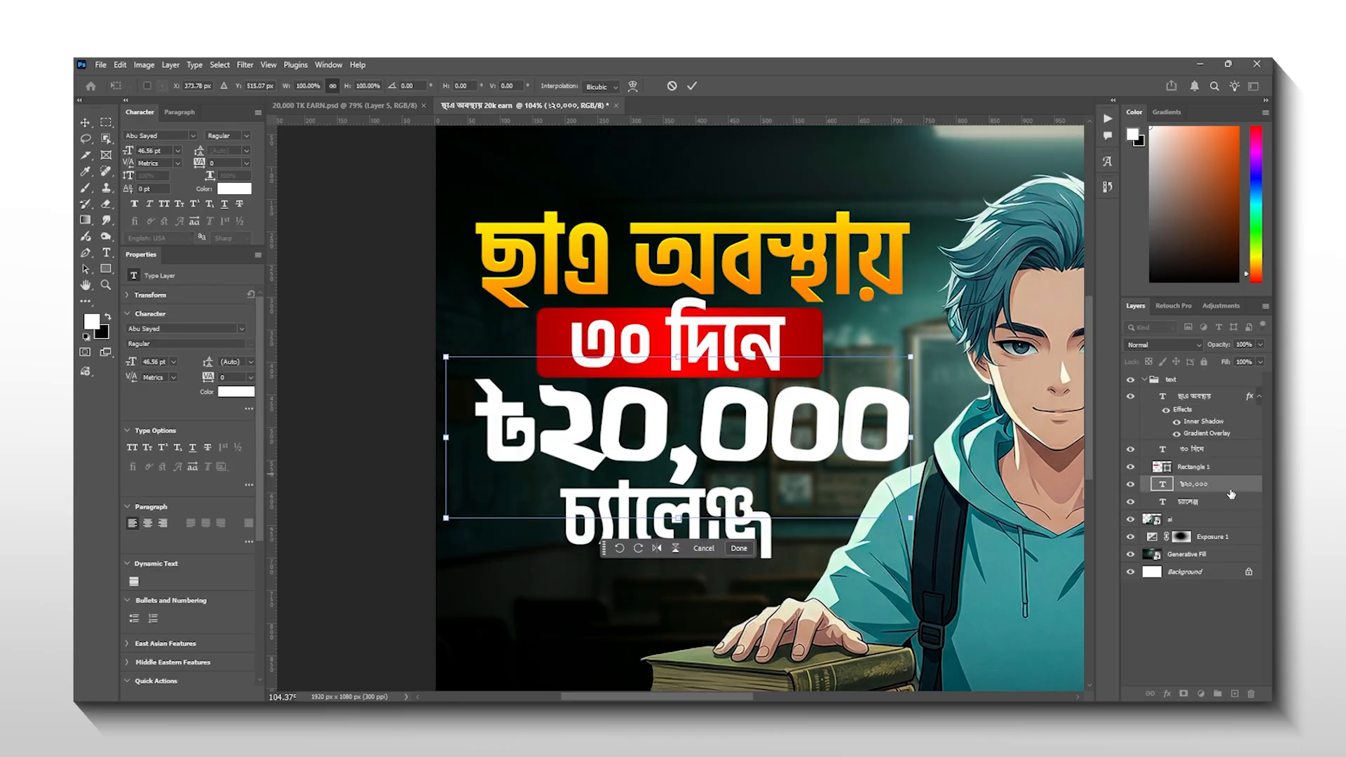
Add a gradient overlay to the ৳২০,০০০ line using the light grey-to-white preset and inspect the result up close
double_click(1247, 484)
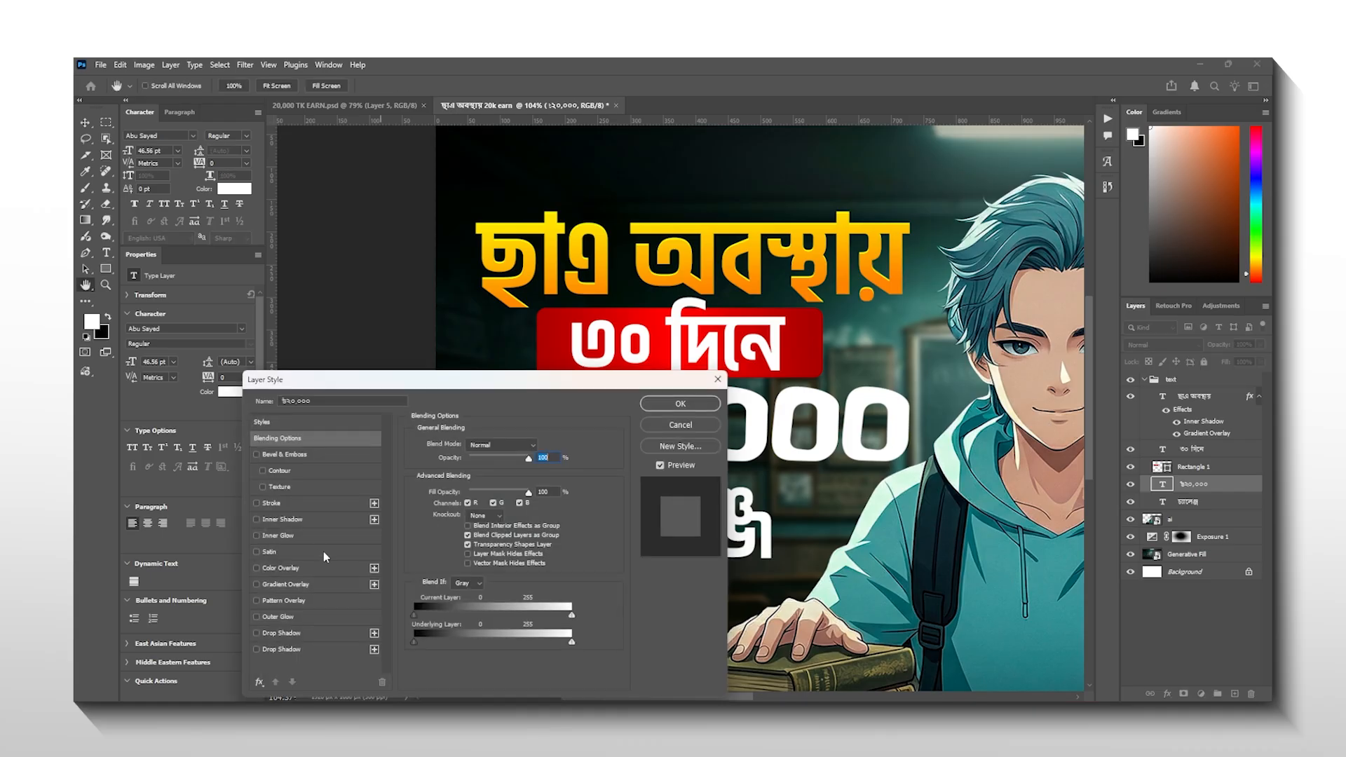
left_click_drag(365, 394, 240, 357)
left_click(129, 505)
left_click(325, 446)
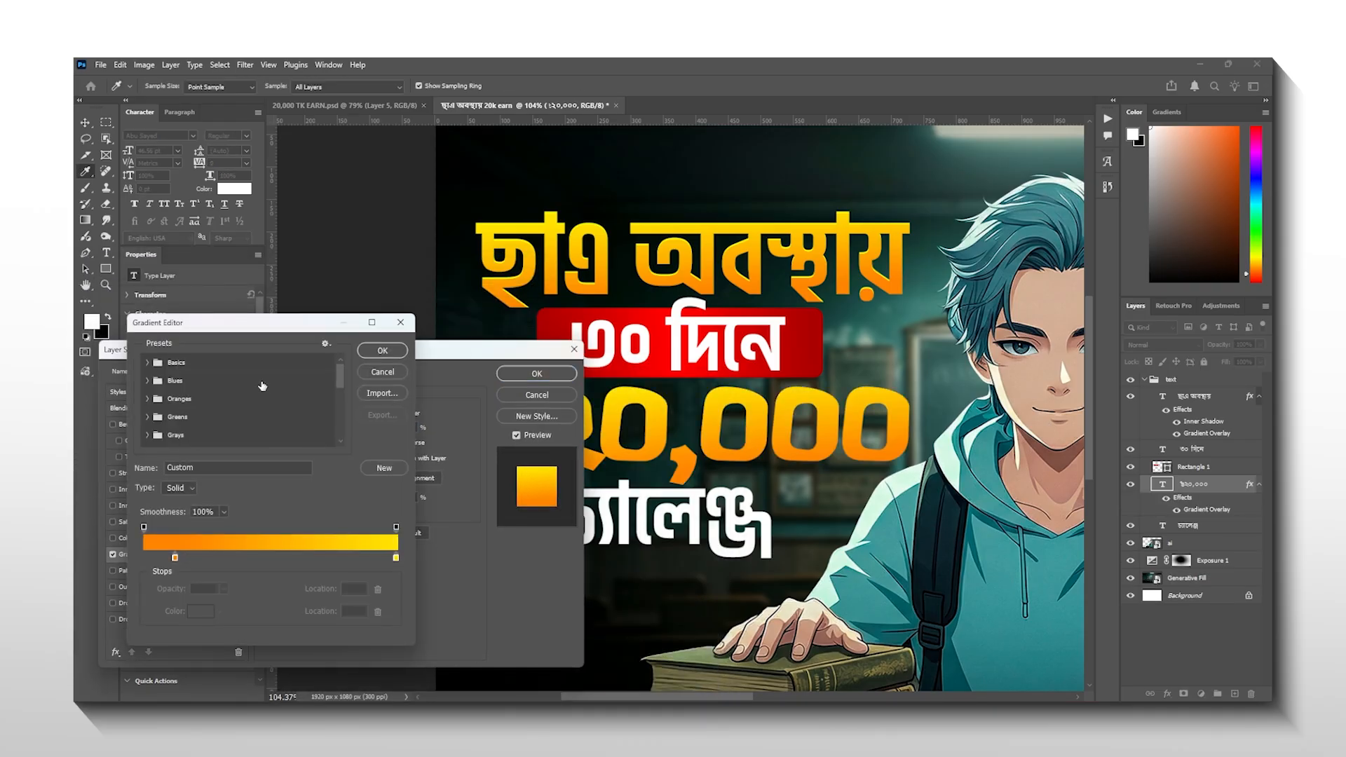
scroll(219, 417, "up", 3)
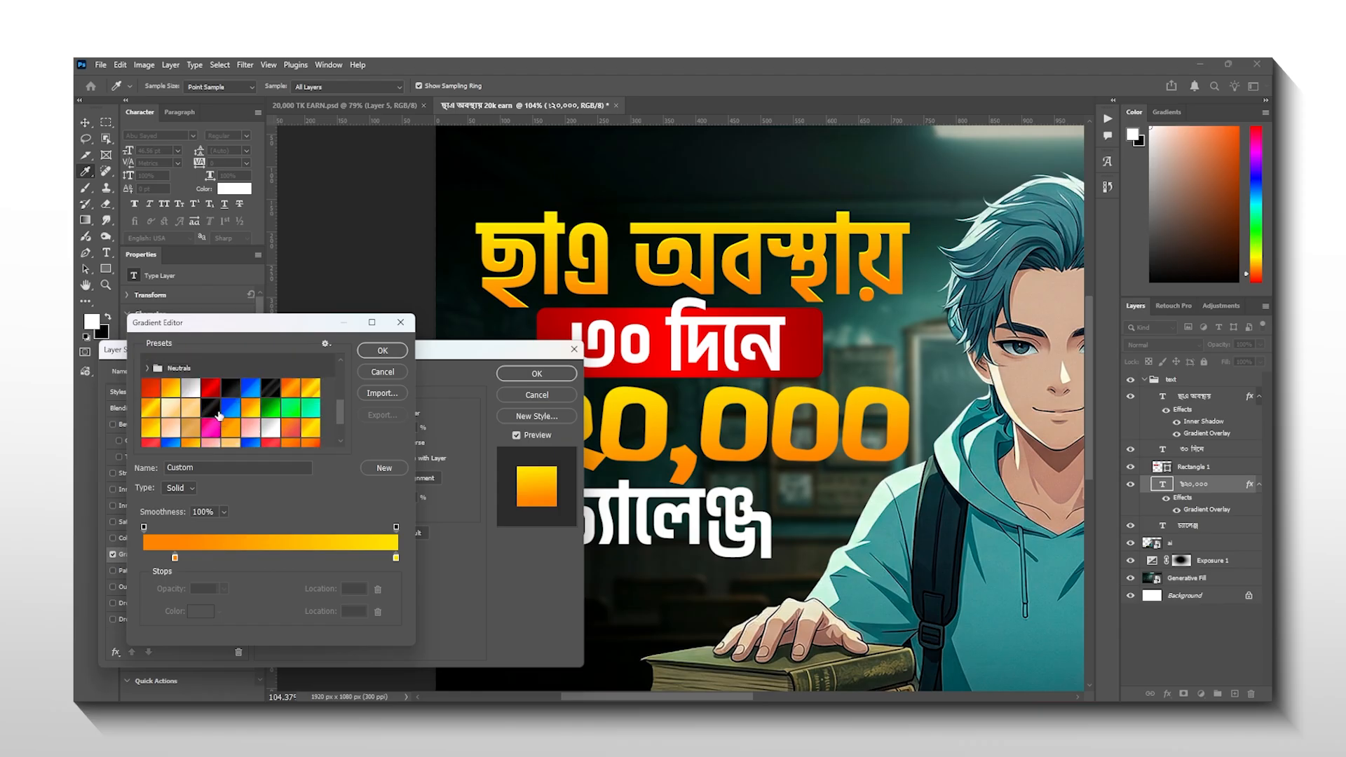
left_click(189, 412)
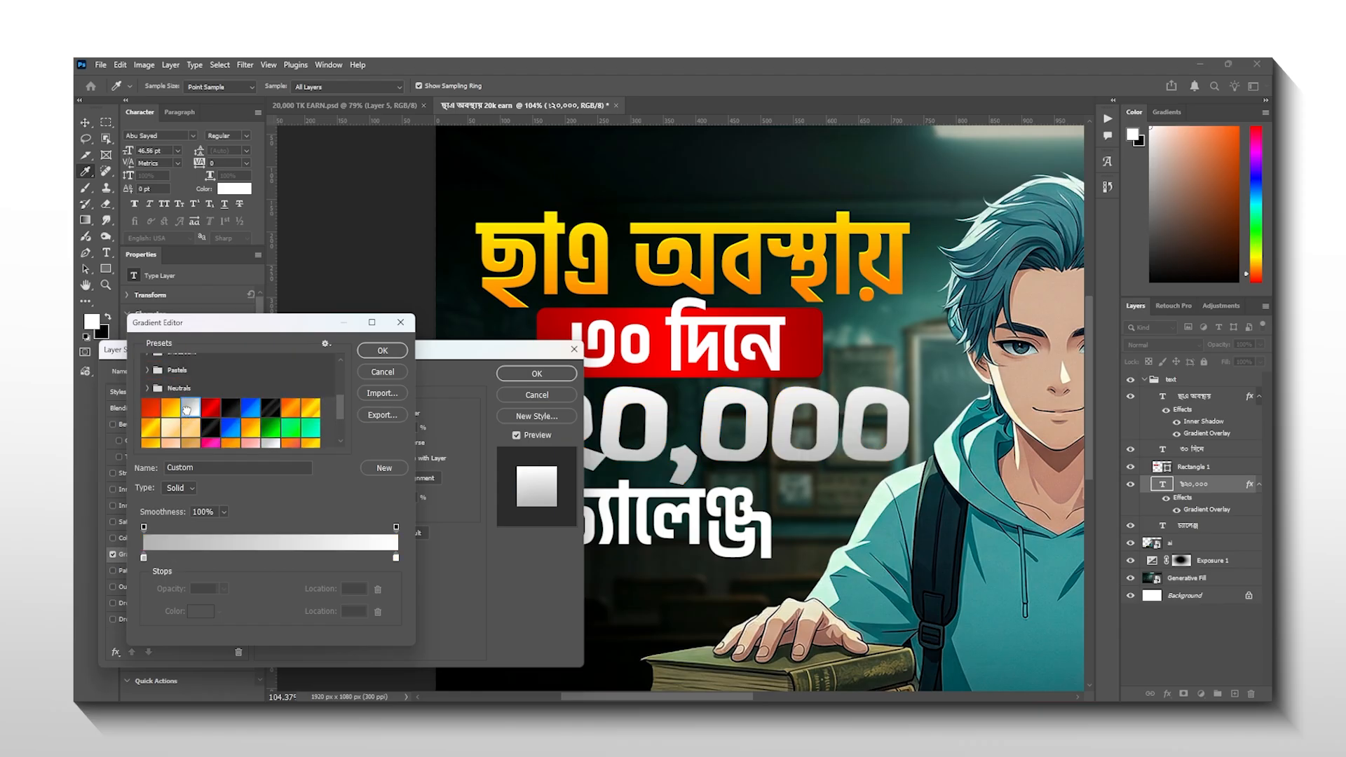
left_click(383, 351)
left_click(523, 373)
scroll(582, 473, "up", 6)
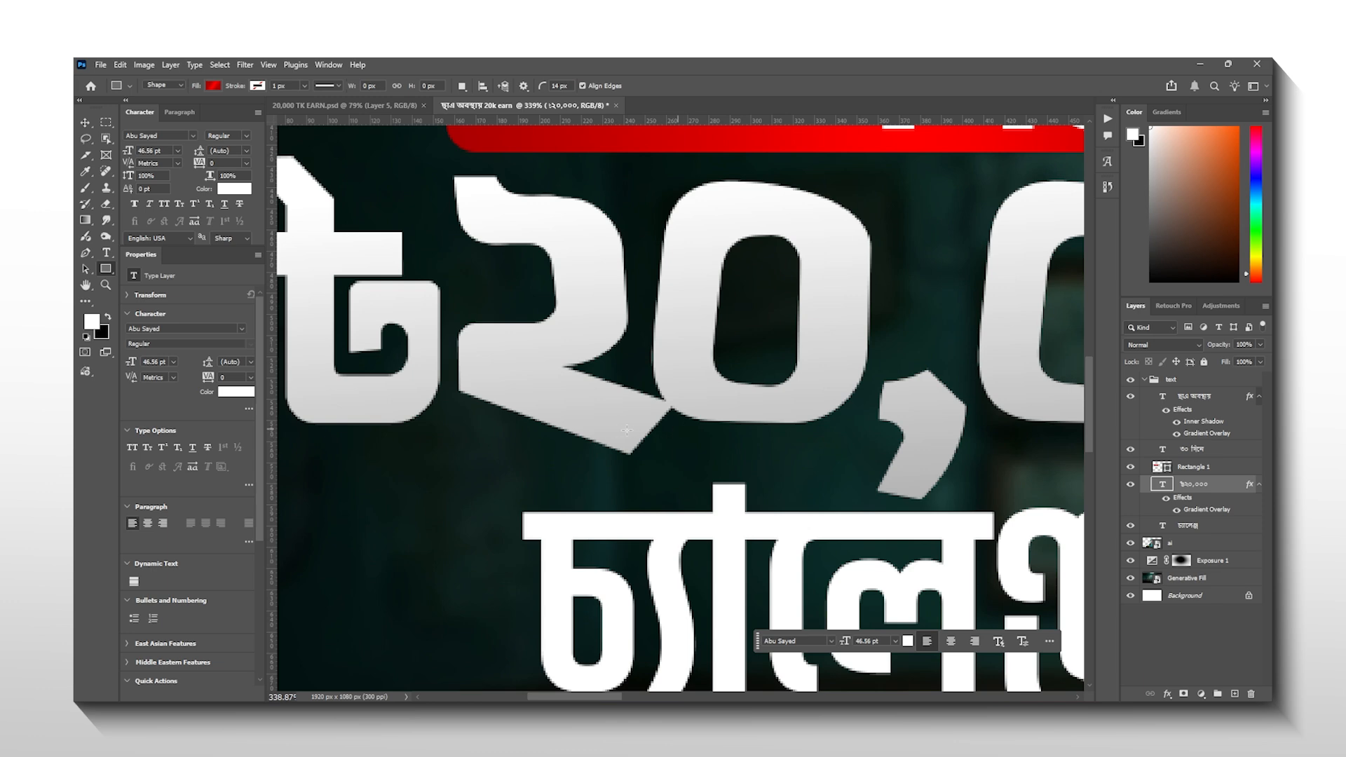
scroll(556, 253, "down", 6)
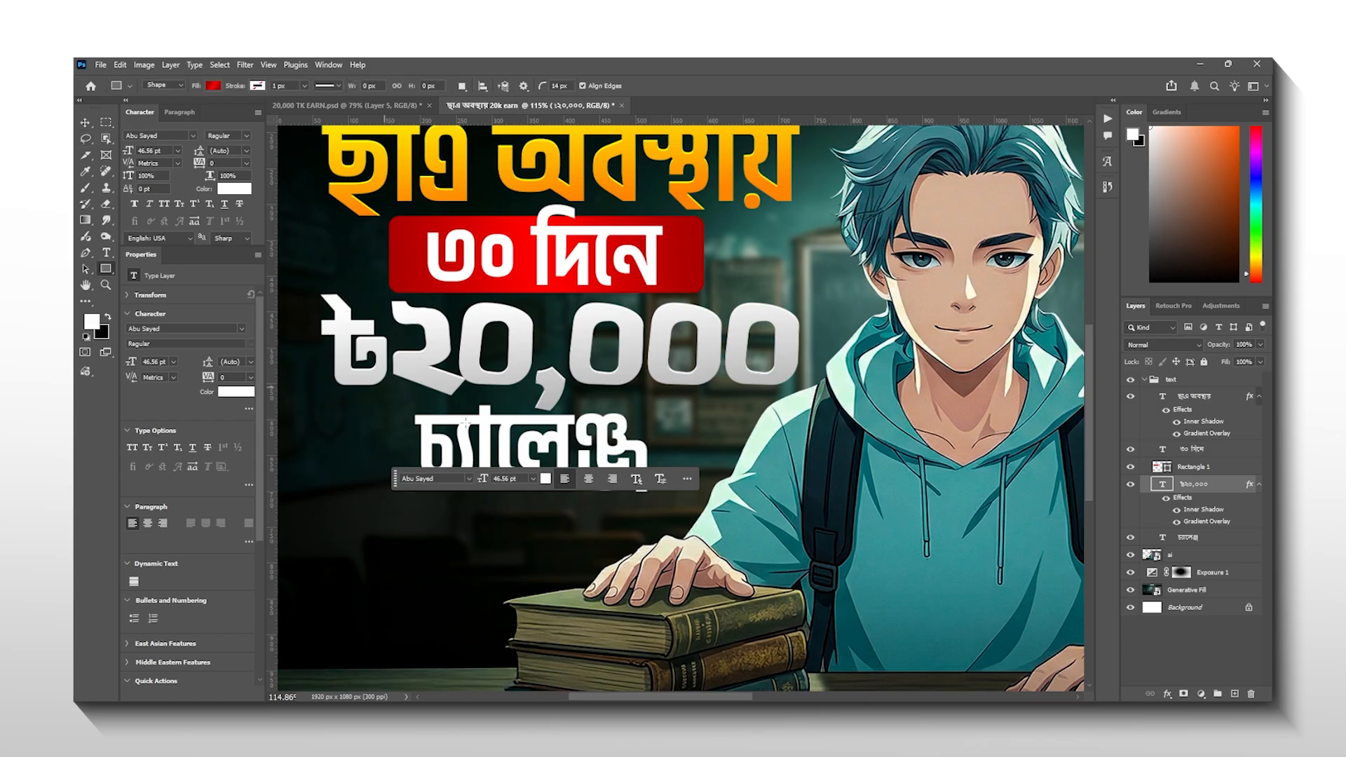
Draw a rounded rectangle about 444 × 127 px over the চ্যালেঞ্জ line and place its layer beneath that text
mouse_move(383, 400)
left_mouse_down()
mouse_move(707, 499)
mouse_move(700, 489)
left_mouse_up()
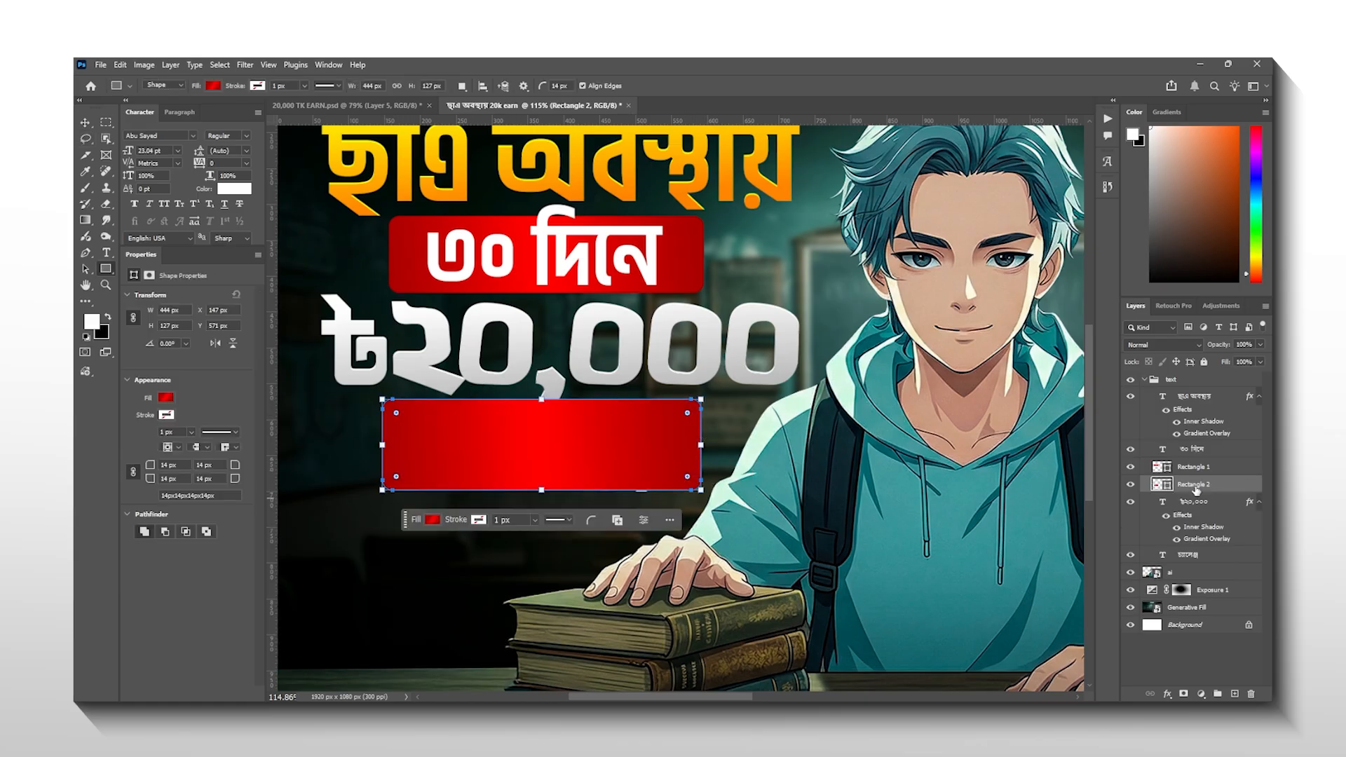
left_click_drag(1195, 491, 1199, 561)
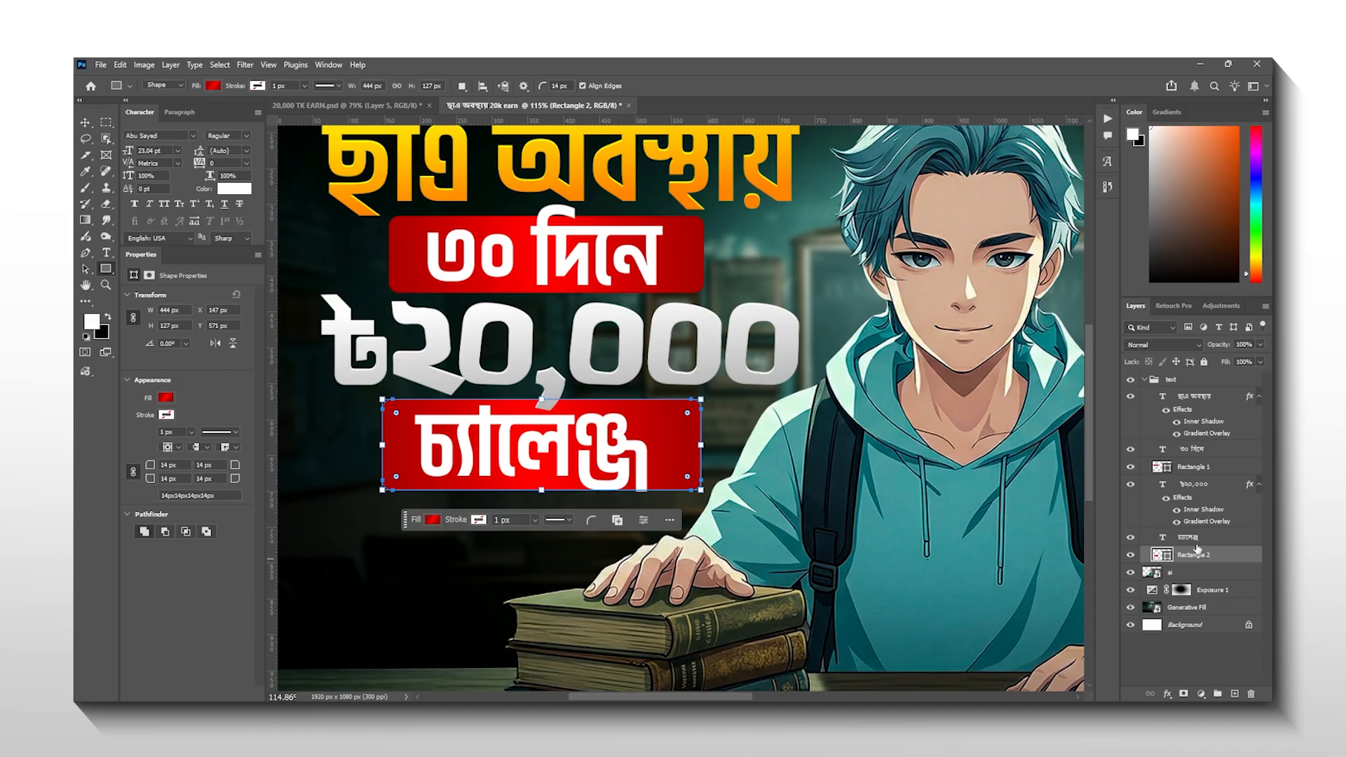
left_click(1191, 537)
left_click(1192, 554)
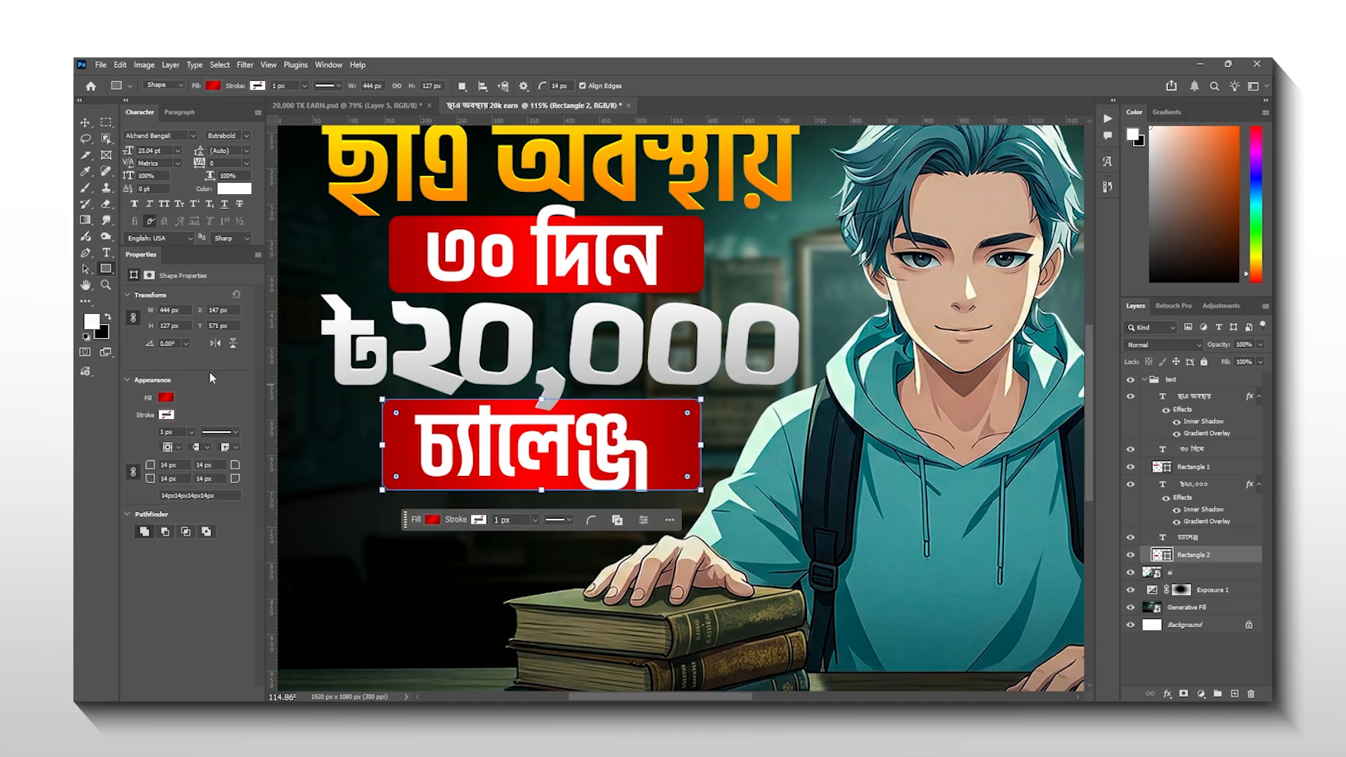
Fill the rectangle behind চ্যালেঞ্জ with an orange-yellow gradient preset
left_click(166, 415)
left_click(161, 505)
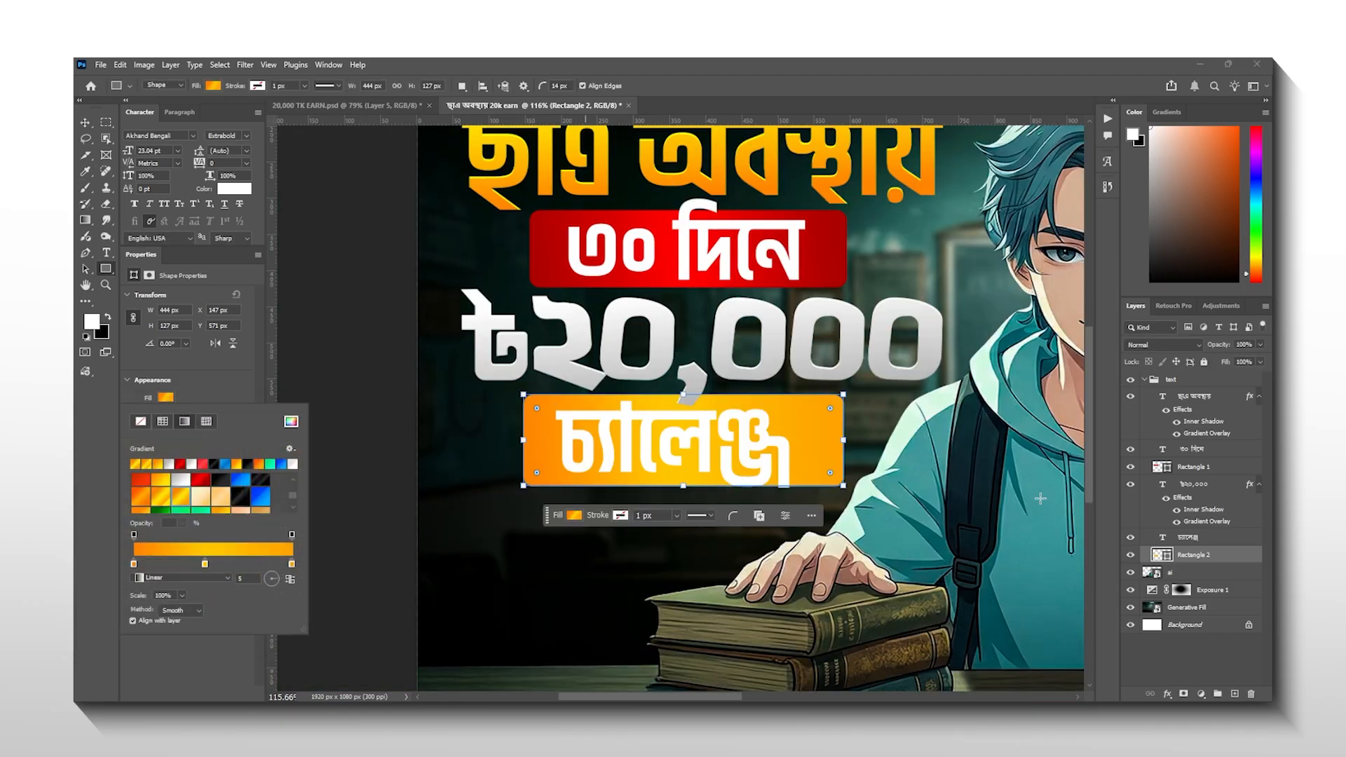
scroll(701, 447, "down", 3)
scroll(701, 446, "up", 5)
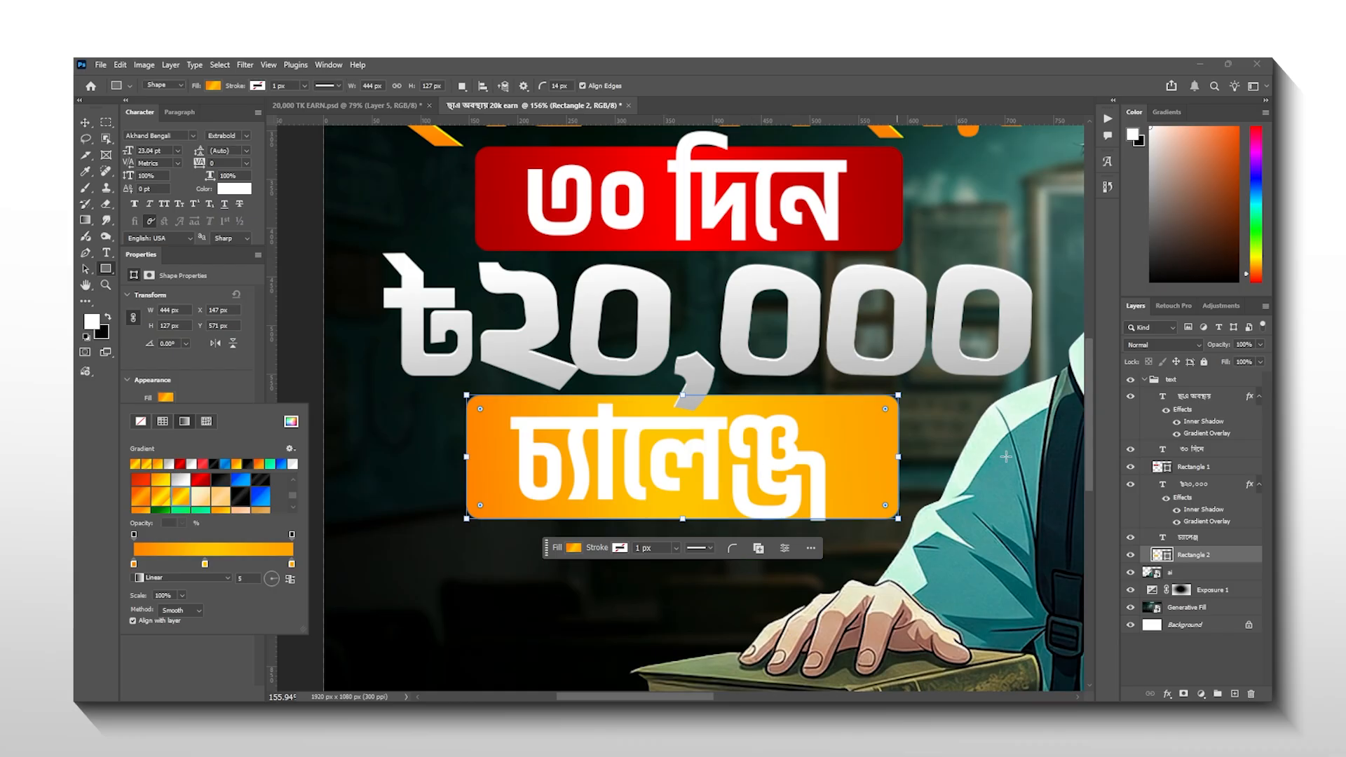
Add a gradient overlay to the চ্যালেঞ্জ text using the black preset
left_click(1204, 538)
double_click(1212, 543)
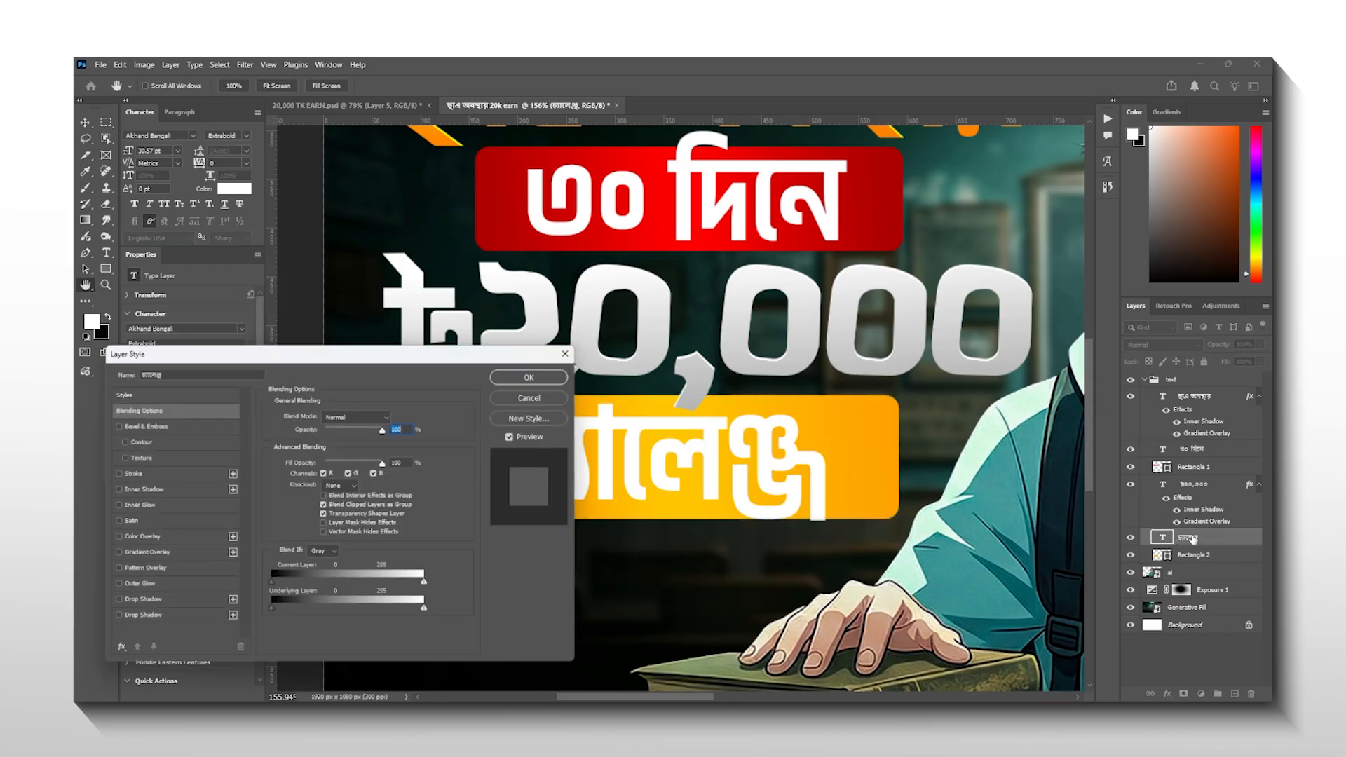
left_click(138, 554)
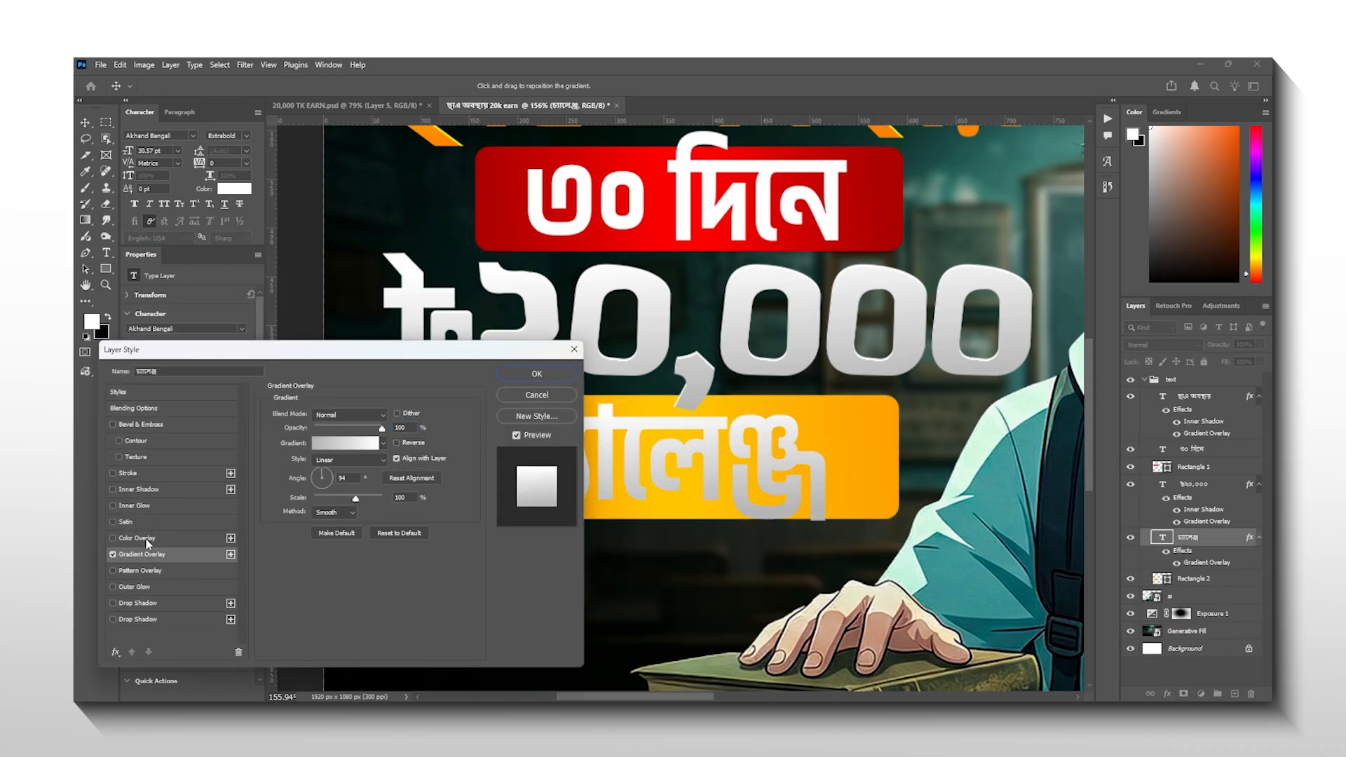
left_click(337, 444)
scroll(220, 389, "down", 5)
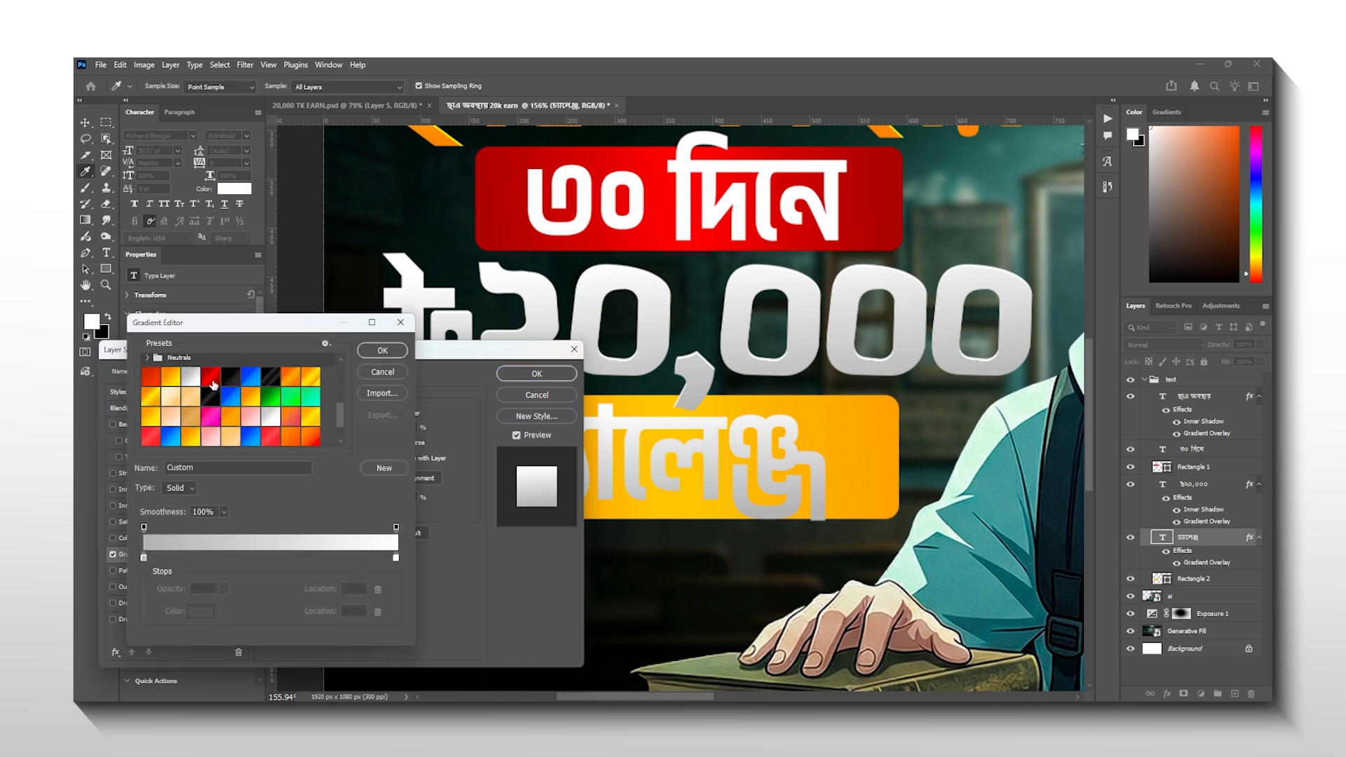
left_click(232, 377)
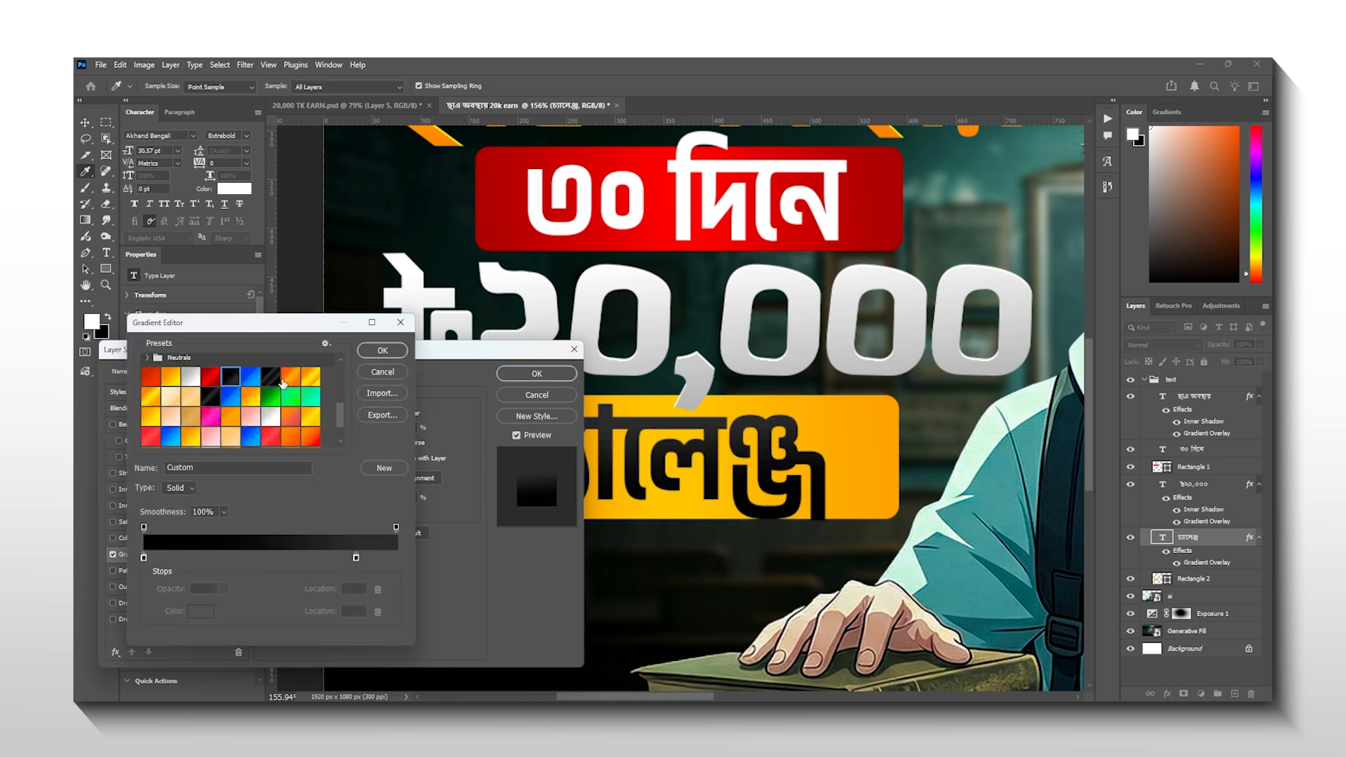
left_click(381, 351)
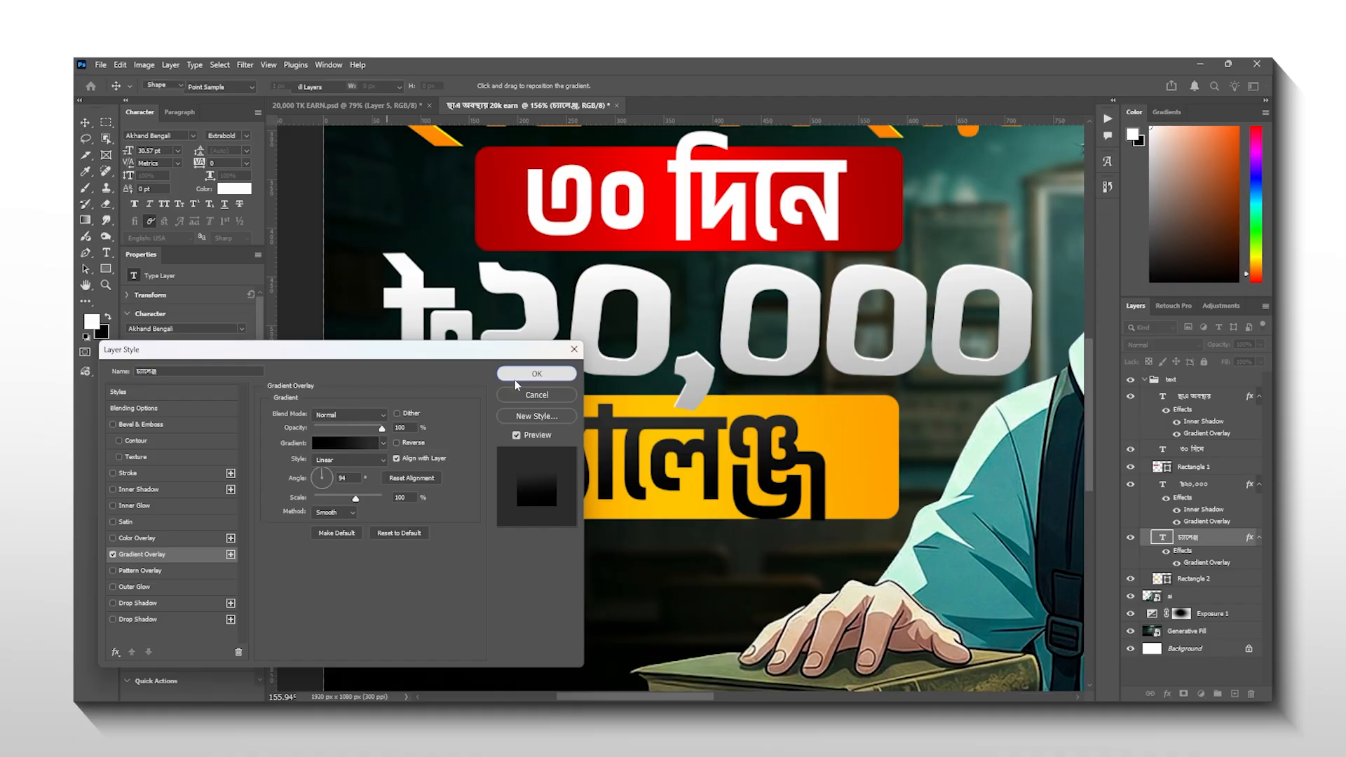
left_click(536, 374)
scroll(597, 512, "down", 5)
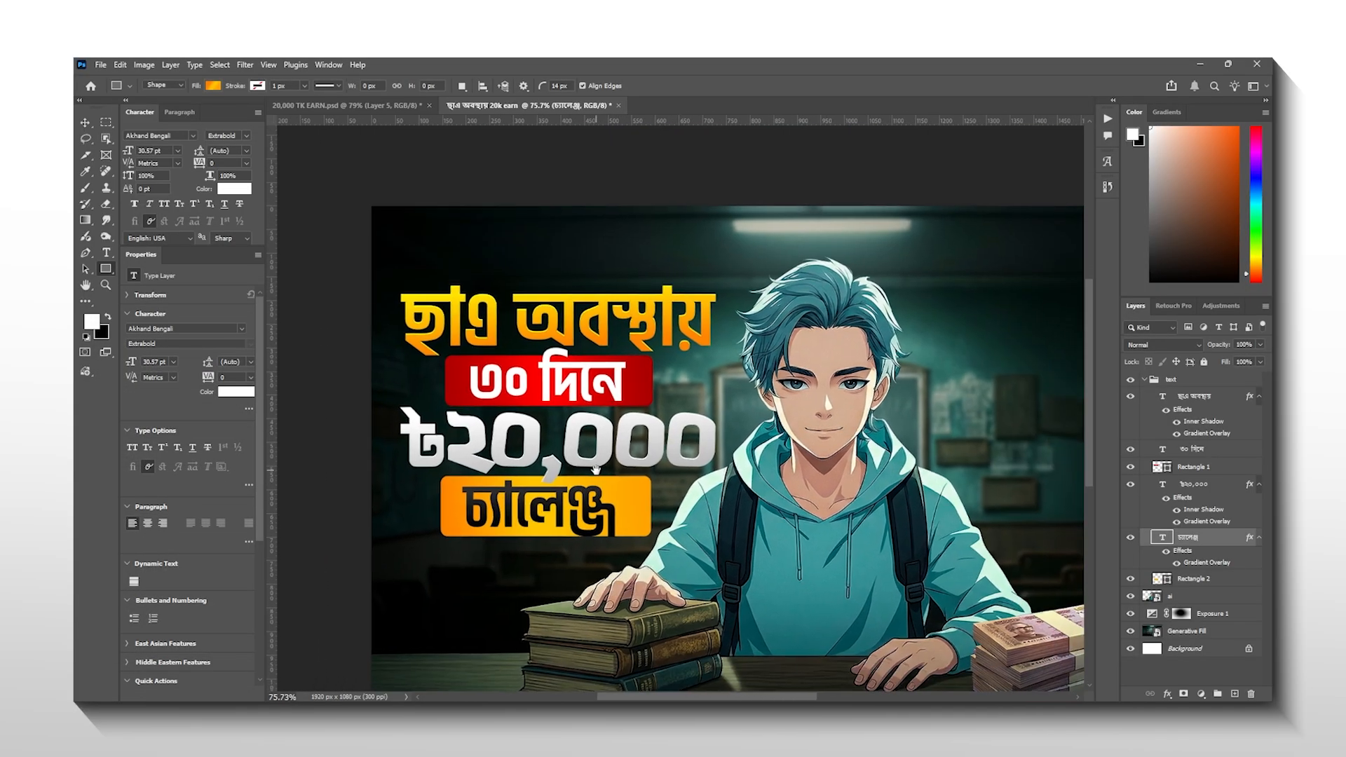
Collapse the text group, select the Exposure 1 layer mask and choose the Soft Round brush for it
left_click(1144, 379)
scroll(511, 308, "up", 2)
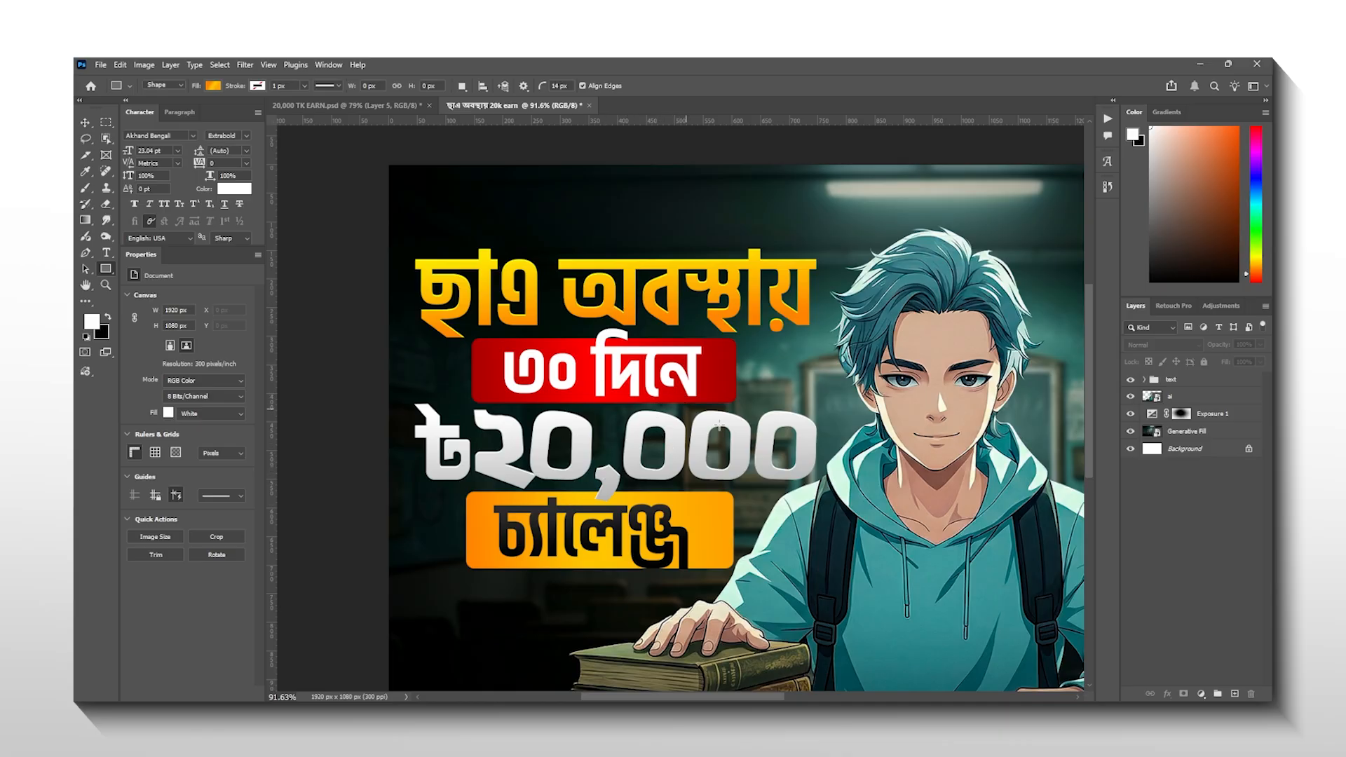
left_click(1187, 417)
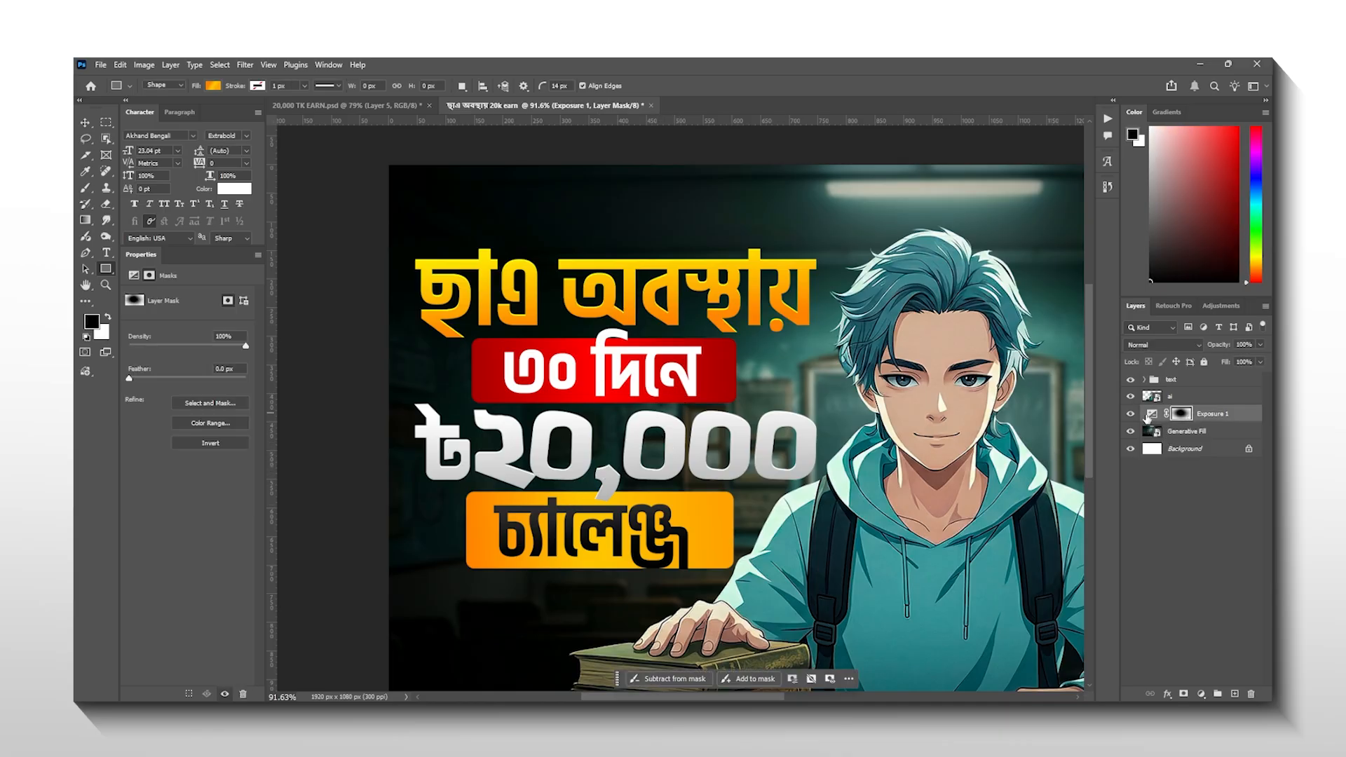
left_click(84, 186)
right_click(690, 471)
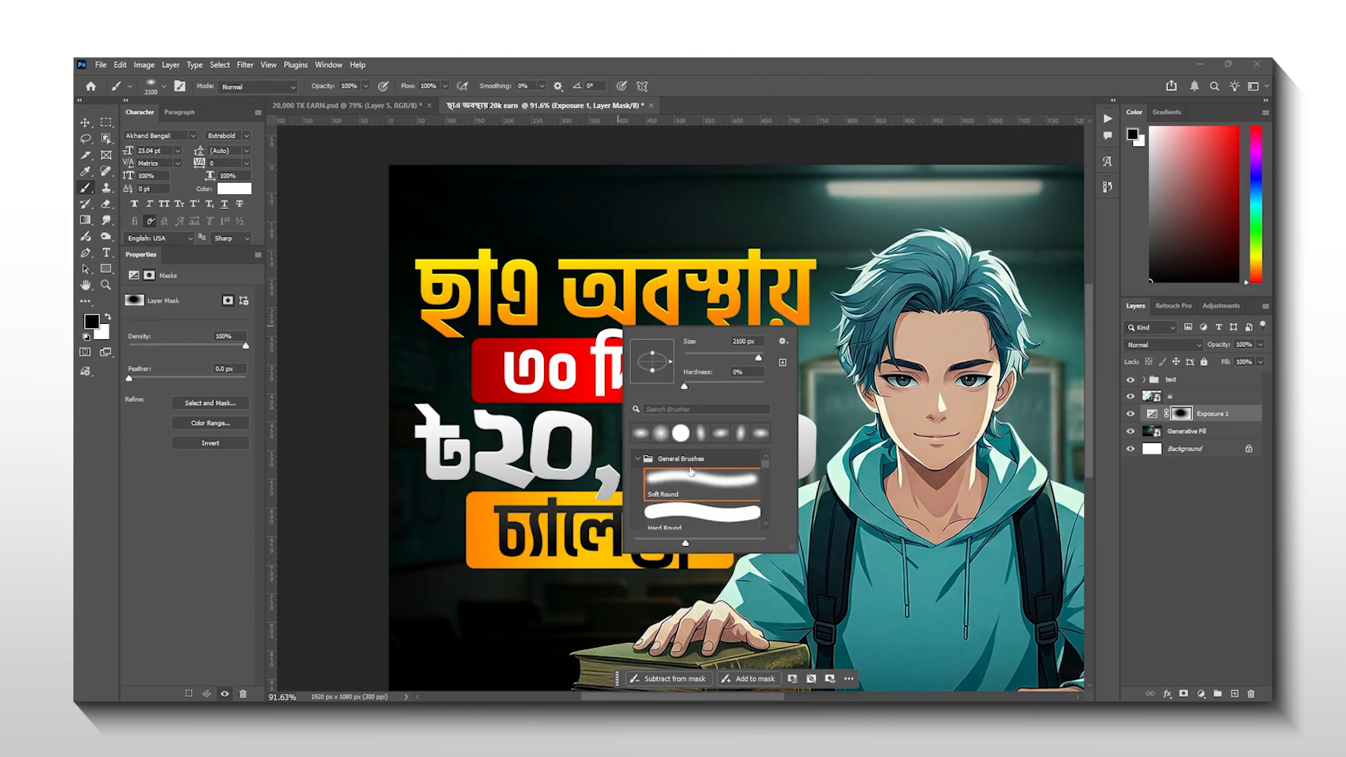
left_click(690, 471)
key("Return")
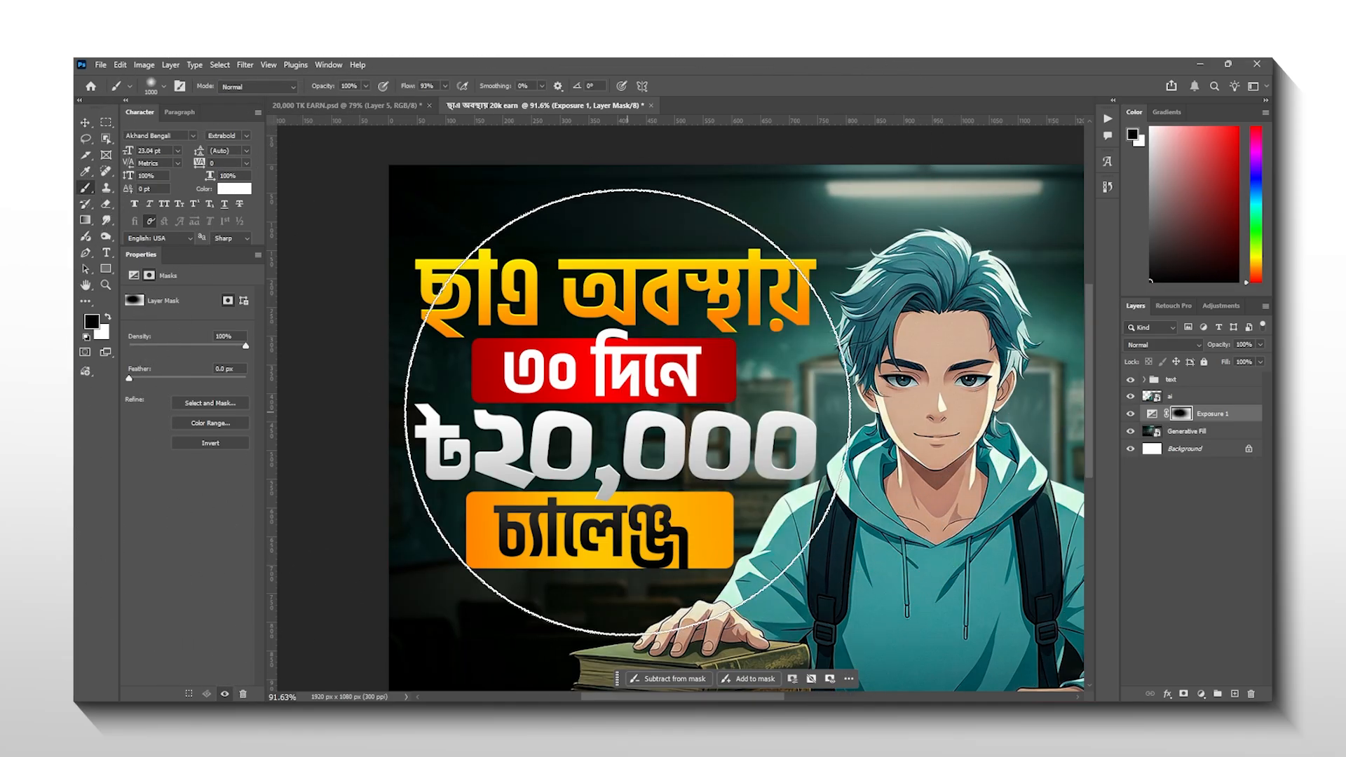
Reduce the brush size to 800 px and swap the foreground colour to white for painting on the Exposure 1 mask
key("bracketleft")
key("bracketleft")
key("bracketleft")
key("bracketleft")
key("bracketleft")
key("bracketleft")
key("bracketleft")
key("bracketleft")
key("x")
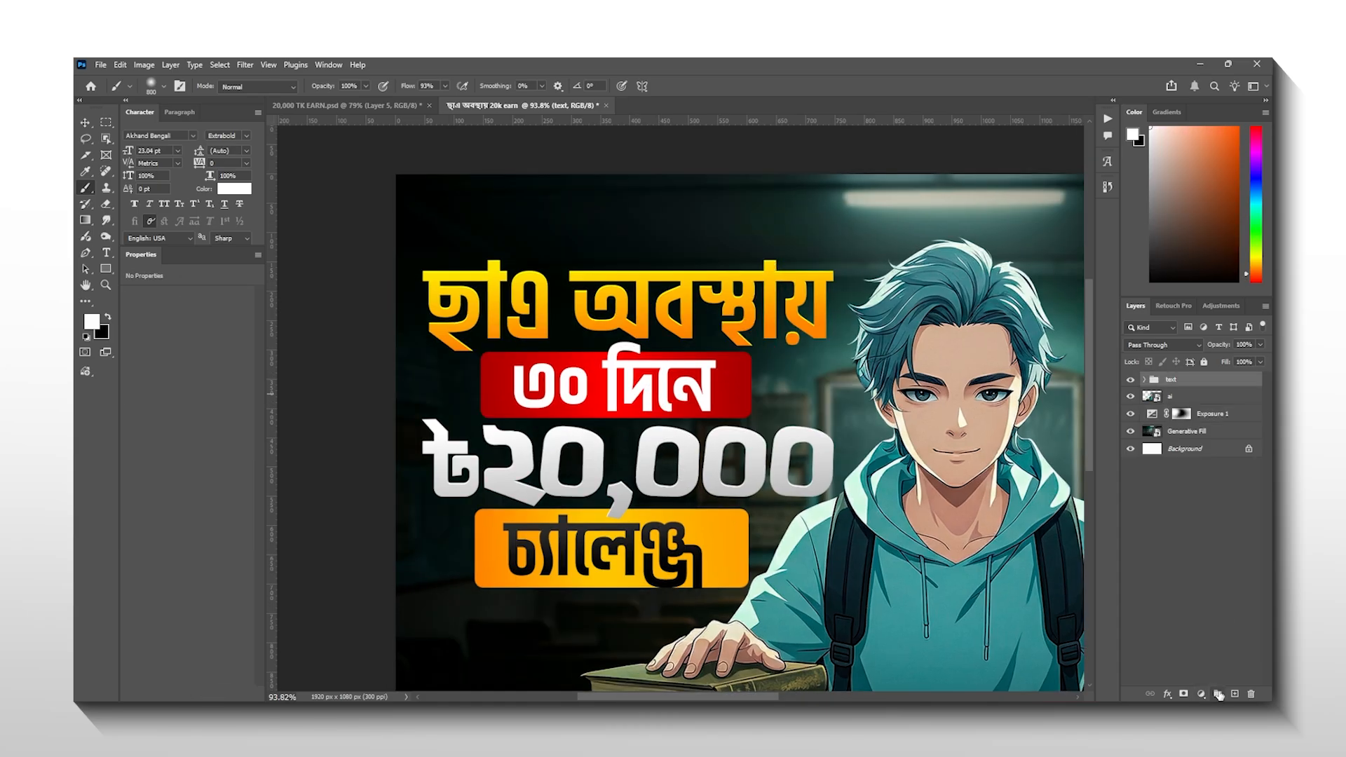
Create a new layer group above the text group and name it grow
left_click(1217, 694)
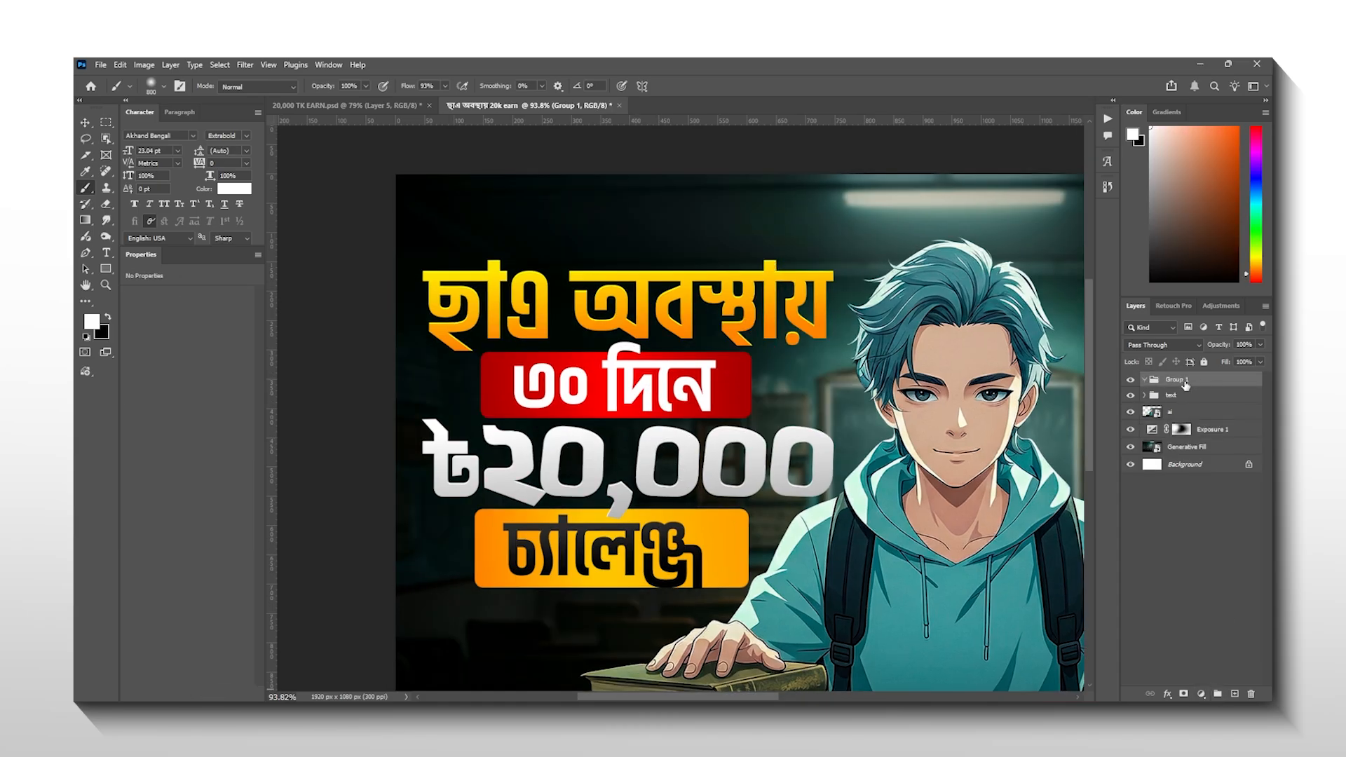
double_click(1177, 379)
type("grow")
key("Return")
Examine the glow behind the headline, চ্যালেঞ্জ and ৳২০,০০০ in the reference document 20,000 TK EARN.psd, outlining the lit areas
left_click(345, 106)
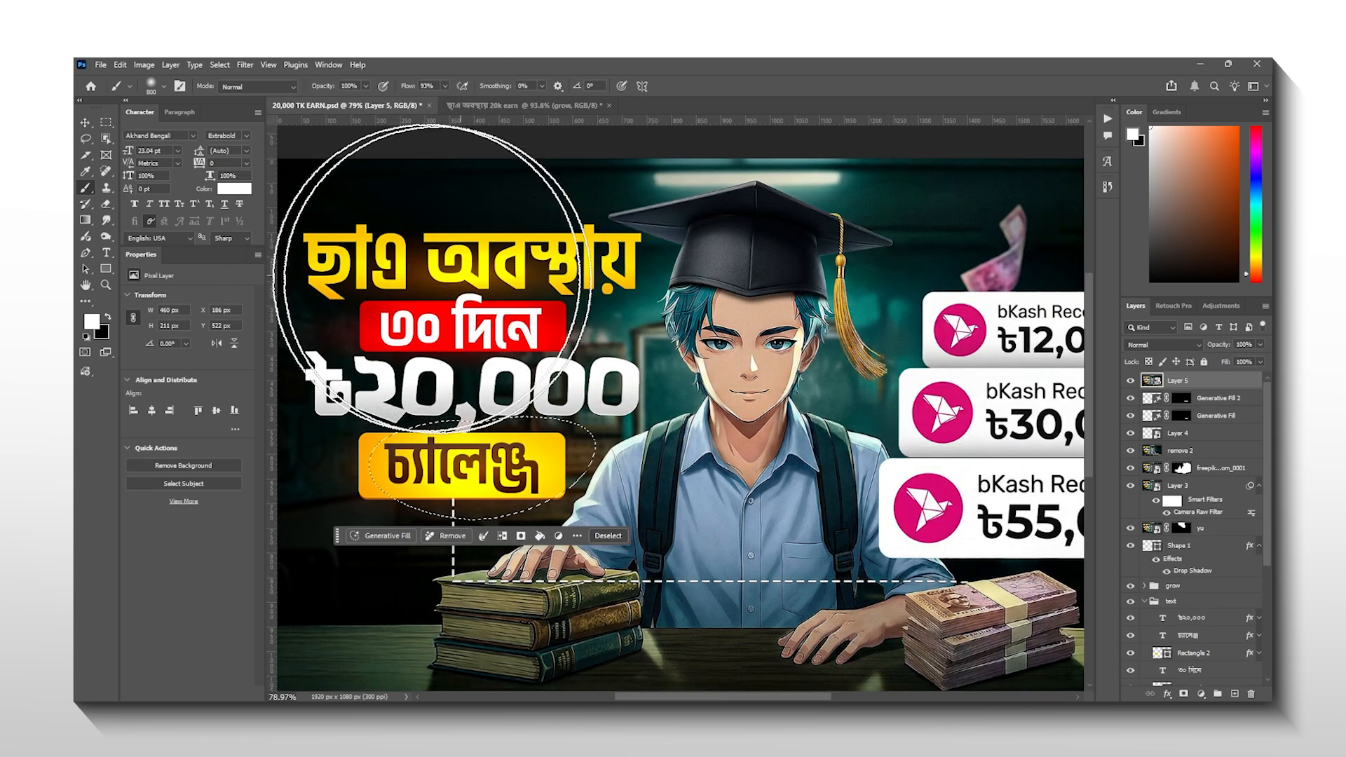
key("l")
mouse_move(490, 202)
left_mouse_down()
mouse_move(539, 291)
mouse_move(491, 204)
left_mouse_up()
mouse_move(477, 431)
left_mouse_down()
mouse_move(506, 440)
mouse_move(484, 491)
left_mouse_up()
mouse_move(424, 312)
left_mouse_down()
mouse_move(329, 337)
mouse_move(375, 393)
mouse_move(596, 417)
left_mouse_up()
left_click(499, 103)
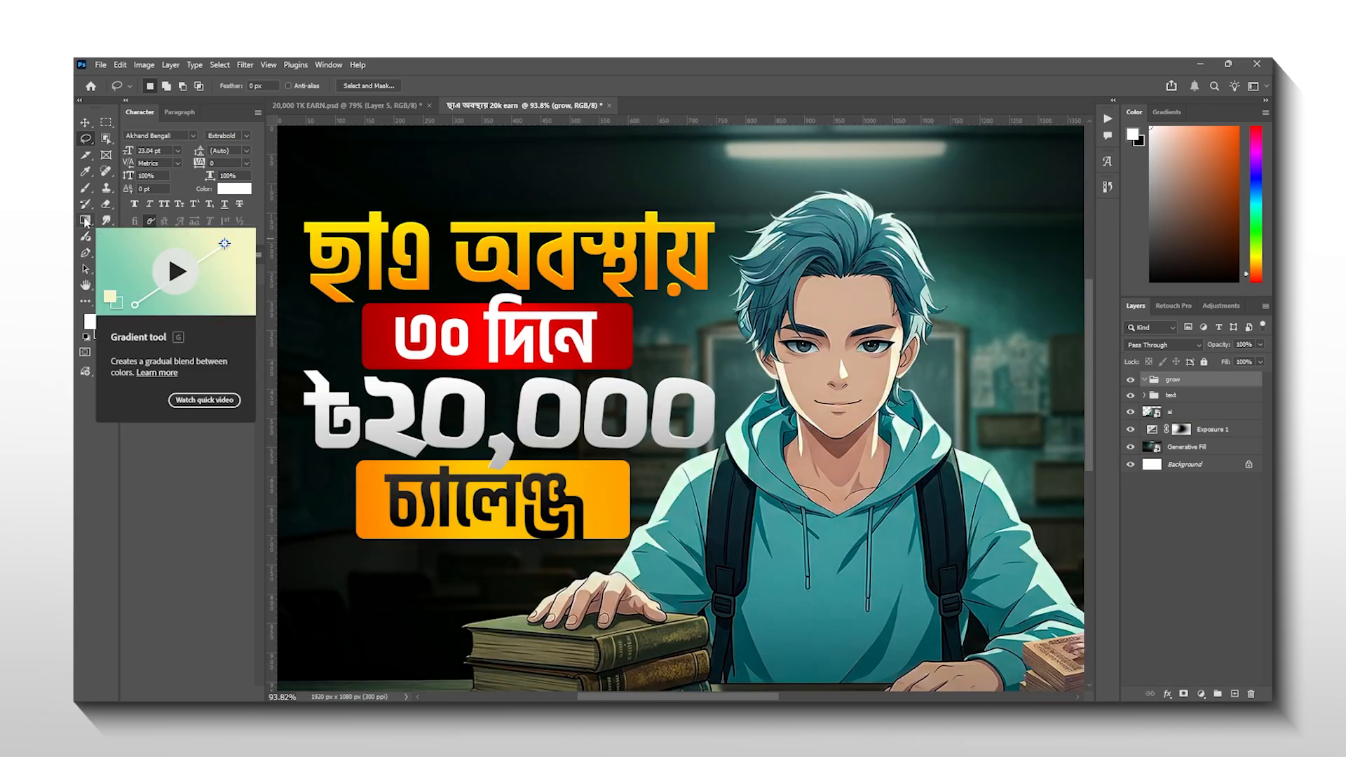
Draw a radial gradient fill in the grow group centred on the first headline line and flatten it into an oval
left_click(85, 220)
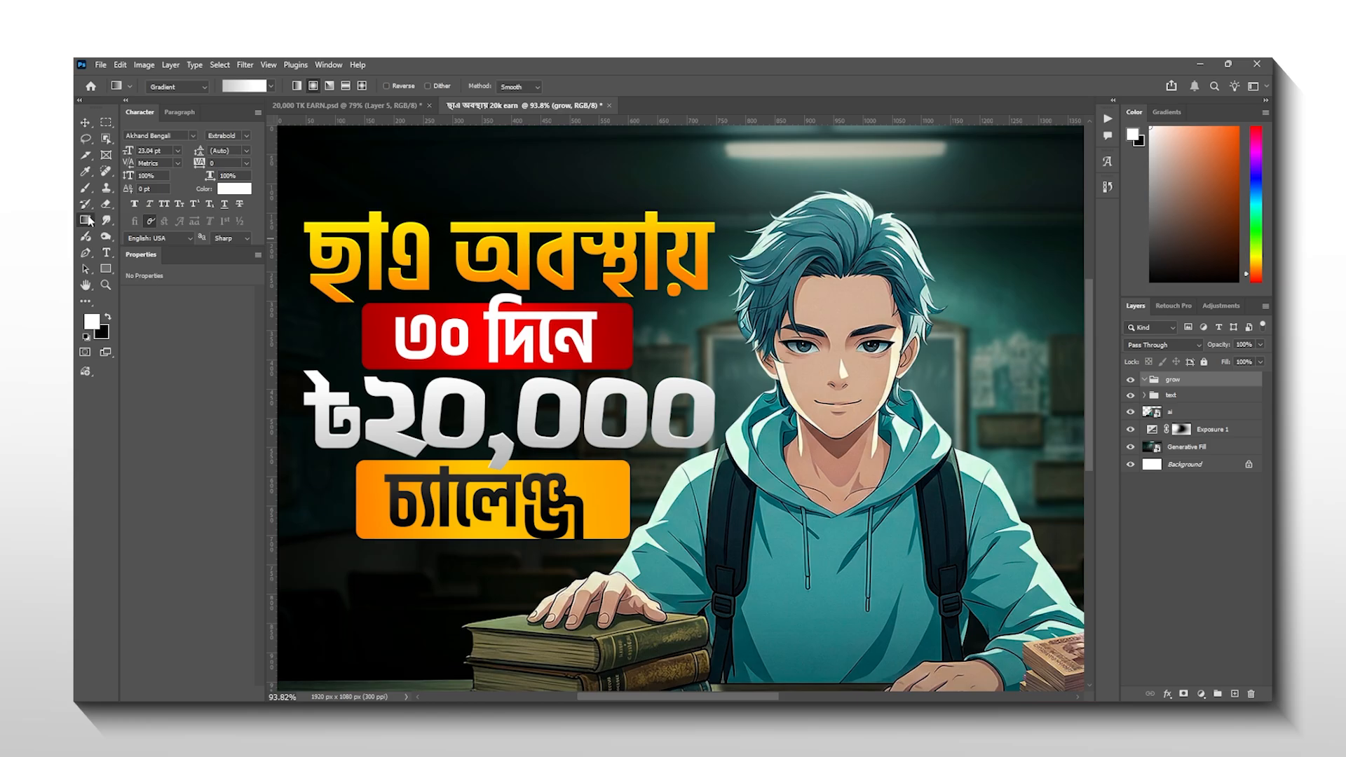
left_click_drag(389, 250, 492, 287)
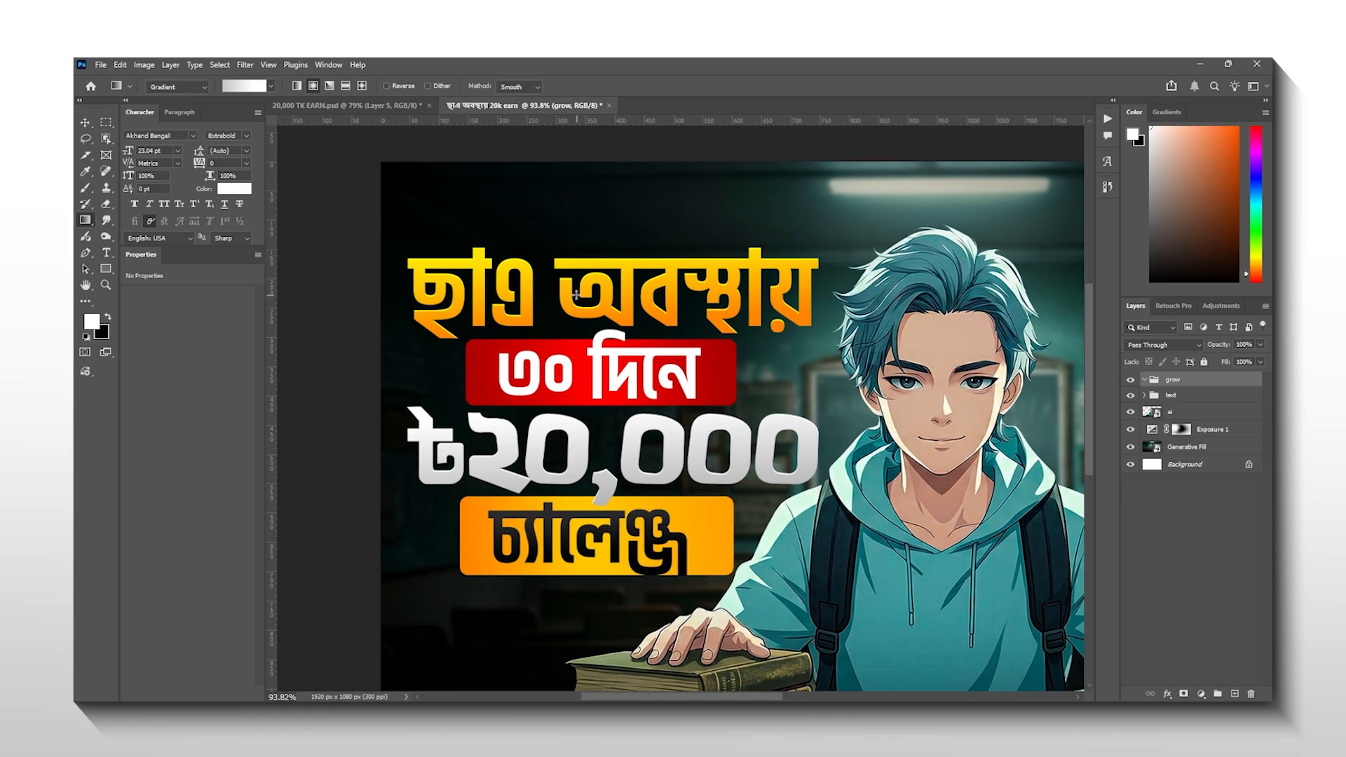
left_click_drag(583, 288, 783, 288)
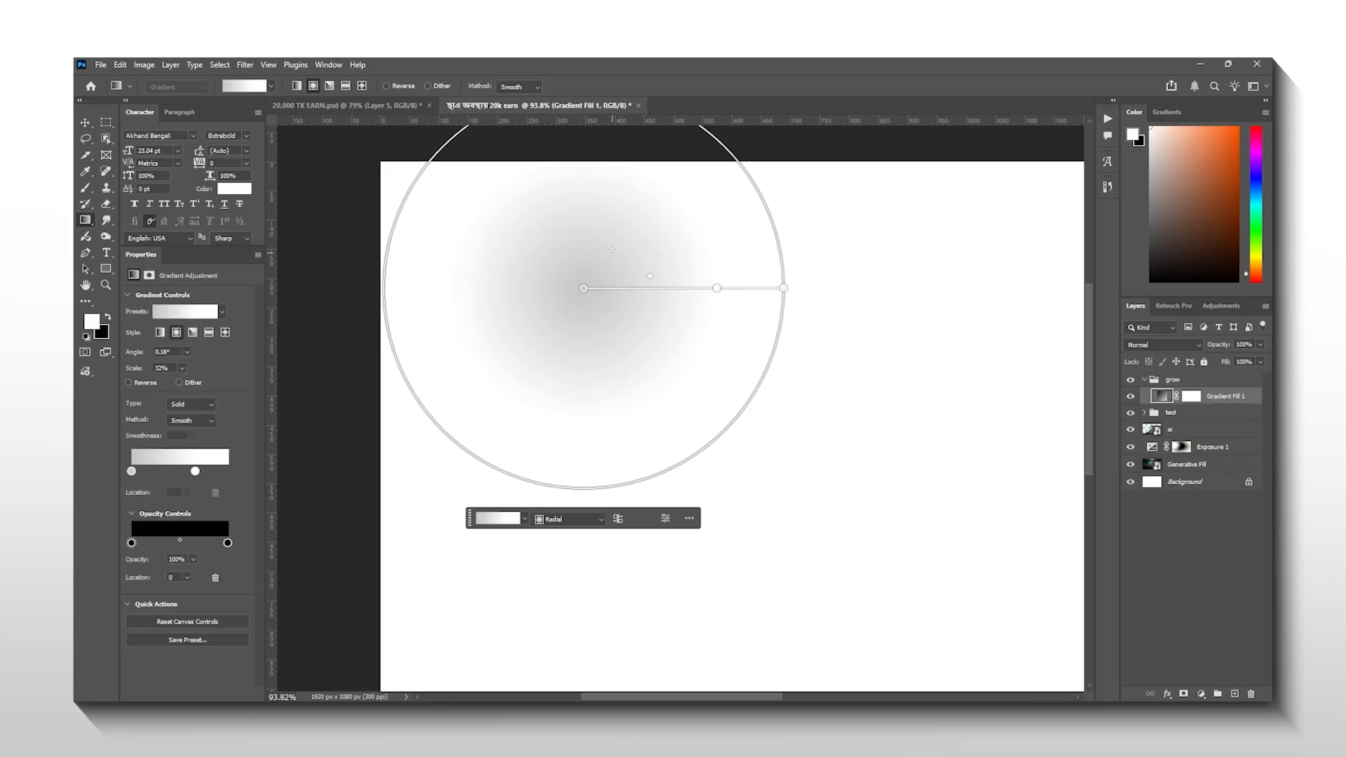
left_click_drag(611, 249, 572, 322)
left_click_drag(543, 147, 544, 194)
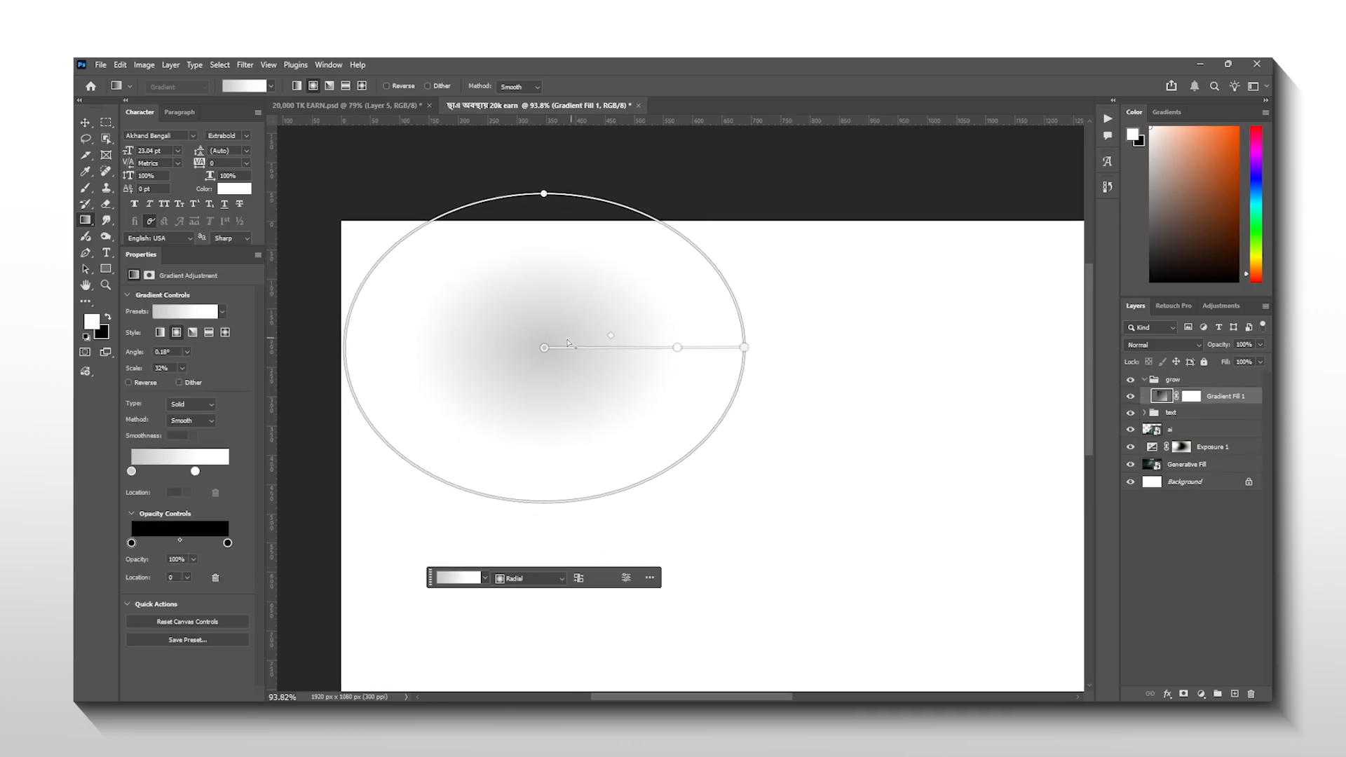
mouse_move(544, 347)
left_mouse_down()
mouse_move(565, 352)
mouse_move(508, 387)
mouse_move(540, 360)
left_mouse_up()
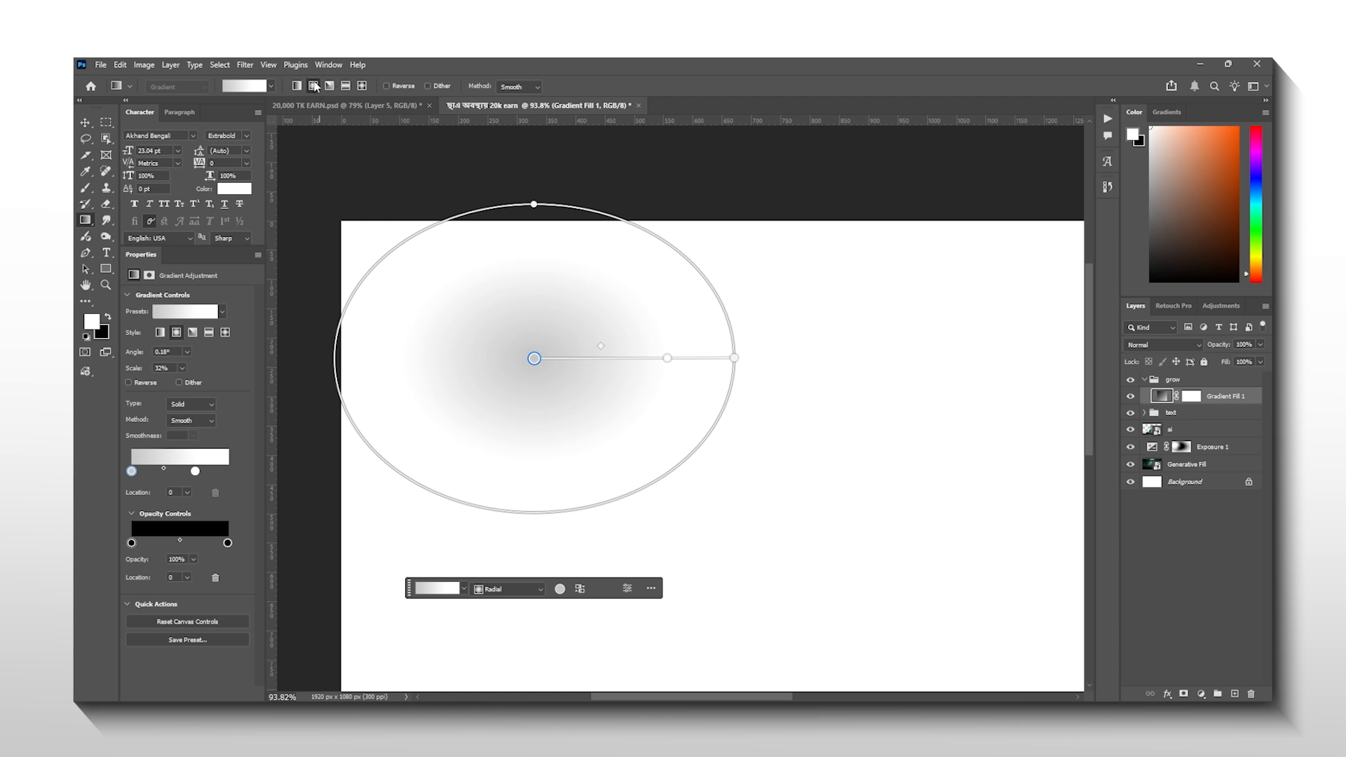
Apply the white-to-transparent preset from the Basics set to the radial gradient fill
left_click(271, 86)
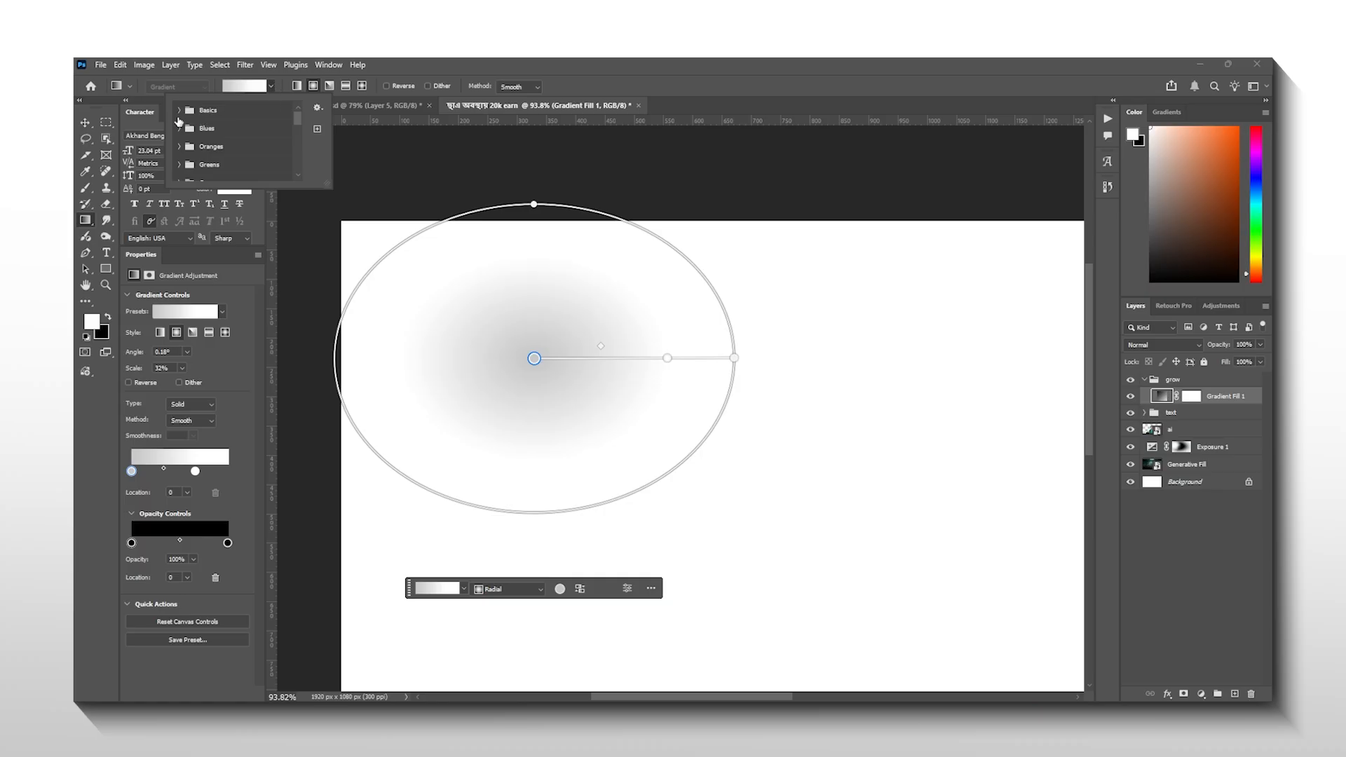
left_click(179, 111)
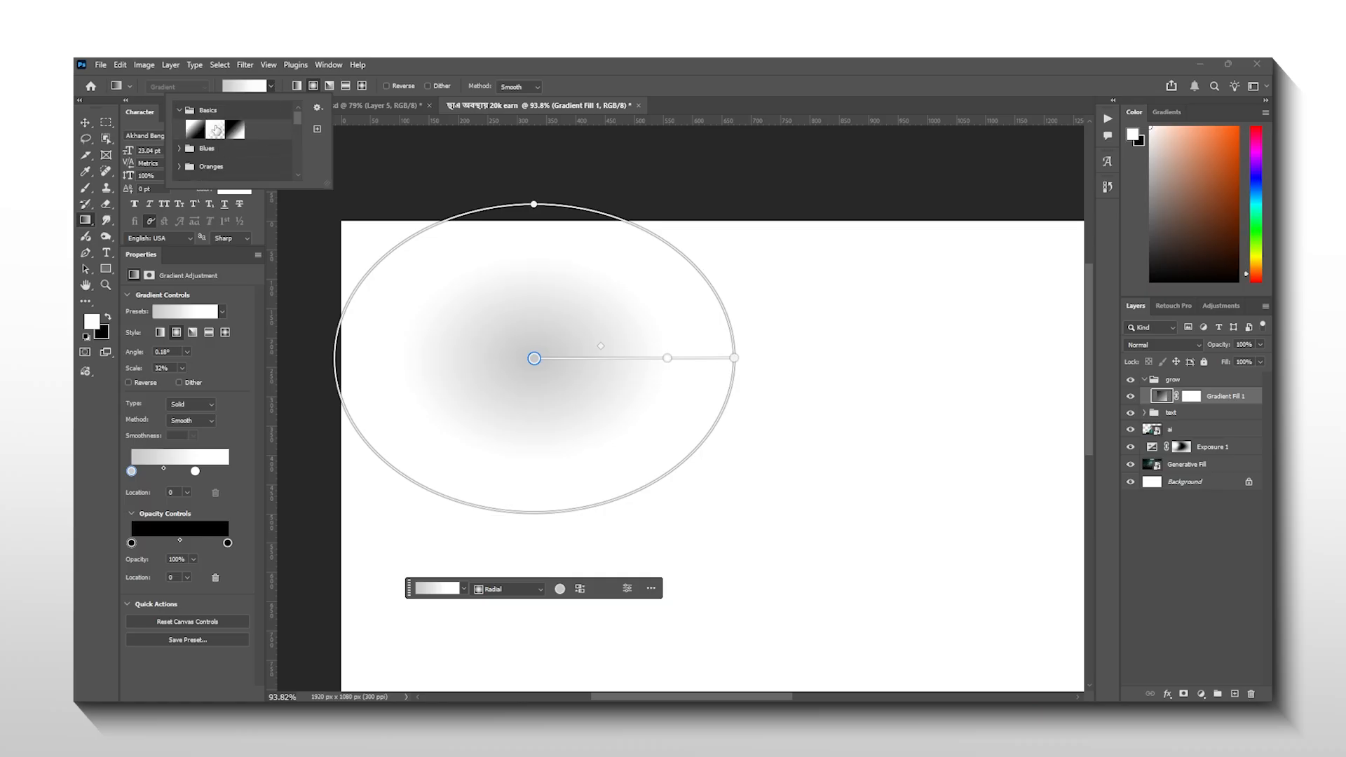
left_click(215, 128)
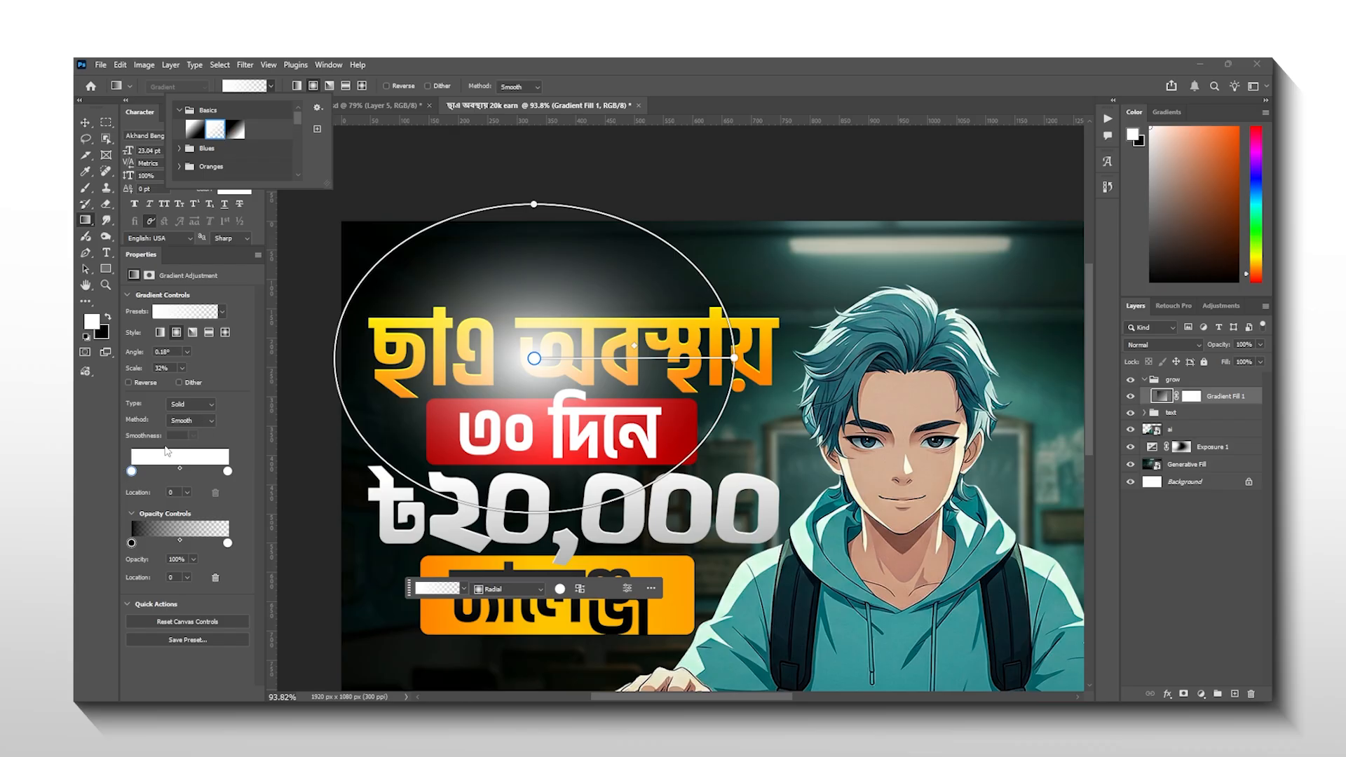
left_click(200, 424)
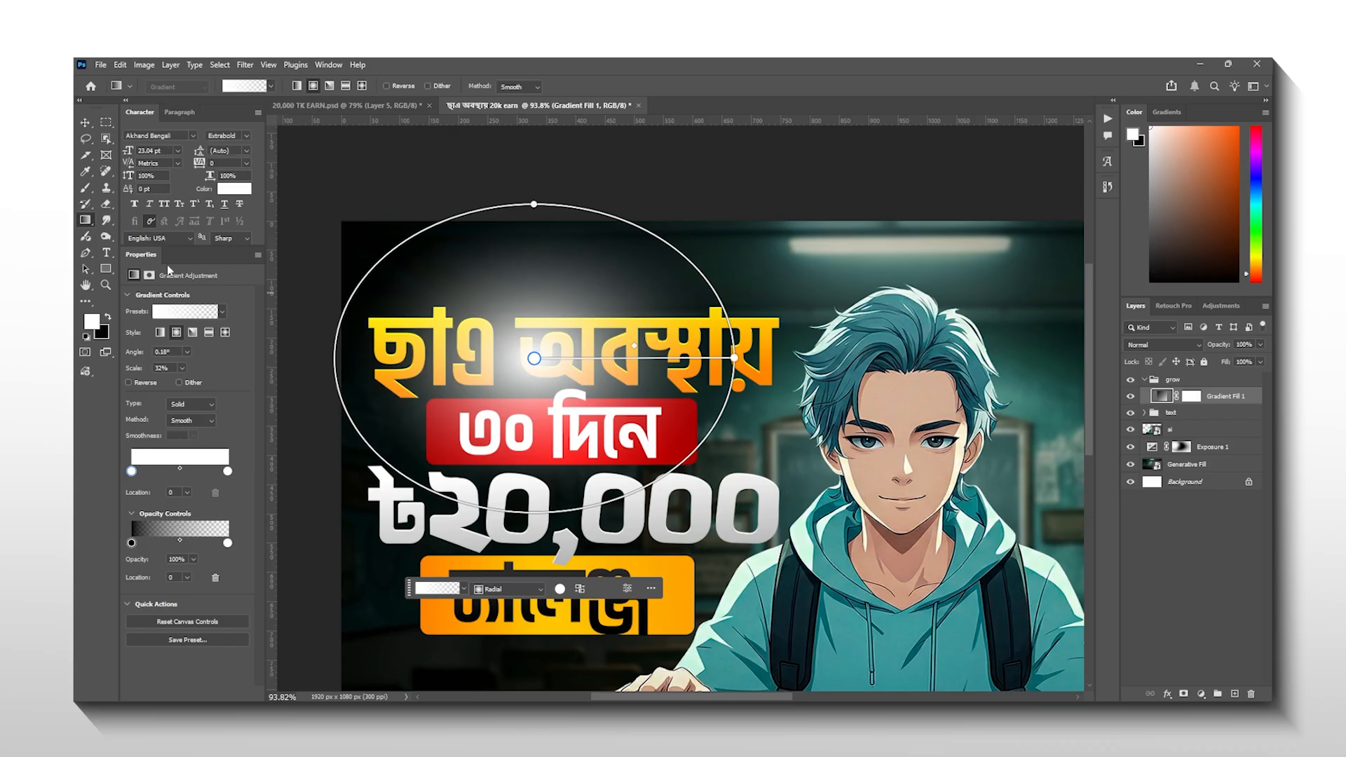
left_click(328, 65)
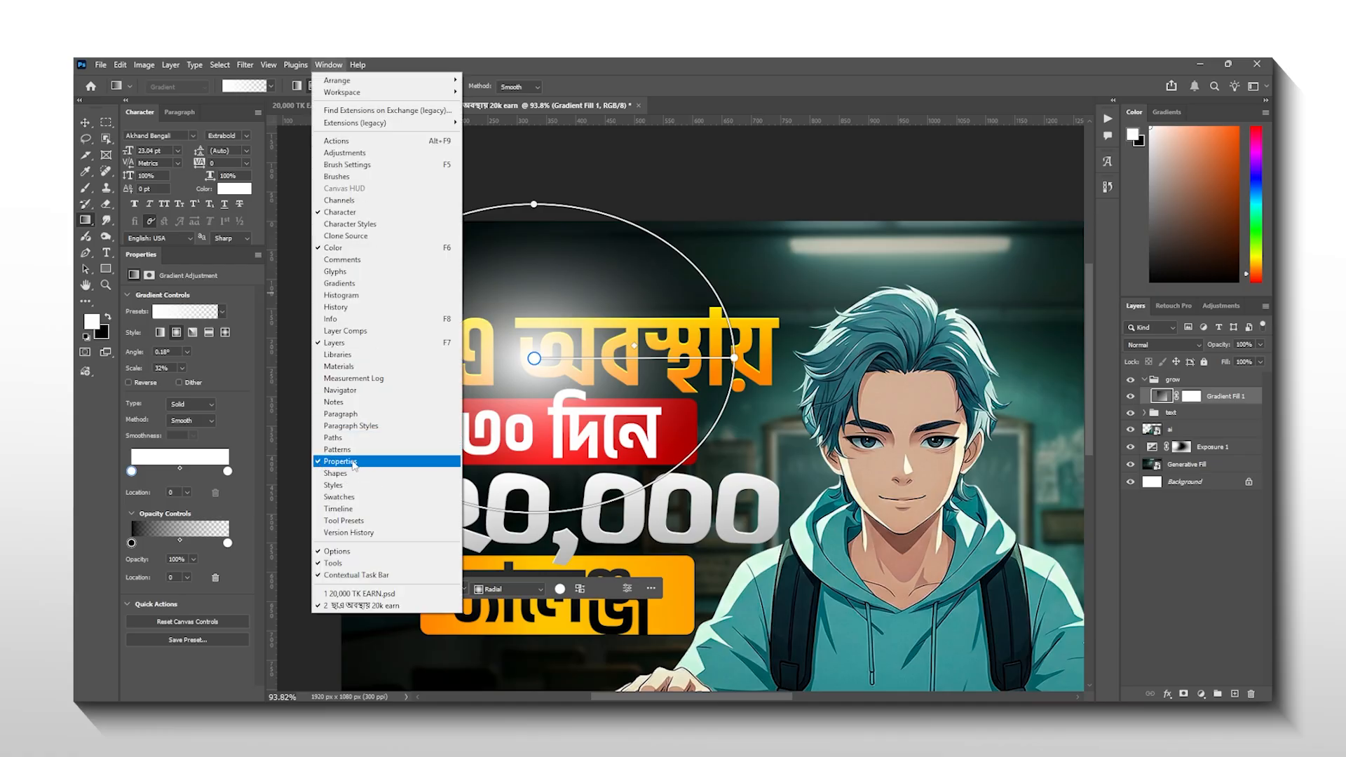
left_click(243, 364)
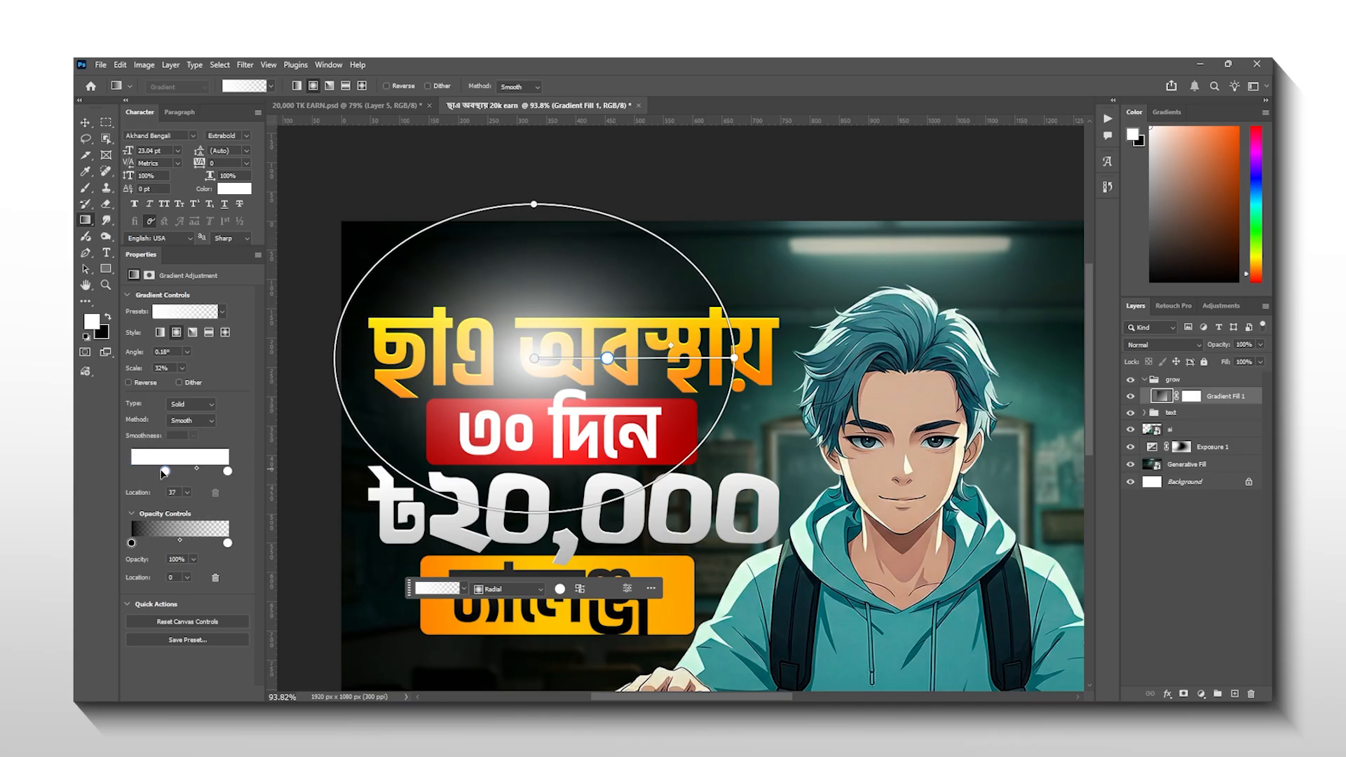
Recolour the gradient fill's starting colour stop to a dark orange
double_click(131, 473)
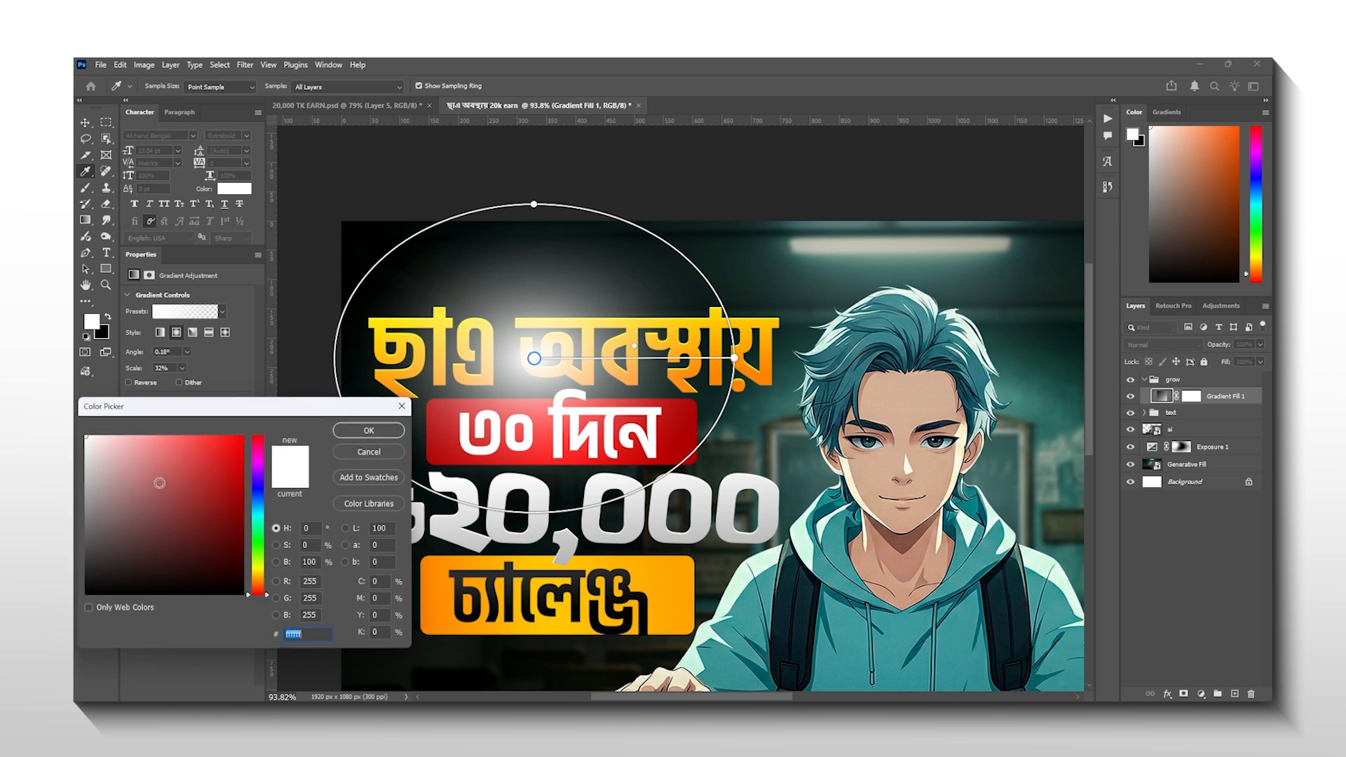
left_click_drag(258, 568, 258, 583)
left_click_drag(215, 511, 243, 468)
left_click(259, 580)
left_click_drag(258, 583, 259, 582)
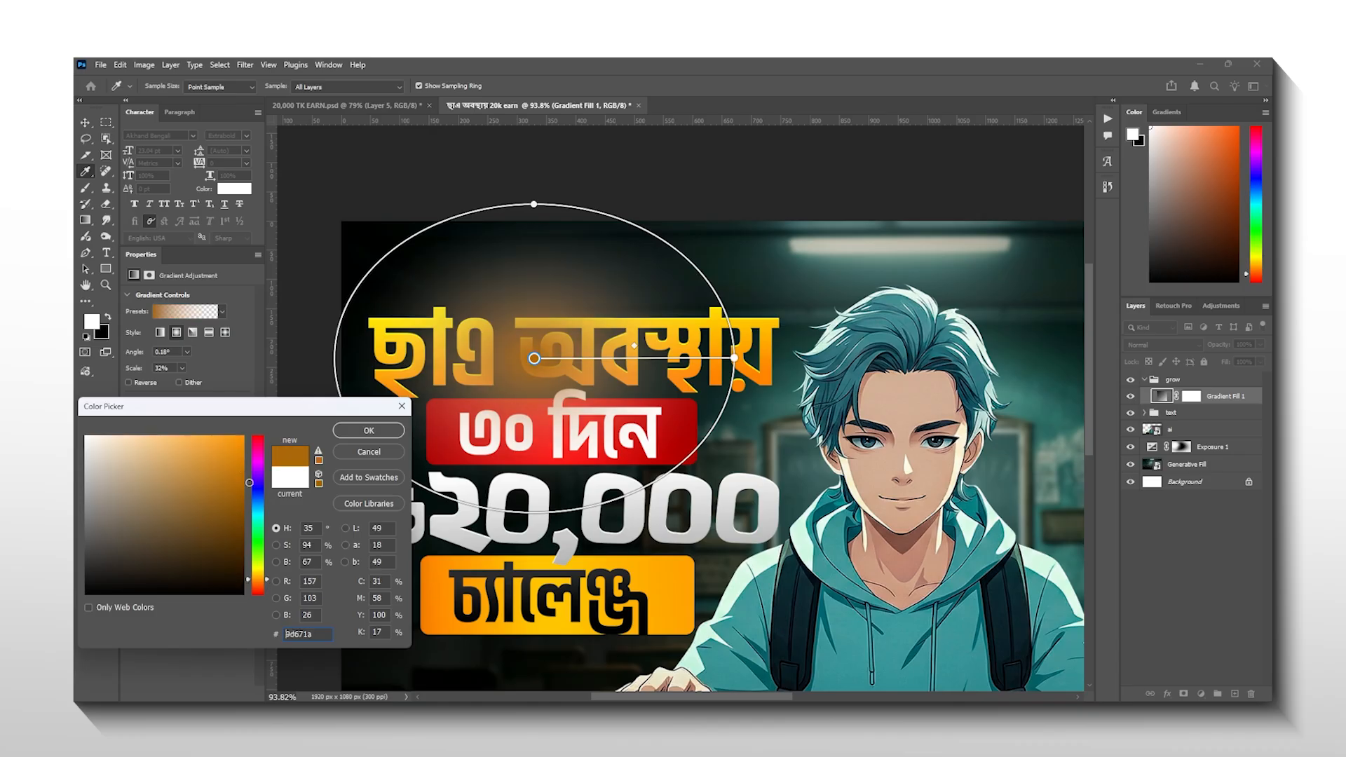
left_click(243, 478)
left_click(226, 525)
key("Return")
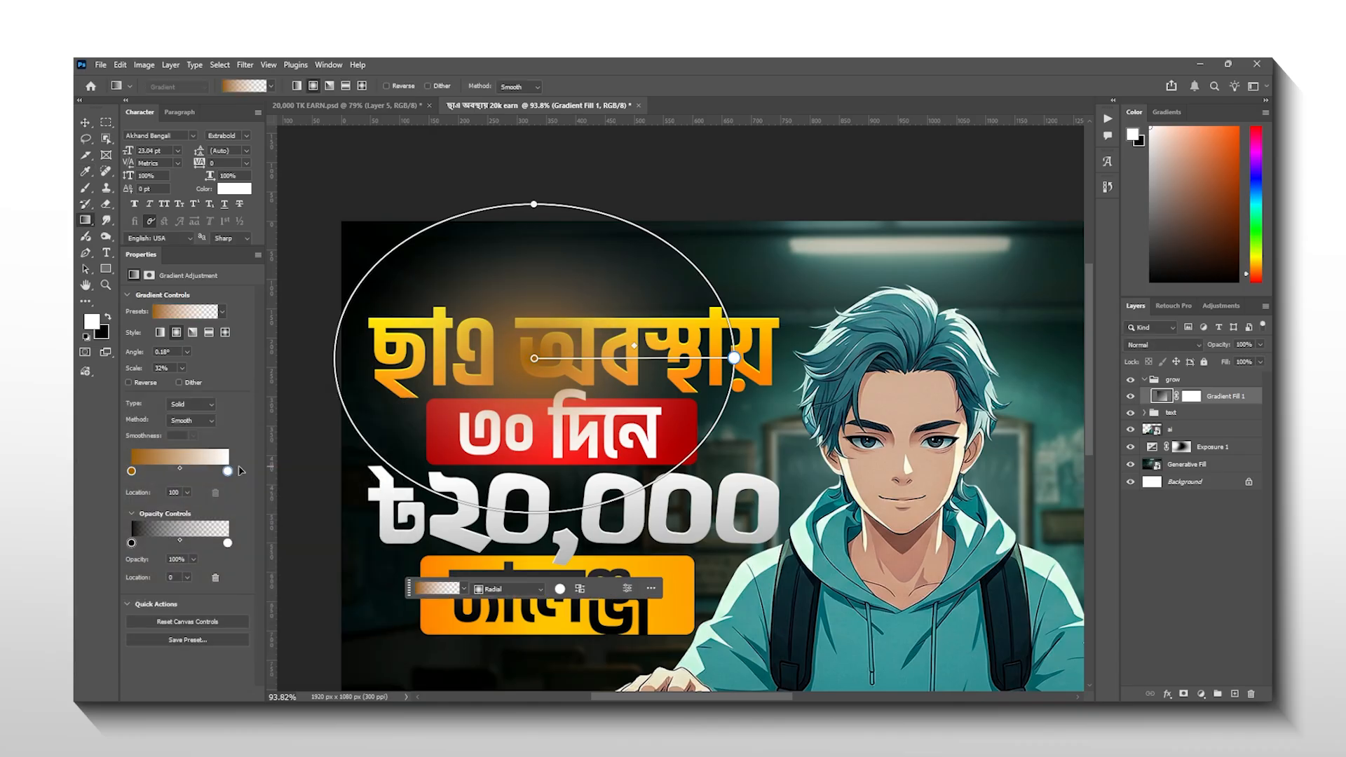
Set the ending colour stop to a matching dark orange and stretch the gradient into a wide, flat ellipse over the first headline line
double_click(228, 471)
key("Return")
mouse_move(534, 358)
left_mouse_down()
mouse_move(534, 201)
mouse_move(521, 321)
mouse_move(556, 366)
left_mouse_up()
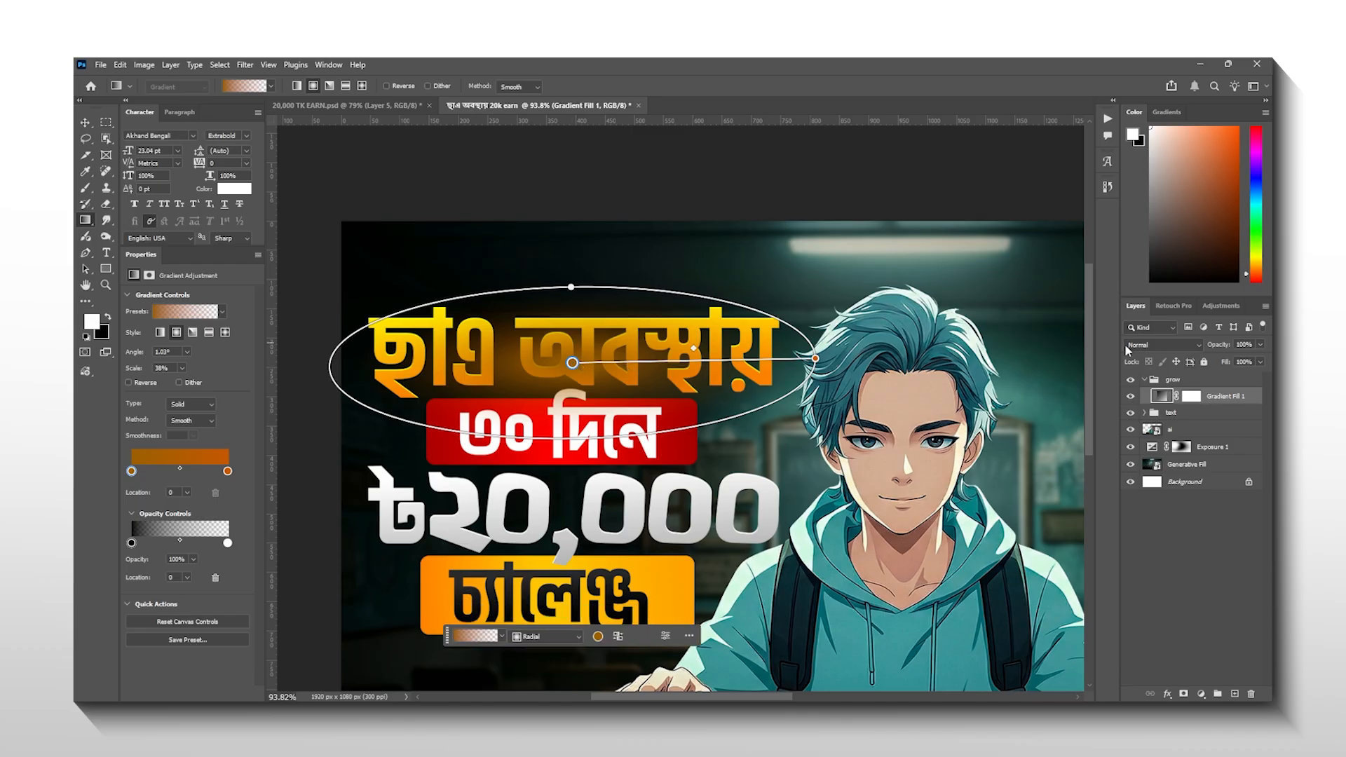
Set the orange glow to Linear Dodge (Add) at 80% opacity, nudge its centre and compare the image with and without it
left_click(1150, 343)
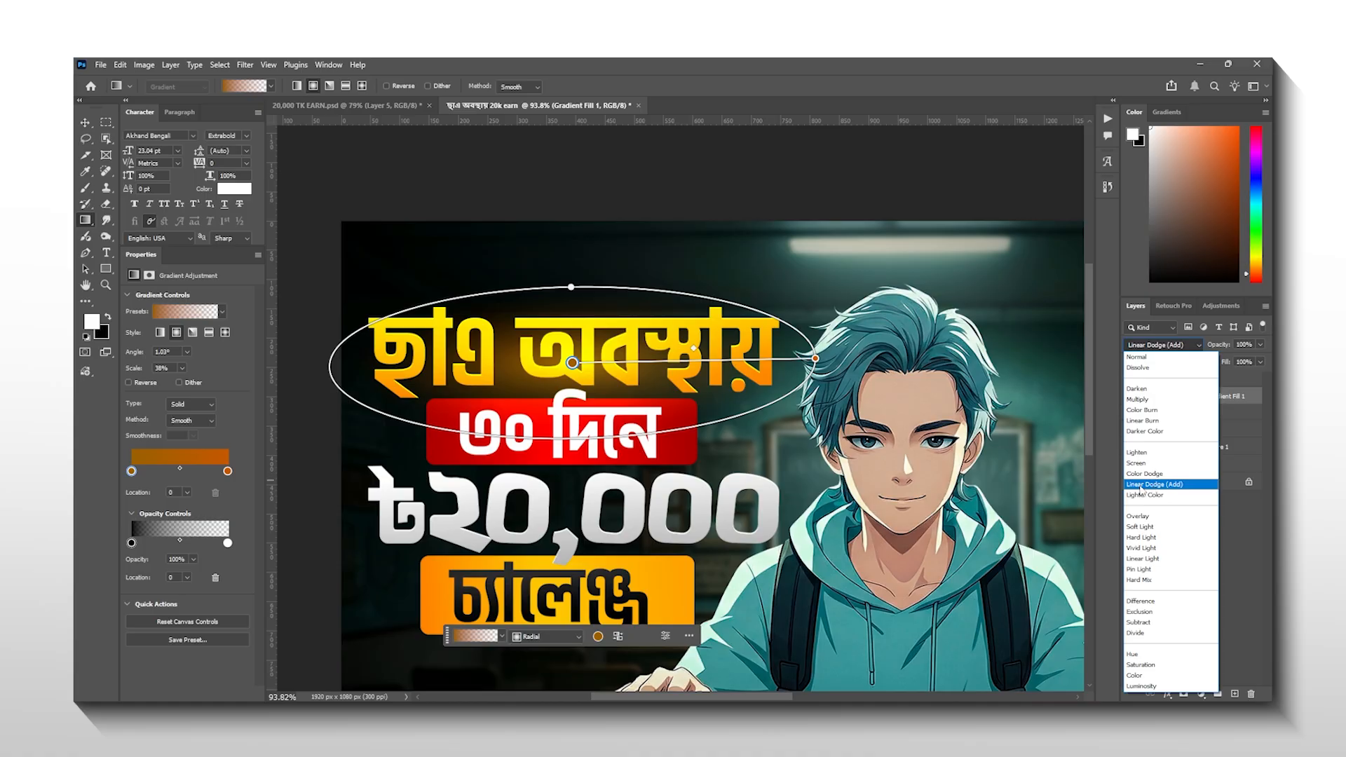
left_click(1140, 484)
left_click_drag(578, 363, 588, 358)
left_click(1129, 398)
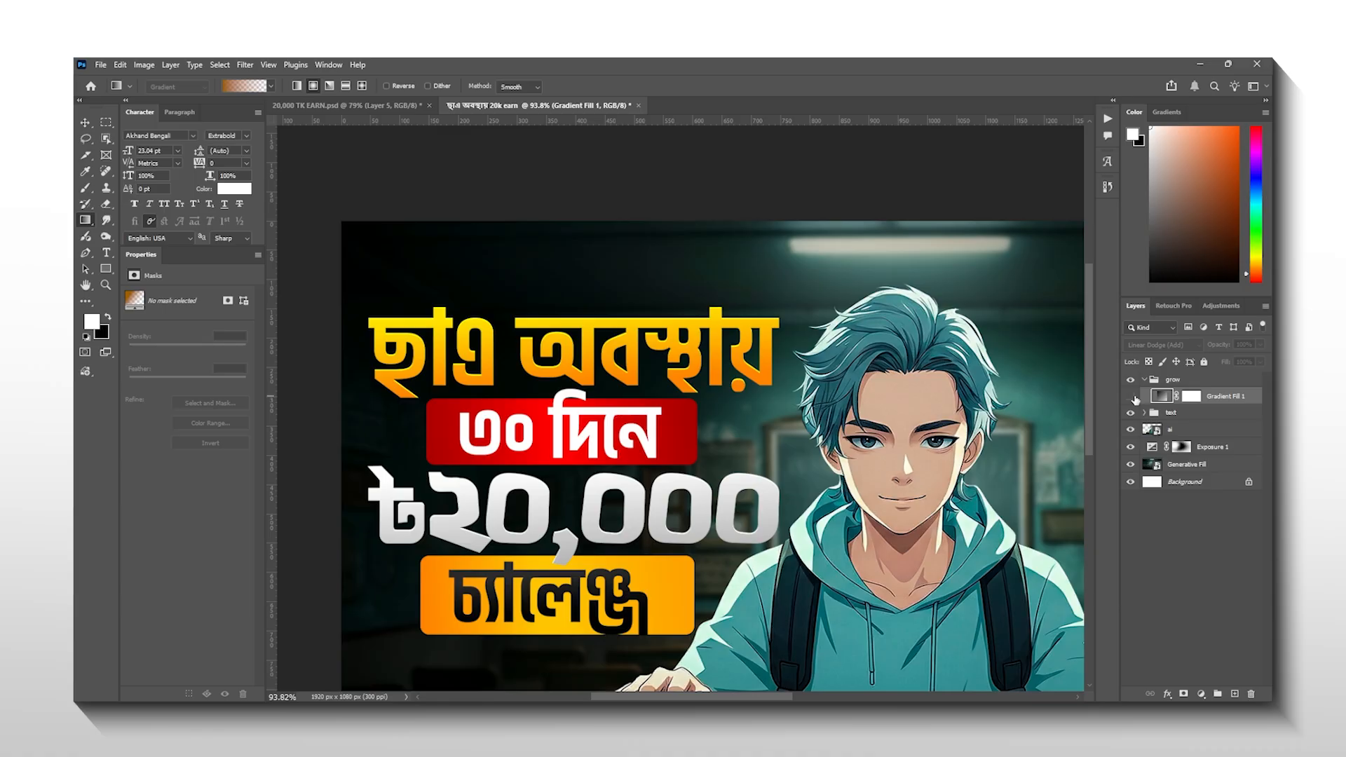
left_click(1134, 398)
left_click(1134, 399)
left_click(1134, 399)
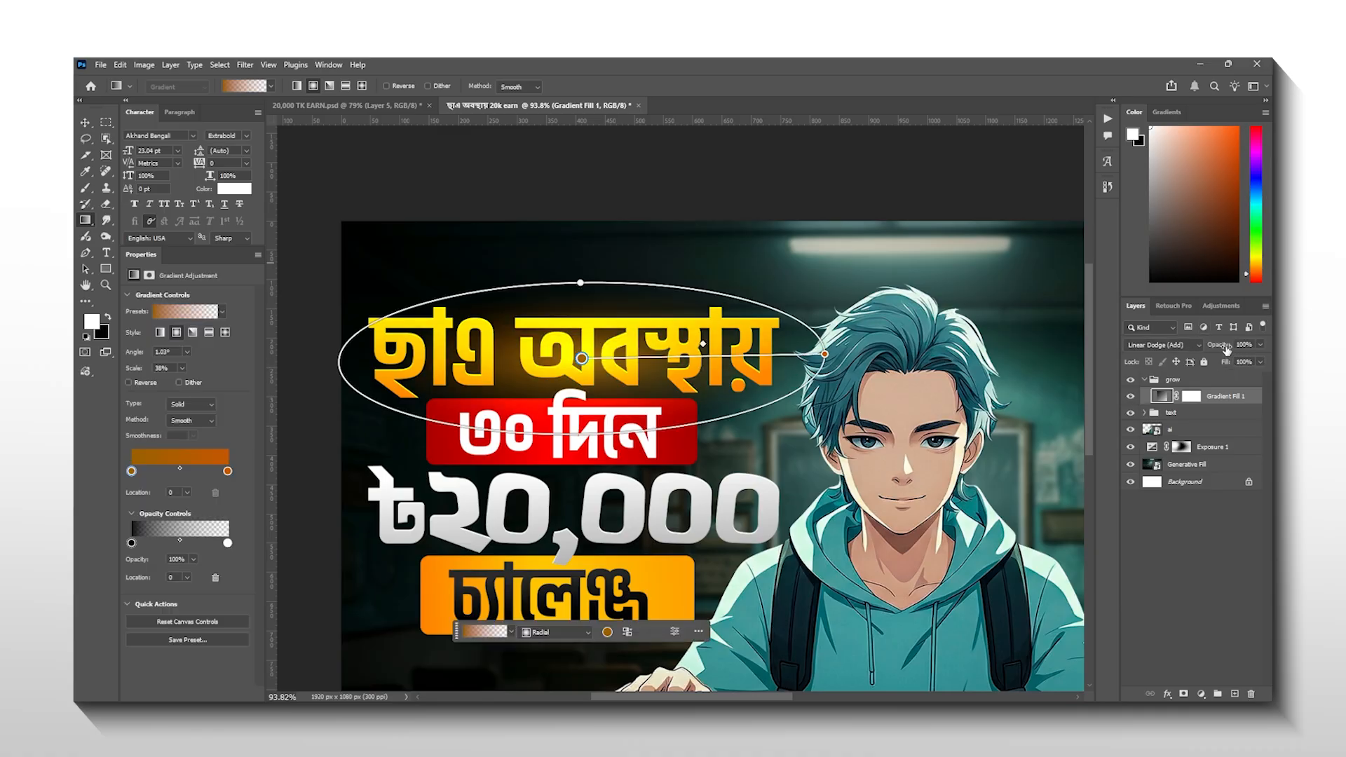
left_click(1146, 314)
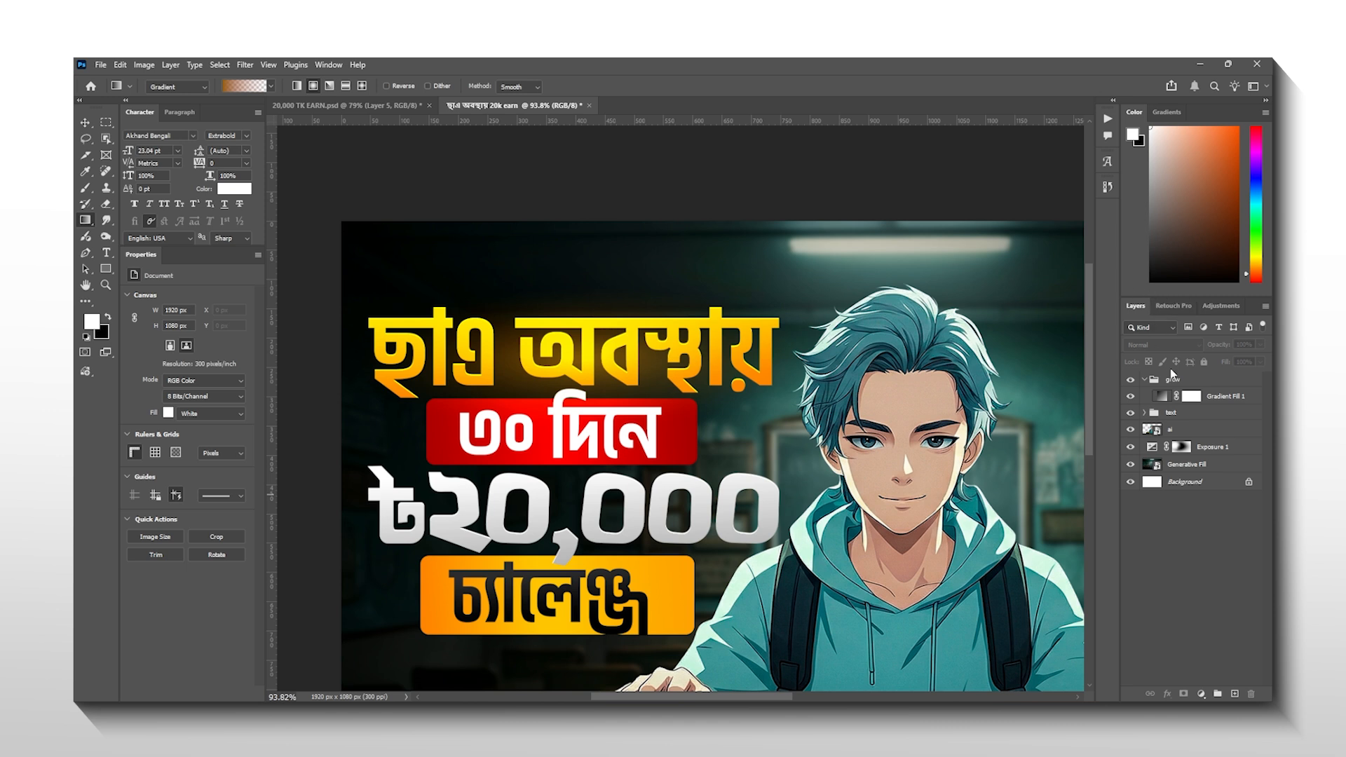
left_click(1215, 393)
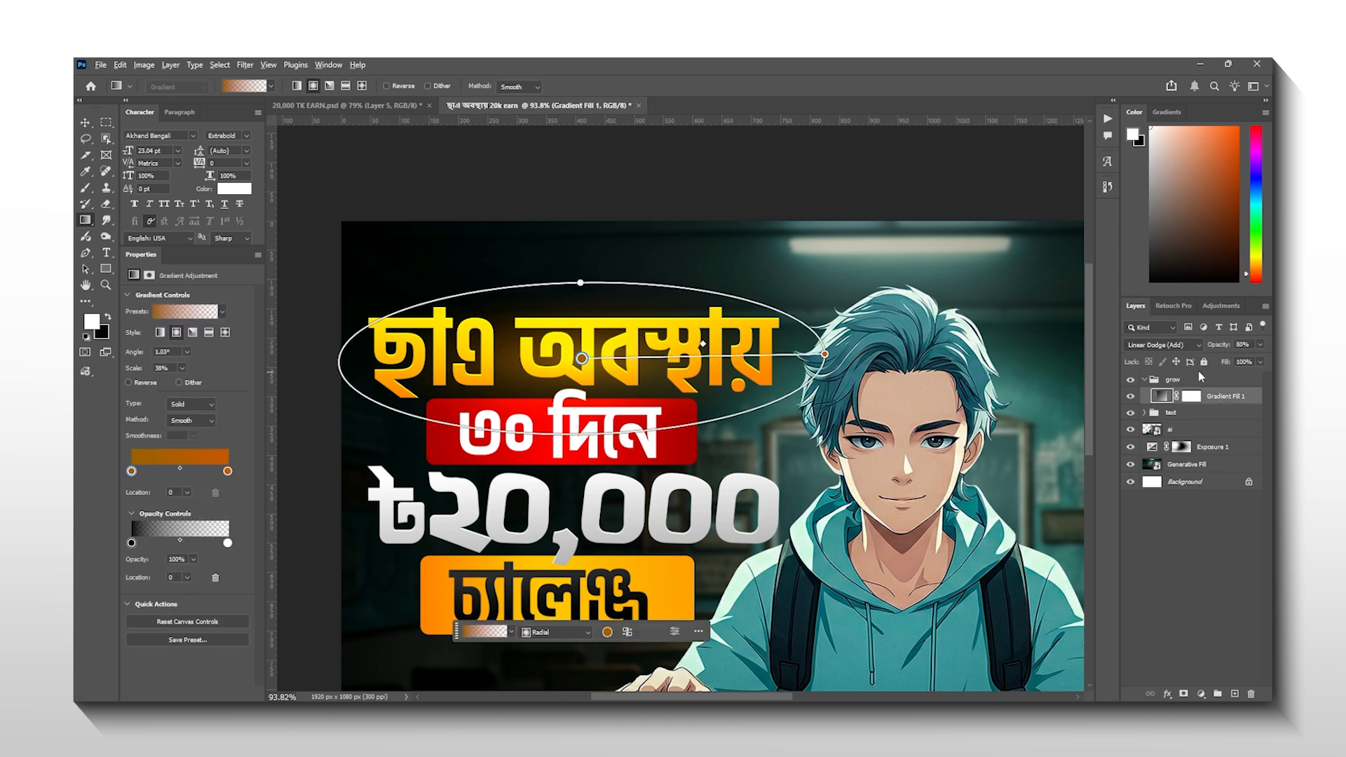
Duplicate the orange glow layer below the original and centre the copy over the চ্যালেঞ্জ box
left_click_drag(1219, 398, 1215, 413)
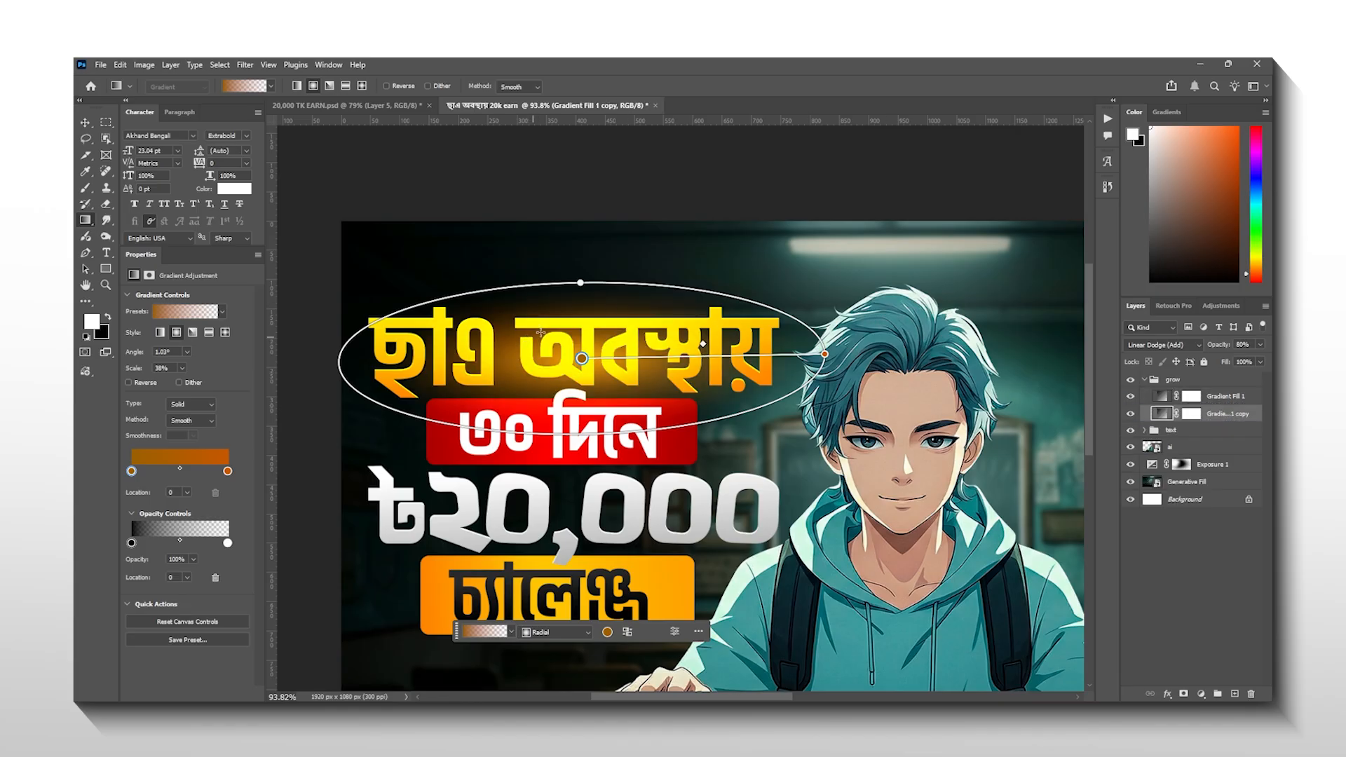
left_click_drag(581, 359, 663, 480)
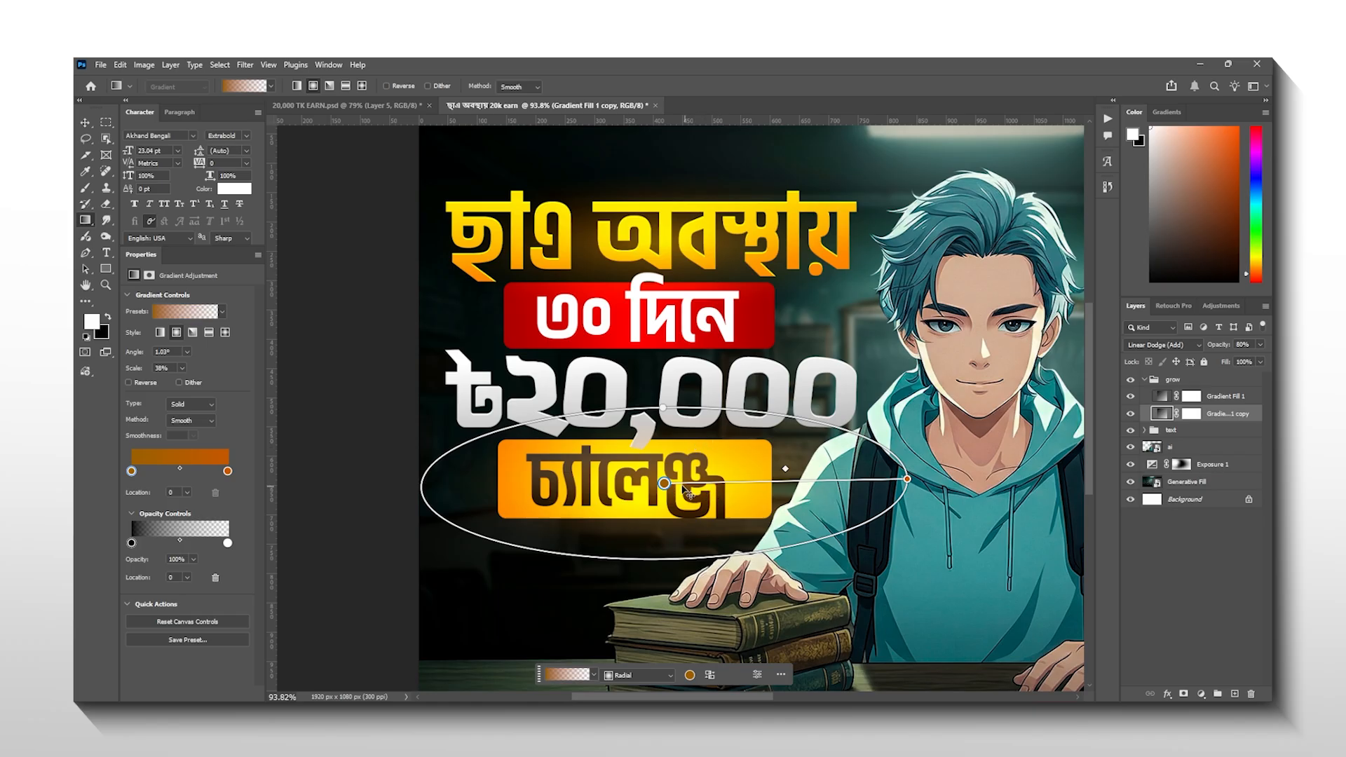
left_click_drag(663, 483, 651, 483)
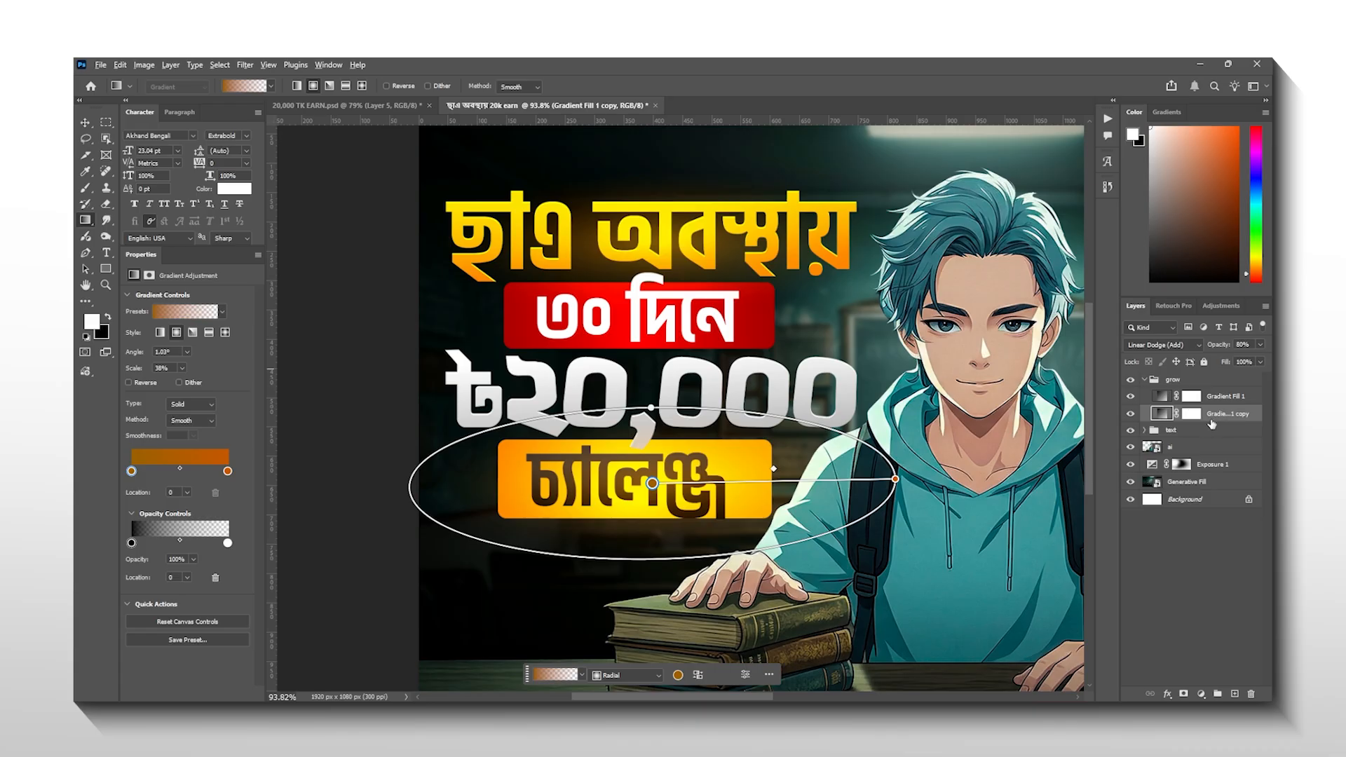
Duplicate the glow again, centre the copy over the ৩০ দিনে box and recolour both of its colour stops dark red
left_click_drag(1223, 413, 1228, 426)
left_click_drag(652, 483, 661, 321)
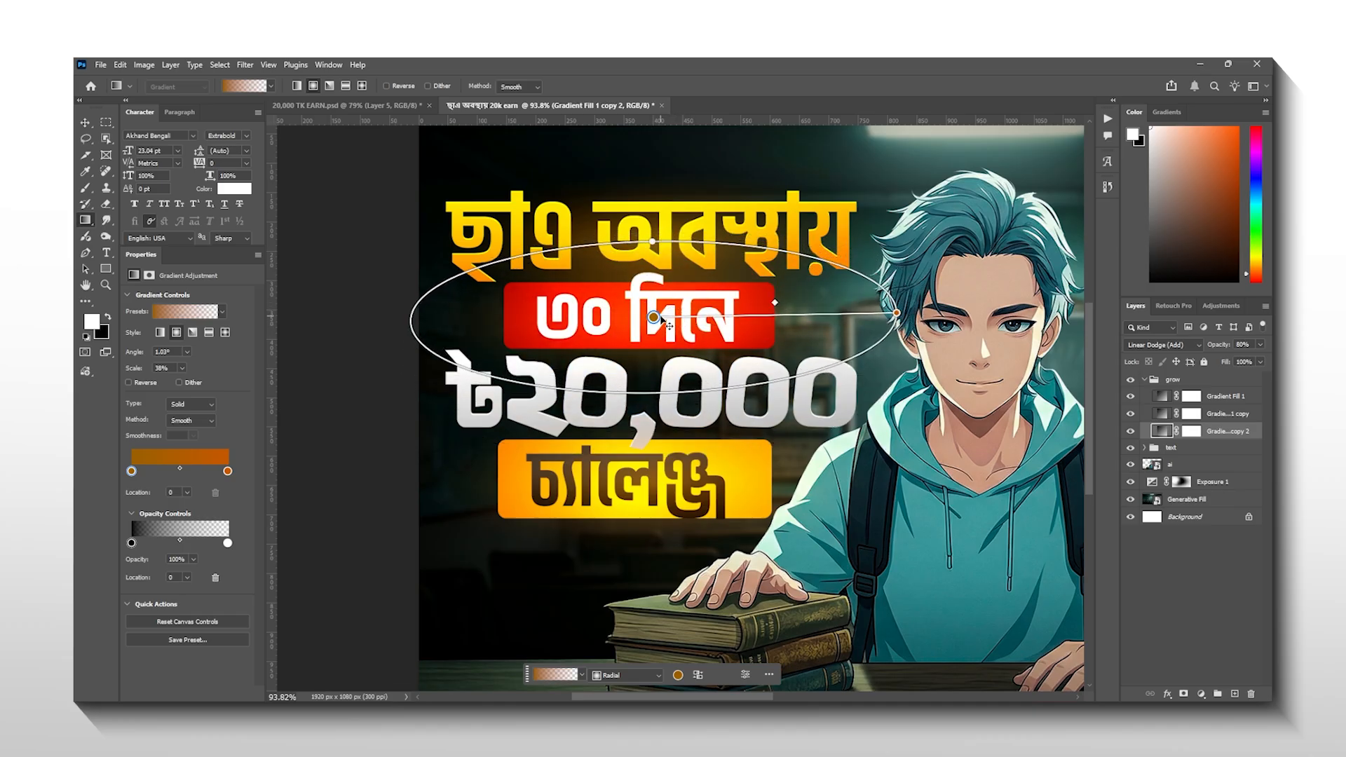
double_click(132, 472)
left_click_drag(264, 612, 264, 601)
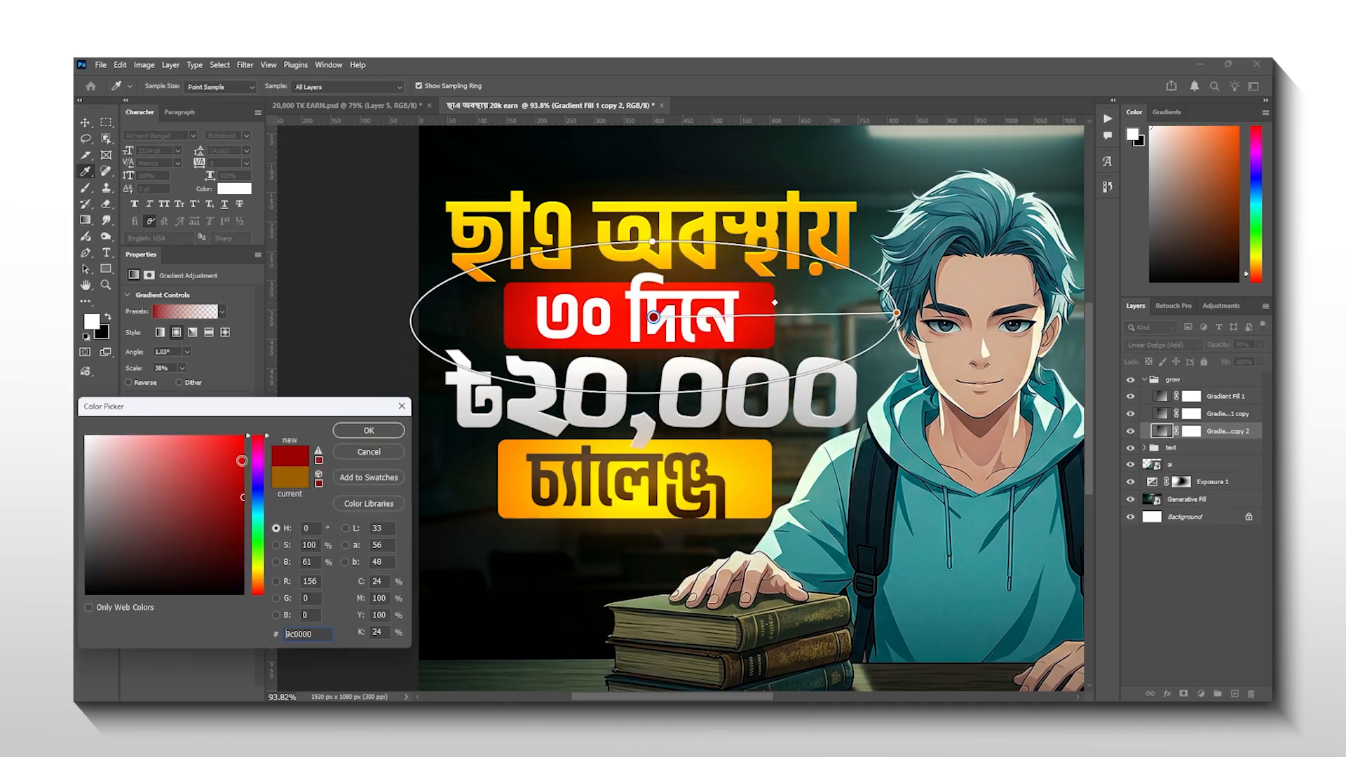
left_click(361, 583)
left_click(228, 471)
double_click(227, 471)
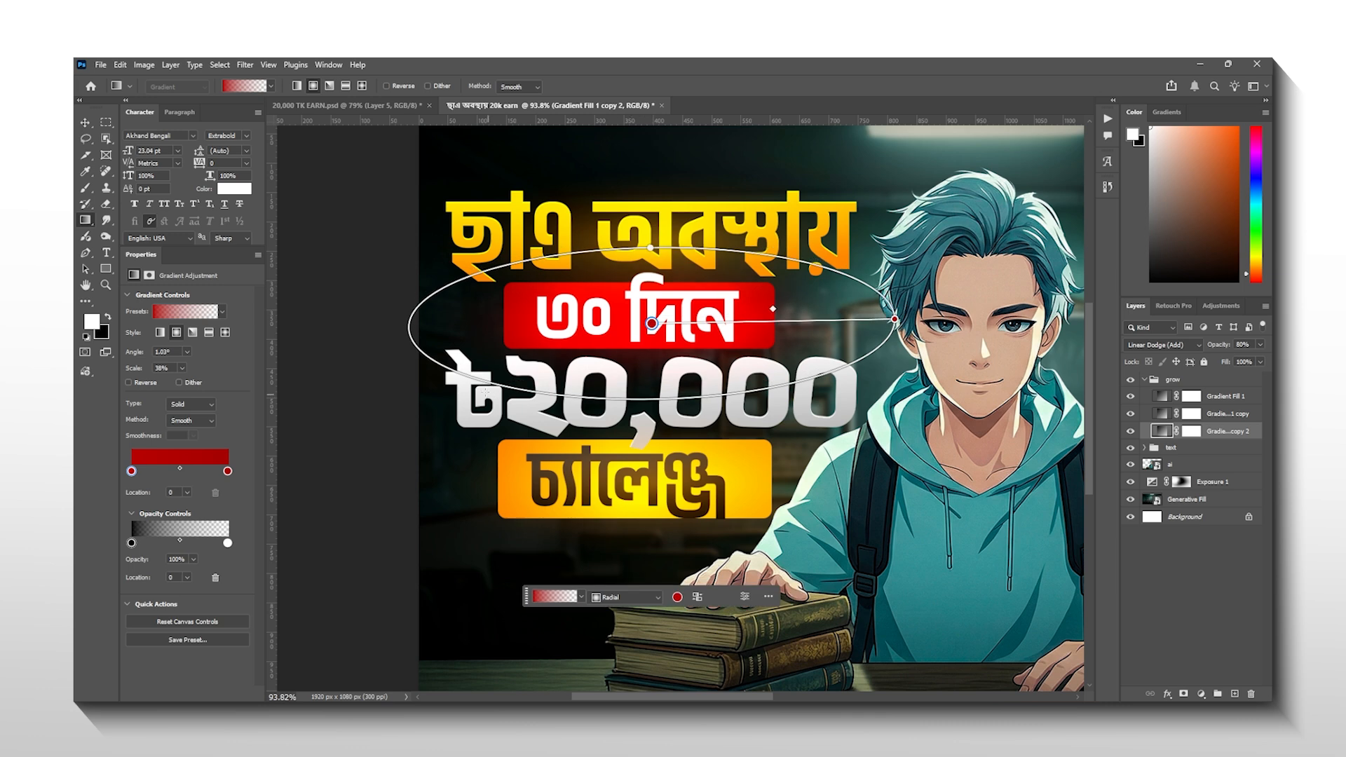
scroll(480, 389, "down", 1)
scroll(518, 460, "up", 3)
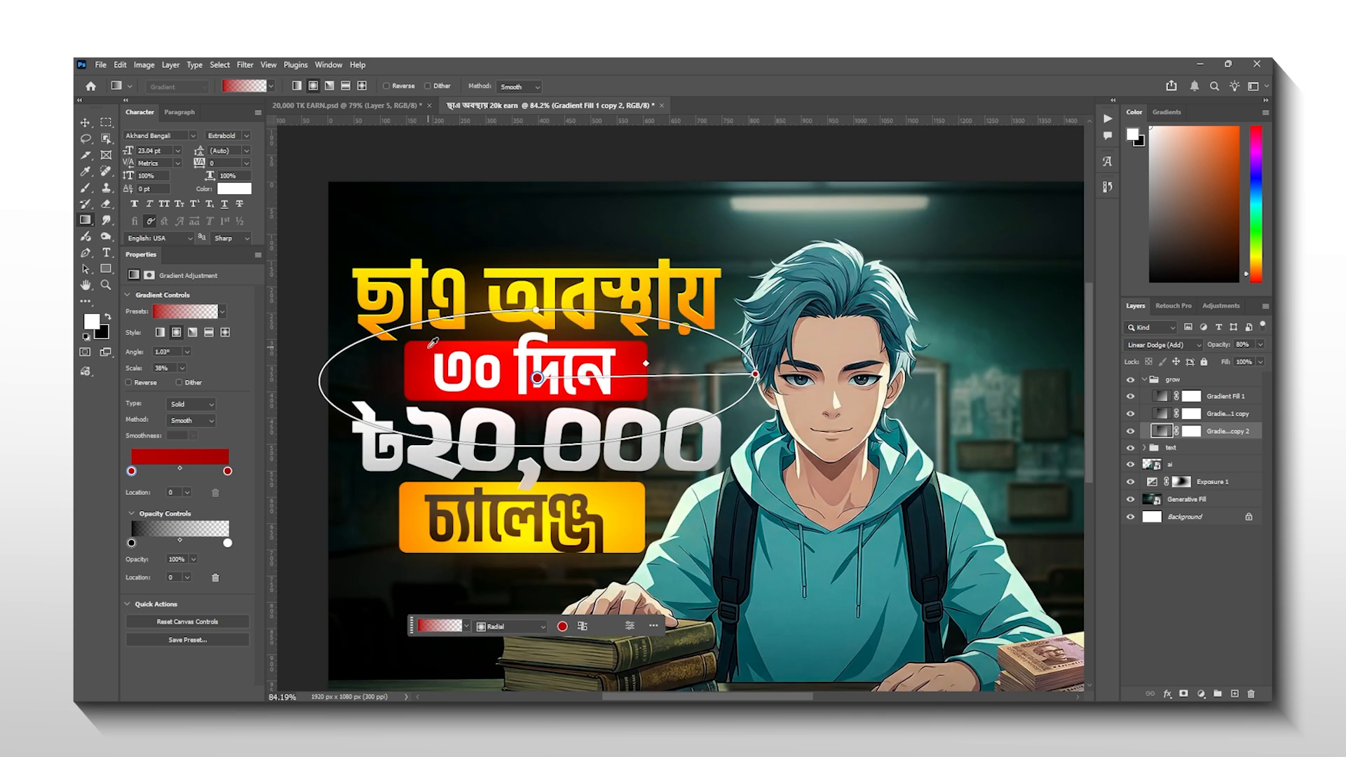
scroll(557, 349, "down", 3)
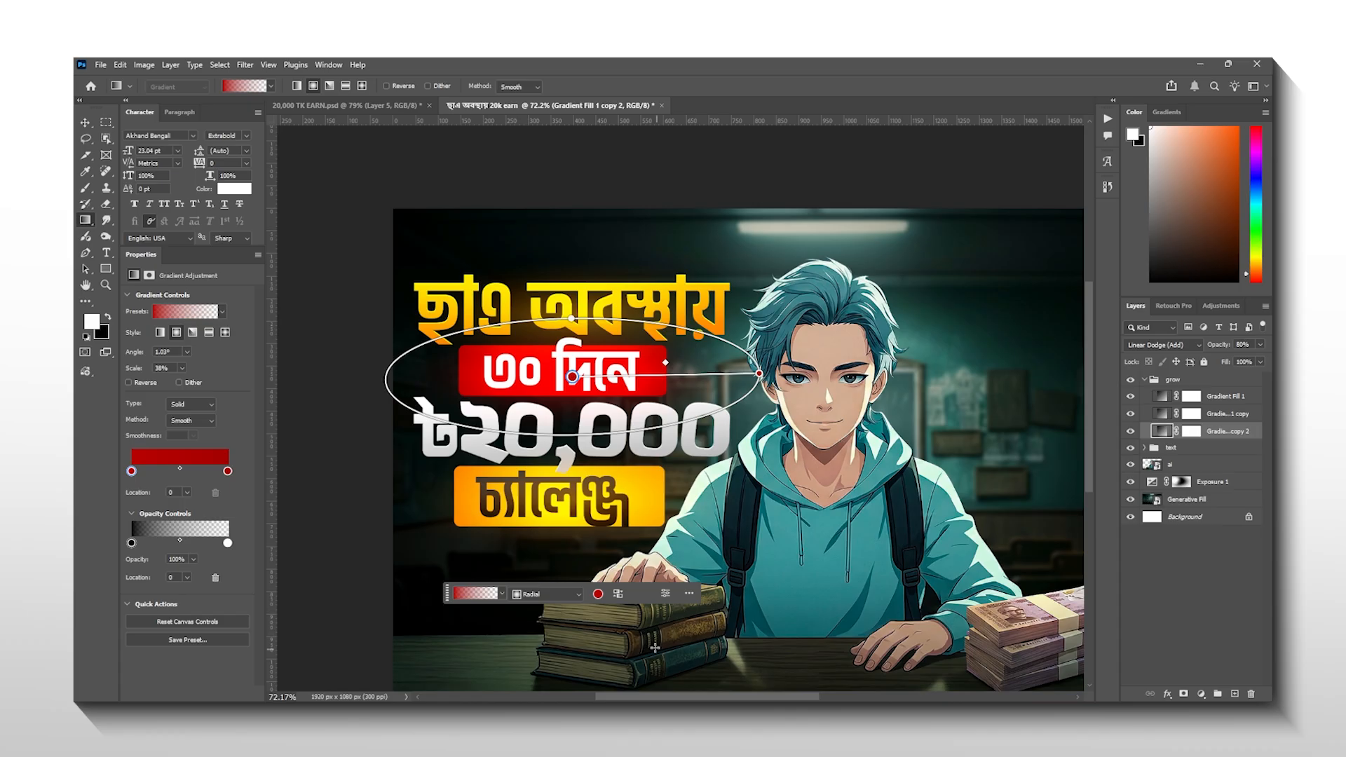
scroll(535, 484, "down", 1)
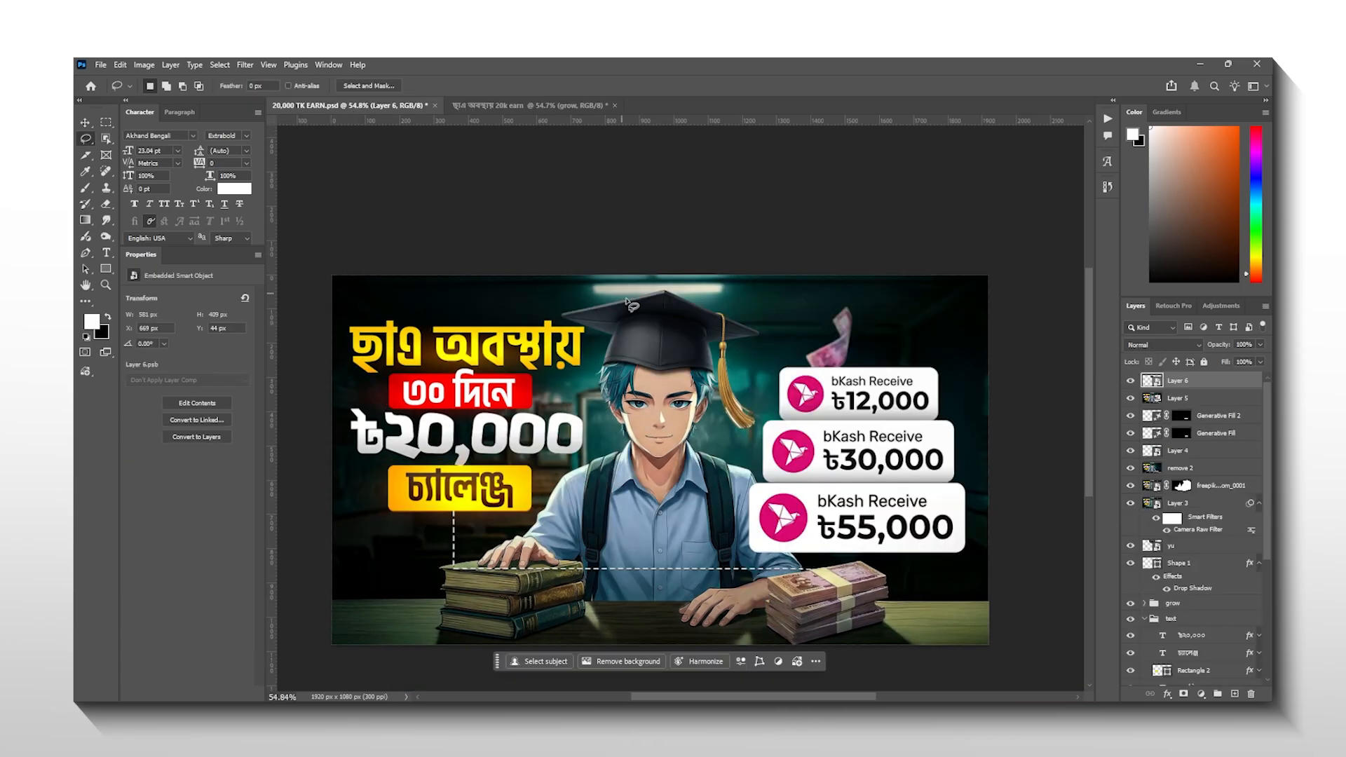
Copy the graduation cap layer from the reference document into the thumbnail document
mouse_move(658, 317)
left_mouse_down()
mouse_move(712, 337)
mouse_move(585, 307)
mouse_move(740, 396)
mouse_move(748, 324)
mouse_move(672, 319)
left_mouse_up()
key("ctrl+d")
mouse_move(1177, 380)
left_mouse_down()
mouse_move(808, 315)
mouse_move(533, 106)
mouse_move(641, 275)
mouse_move(633, 306)
mouse_move(654, 353)
left_mouse_up()
key("ctrl+t")
Scale the graduation cap to about 107% and position it so it sits snugly on the student's hair
scroll(656, 341, "up", 5)
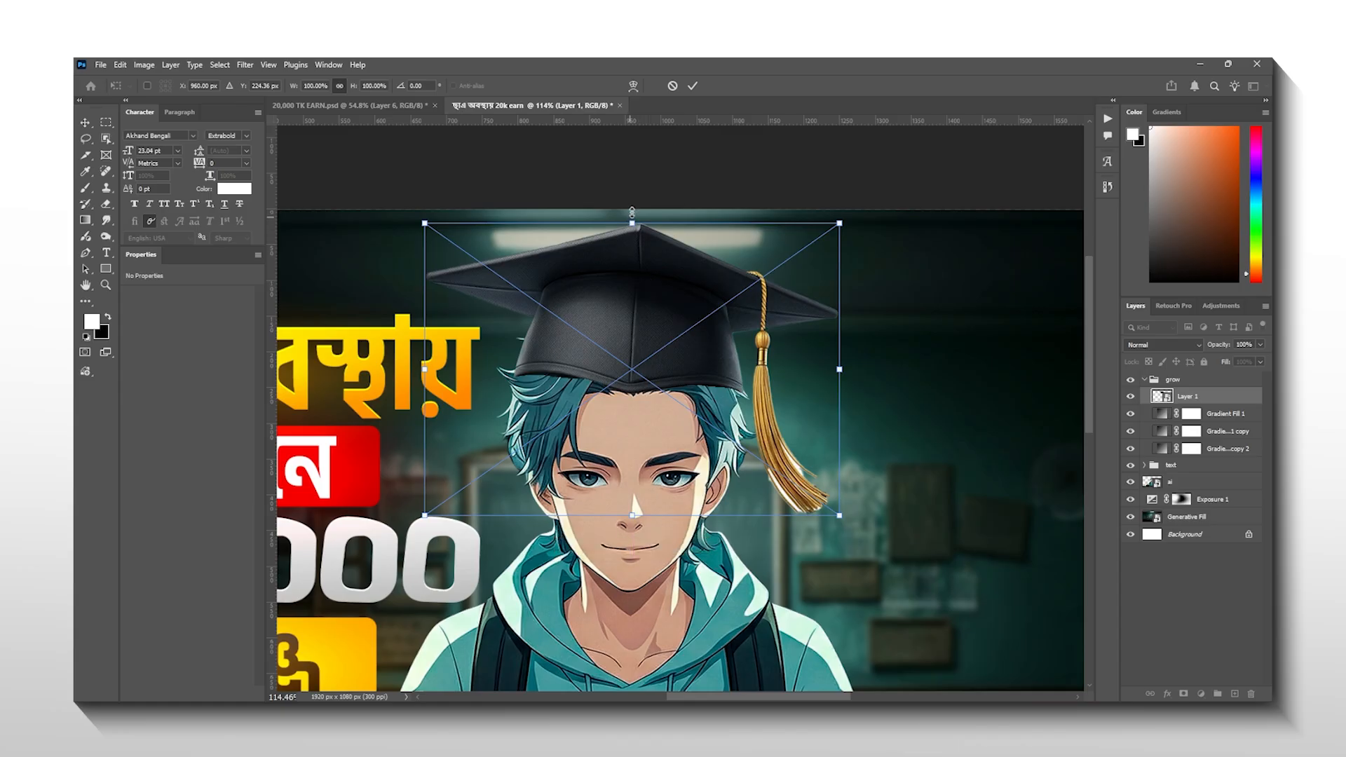
left_click_drag(632, 220, 632, 194)
left_click_drag(674, 253, 675, 279)
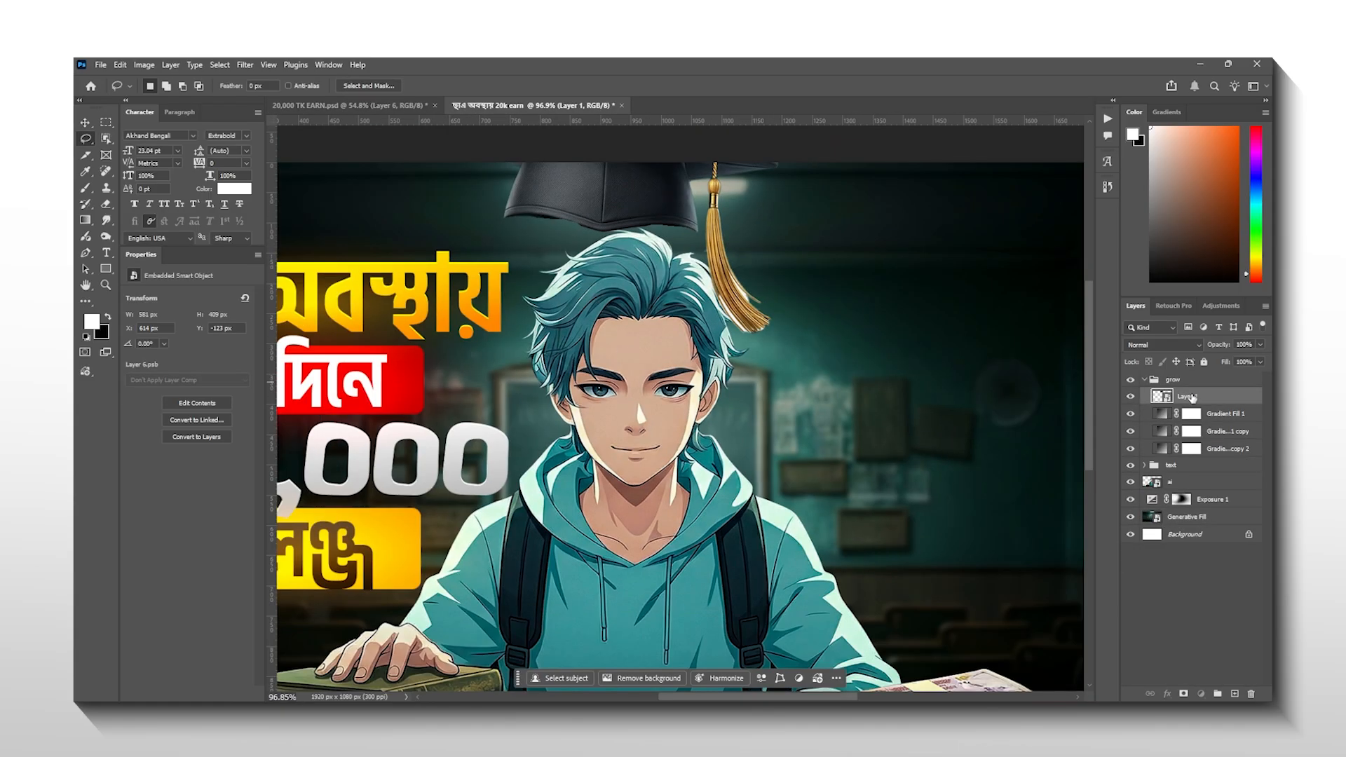
key("ctrl+t")
left_click_drag(638, 204, 638, 238)
scroll(621, 388, "up", 2)
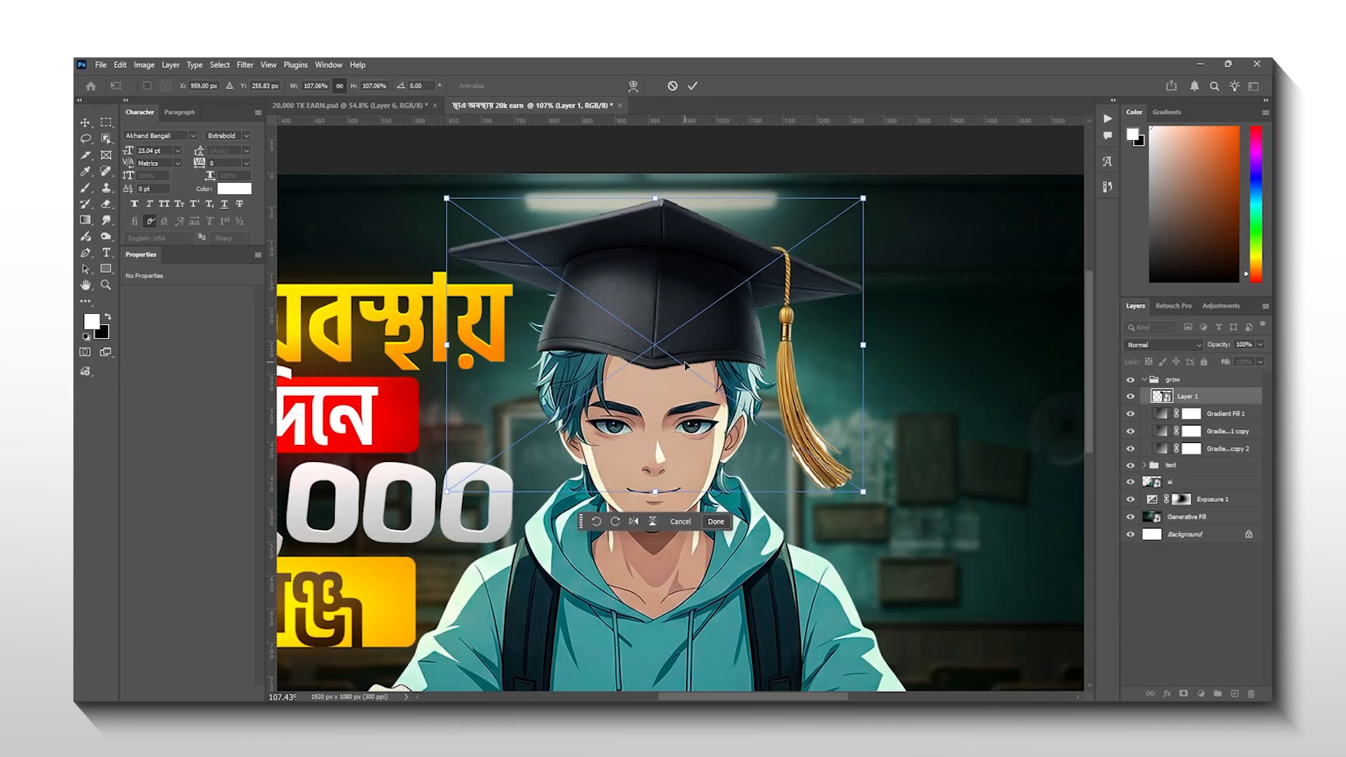
scroll(621, 388, "up", 3)
scroll(621, 388, "up", 2)
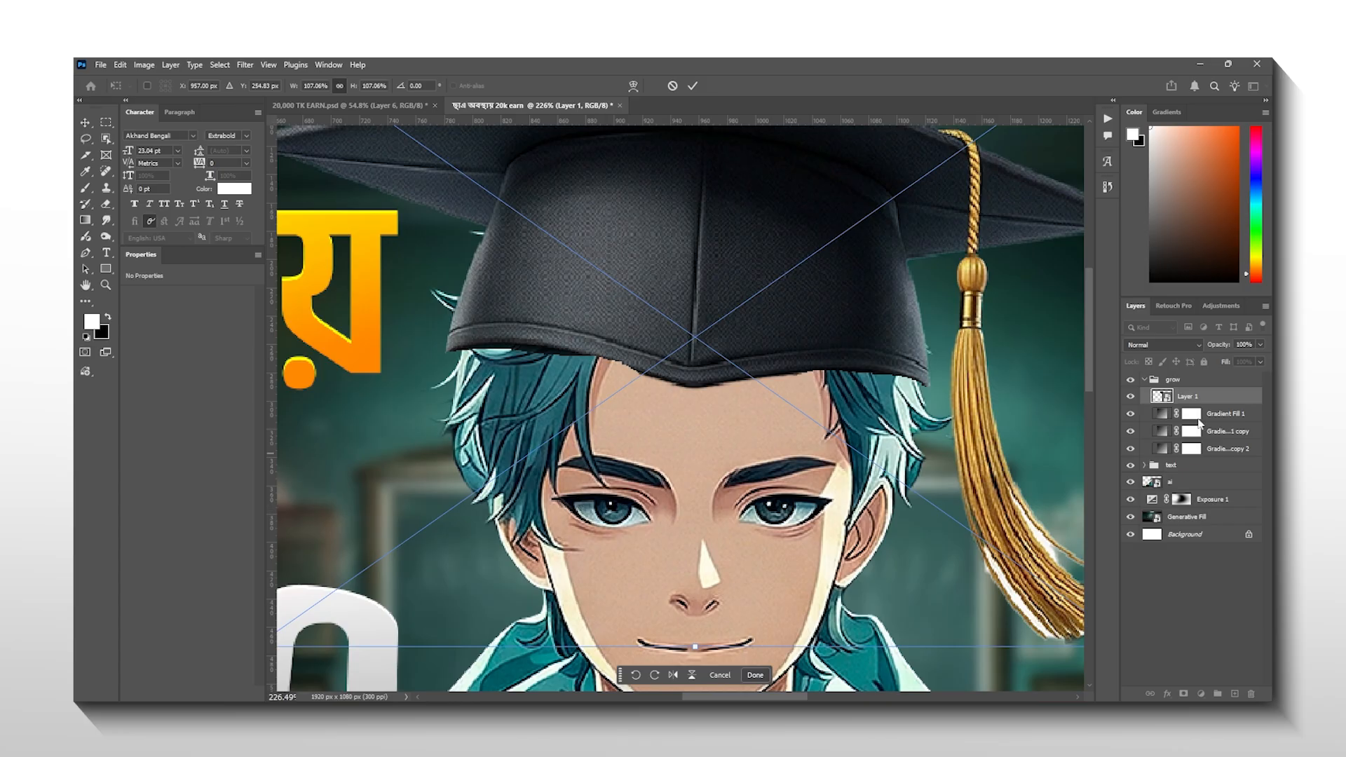
Paint a soft black shadow under the cap's brim with a 60 px Soft Round brush on a new layer beneath the cap
left_click(1199, 421)
left_click(1233, 694)
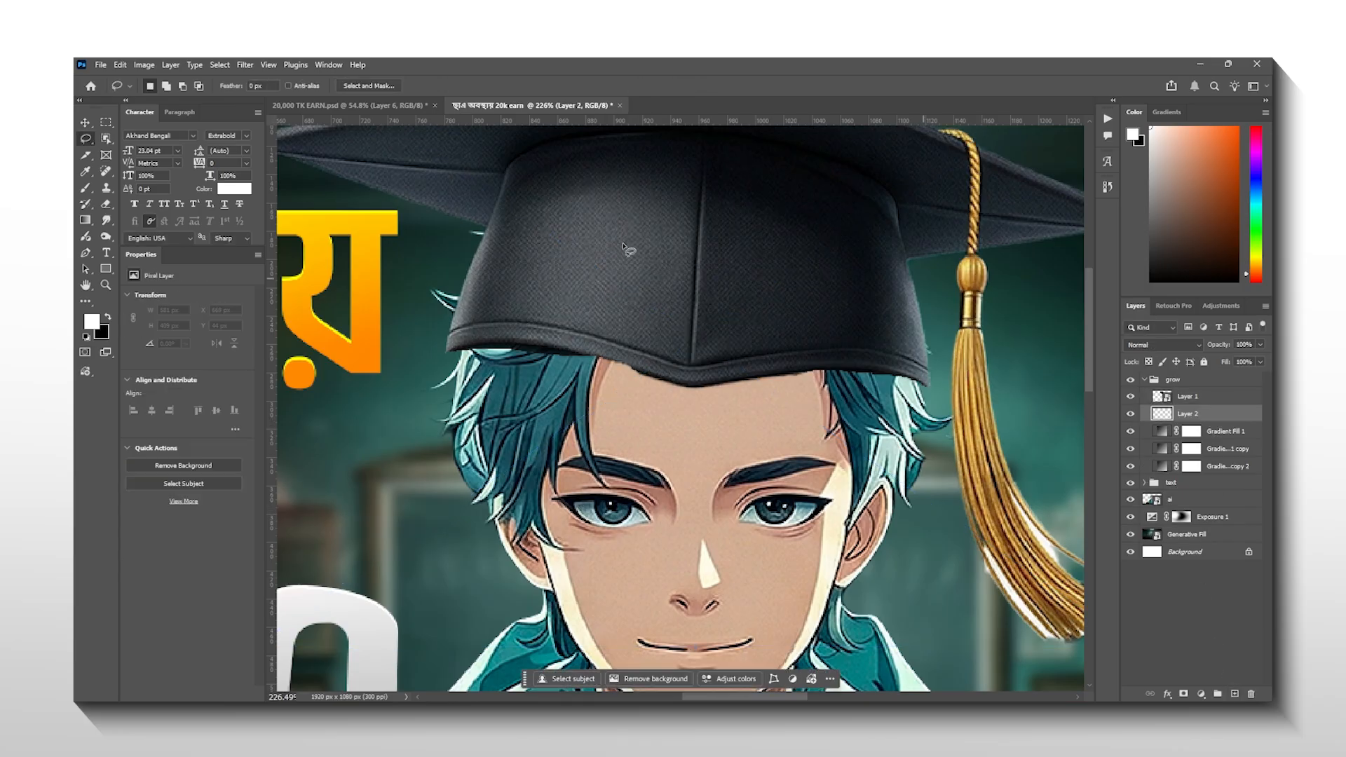
left_click(85, 187)
right_click(633, 354)
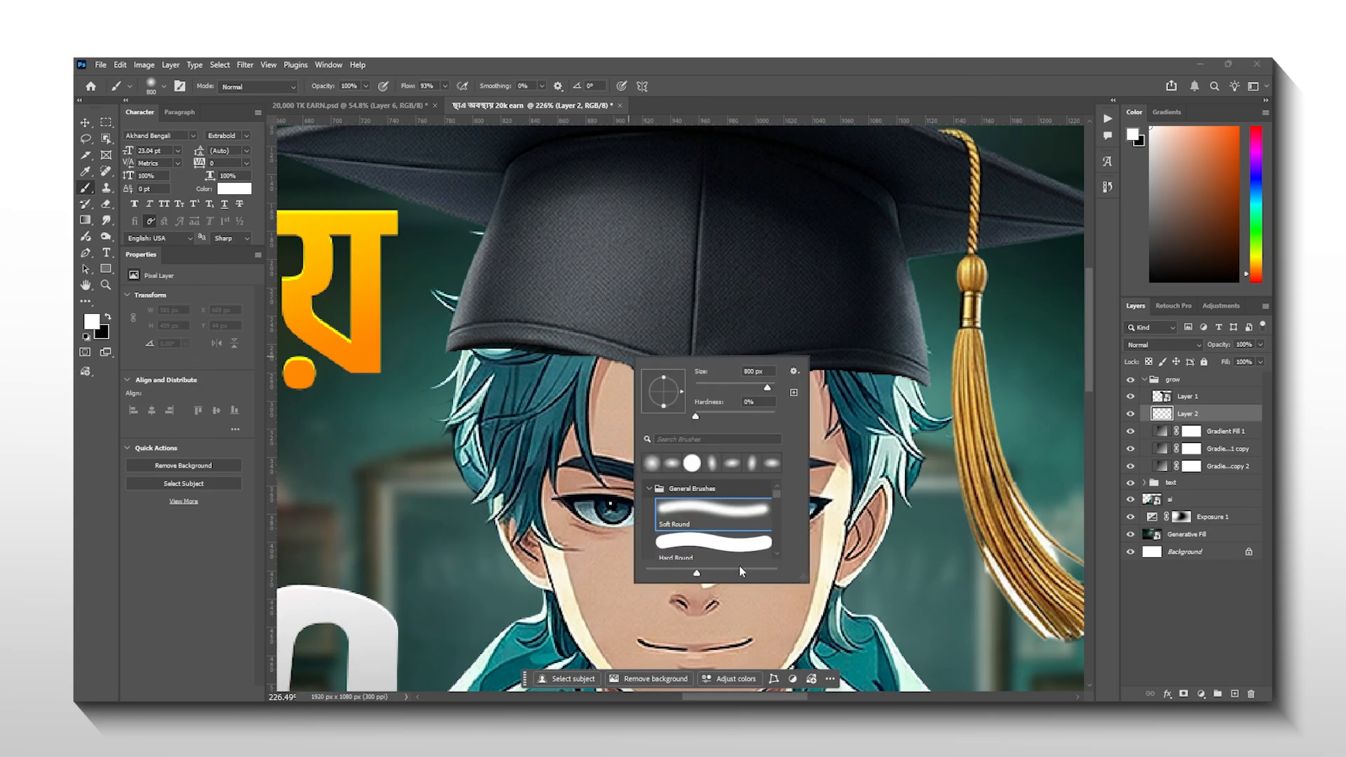
left_click(107, 319)
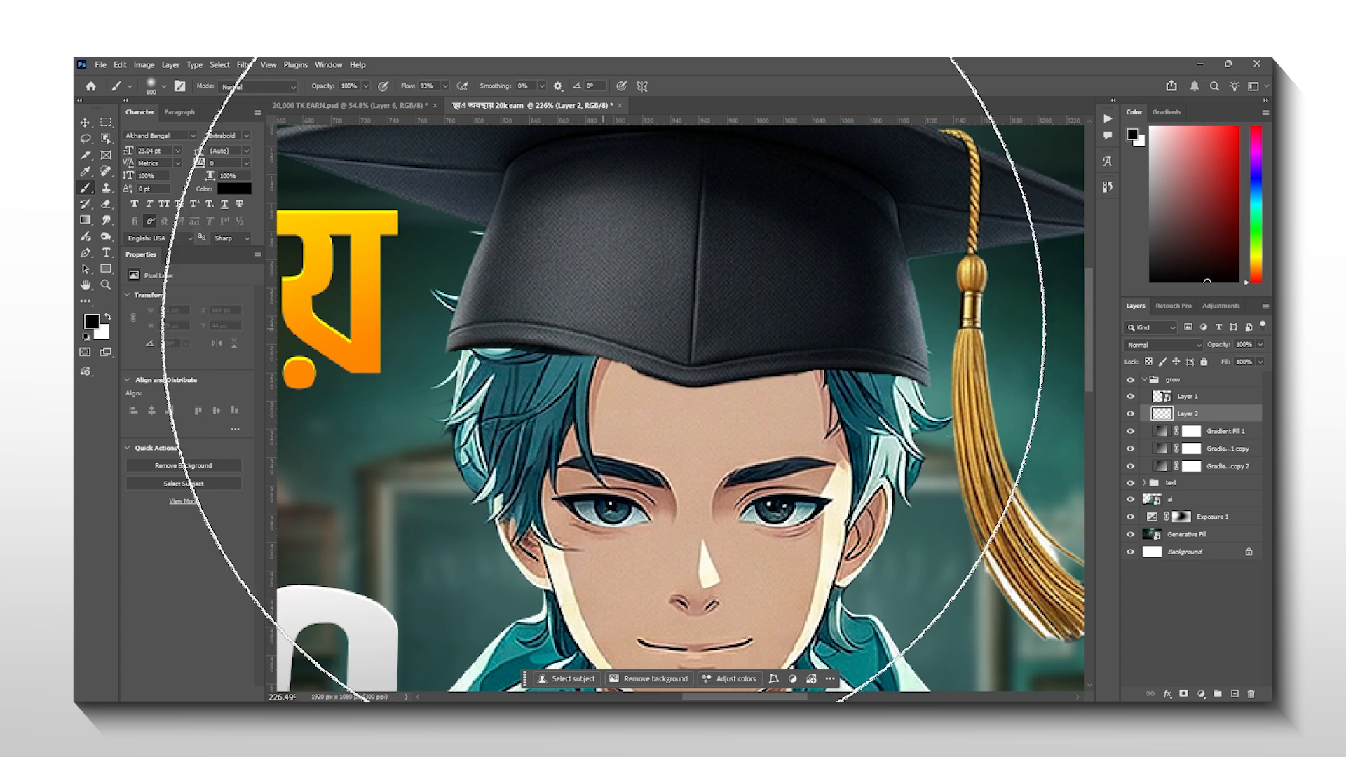
key("bracketleft")
key("bracketleft")
key("bracketleft")
key("bracketleft")
key("bracketleft")
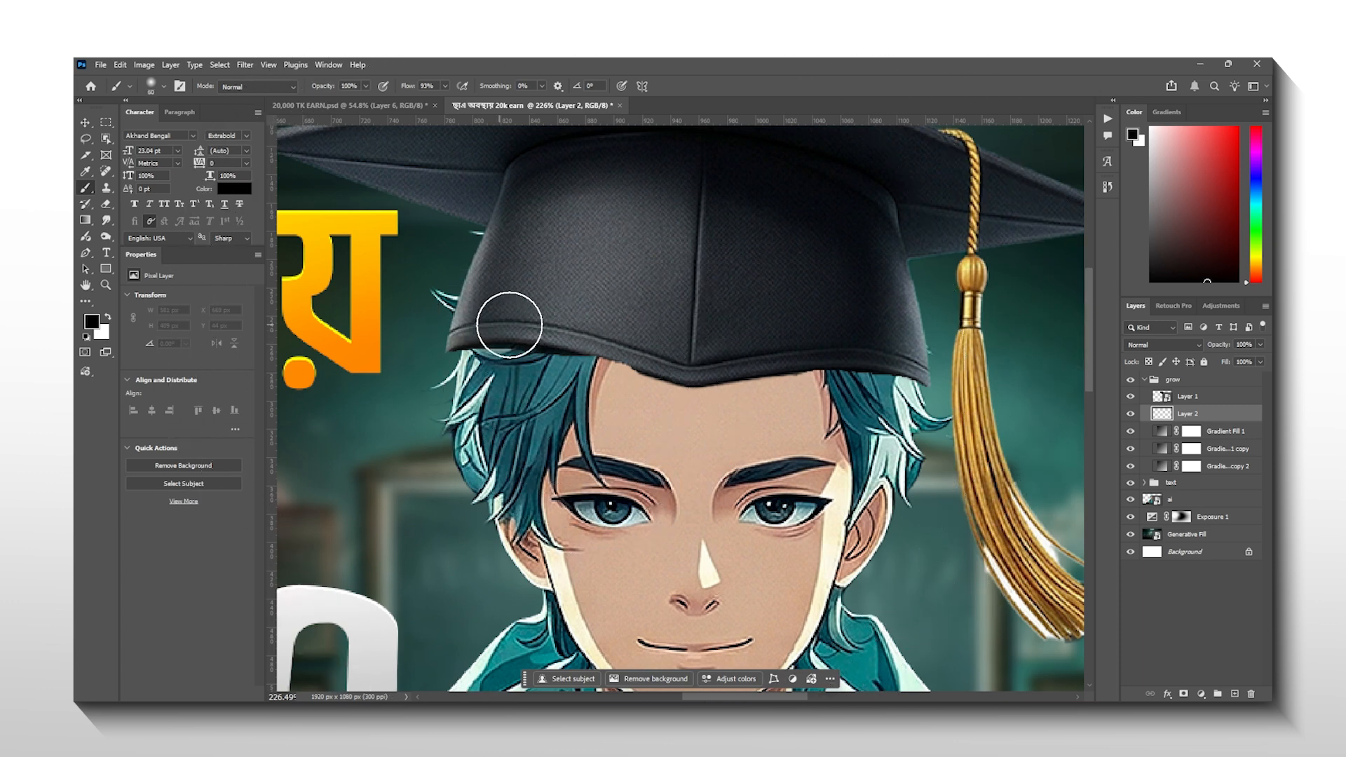
mouse_move(511, 316)
left_mouse_down()
mouse_move(745, 342)
mouse_move(877, 324)
mouse_move(742, 349)
mouse_move(489, 328)
mouse_move(850, 340)
left_mouse_up()
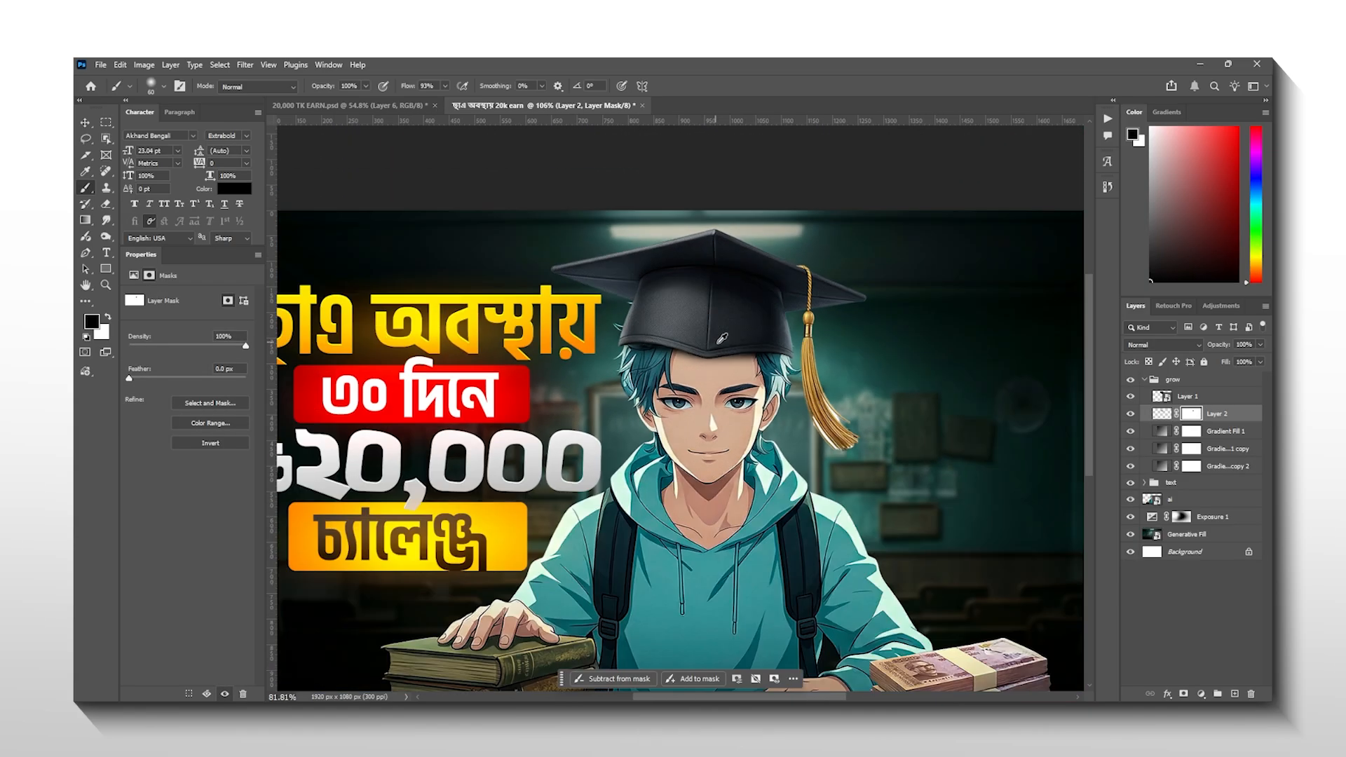
scroll(722, 338, "down", 3)
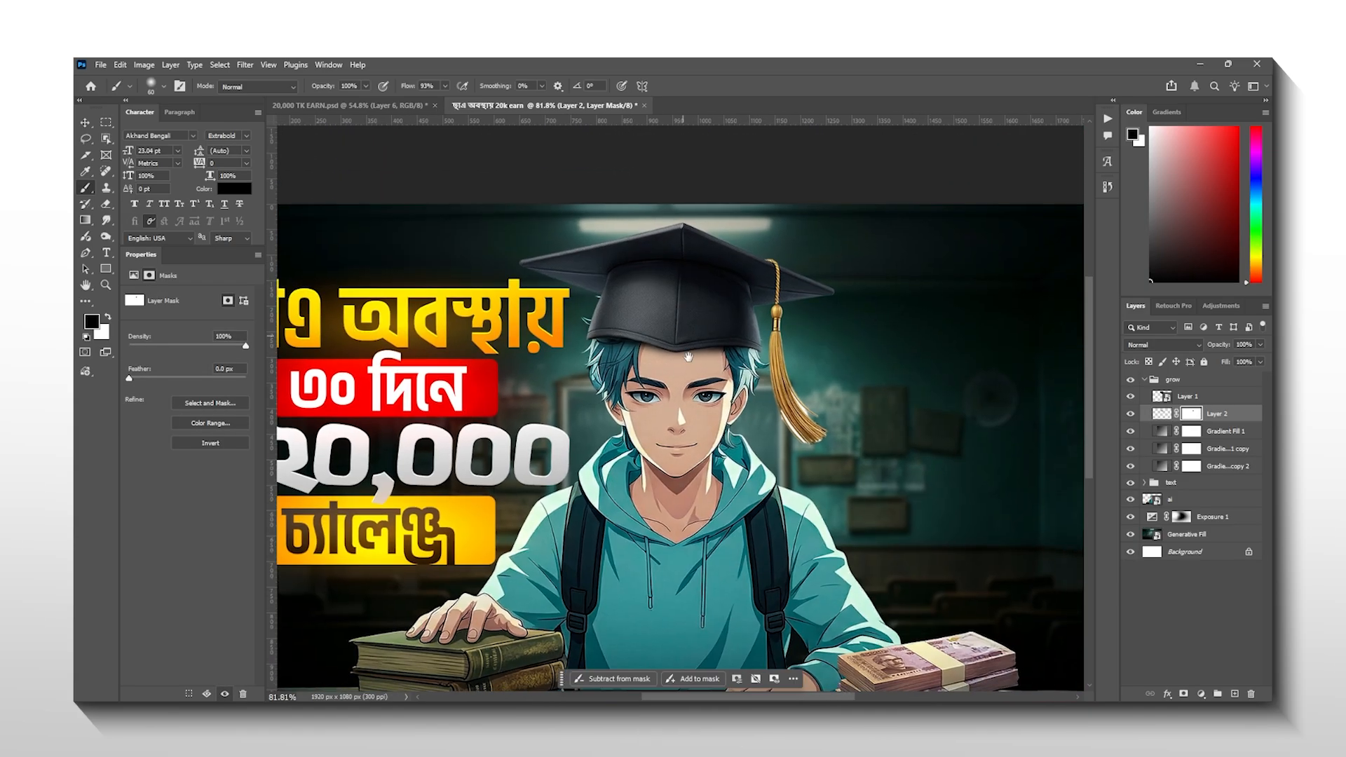
key("alt+bracketright")
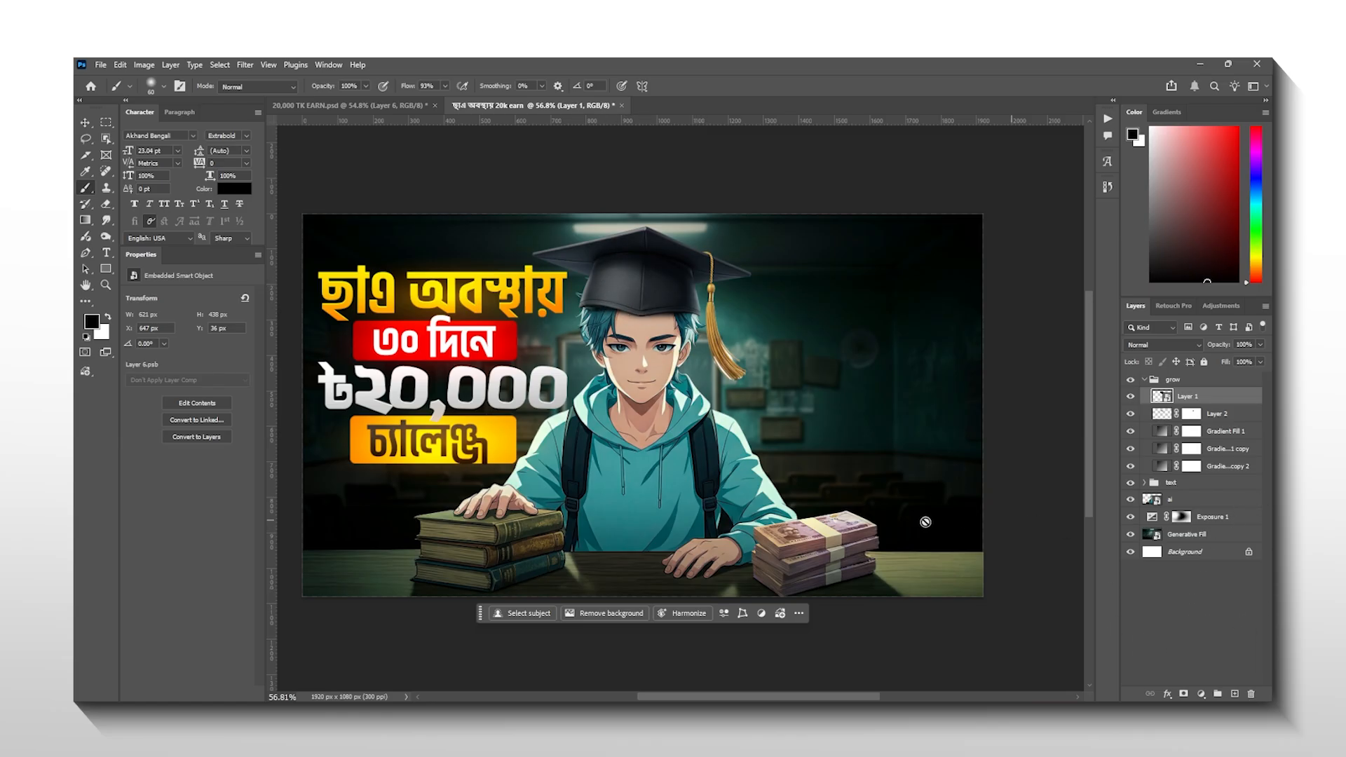
Outline the three bKash Receive boxes in the reference document with a marquee to examine their placement, and return to the thumbnail document
key("ctrl+Tab")
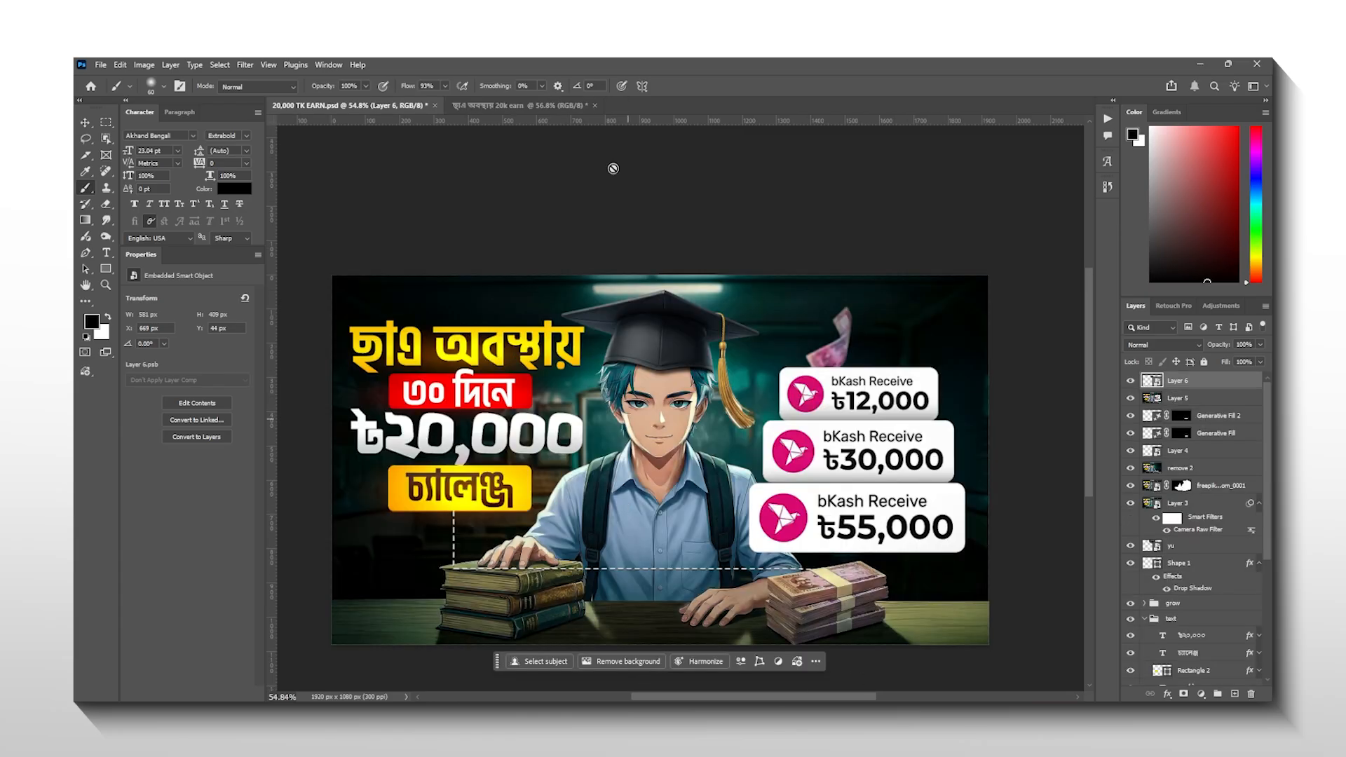
left_click(106, 122)
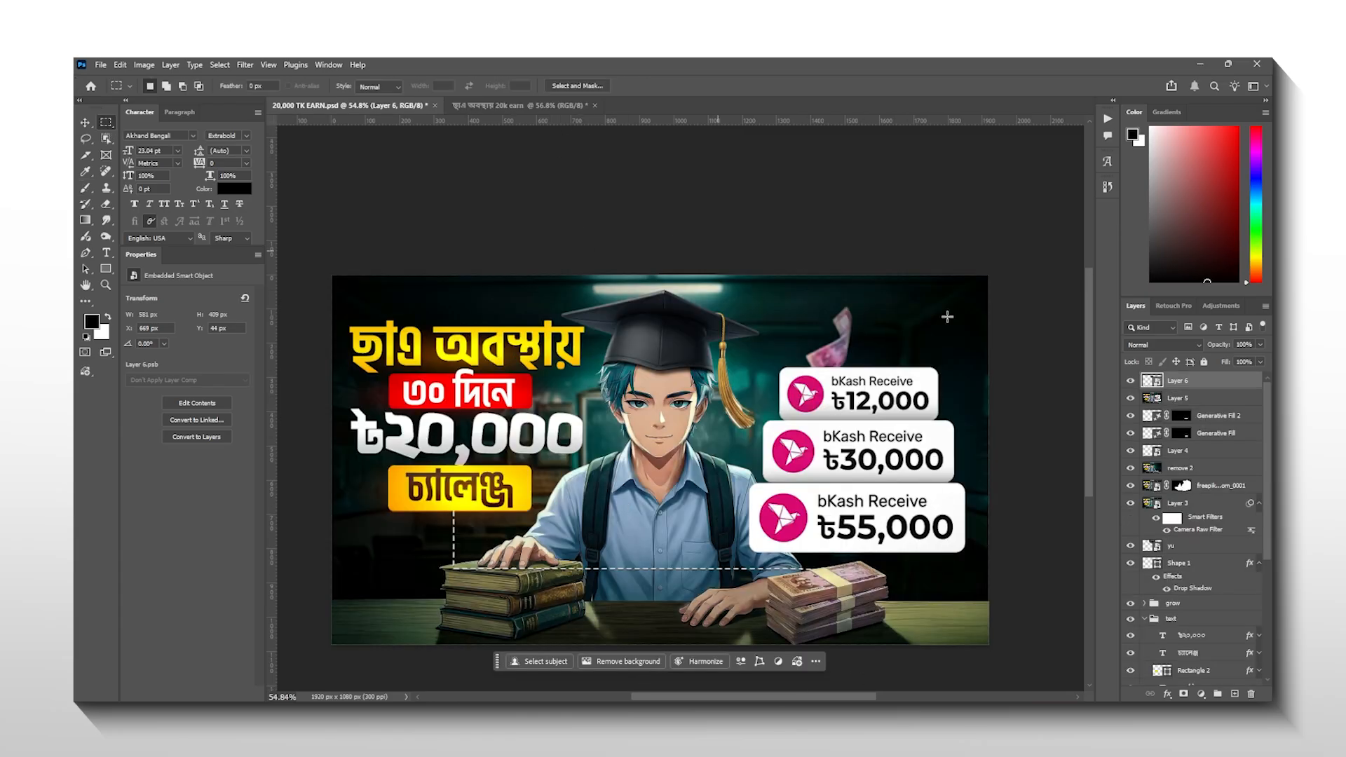
left_click_drag(744, 347, 968, 563)
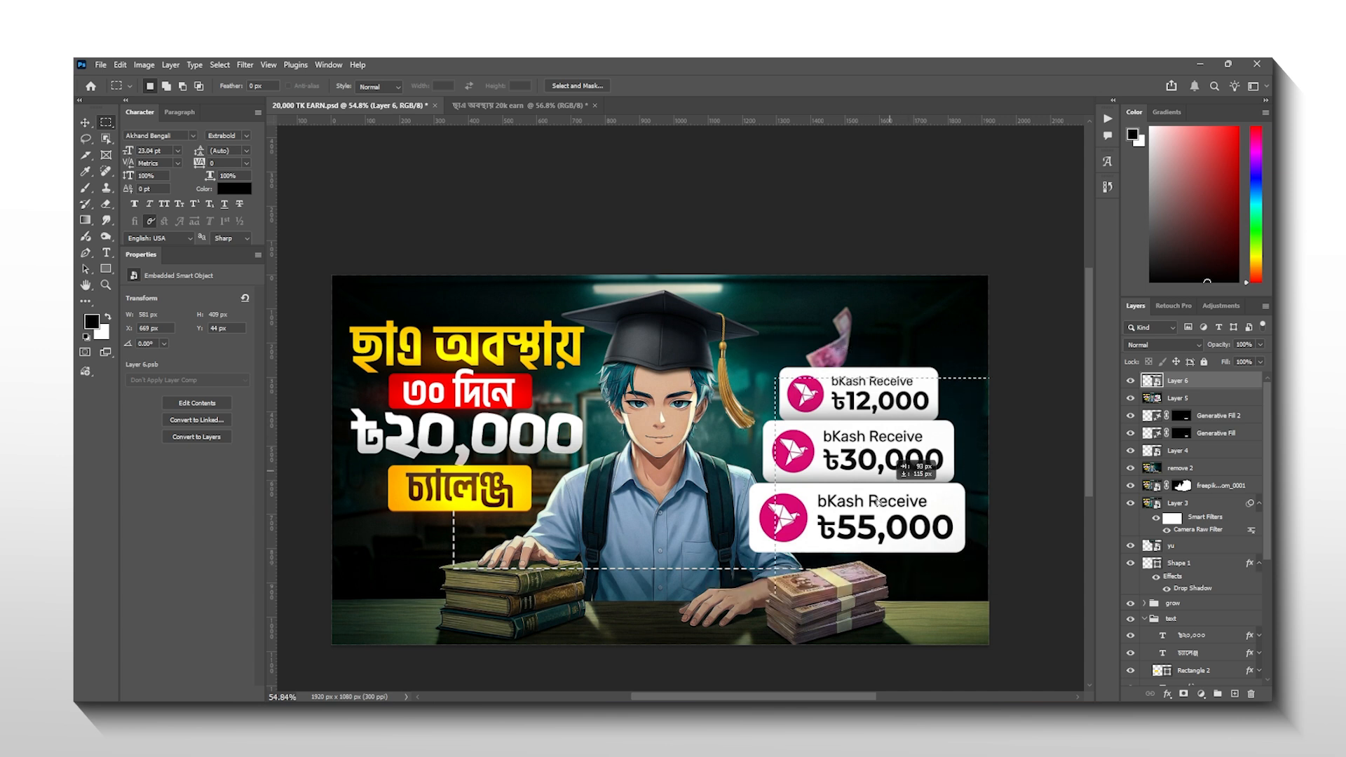
left_click_drag(860, 441, 856, 451)
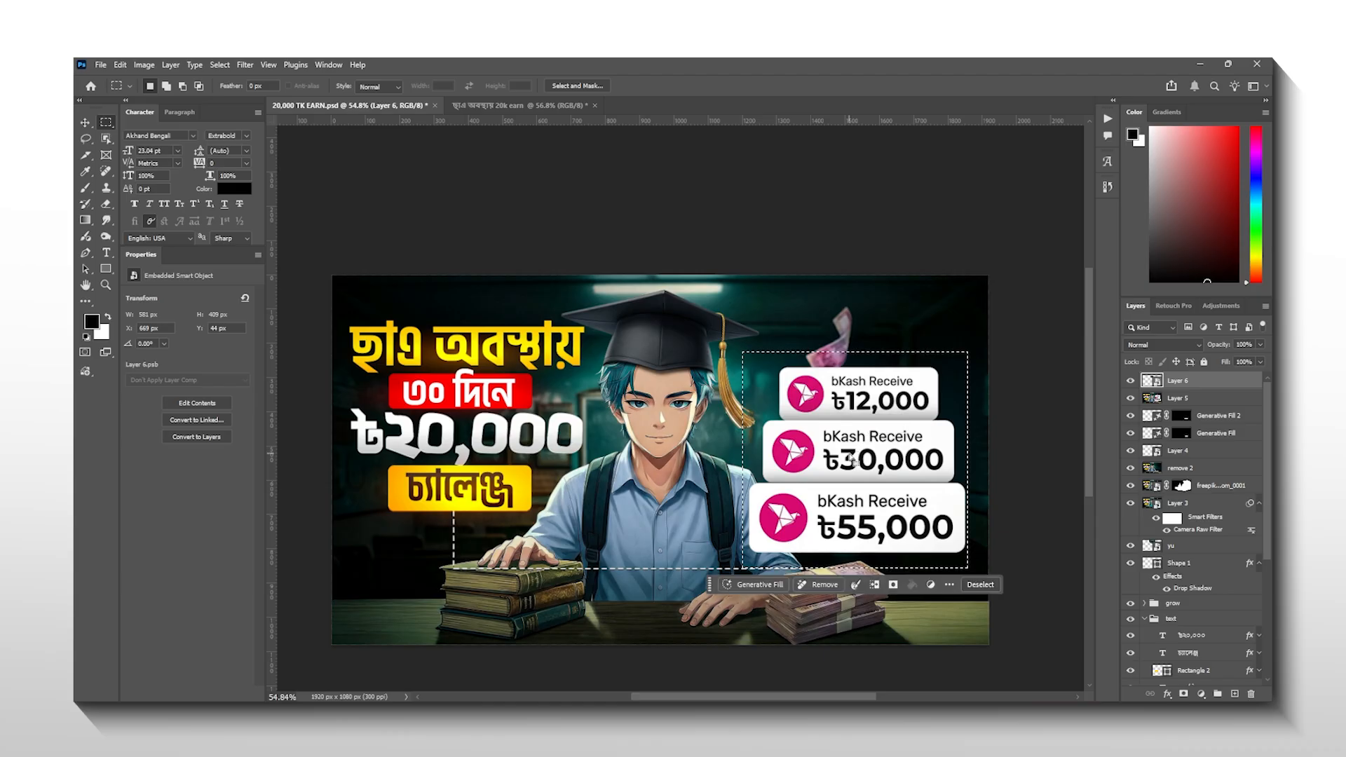
left_click(509, 104)
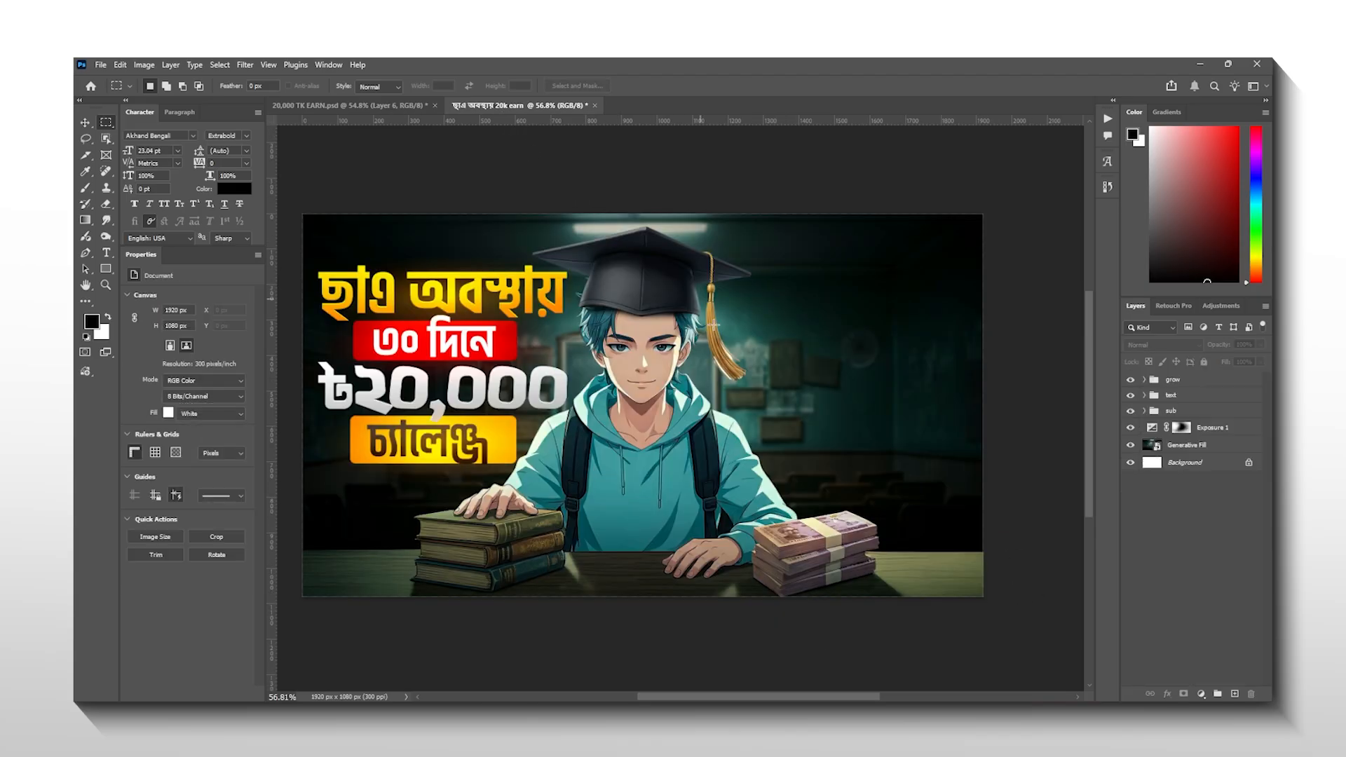
Draw a rounded rectangle about 452 × 122 px with 14 px corners beside the cap's tassel, inside the sh group
scroll(561, 421, "up", 2)
left_click(107, 271)
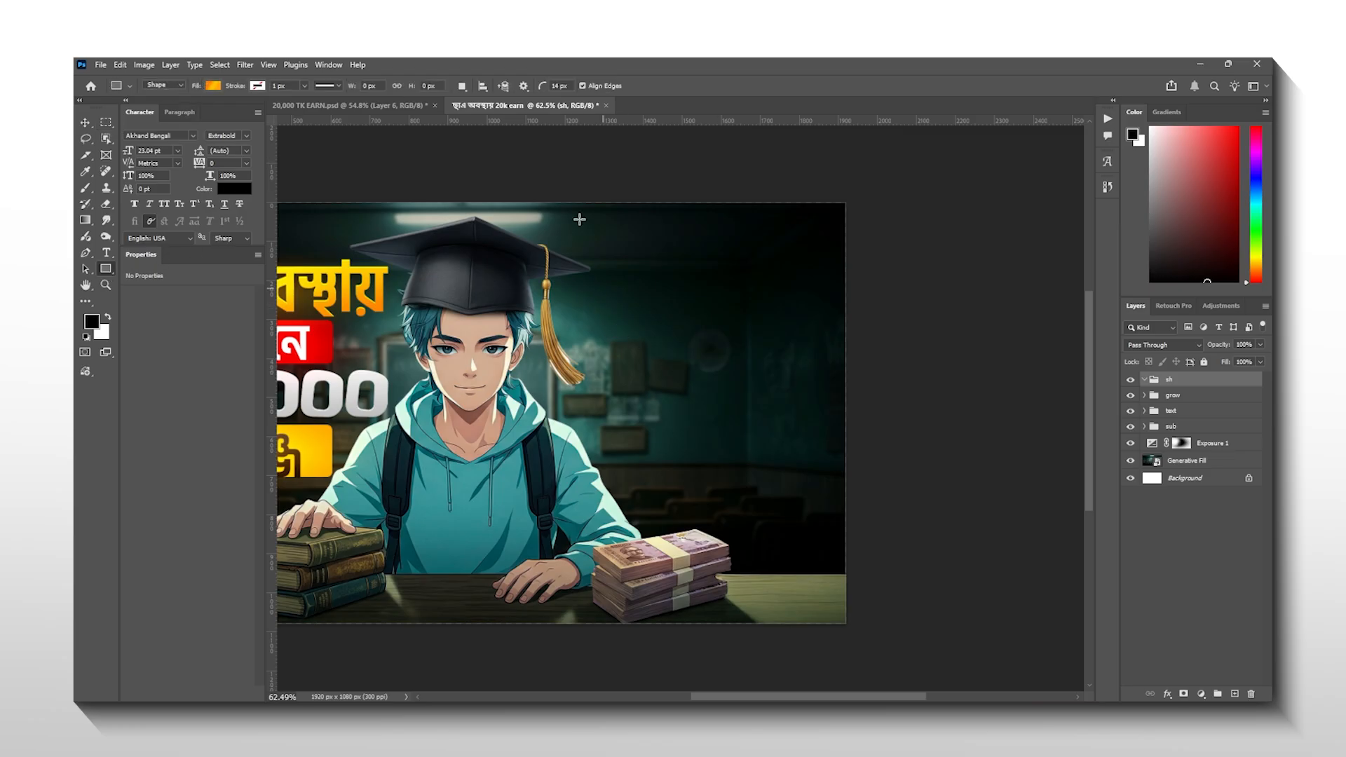
left_click(420, 105)
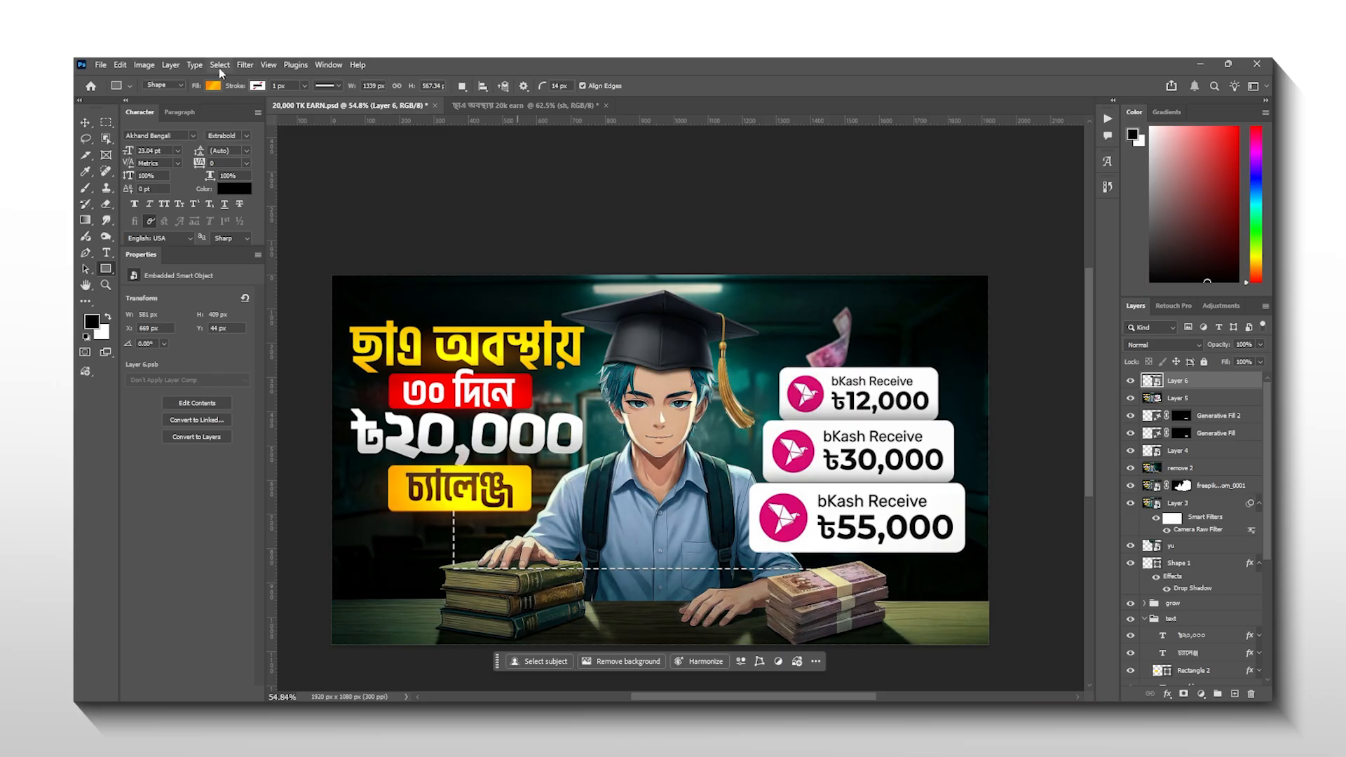
key("ctrl+Tab")
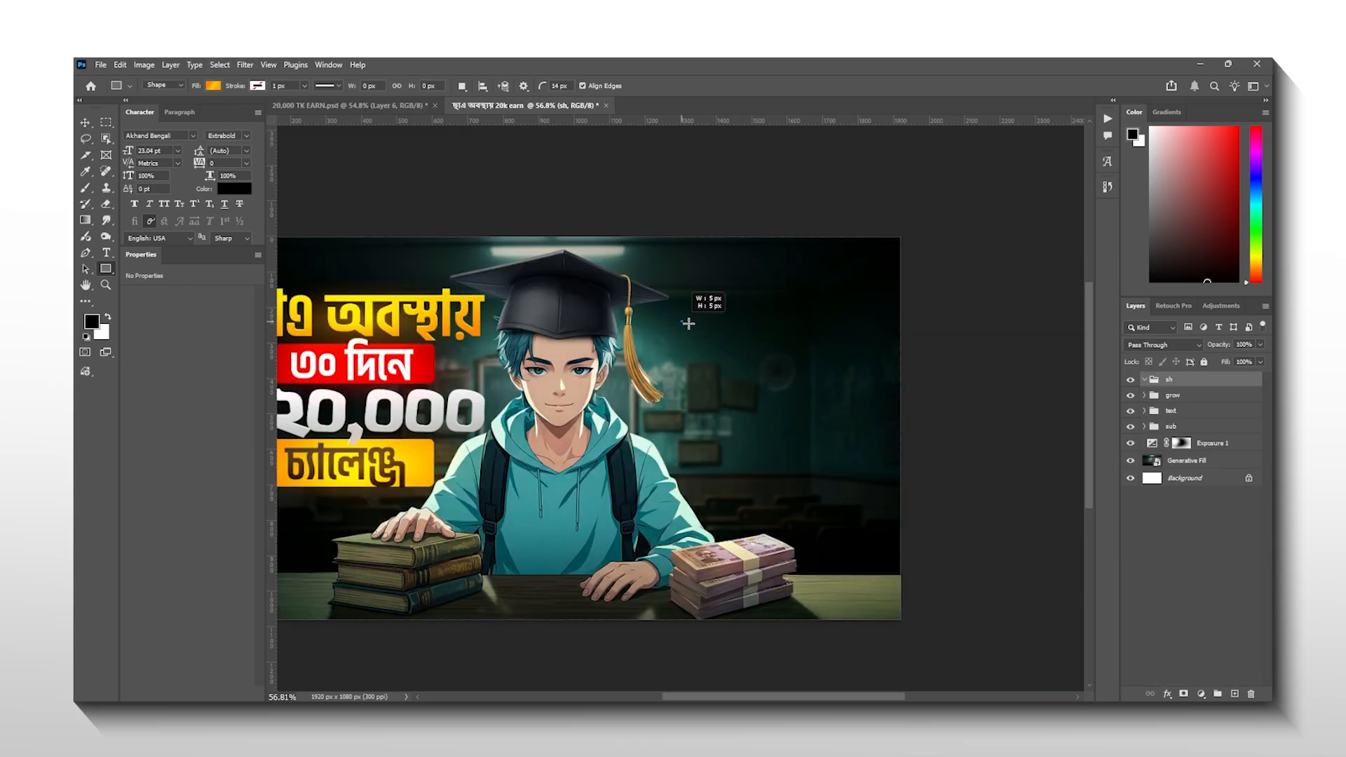
left_click_drag(681, 321, 841, 364)
scroll(787, 360, "up", 1)
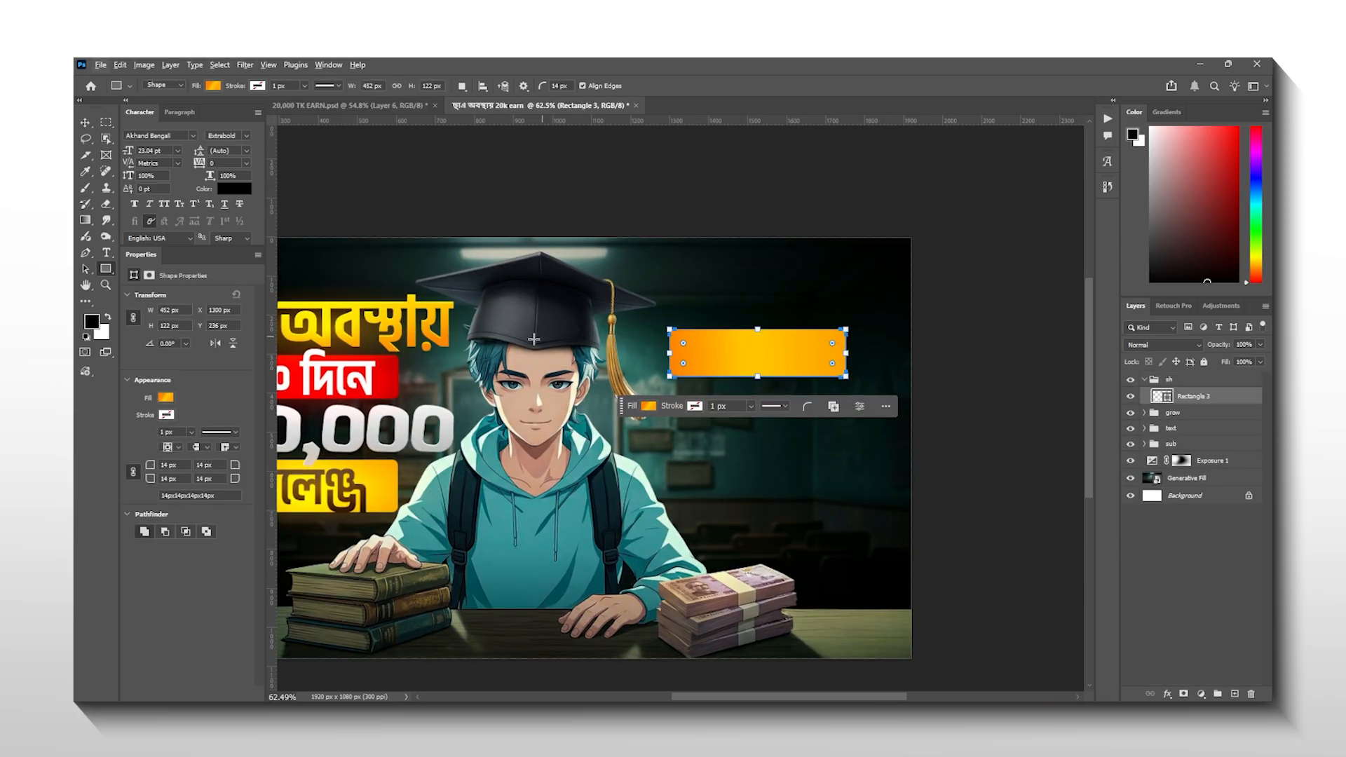
Change the new rectangle's fill from the orange gradient to solid white
left_click(166, 398)
left_click(141, 420)
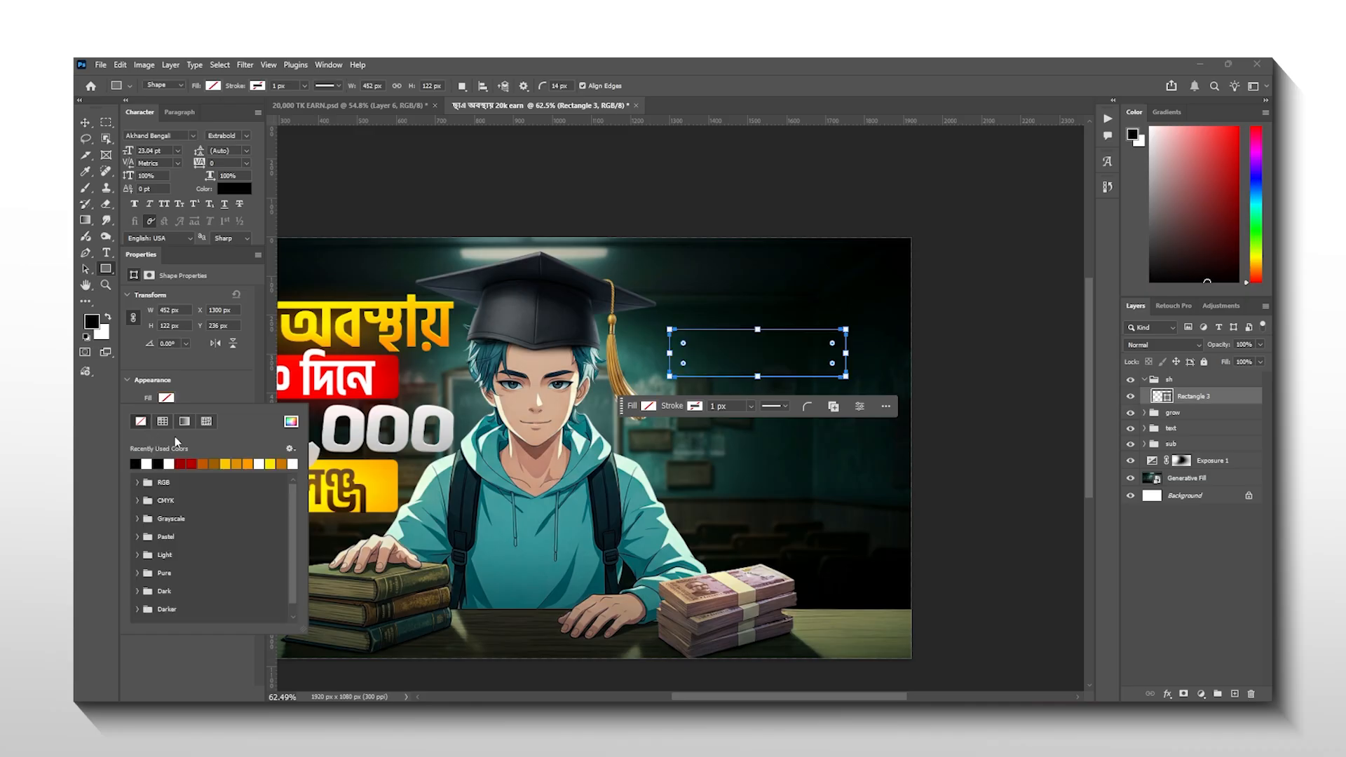
left_click(184, 420)
left_click(140, 421)
left_click(169, 463)
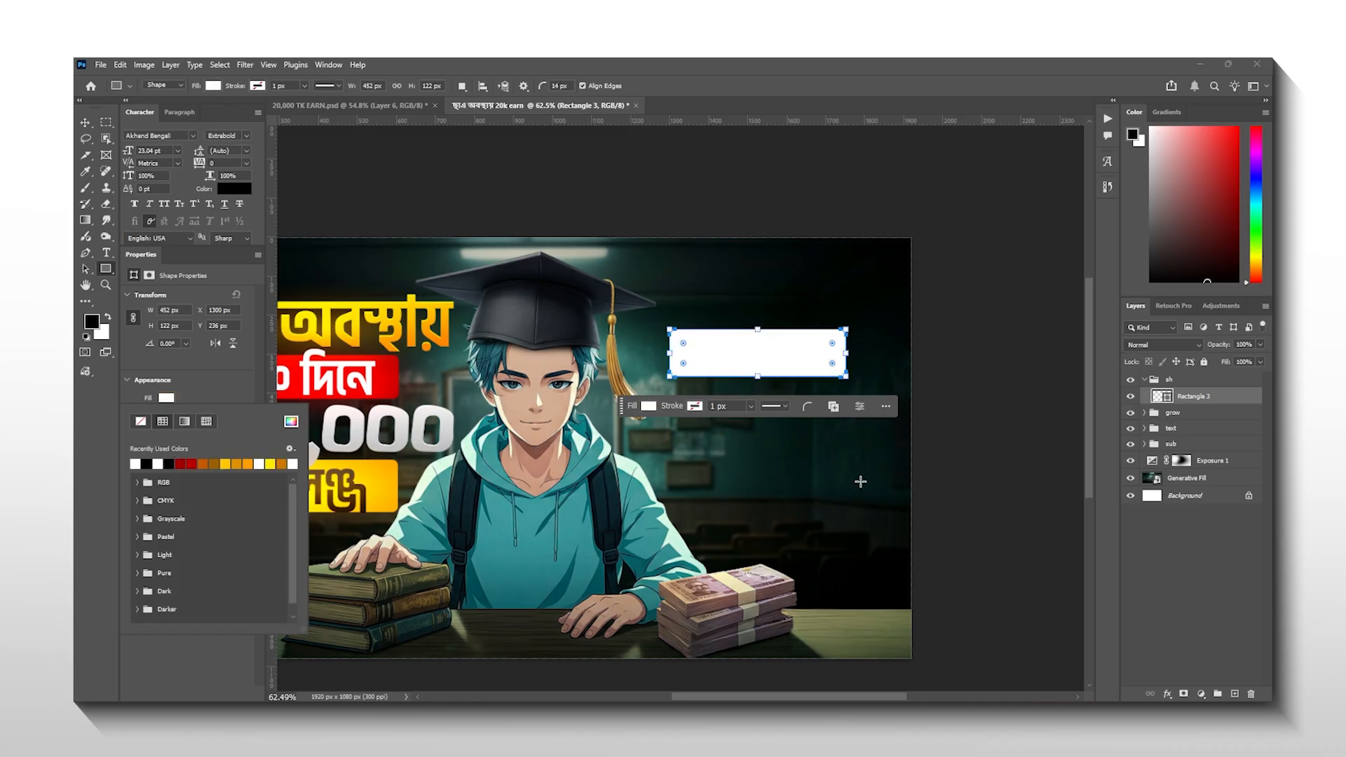
Check the reference's bKash boxes, duplicate the white box and place the copy below the original
scroll(810, 387, "up", 3)
left_click(347, 105)
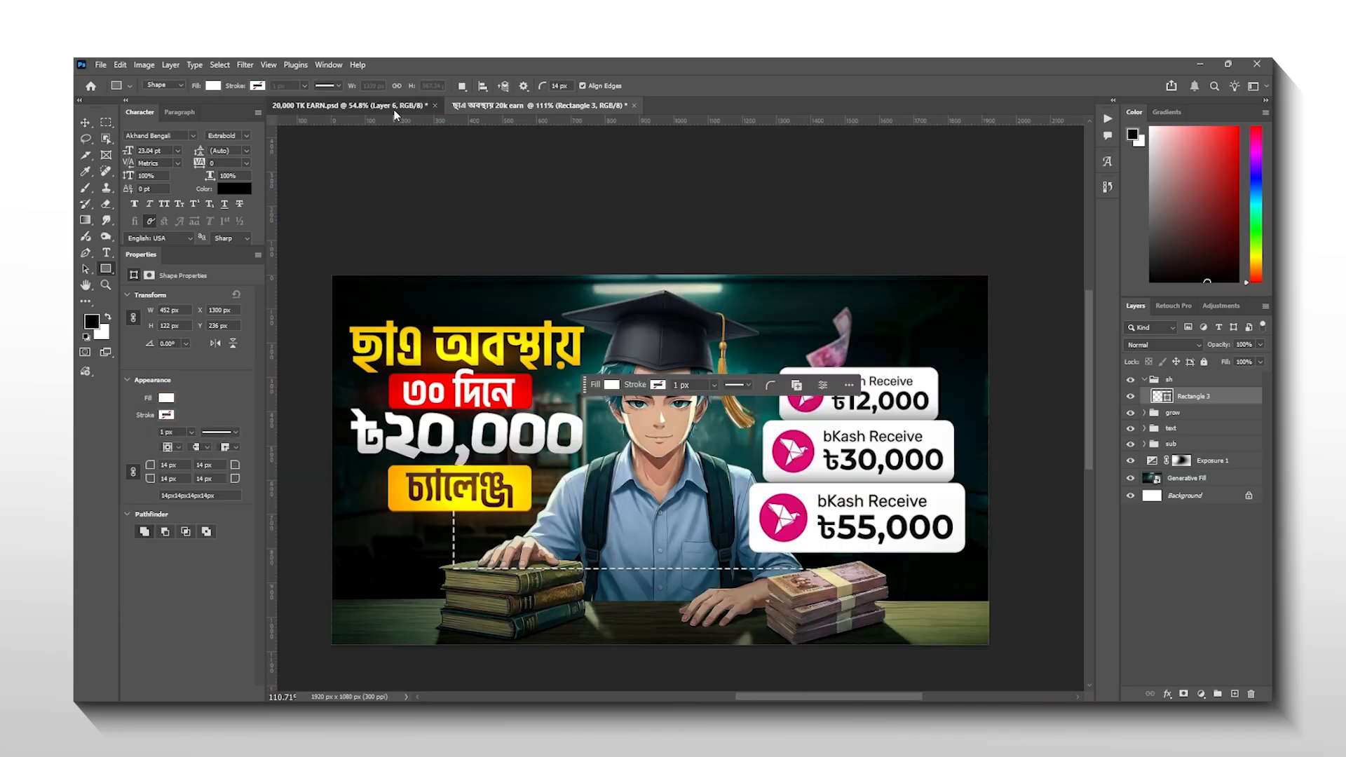
scroll(891, 449, "up", 3)
left_click_drag(892, 448, 578, 377)
left_click(542, 106)
scroll(711, 401, "up", 2)
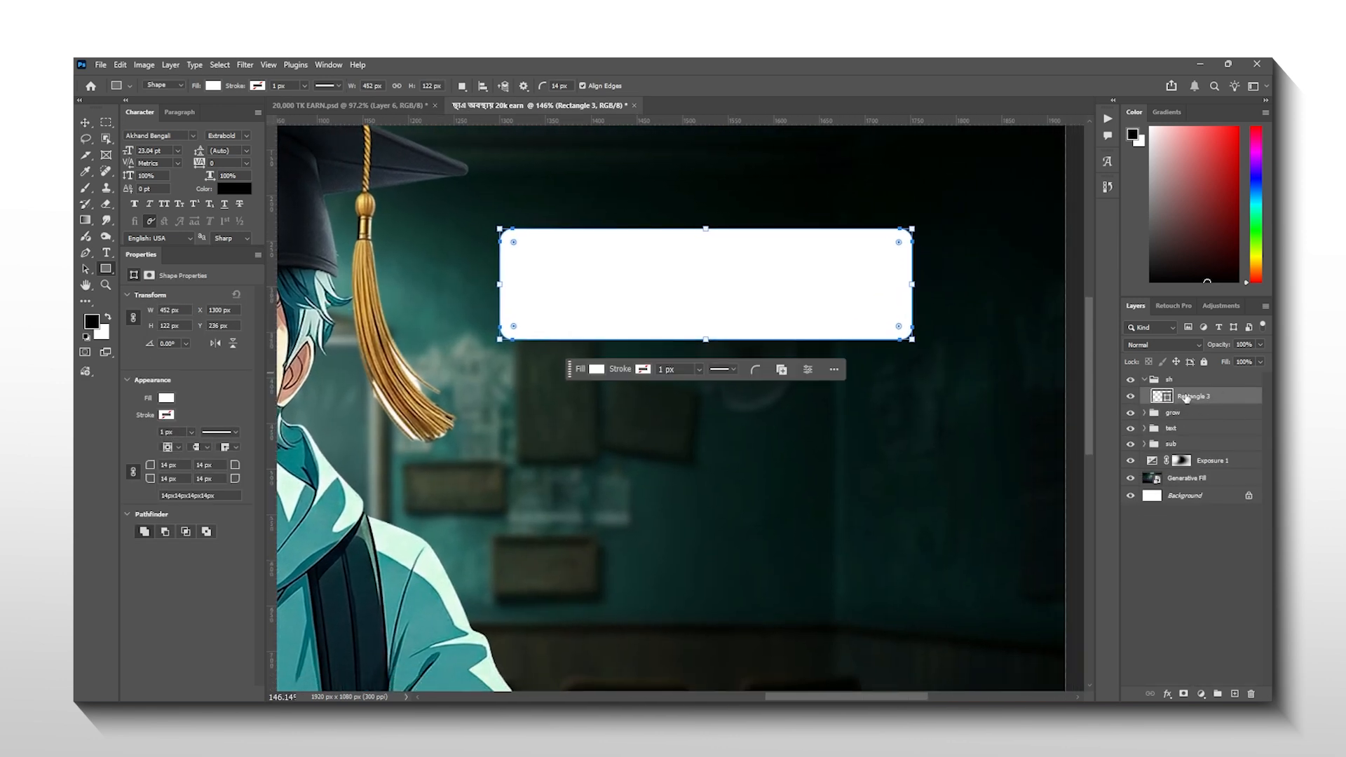
left_click_drag(1184, 398, 1190, 410)
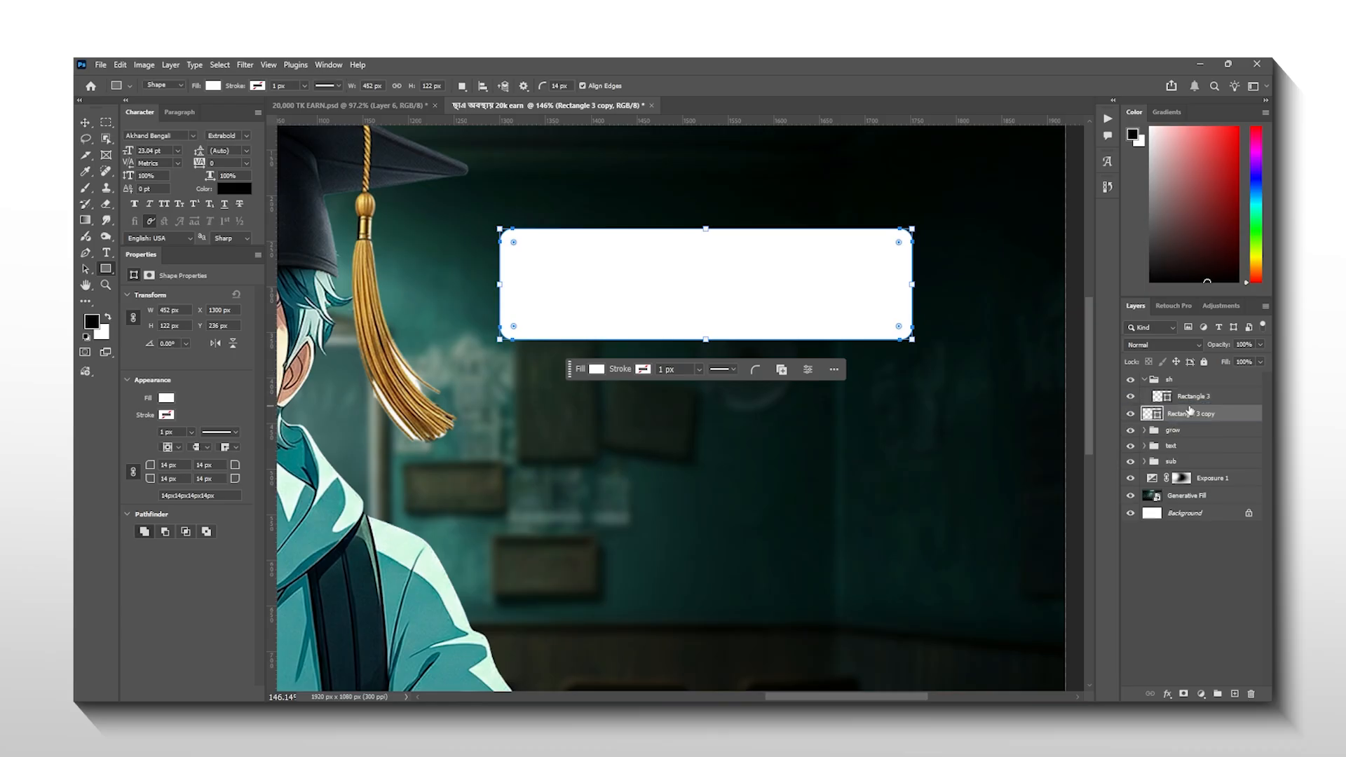
key("ctrl+t")
left_click_drag(745, 325, 735, 455)
key("Return")
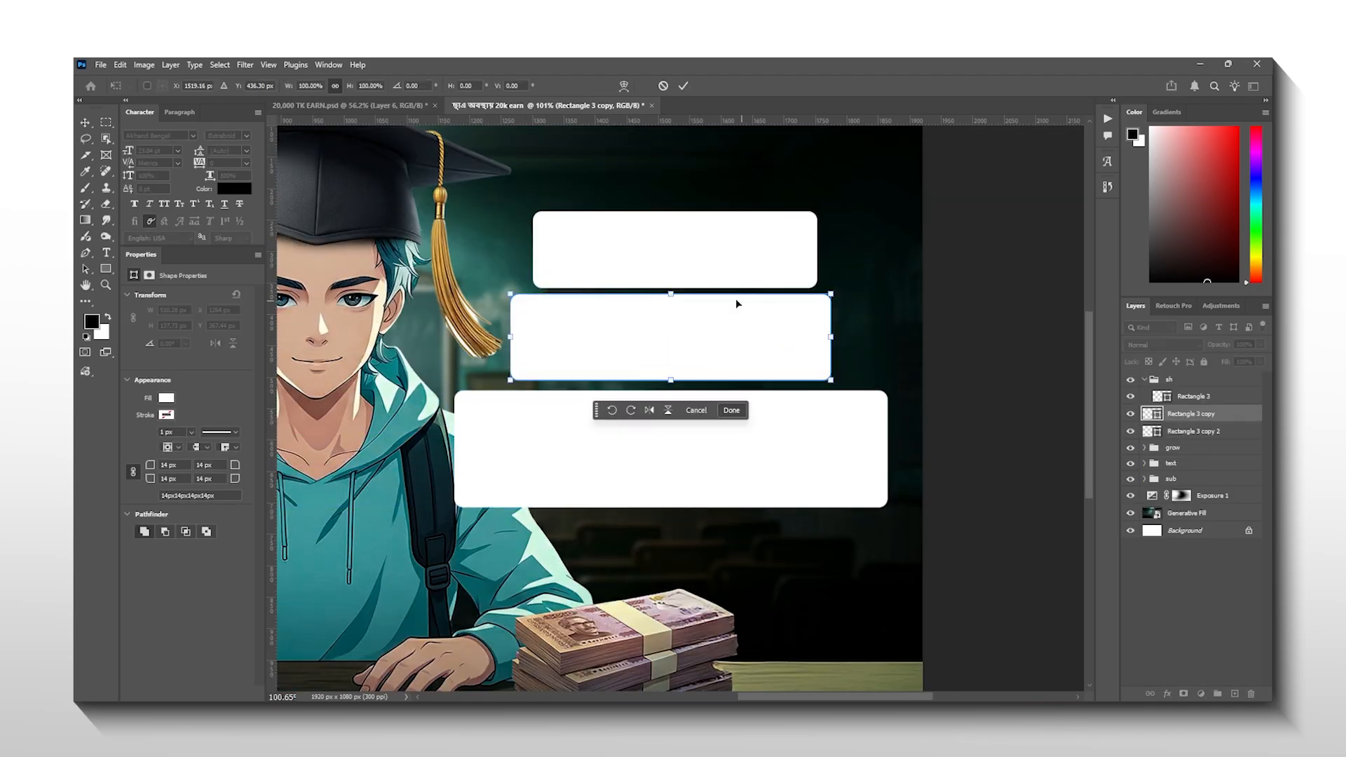
Resize and align the middle and top white boxes into a stack that narrows upward, and gather all three boxes in the sh group
left_click_drag(735, 298, 672, 286)
left_click(672, 266)
left_click_drag(672, 210, 652, 181)
scroll(652, 210, "down", 2)
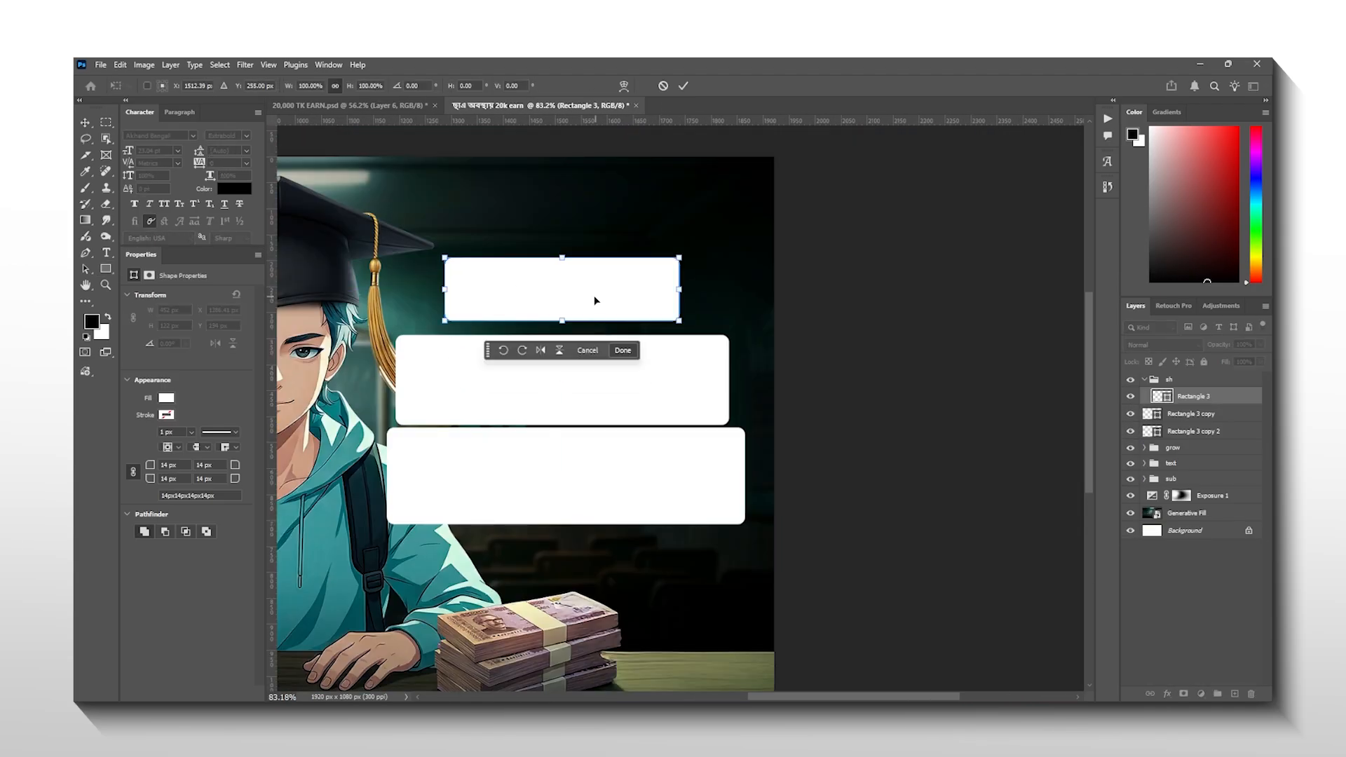
left_click_drag(682, 288, 706, 288)
left_click(1192, 431, "shift")
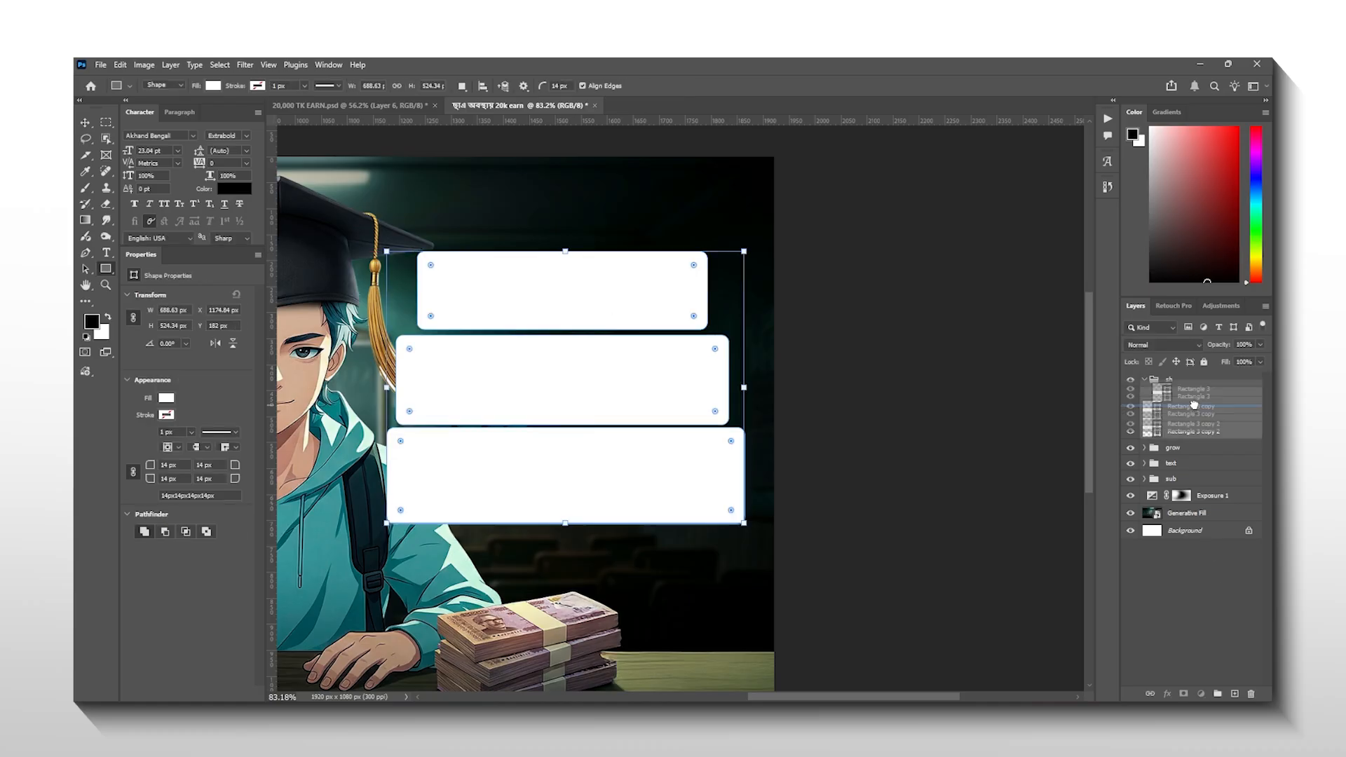
left_click_drag(1191, 415, 1188, 396)
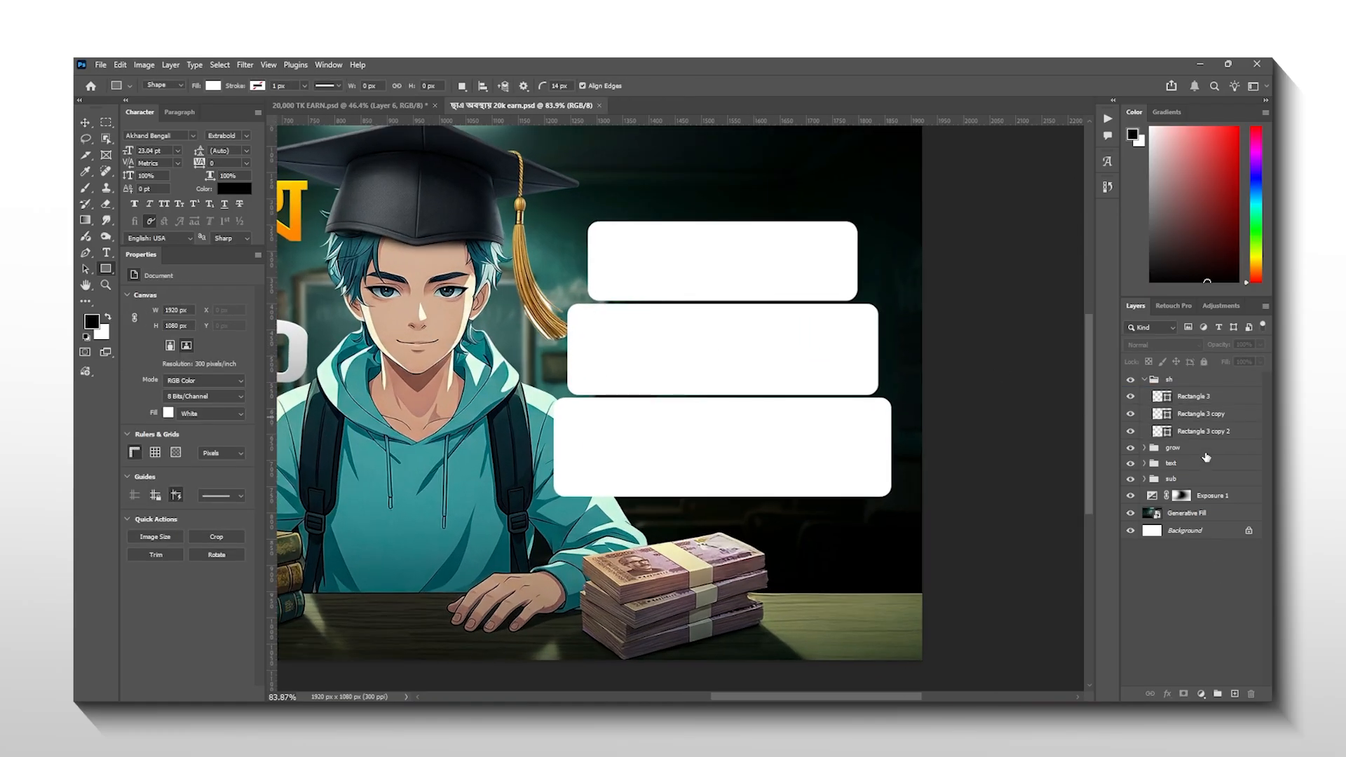
Scale the three white boxes together to about 99% and shift the stack slightly towards the canvas's outer edge
left_click(1191, 431)
key("ctrl+t")
left_click(1192, 396)
key("ctrl+t")
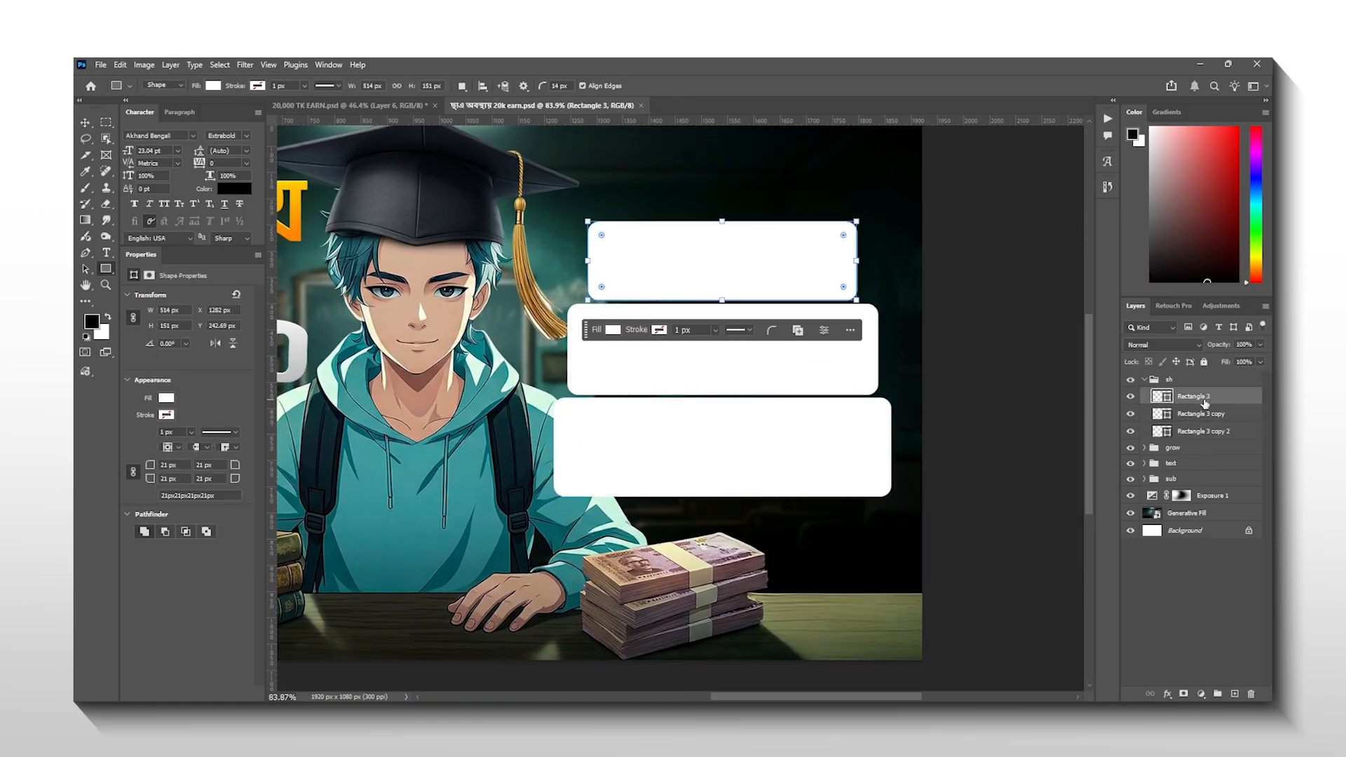
left_click(1201, 436)
left_click(1200, 404, "shift")
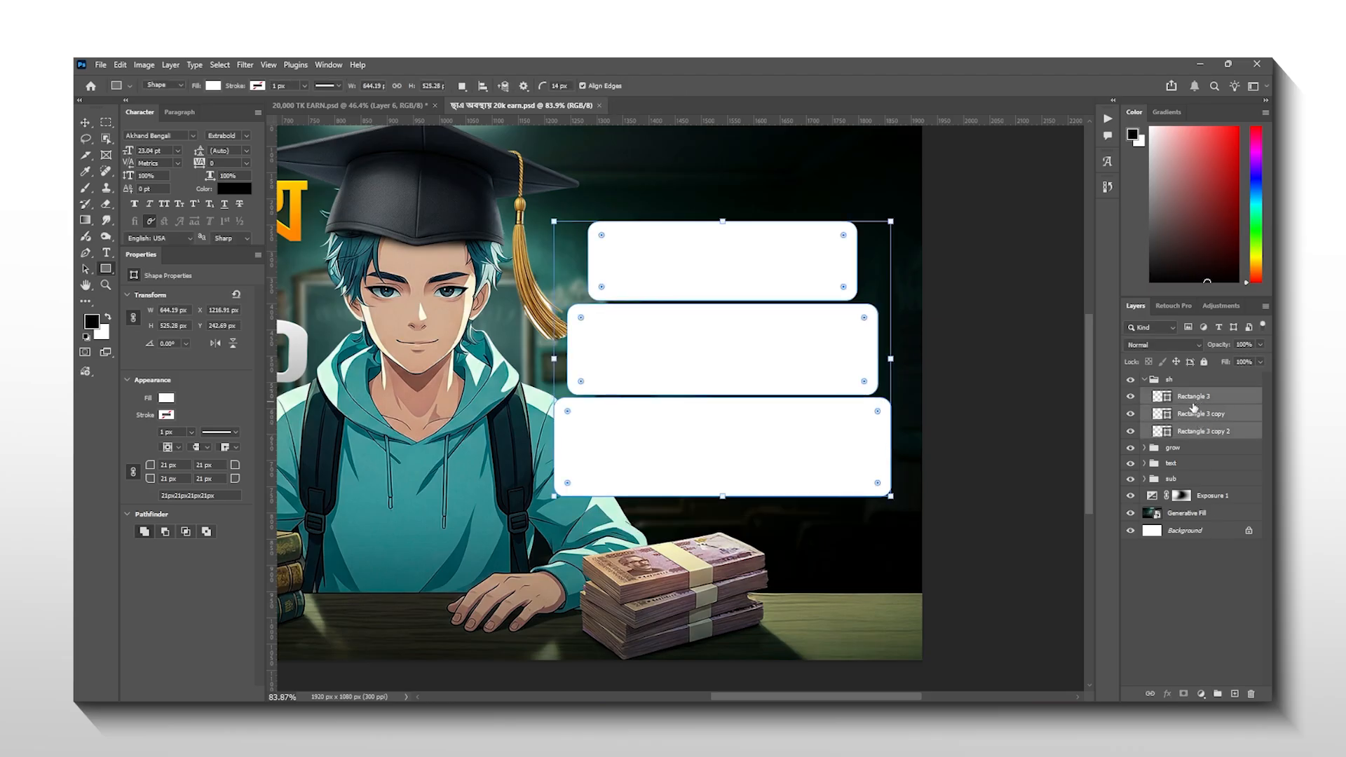
key("ctrl+t")
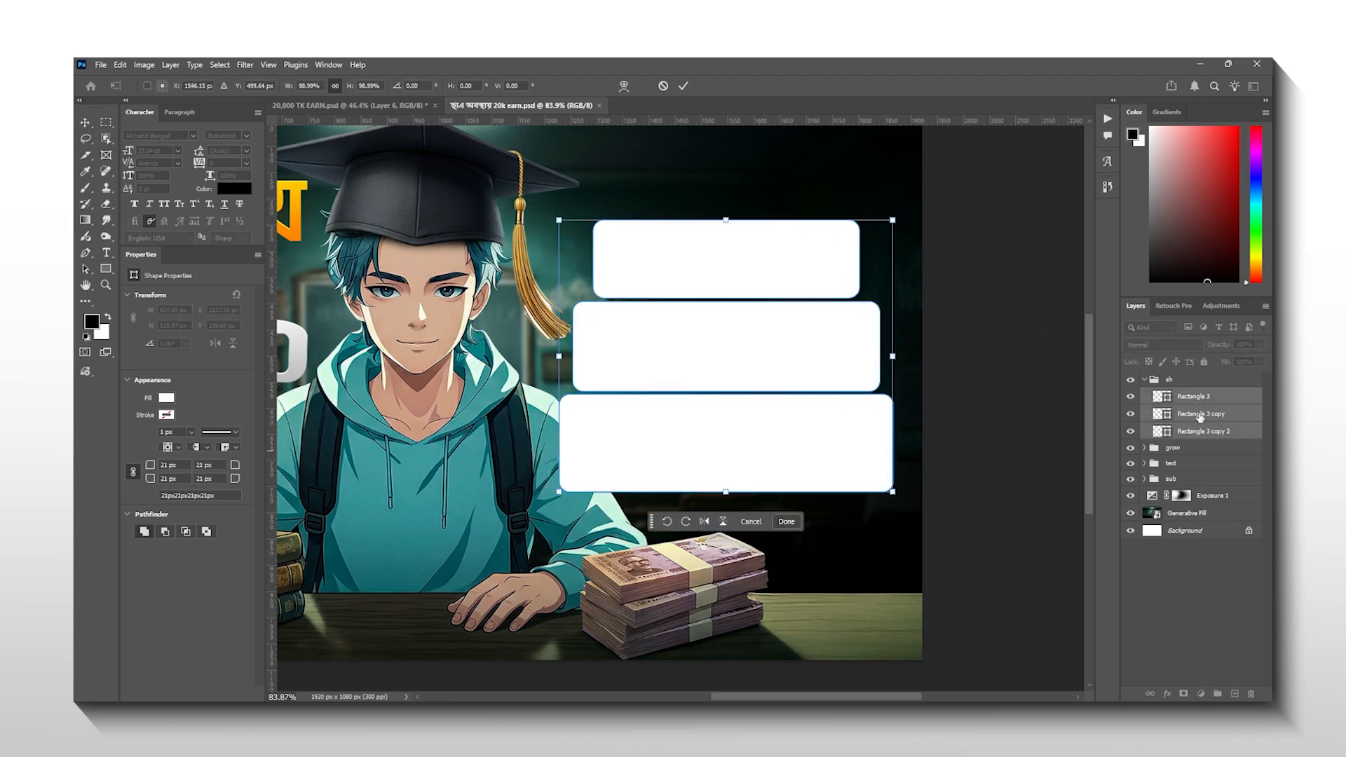
key("Return")
Set the top white box's corner radius to 24 px
left_click(658, 235)
scroll(660, 205, "up", 2)
scroll(659, 206, "right", 2)
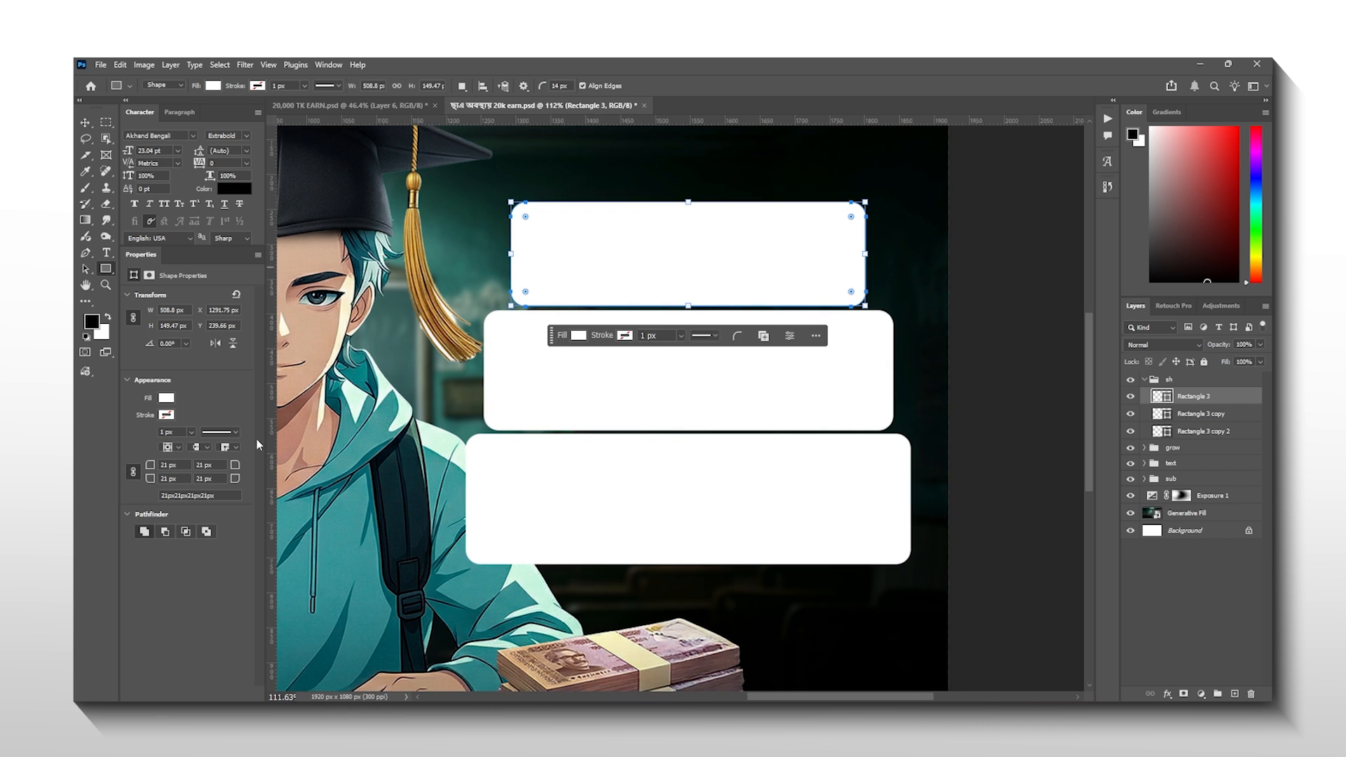
left_click(150, 465)
type("24")
key("Return")
Give the middle and bottom white boxes the same 24 px corner radius and return to the reference document
left_click(1210, 416)
left_click(150, 465)
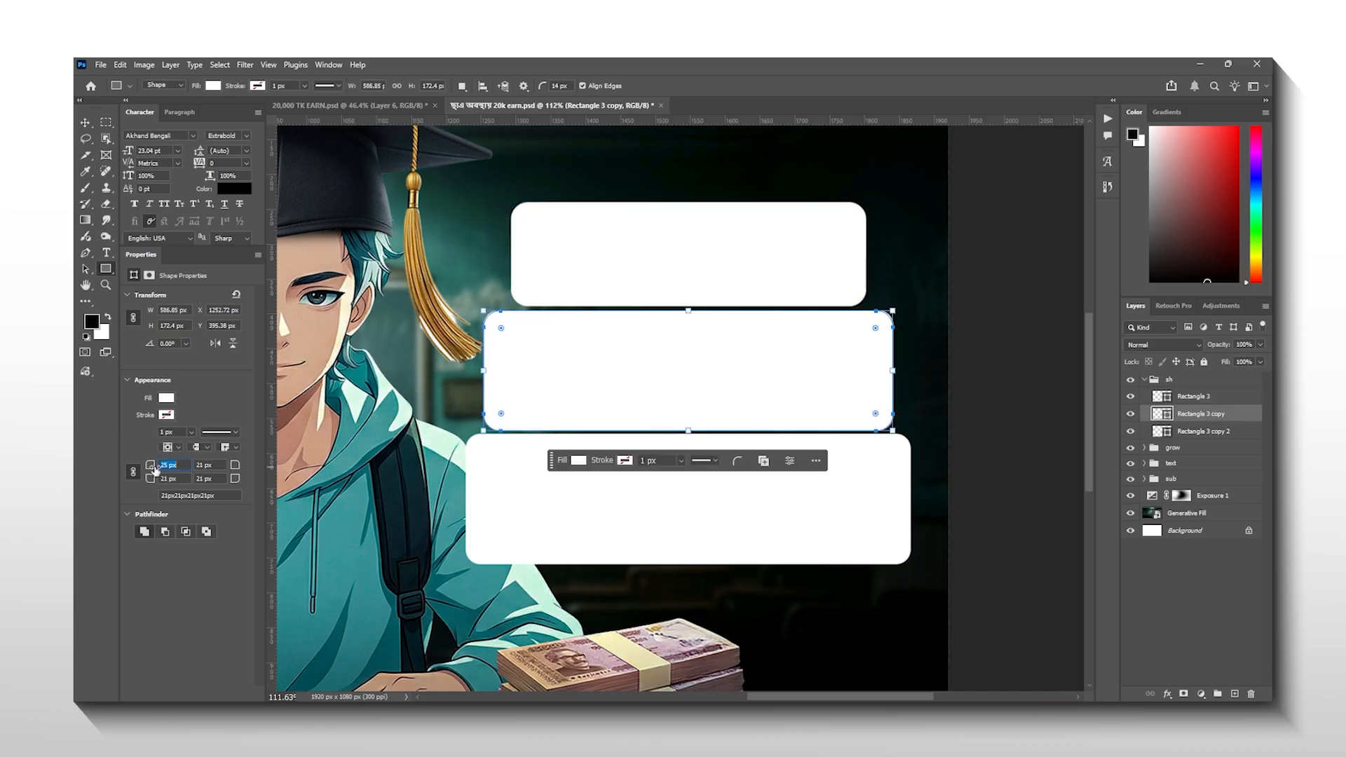
type("24")
key("Return")
key("alt+bracketleft")
left_click(150, 465)
type("24")
key("Return")
scroll(402, 113, "down", 3)
left_click(402, 109)
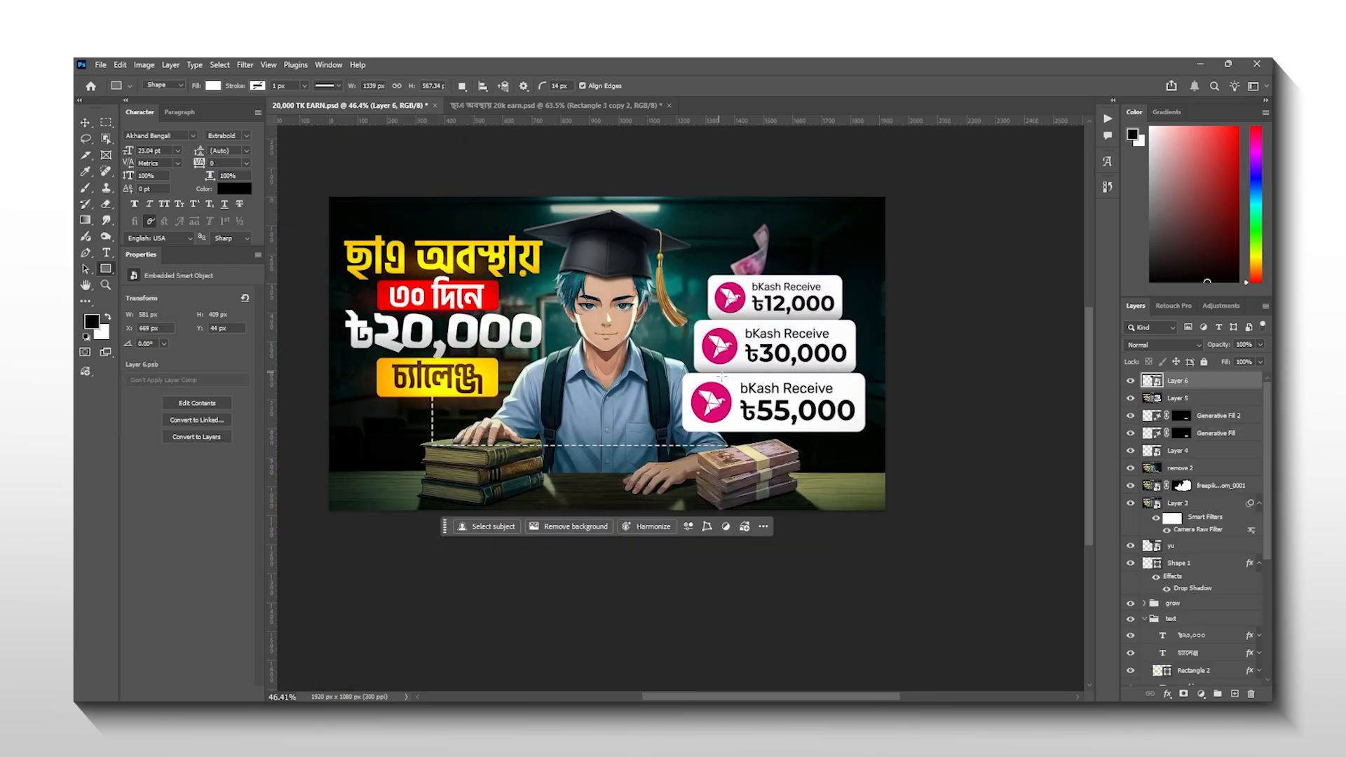
Embed the bKash logo image in the working thumbnail, scale it to about 105 px and set it at the inner end of the top white box
left_click(554, 105)
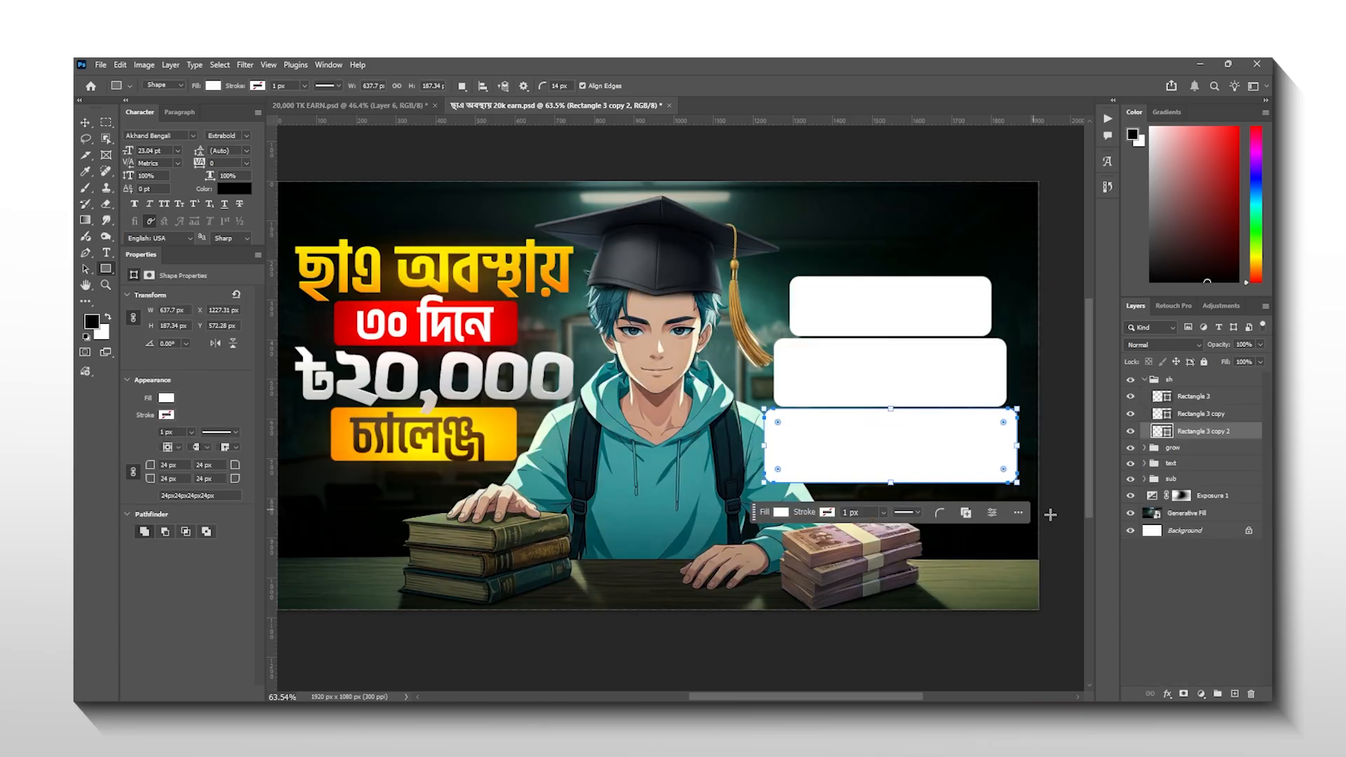
scroll(913, 438, "up", 3)
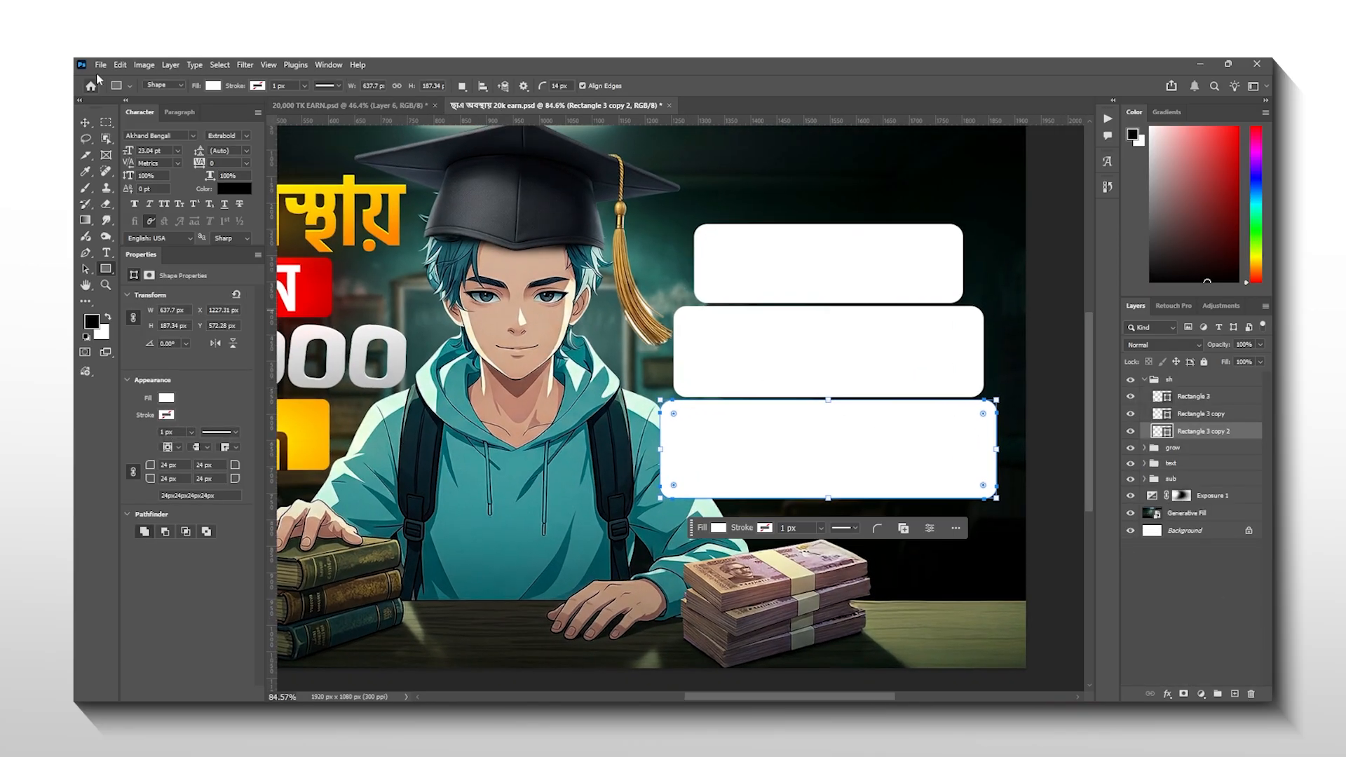
left_click(100, 65)
left_click(119, 342)
double_click(310, 243)
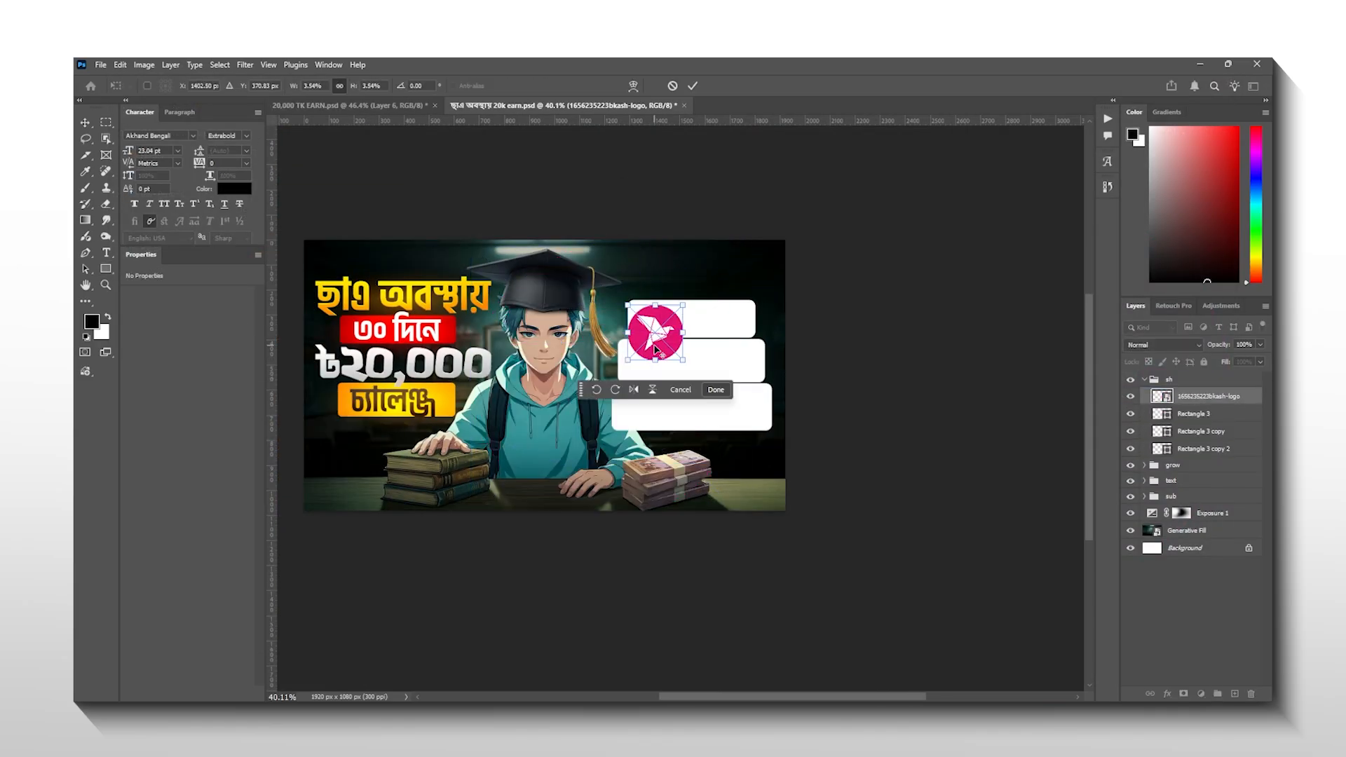
key("Return")
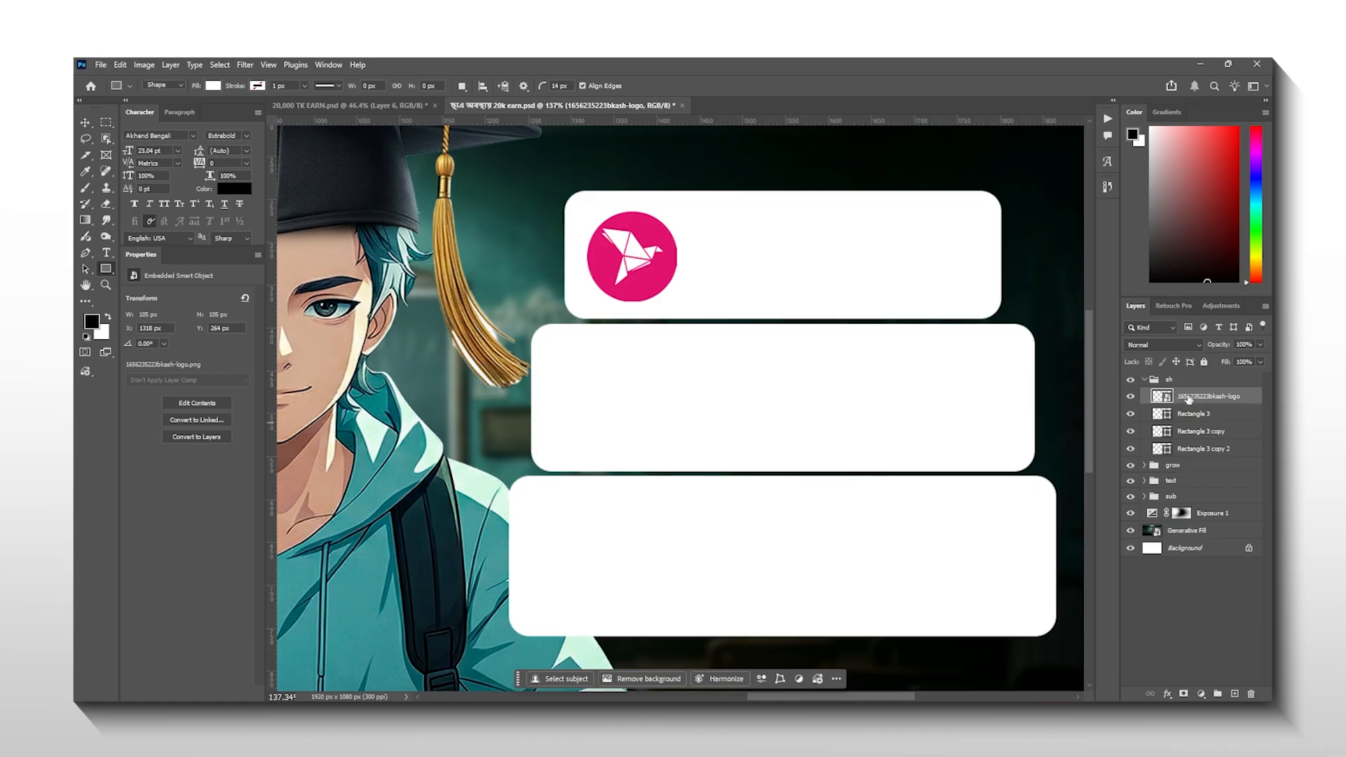
Duplicate the bKash logo for the middle and bottom white boxes, scaling the copies to about 2.05% and 2.24% to suit each box
left_click_drag(1188, 398, 1185, 414, "alt")
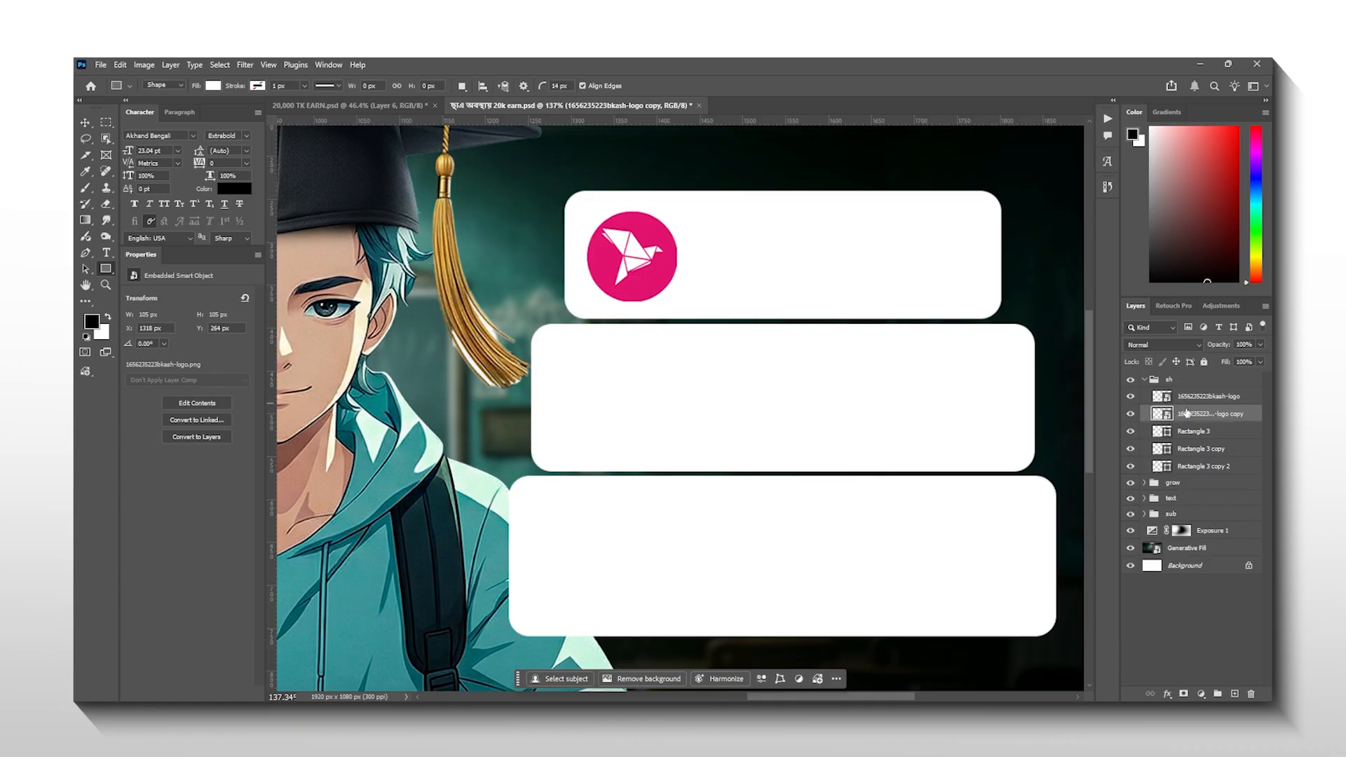
key("ctrl+t")
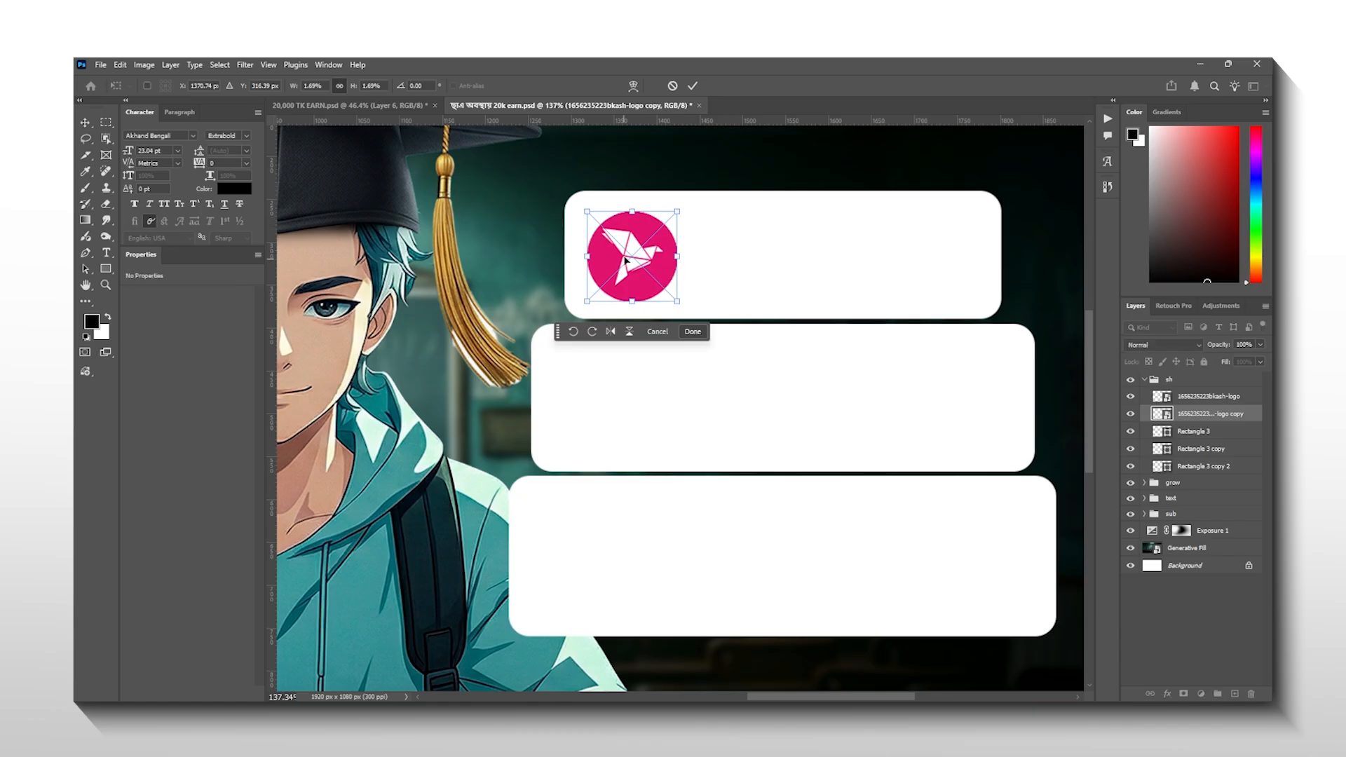
left_click_drag(630, 265, 604, 445)
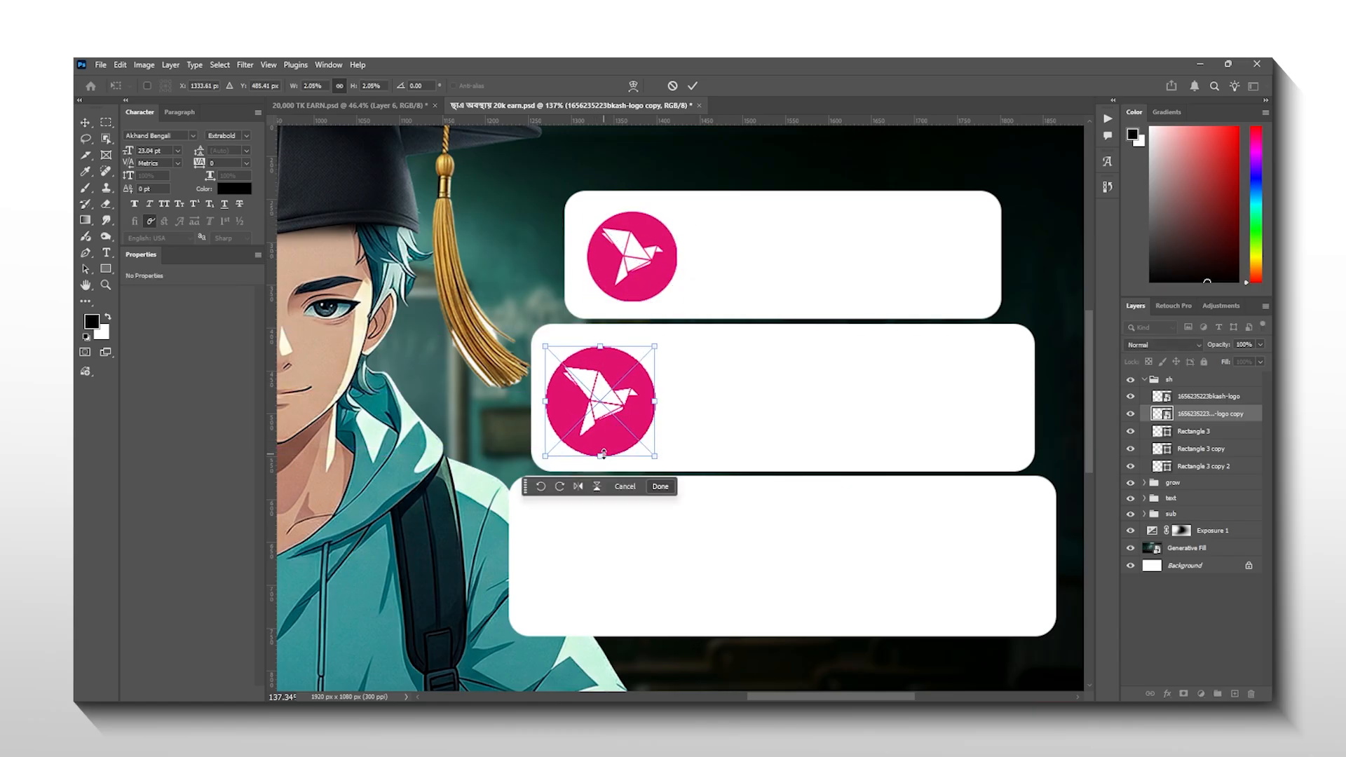
key("Return")
key("ctrl+alt+t")
left_click_drag(600, 397, 586, 559)
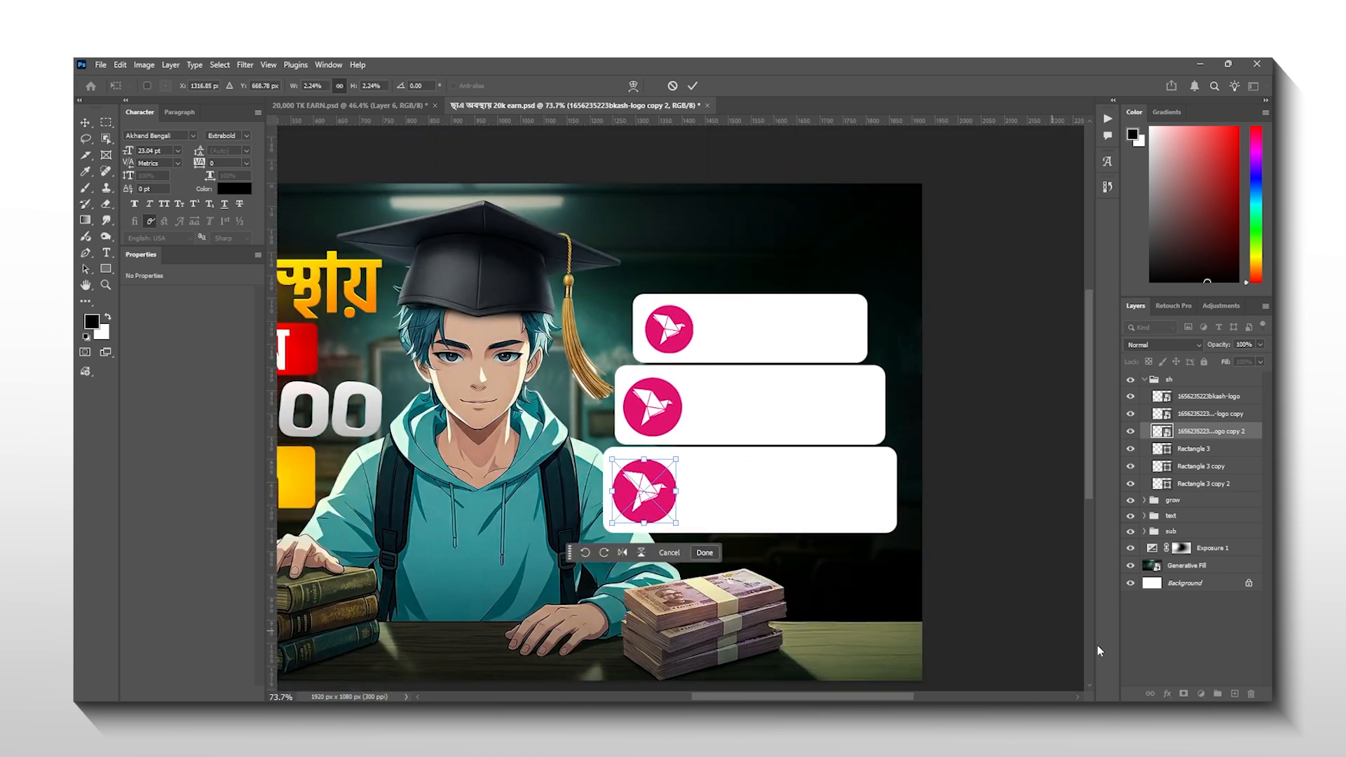
Check the reference's payment boxes and reorder the white box layers so each lower box lies over the one above it
scroll(984, 332, "up", 5)
scroll(985, 331, "up", 1)
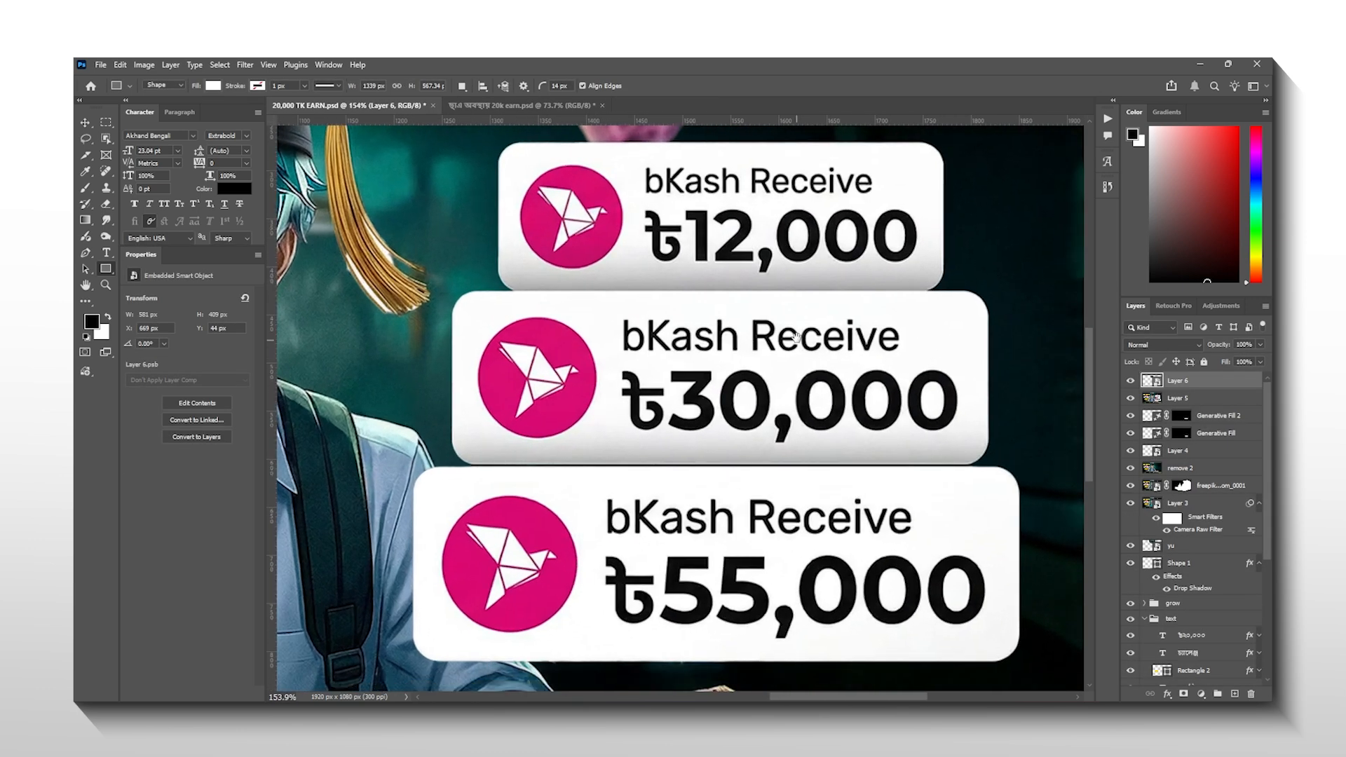
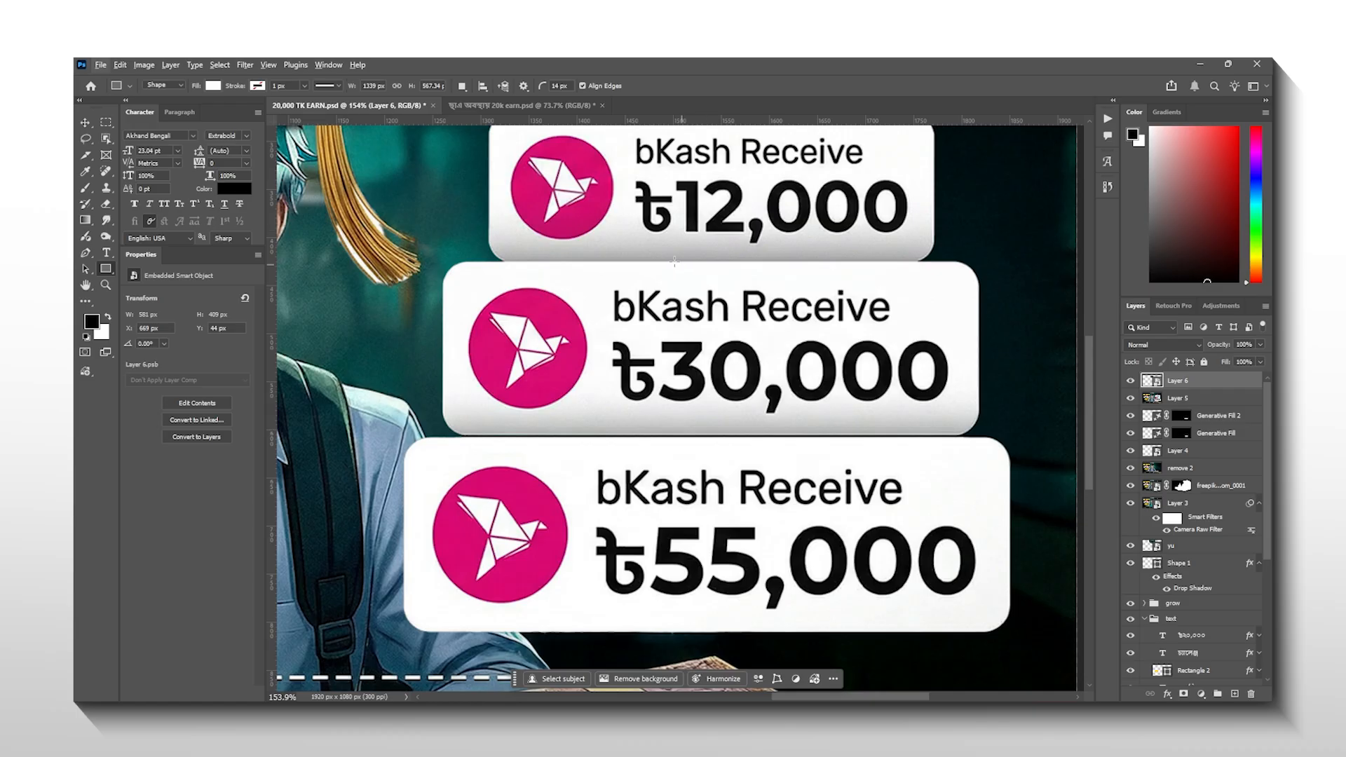
left_click(532, 106)
scroll(814, 420, "down", 1)
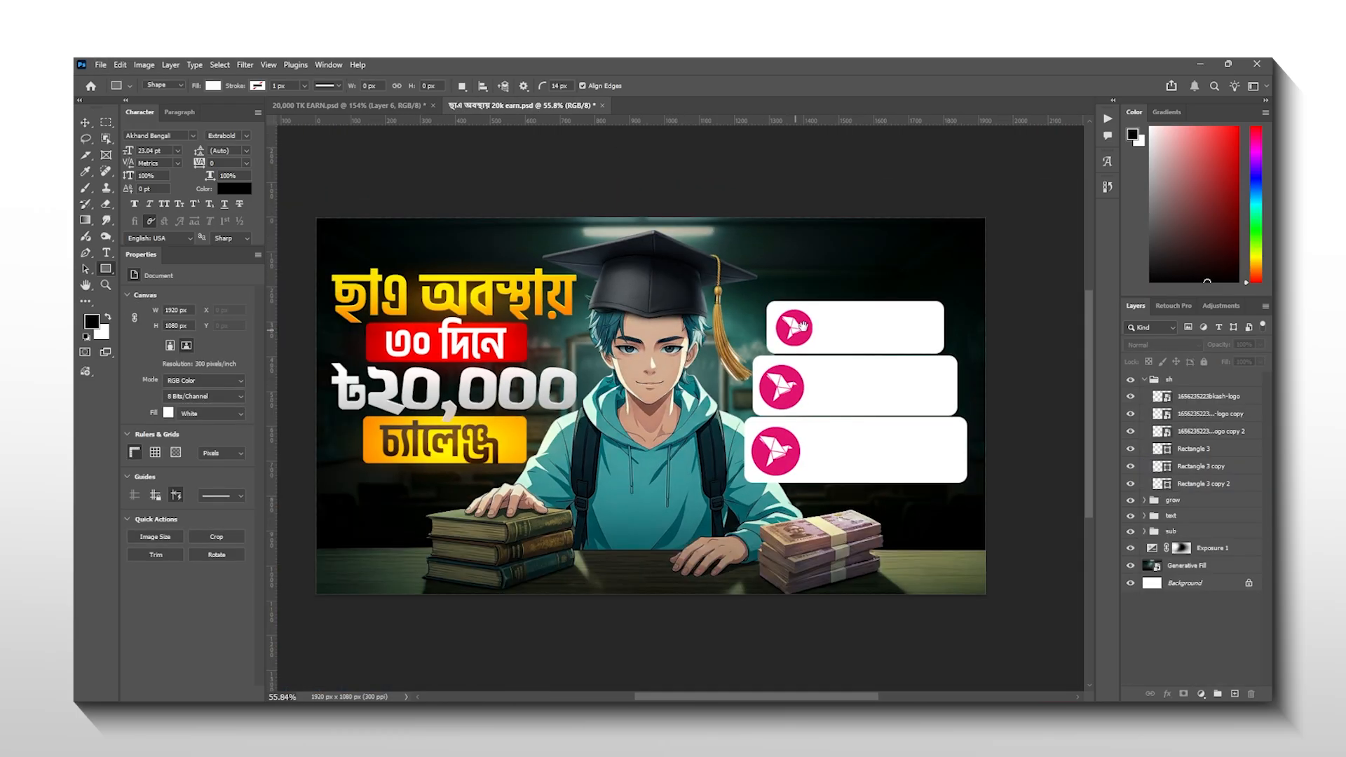
scroll(814, 421, "up", 3)
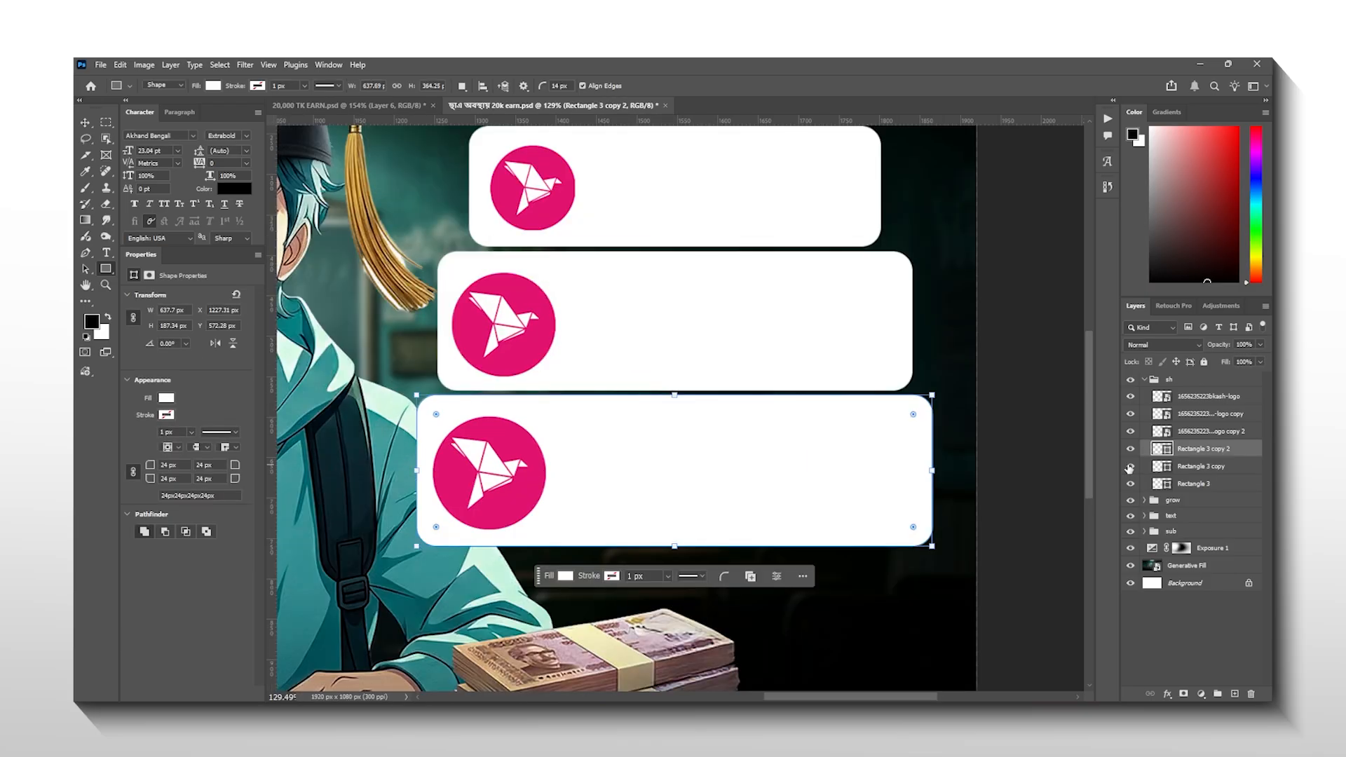
left_click(1129, 466)
left_click(1130, 467)
Add a black drop shadow to the middle white box with a -90° angle, 72% opacity and 27 px size
left_click(1232, 468)
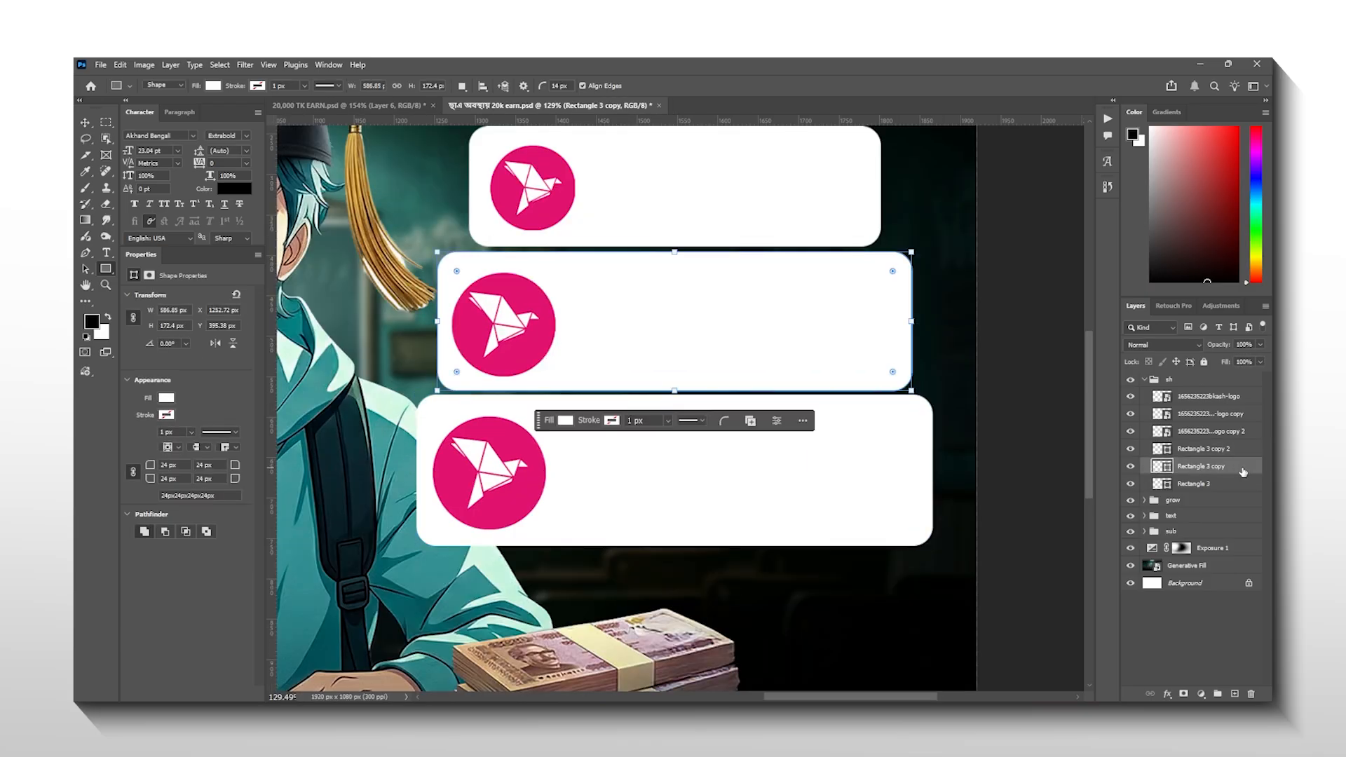
double_click(1243, 472)
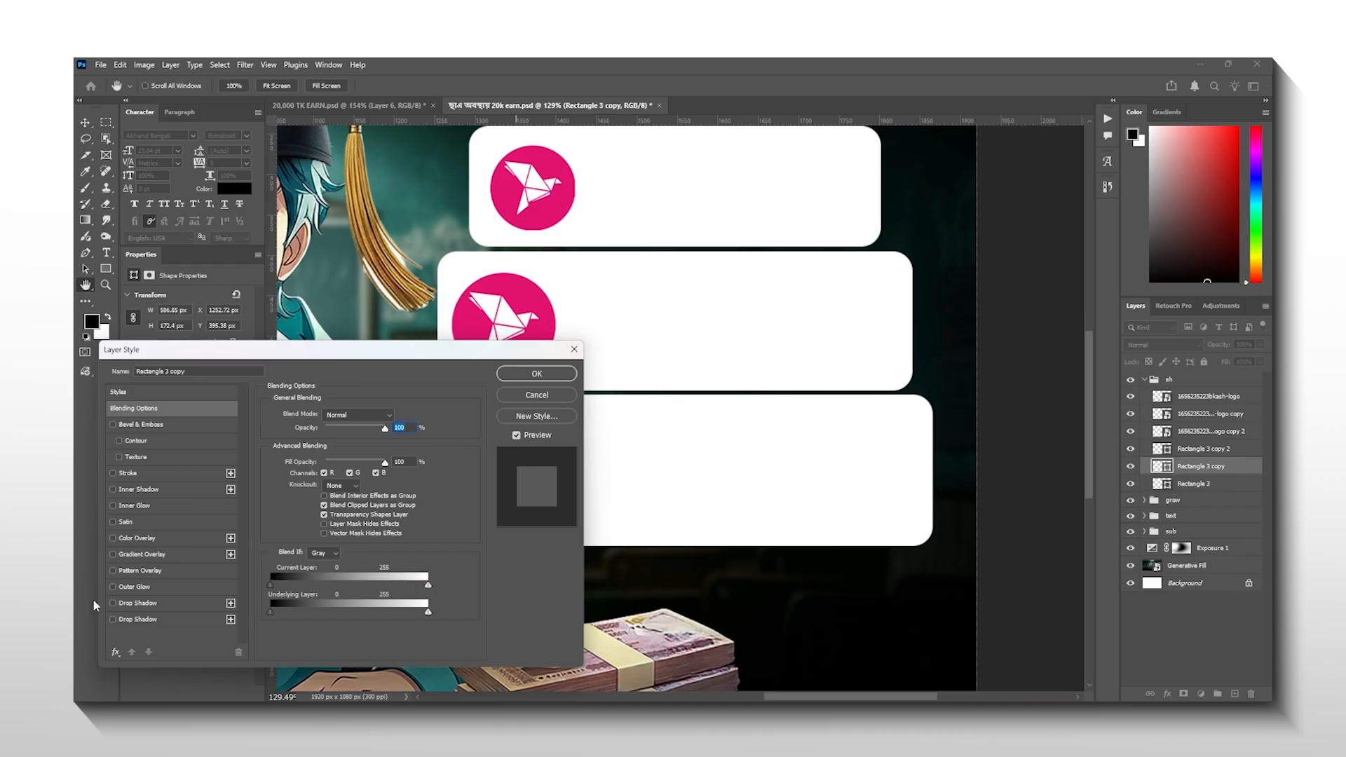
left_click(147, 623)
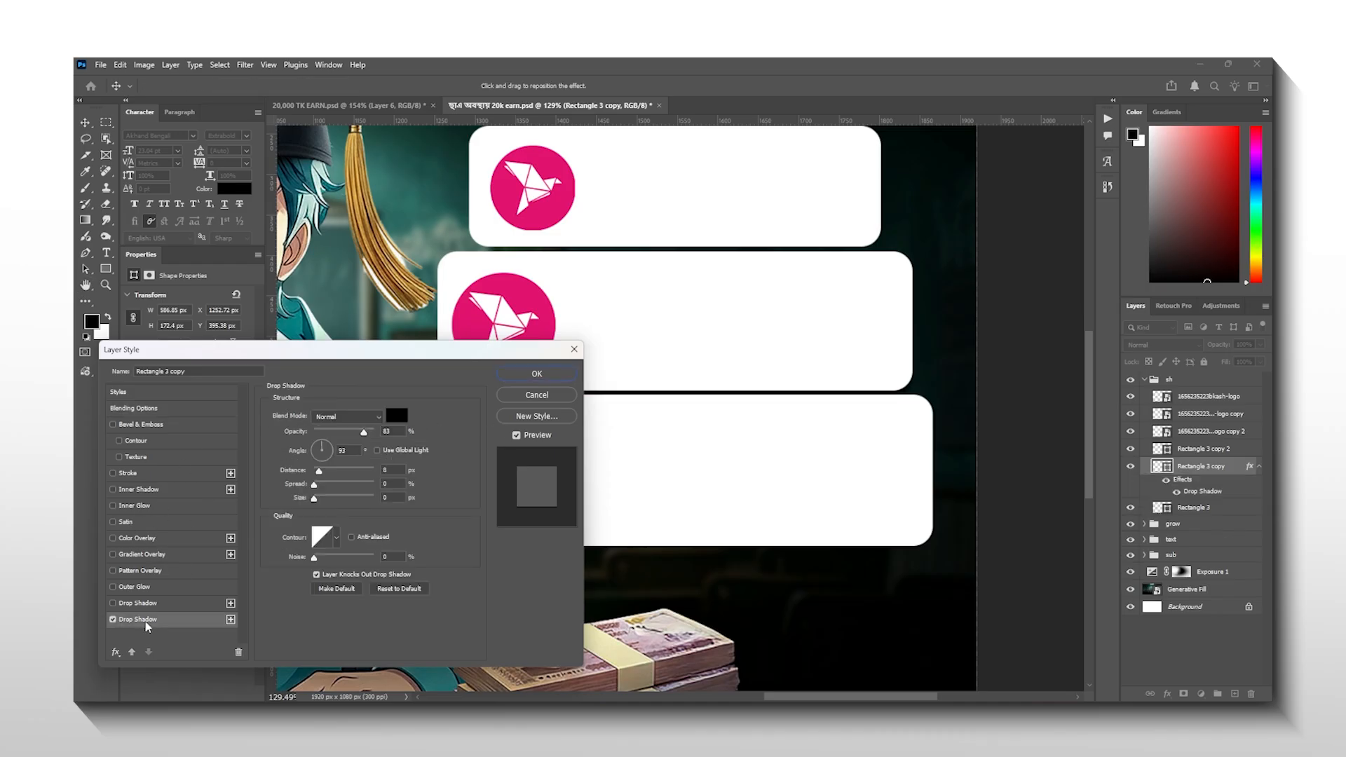
left_click(322, 459)
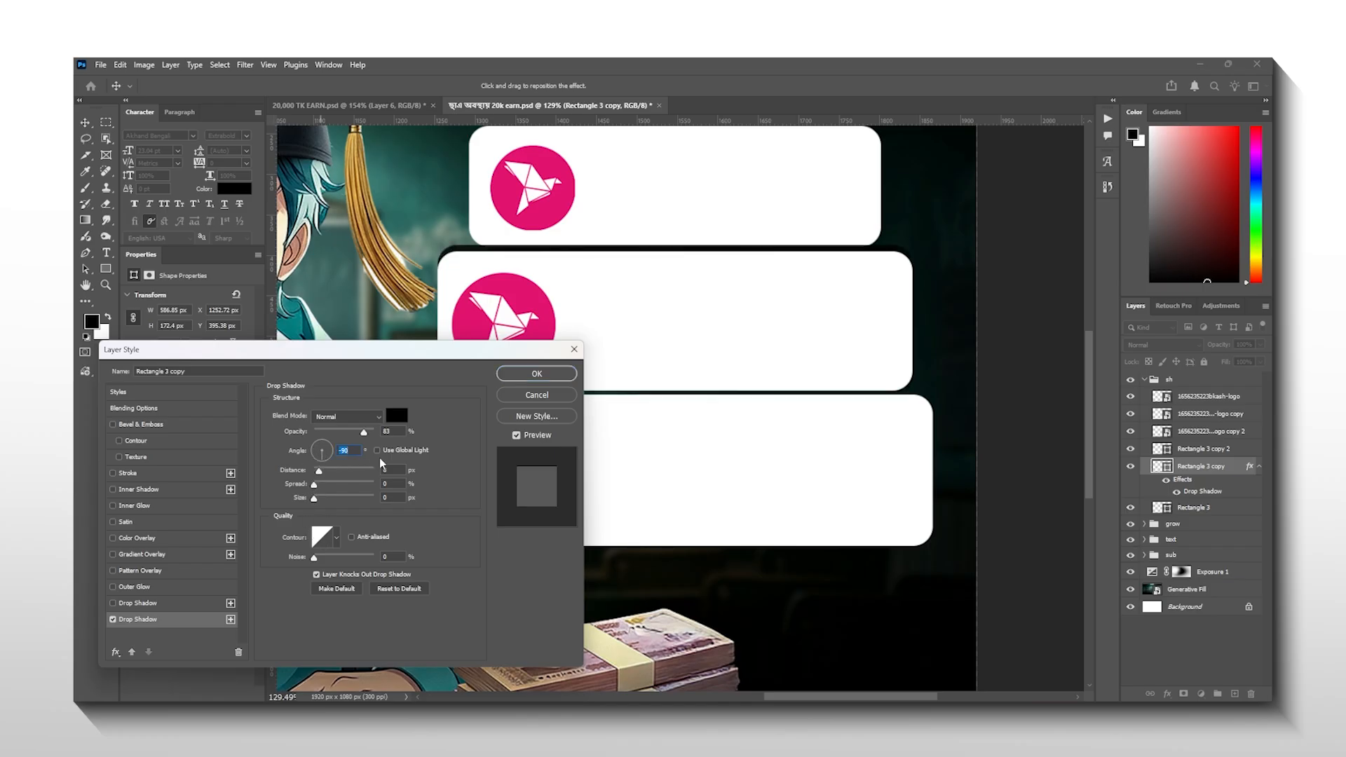
mouse_move(363, 432)
left_mouse_down()
mouse_move(390, 436)
mouse_move(360, 438)
left_mouse_up()
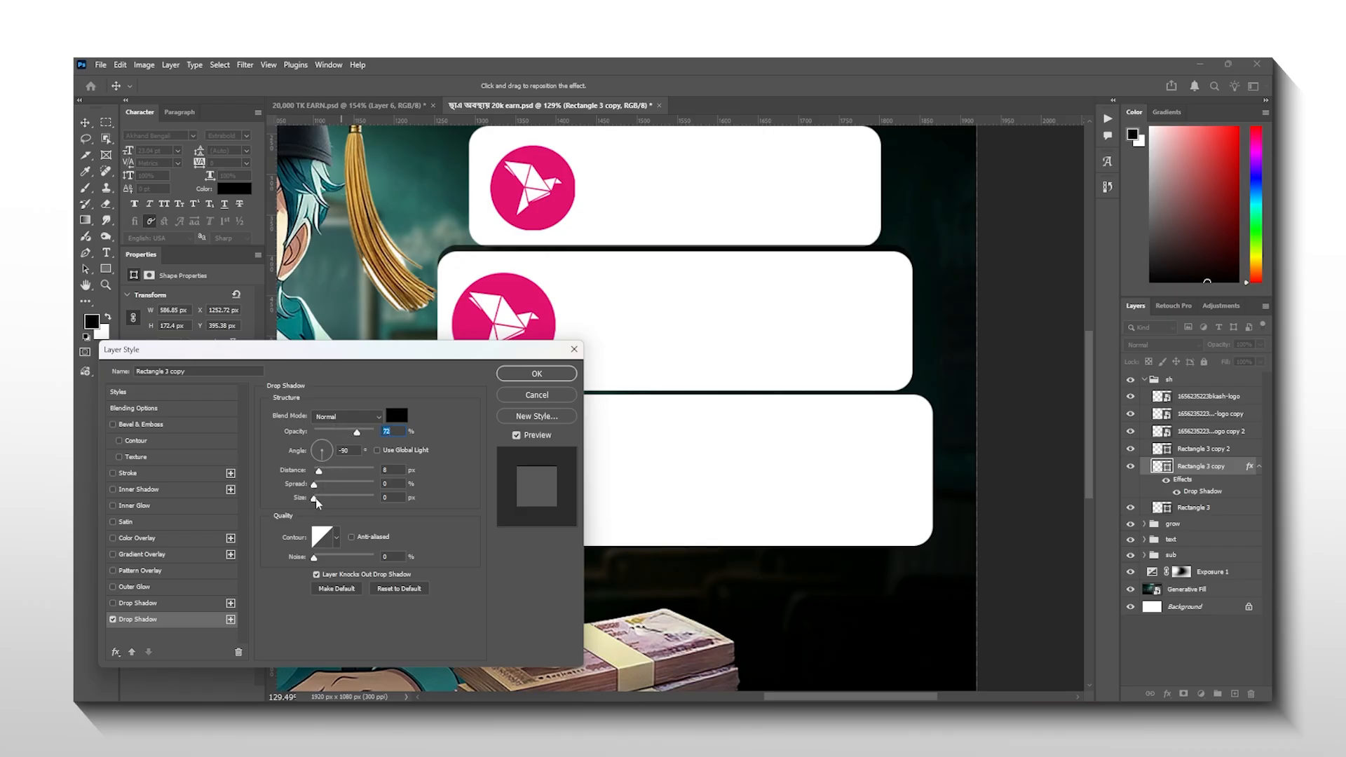
mouse_move(316, 501)
left_mouse_down()
mouse_move(349, 484)
mouse_move(312, 485)
mouse_move(324, 497)
left_mouse_up()
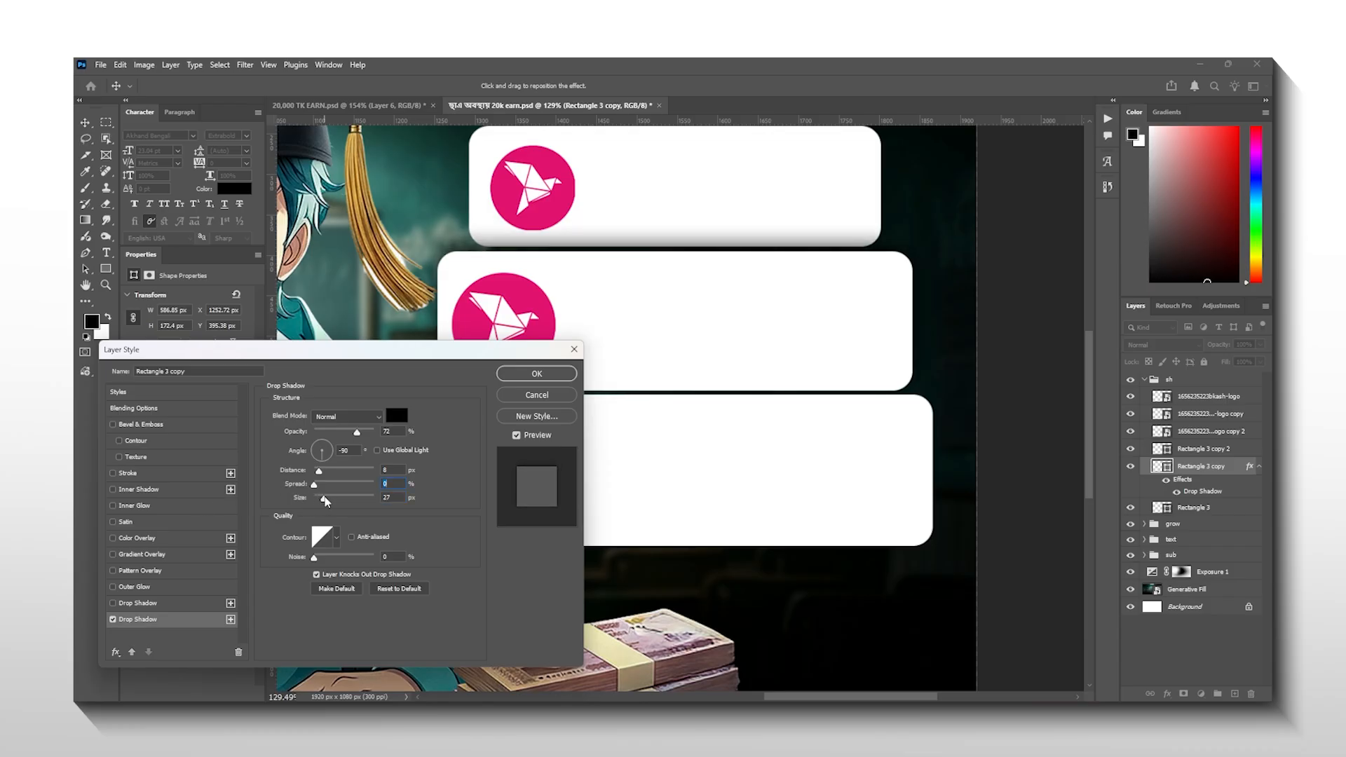
left_click(536, 373)
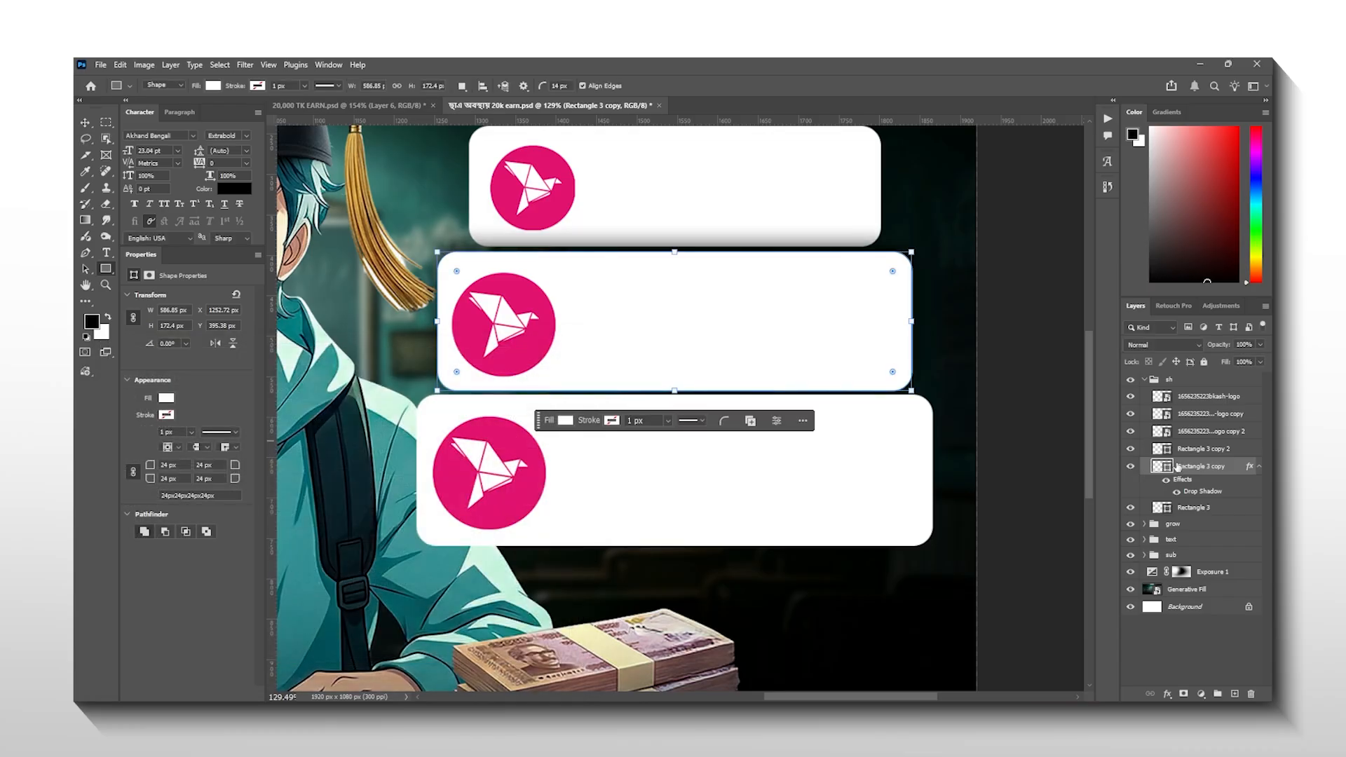
Compare the middle box with and without its shadow and combine the box with its logo into one smart object
left_click(1130, 466)
left_click(1130, 466)
left_click(1129, 466)
left_click(1130, 466)
left_click(1130, 414)
left_click(1129, 414)
left_click(1206, 431)
left_click(1191, 449, "shift")
key("ctrl+t")
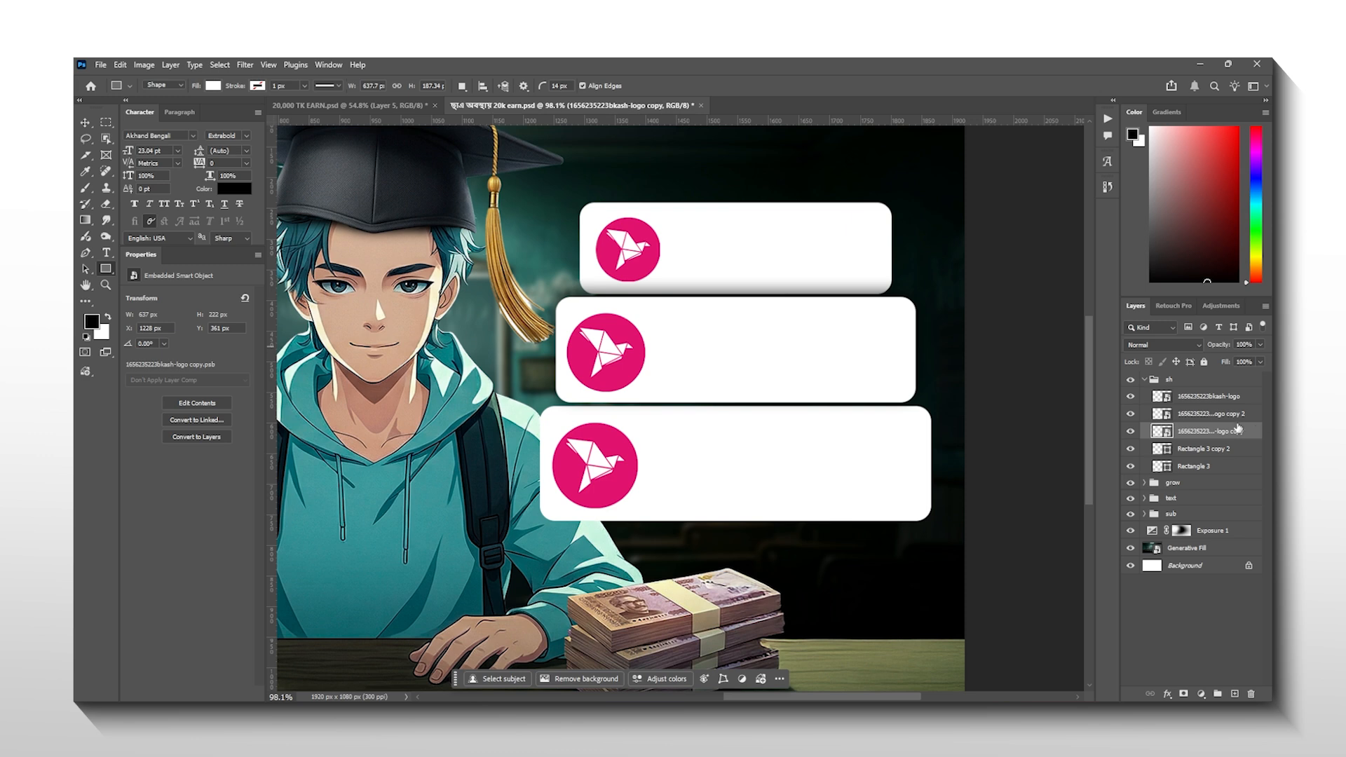
key("ctrl+t")
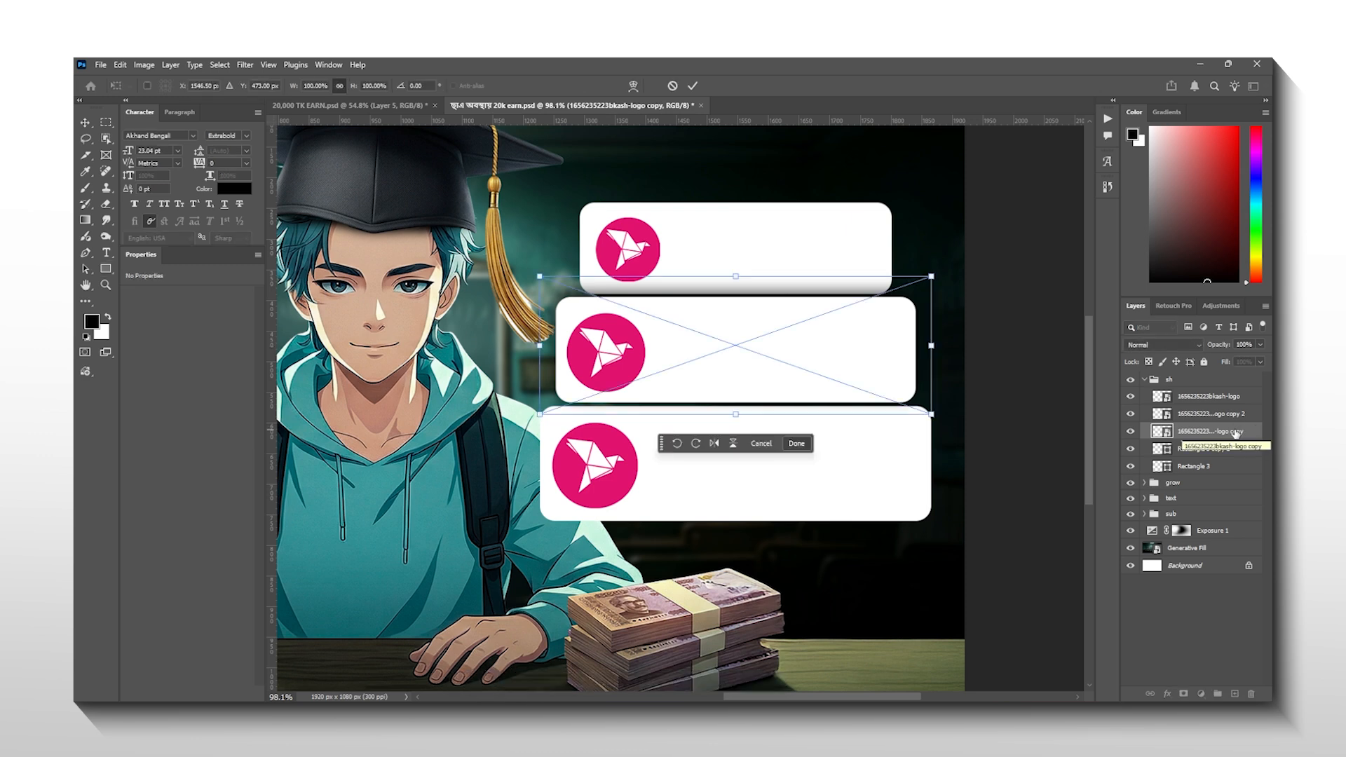
key("Up")
key("Up")
key("Up")
key("Up")
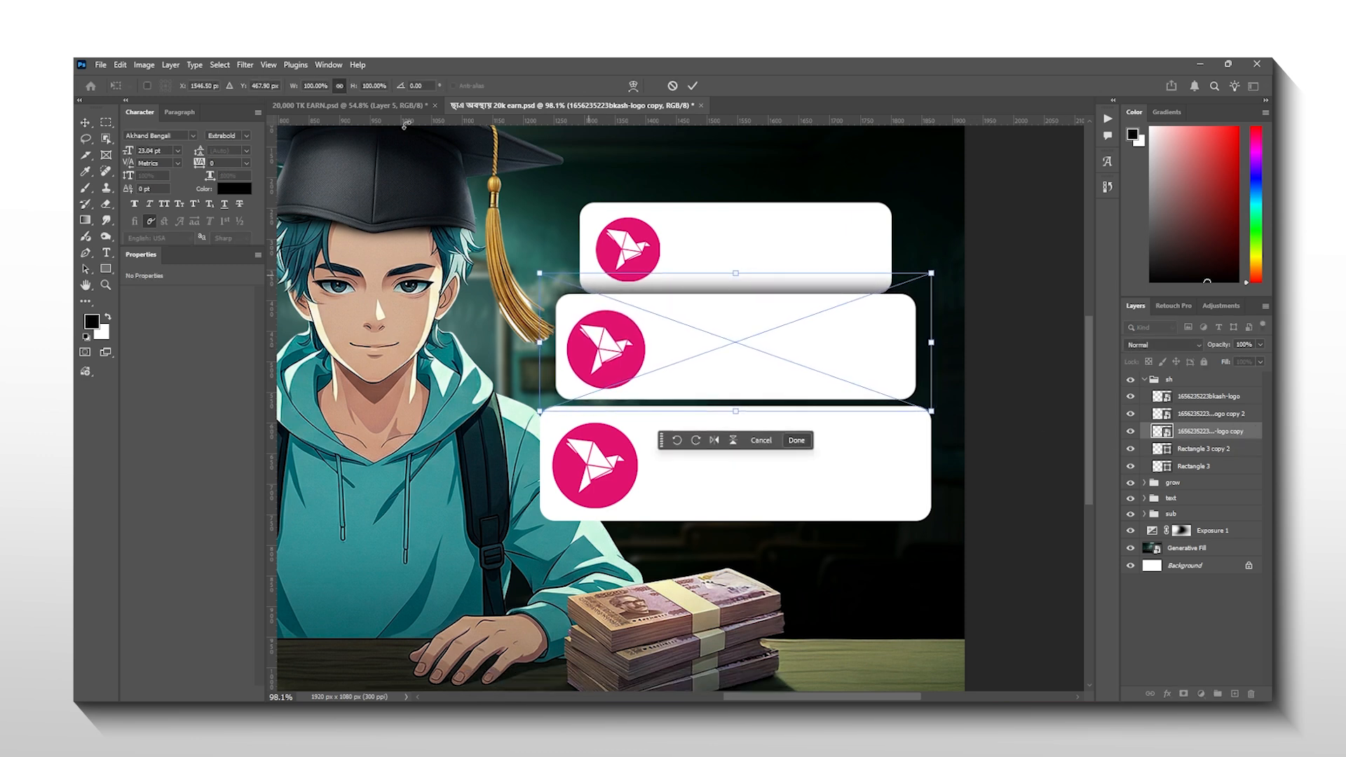
key("Down")
left_click(330, 107)
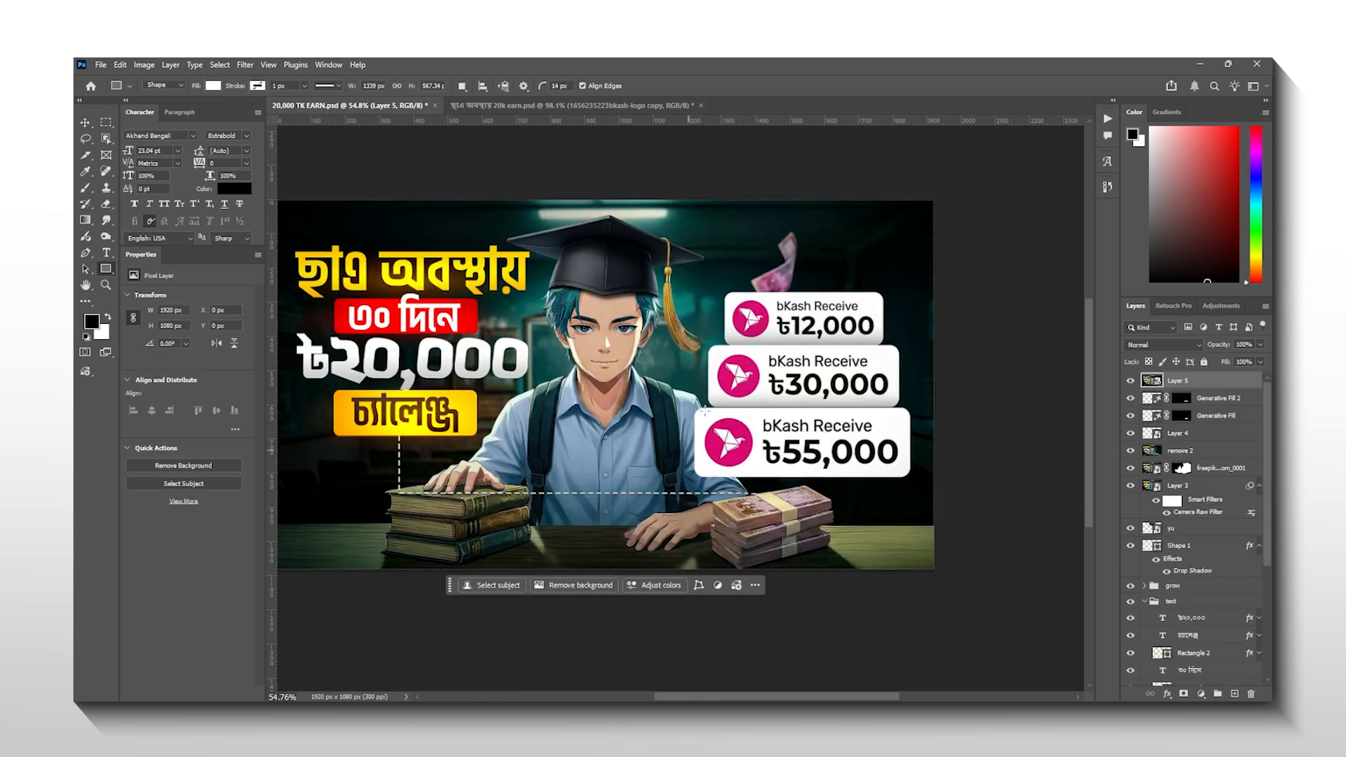
left_click(577, 104)
key("ctrl+t")
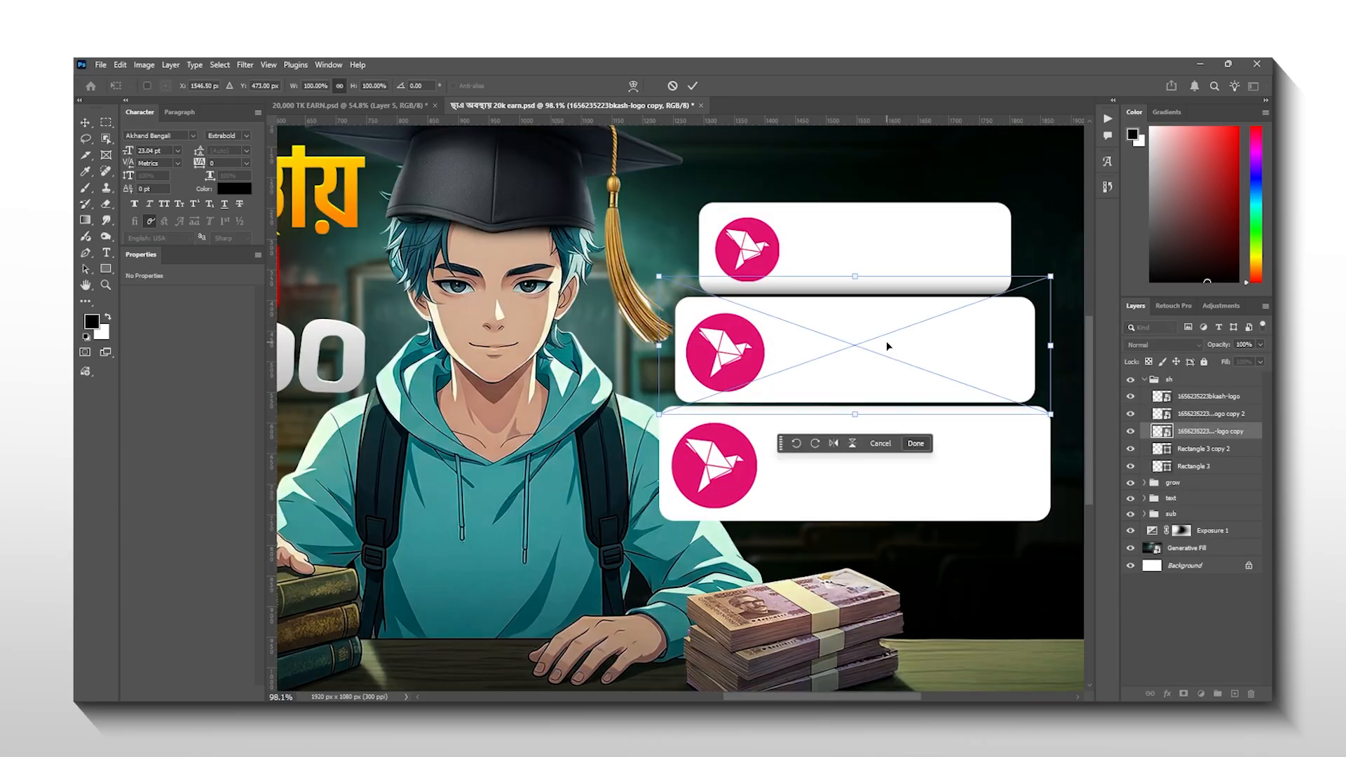
key("Escape")
Nudge the combined middle box and logo up about 5 px towards the top box
key("ctrl+t")
key("Up")
key("Up")
key("Up")
key("Up")
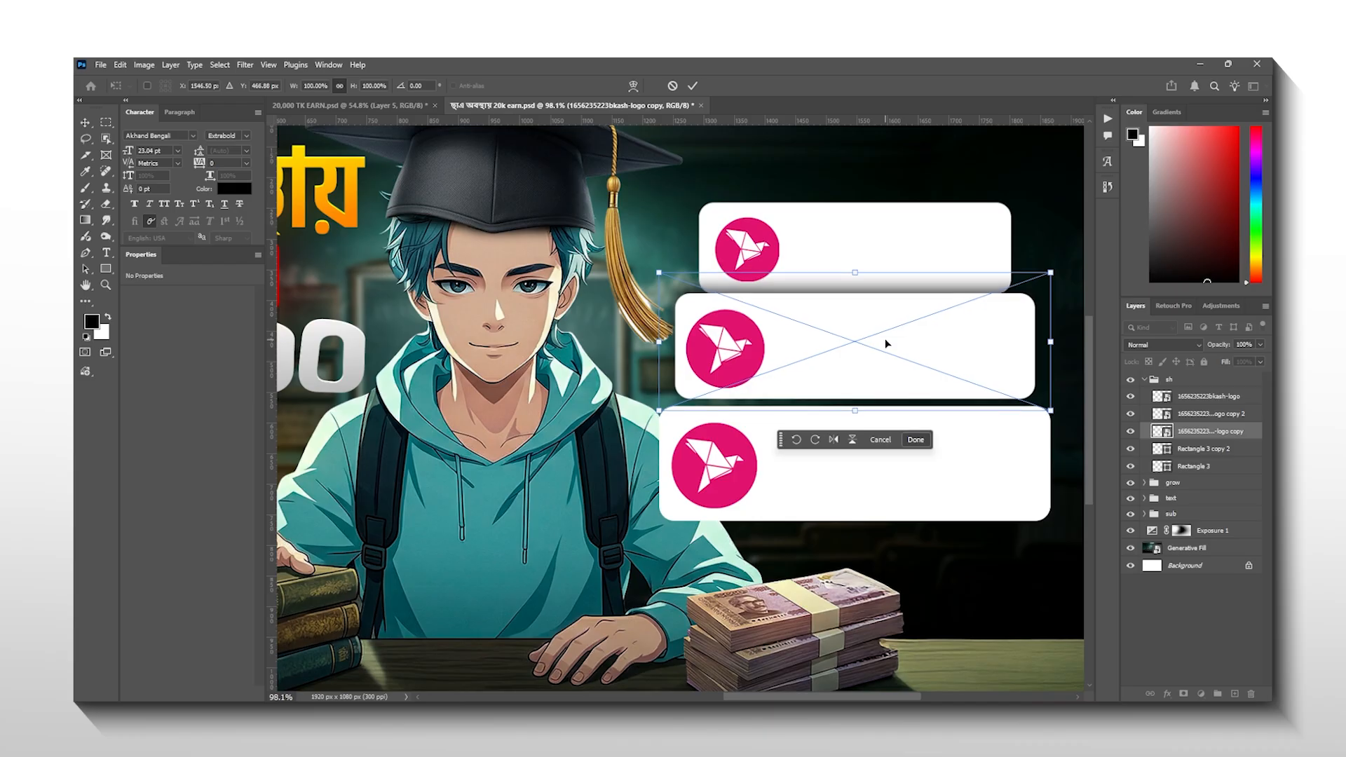
scroll(871, 359, "right", 3)
key("Return")
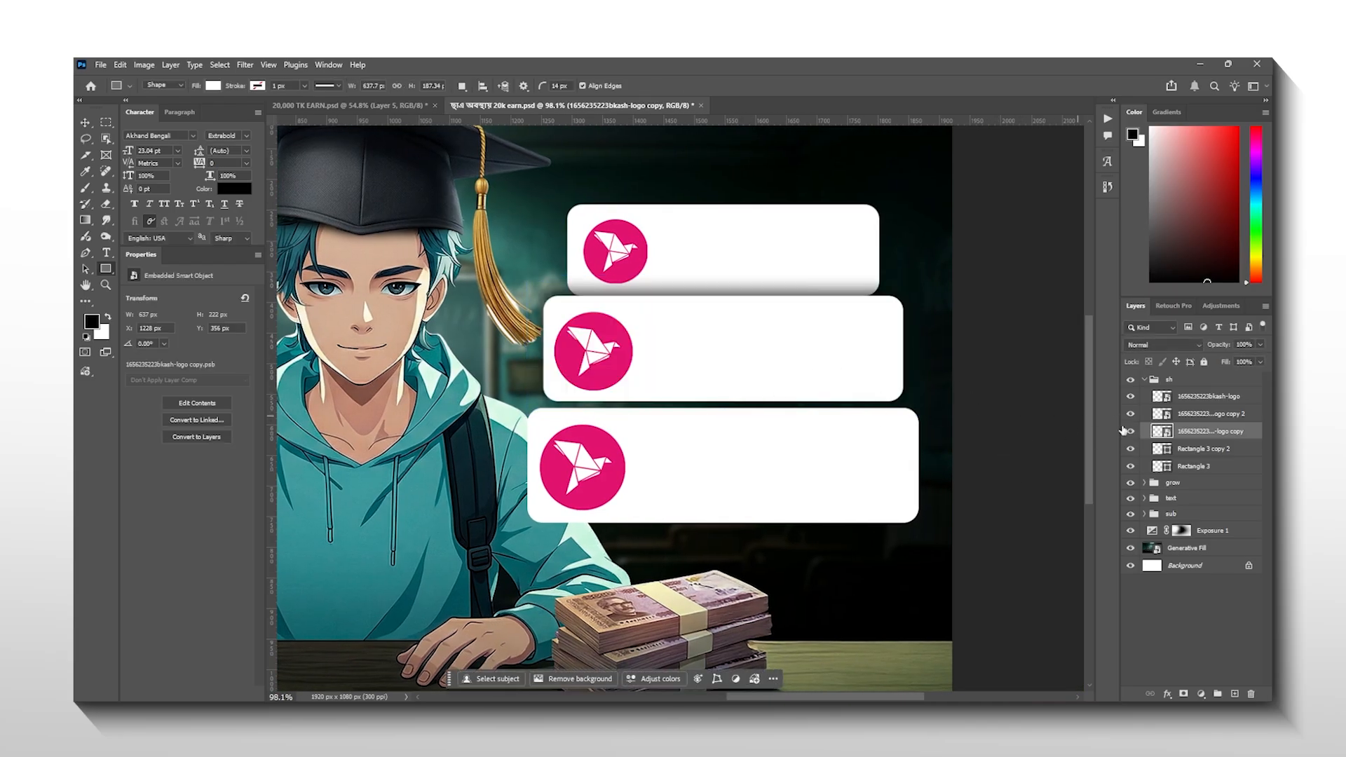
Reorder the remaining layers and combine the bottom and top boxes with their respective logos into separate smart objects
left_click(1130, 396)
left_click(1130, 466)
left_click(1129, 466)
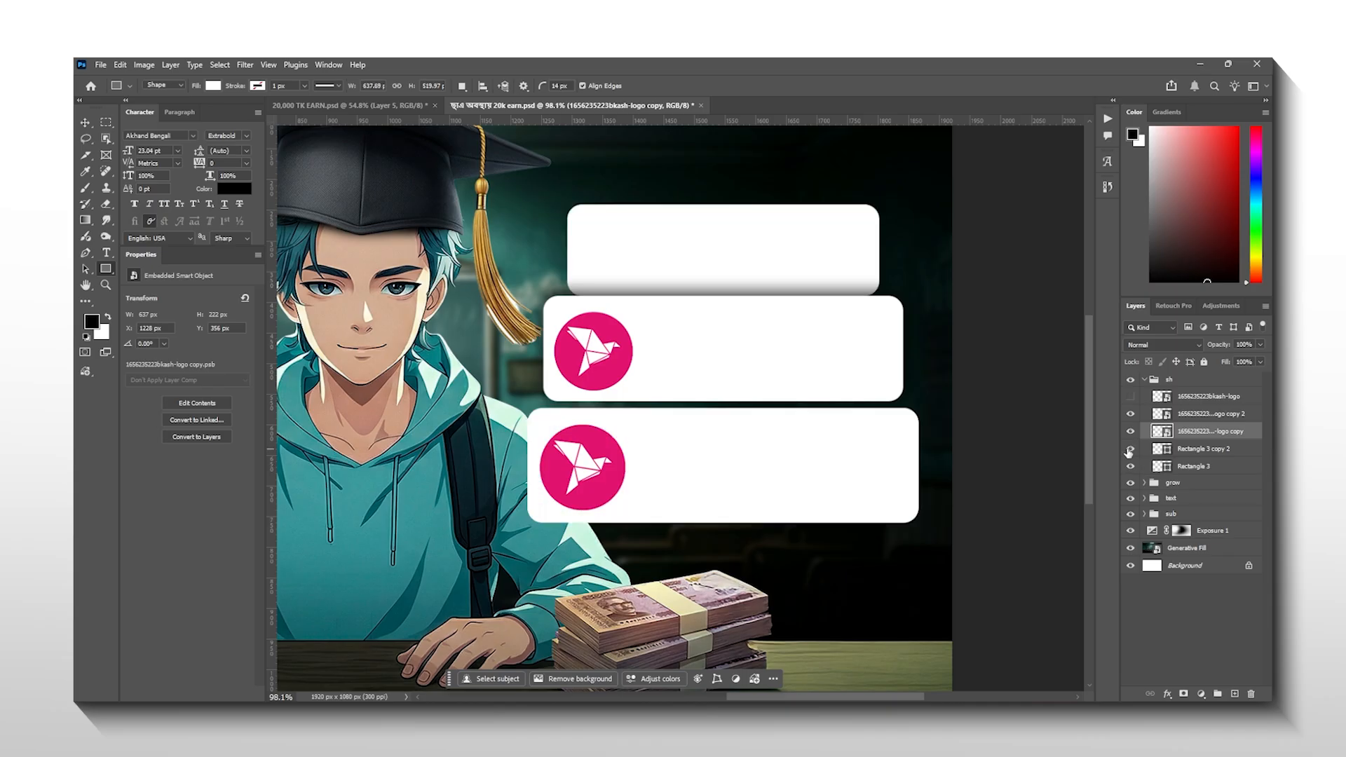
left_click_drag(1163, 448, 1170, 406)
right_click(1172, 438)
left_click(1191, 340)
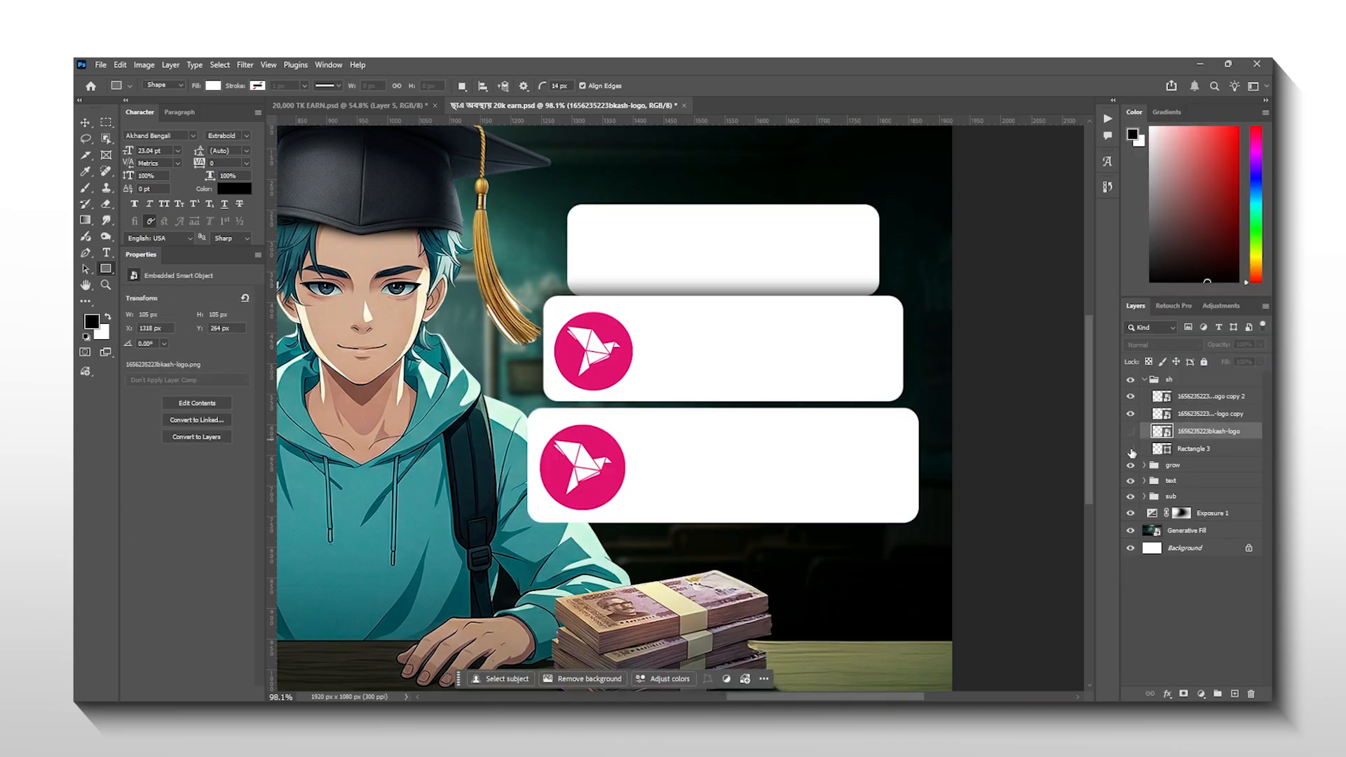
right_click(1172, 438)
left_click(1192, 340)
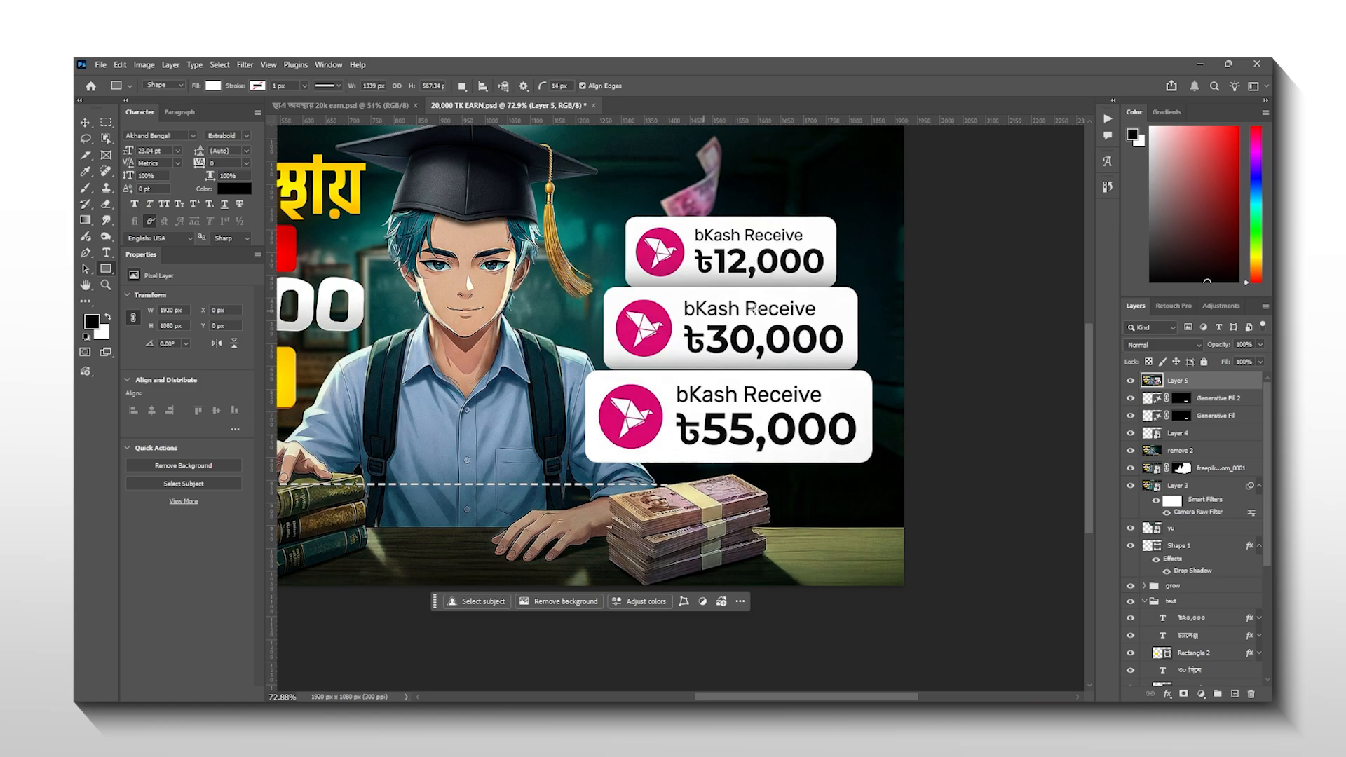
Add the text "bkash Receive" in black to the top box, scaled to 10.93 pt and placed beside the logo
left_click(389, 106)
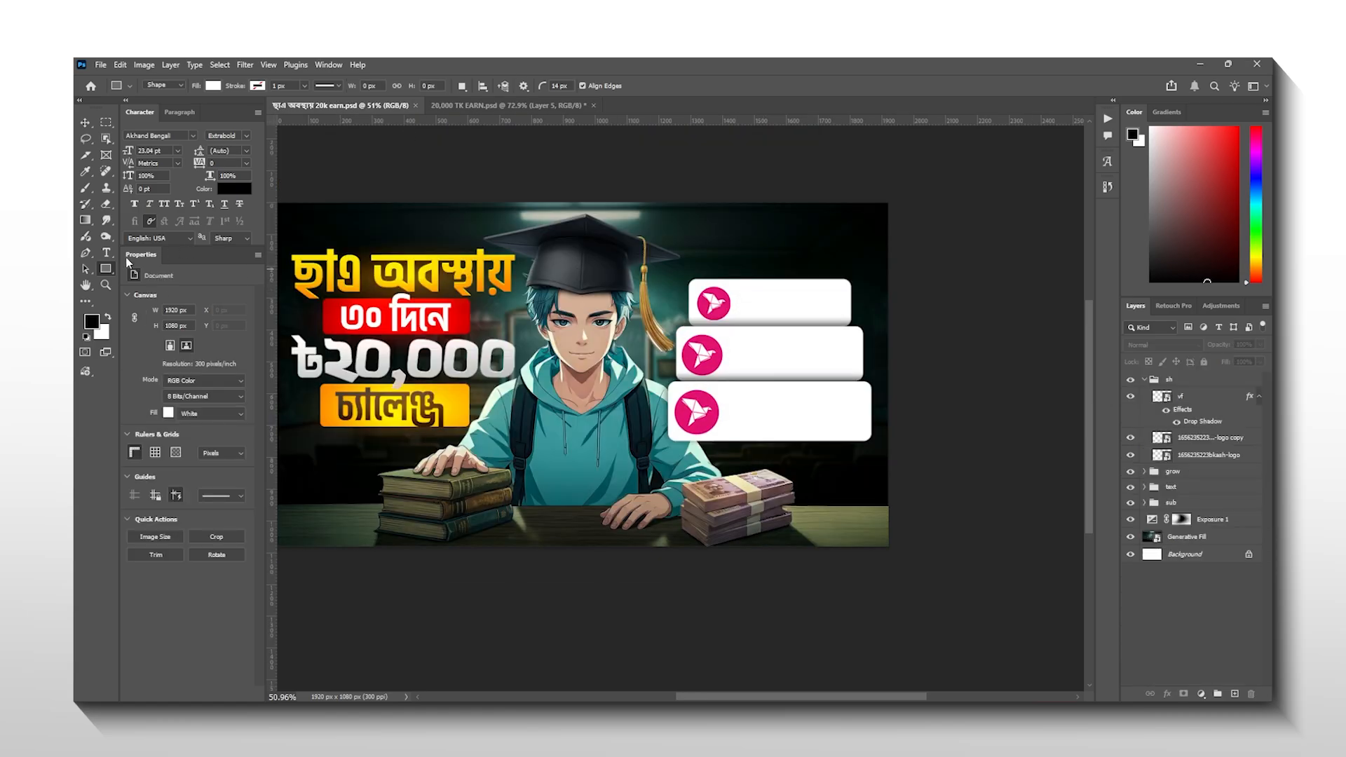
left_click(106, 255)
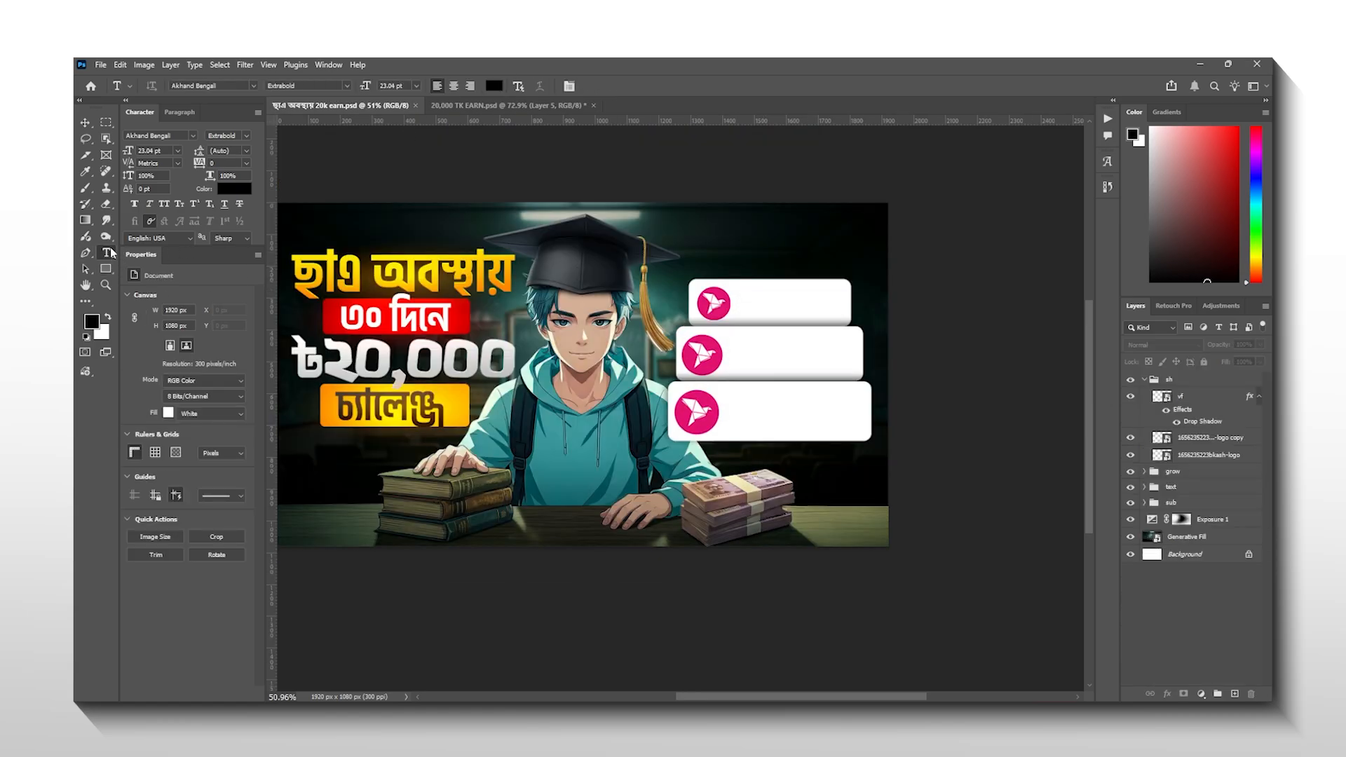
left_click(686, 301)
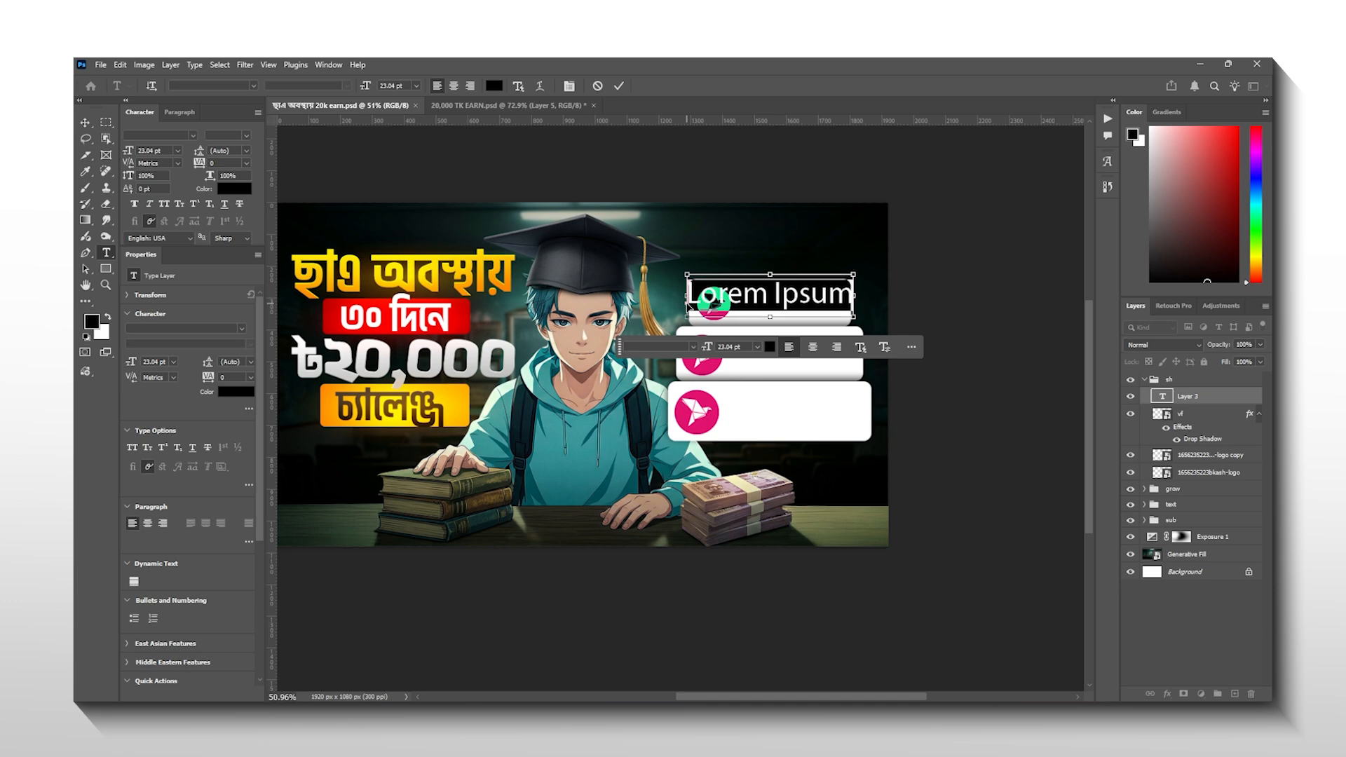
type("bkash Receive")
scroll(869, 273, "up", 5)
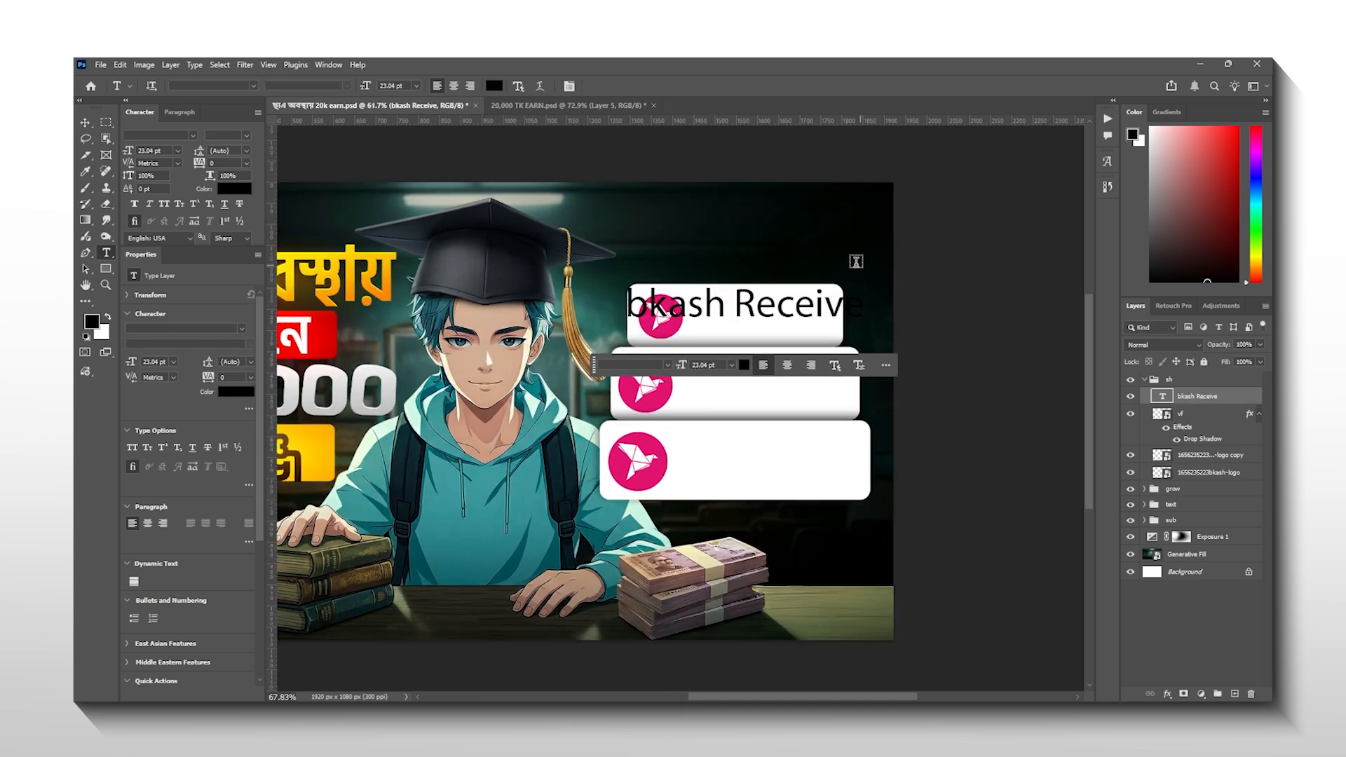
left_click_drag(737, 345, 766, 337)
key("Return")
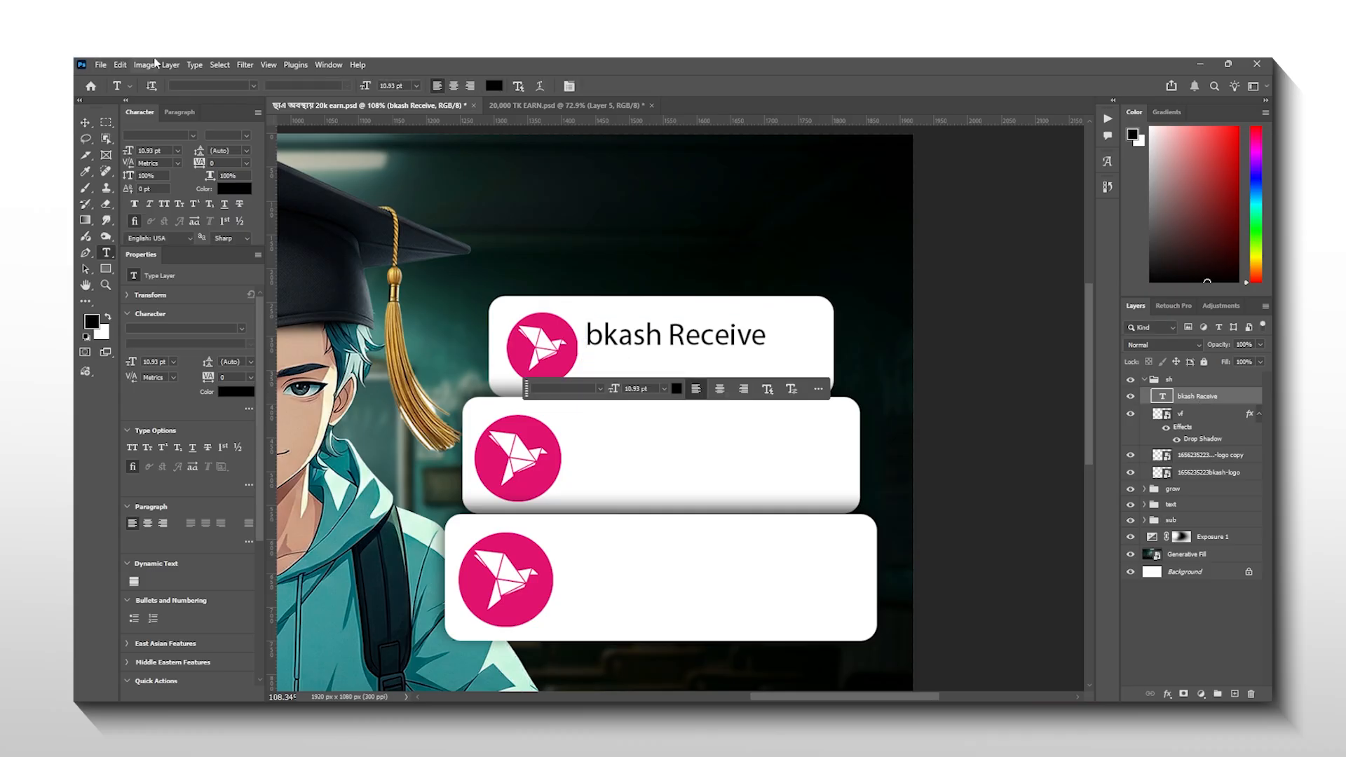
Set the font of the "bkash Receive" label in the top box to Li Ador Noirrit Light
left_click(254, 87)
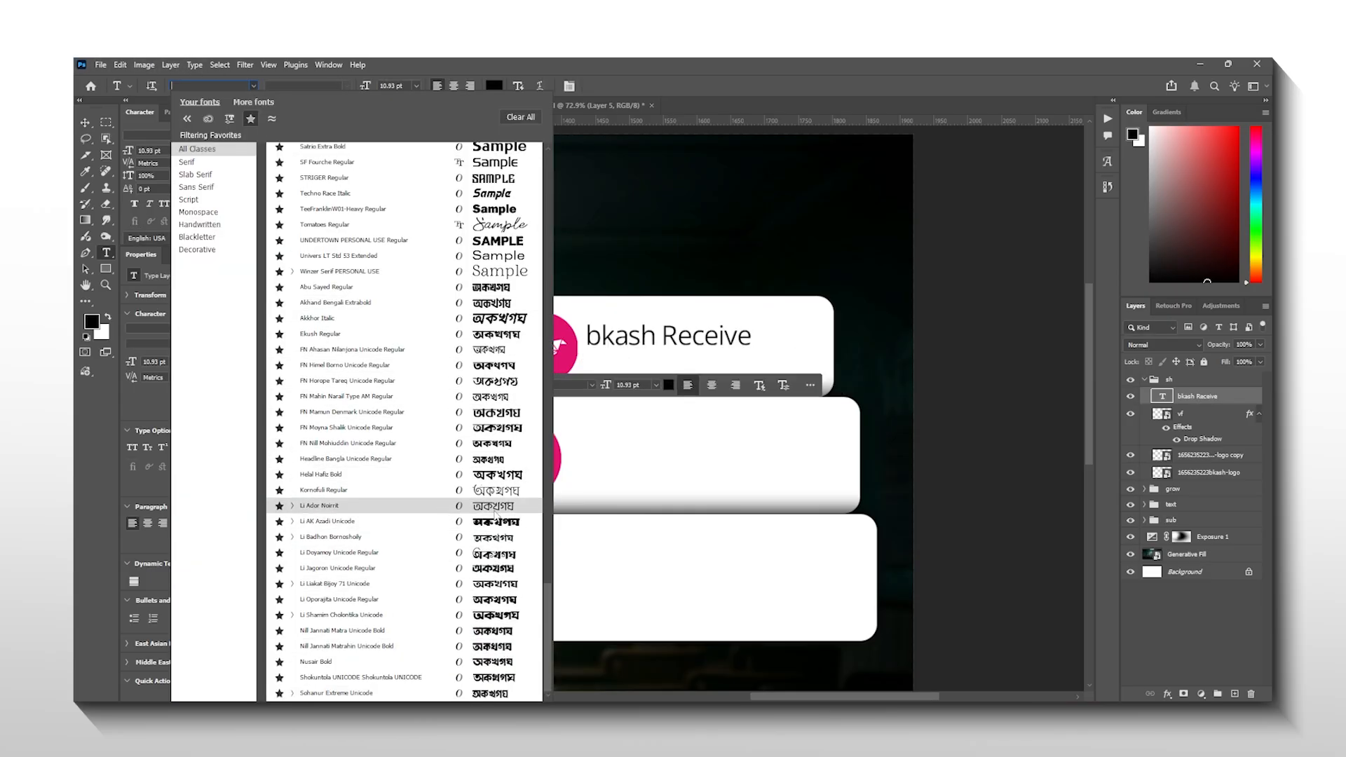
left_click(494, 508)
scroll(756, 320, "up", 3)
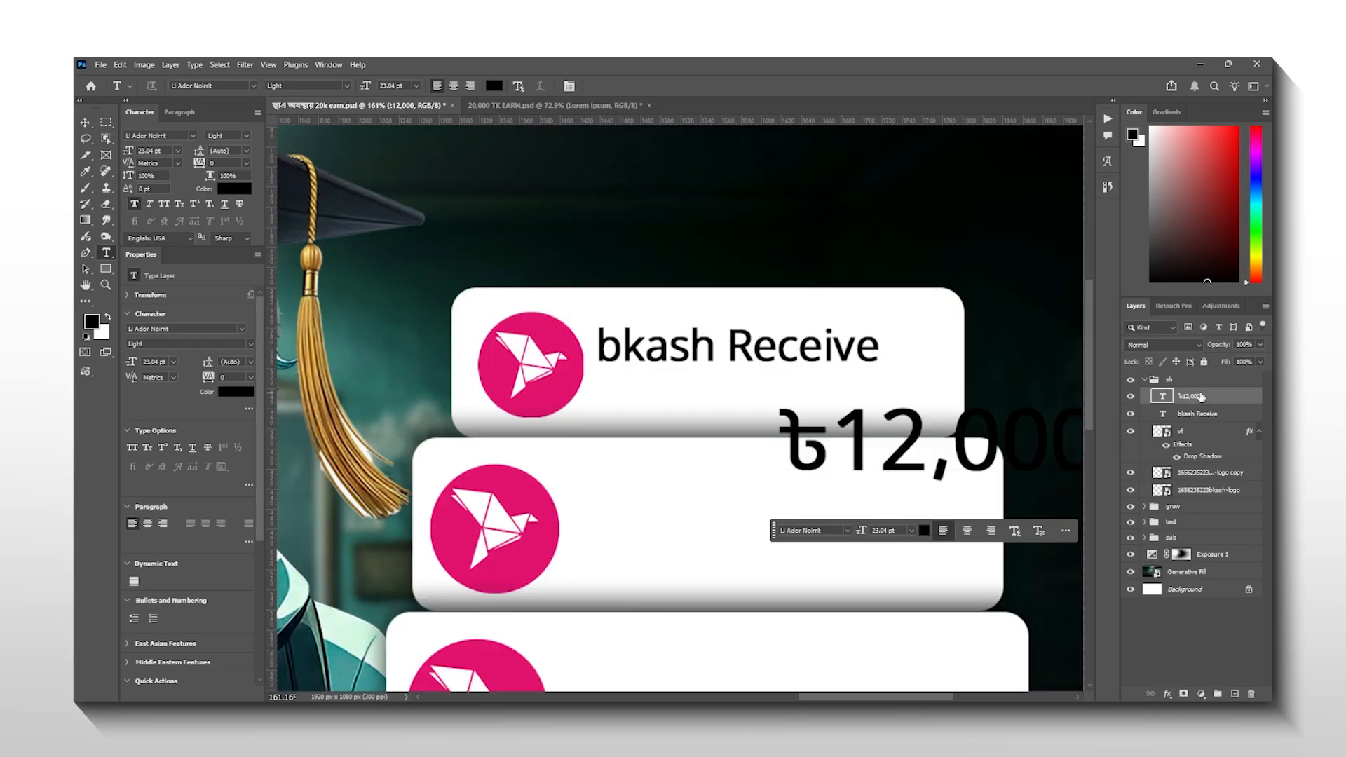
Scale the ৳12,000 amount to 21.37 pt beneath the "bkash Receive" label, and shrink and raise the label to fit above it
left_click_drag(708, 401, 710, 409)
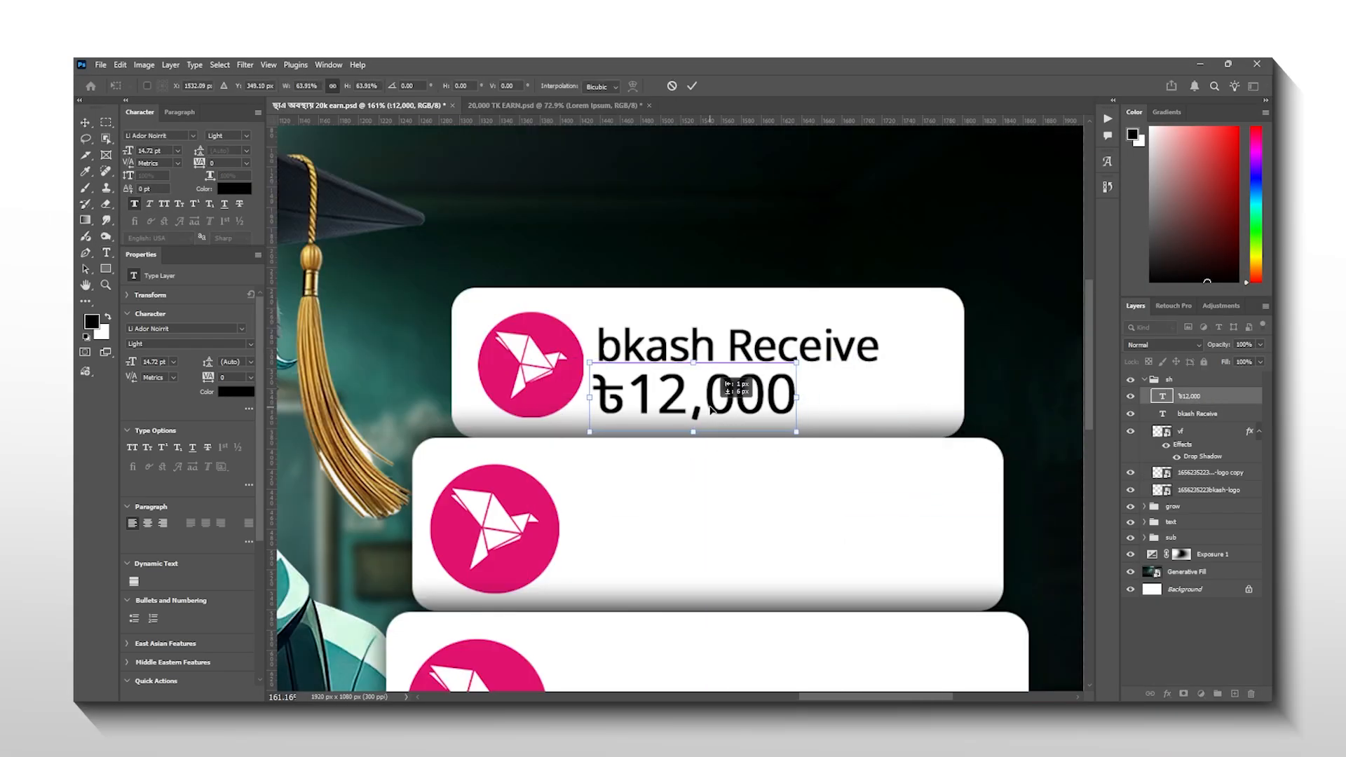
key("Return")
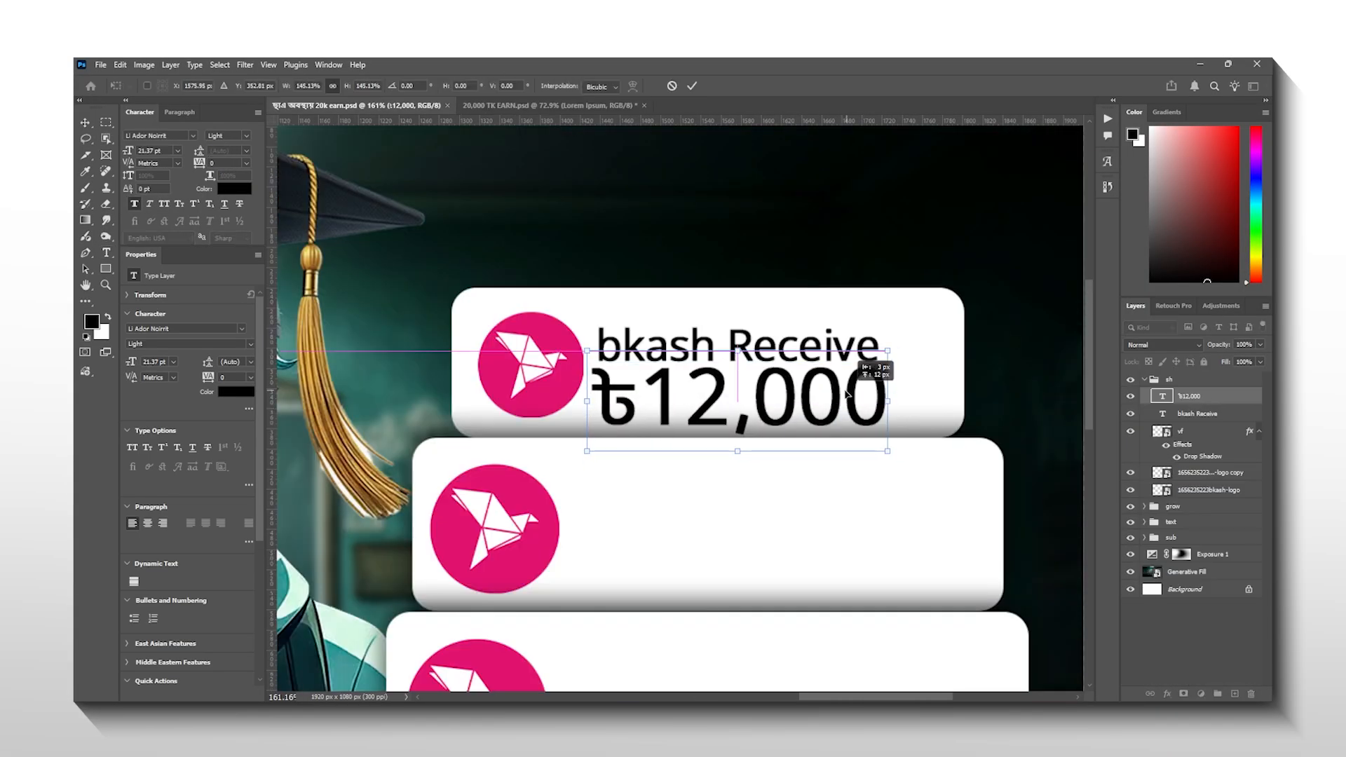
left_click_drag(862, 368, 826, 350)
key("Return")
key("t")
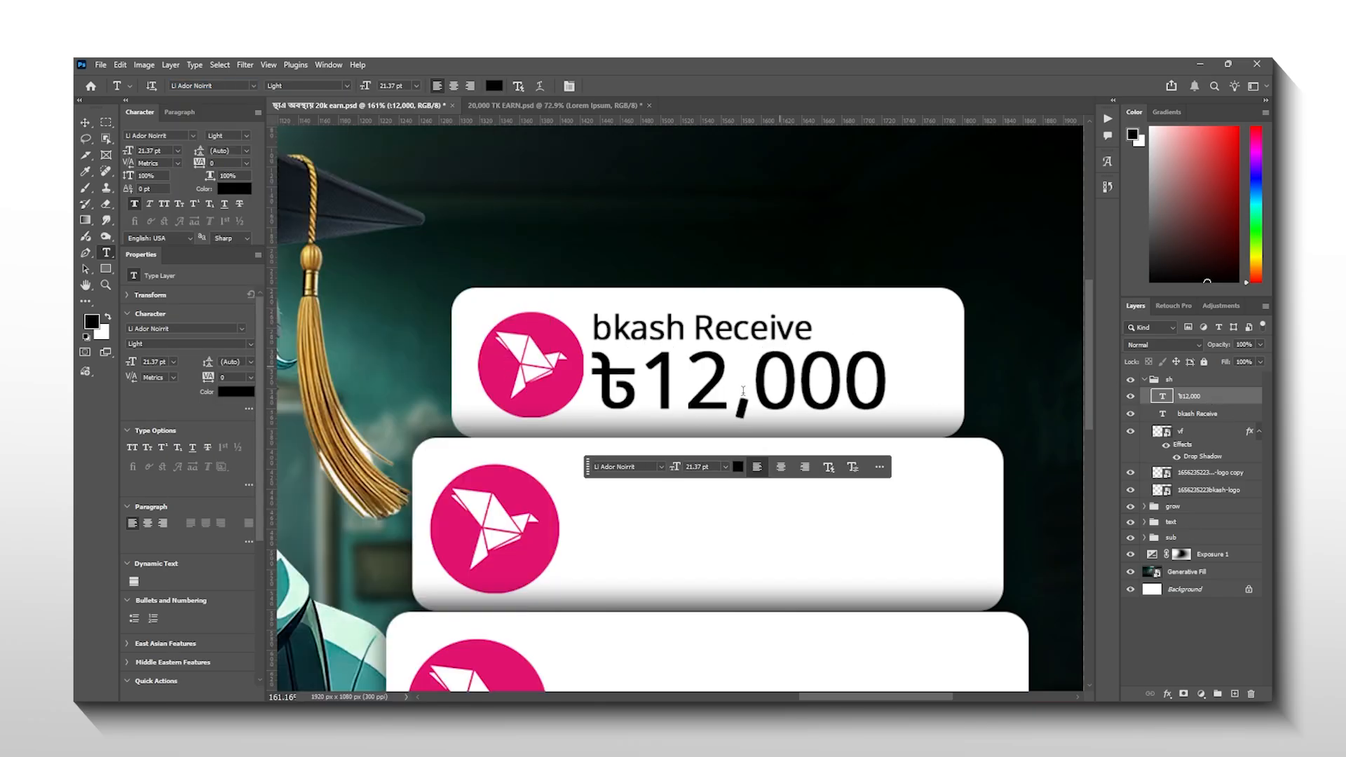
Set the ৳12,000 amount to the SemiBold weight and align its left edge with the label above it
left_click(347, 86)
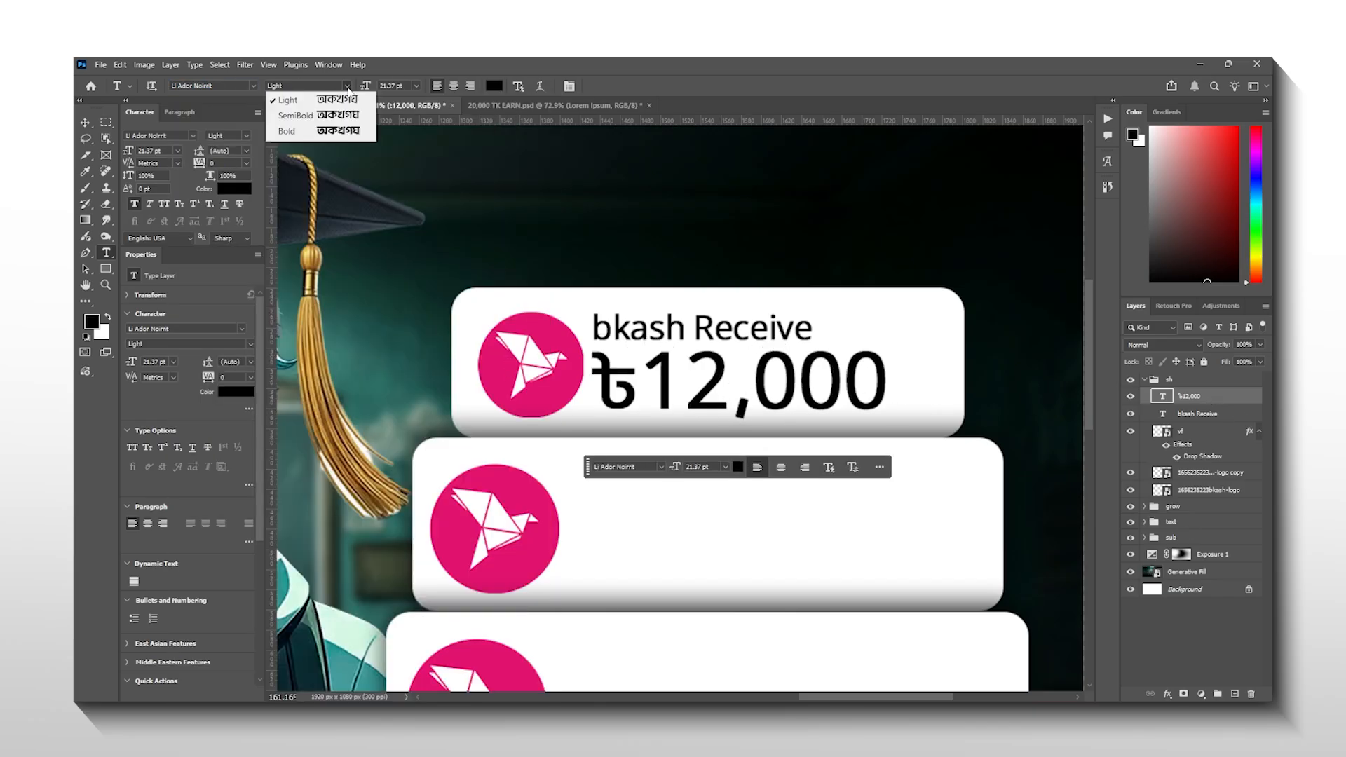
left_click(341, 132)
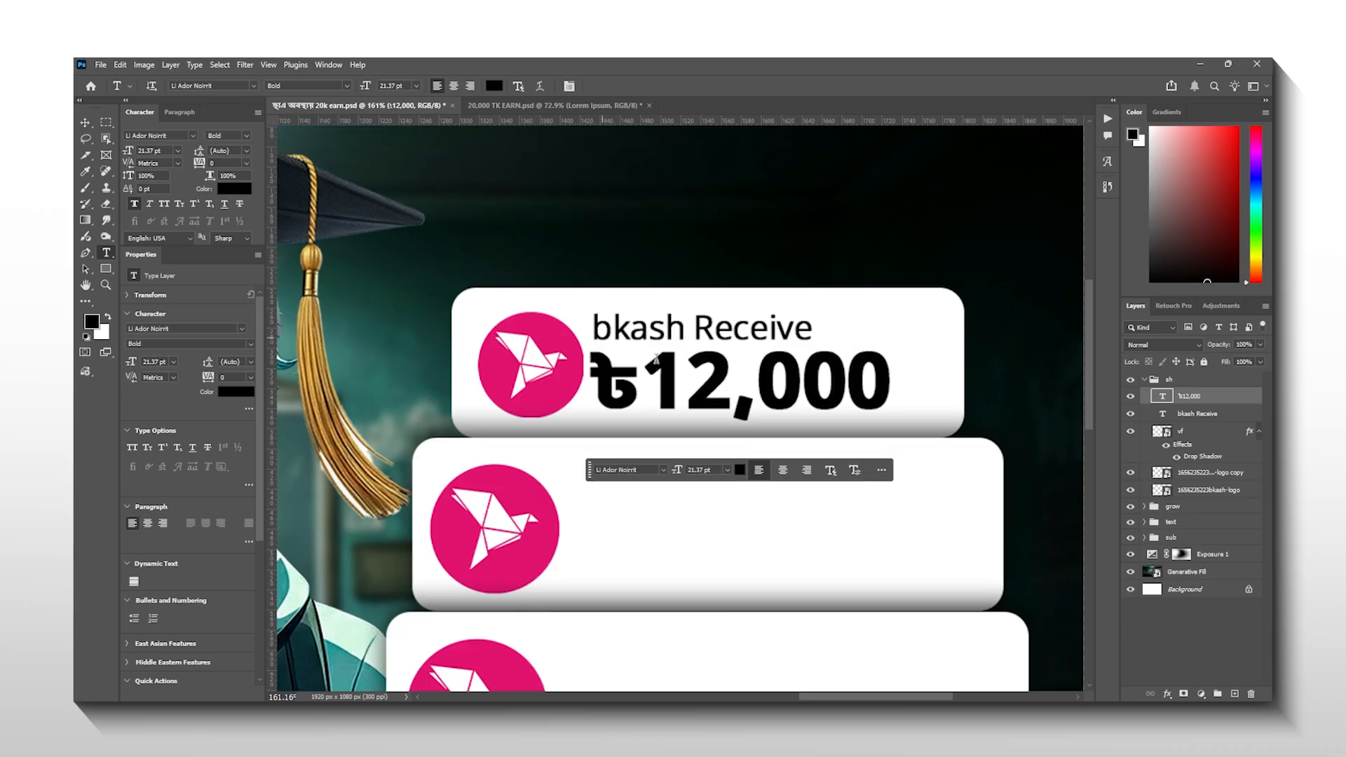
key("ctrl+t")
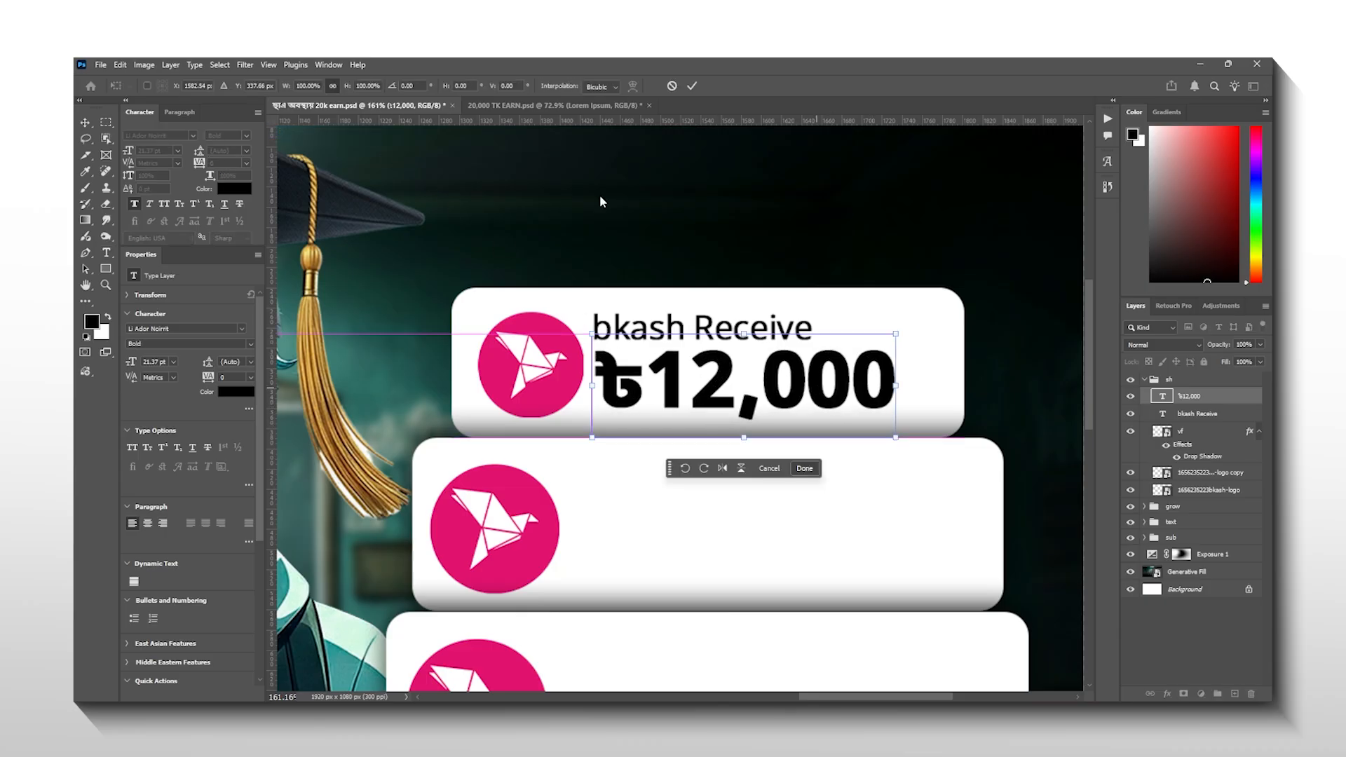
key("t")
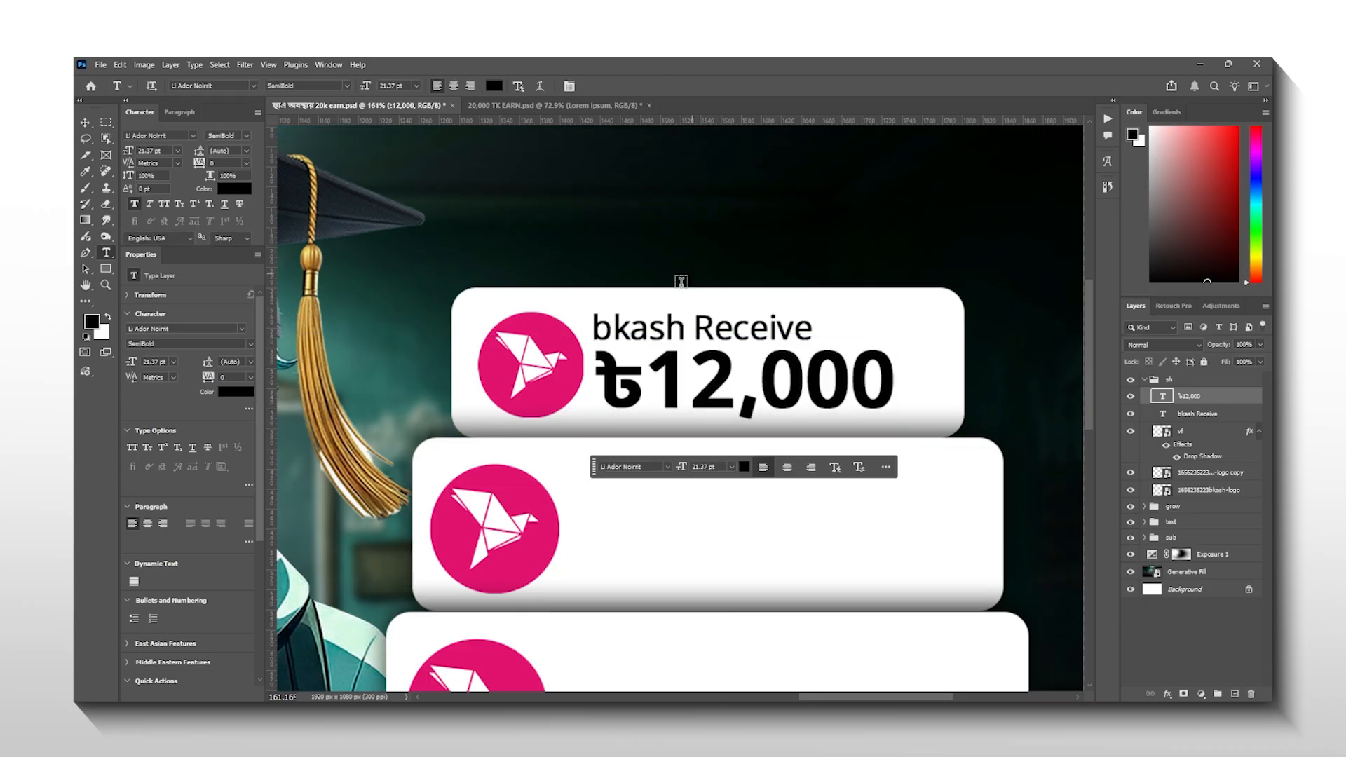
Compare the top box's label and amount styling with the reference thumbnail
scroll(680, 281, "down", 2)
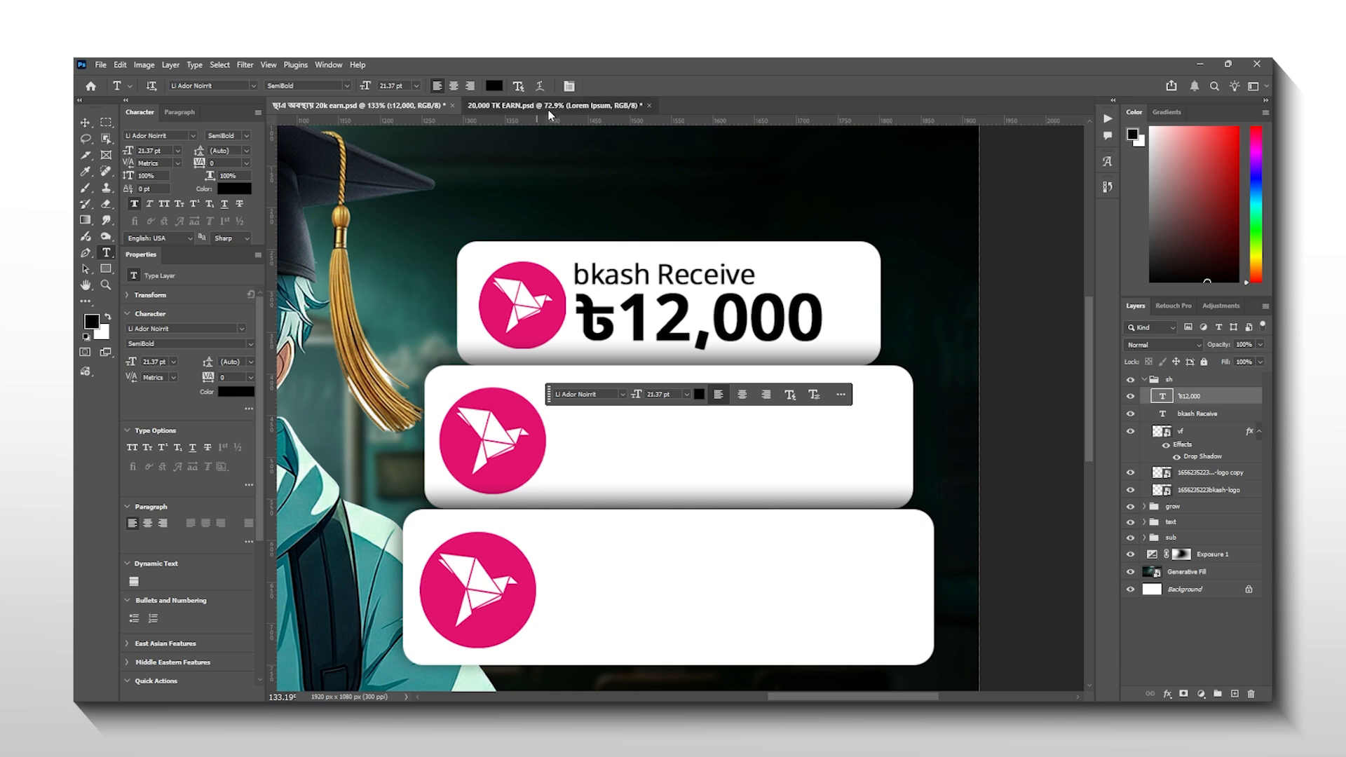
left_click(548, 107)
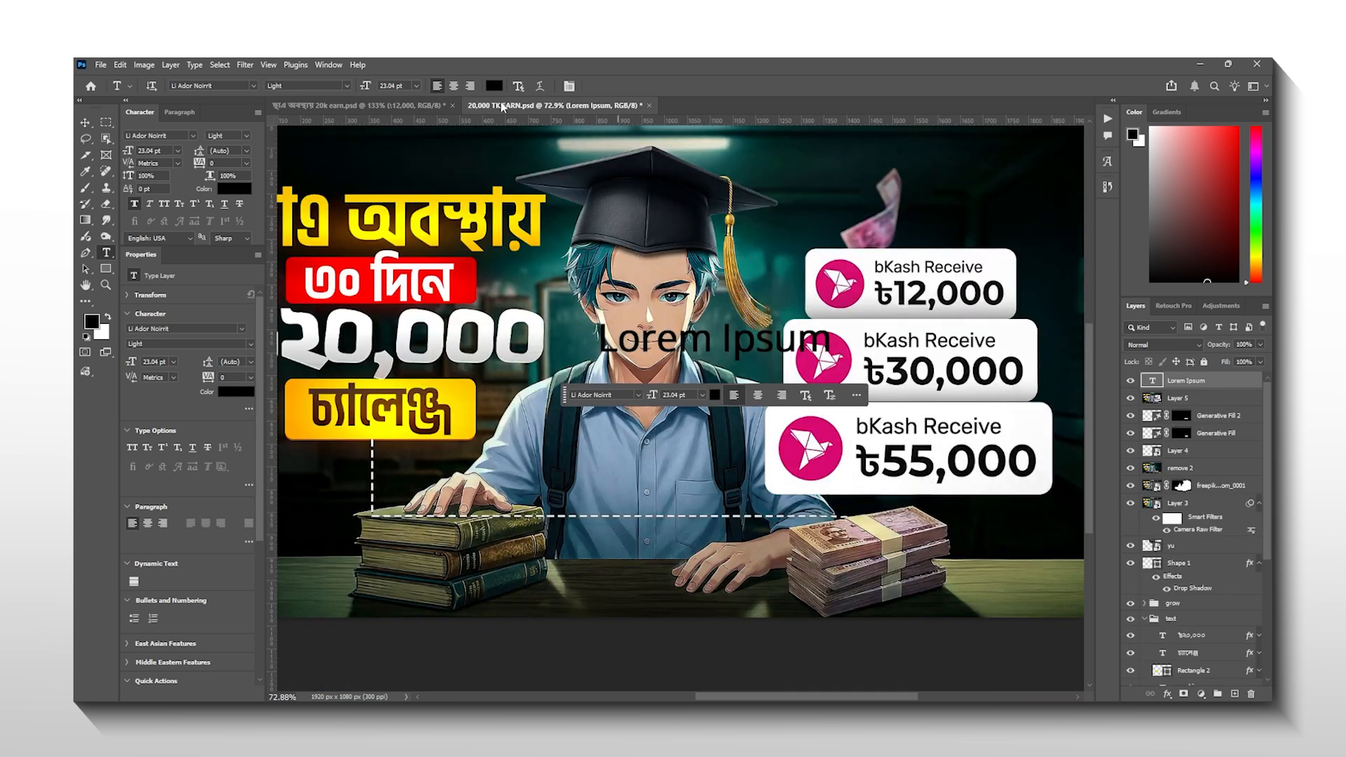
left_click(421, 105)
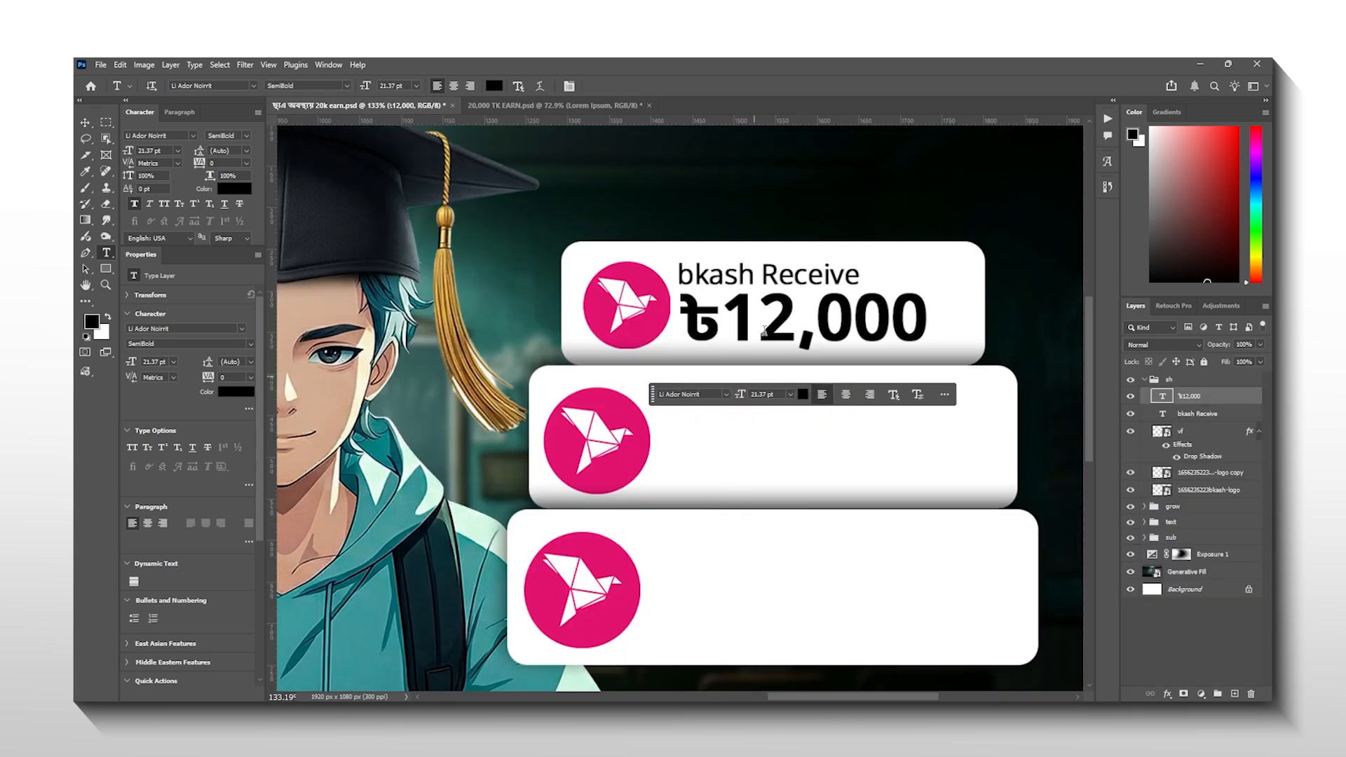
scroll(683, 297, "down", 2)
scroll(683, 298, "up", 3)
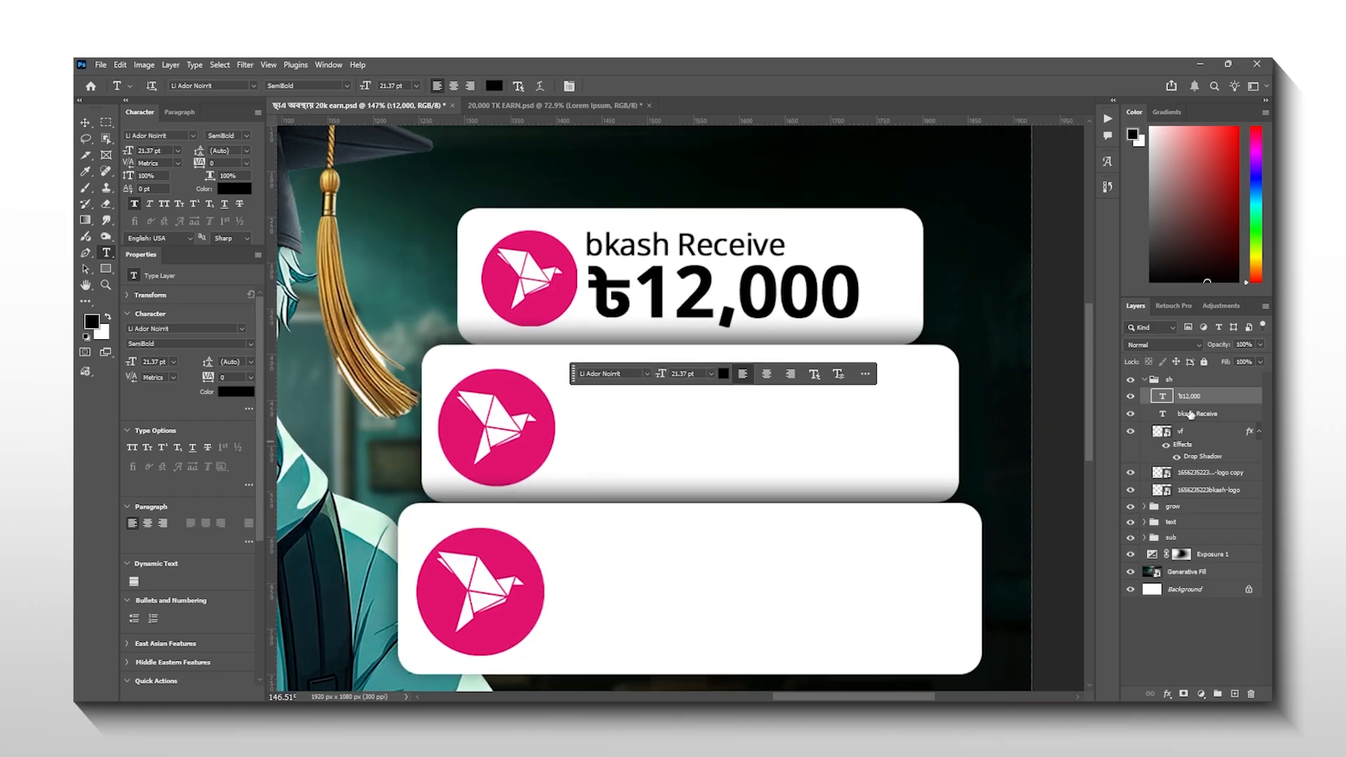
left_click(580, 106)
left_click(364, 105)
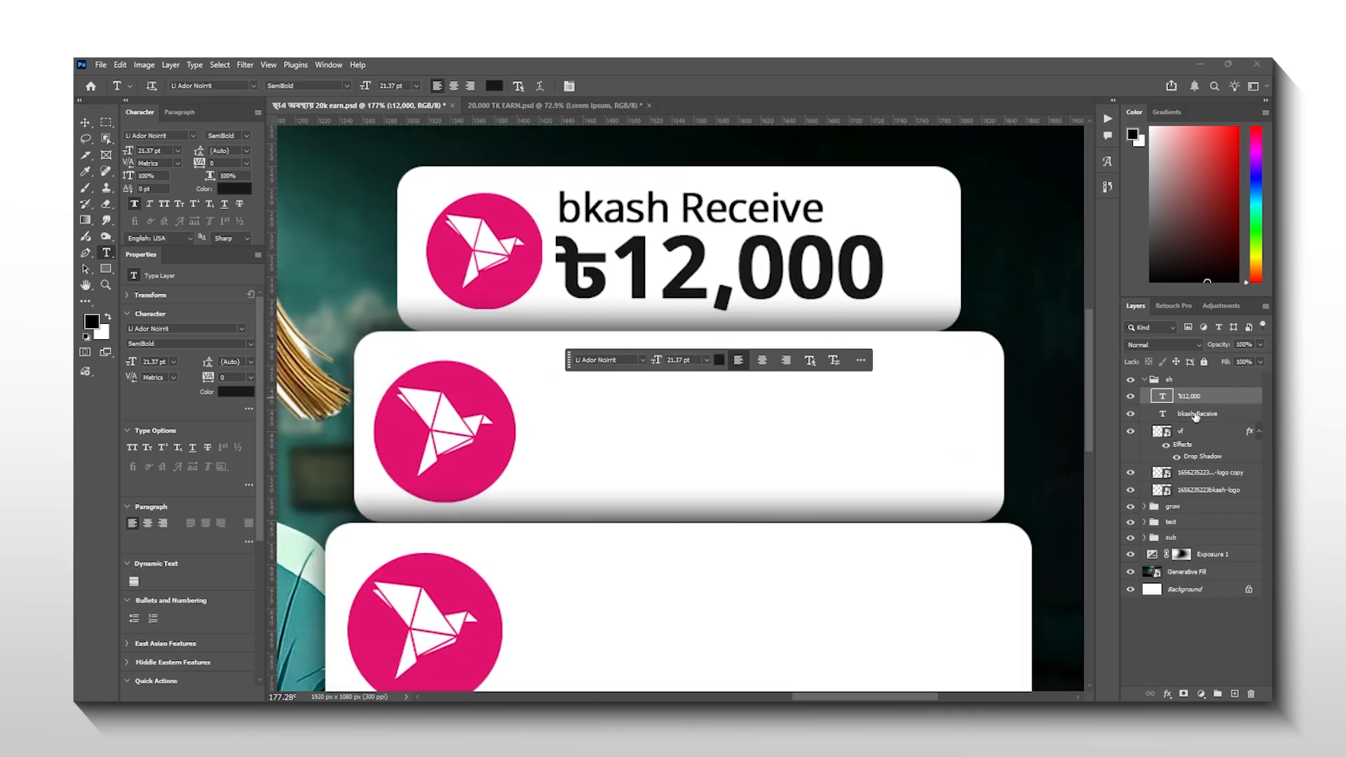
Duplicate the label and amount into the middle box at 22.07 pt and change the amount to ৳30,000
left_click_drag(721, 269, 704, 449)
left_click_drag(595, 449, 612, 449)
type("30")
key("Delete")
scroll(612, 449, "down", 2)
scroll(611, 448, "down", 3)
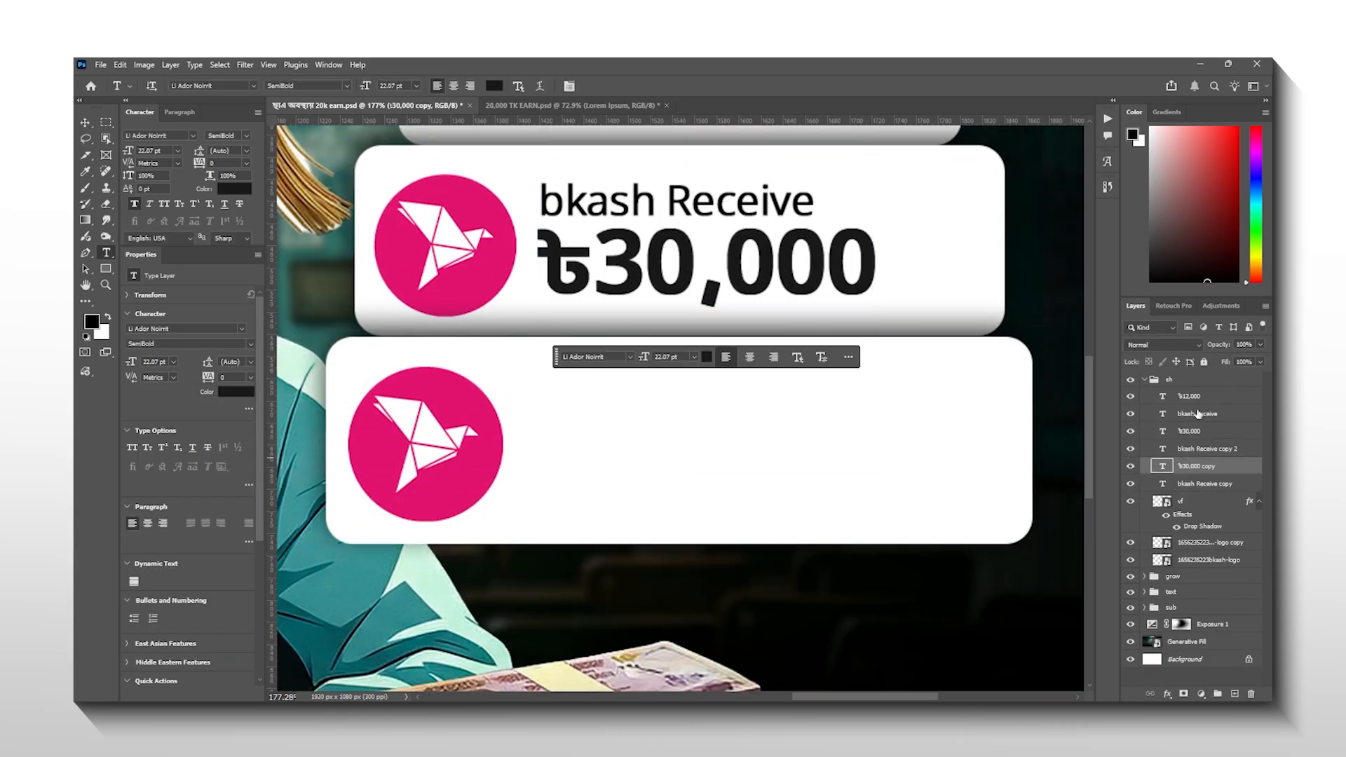
Copy the label and amount into the bottom box and change the amount to ৳55,000
left_click_drag(695, 335, 706, 480)
left_click_drag(690, 308, 686, 418)
left_click_drag(655, 477, 709, 477)
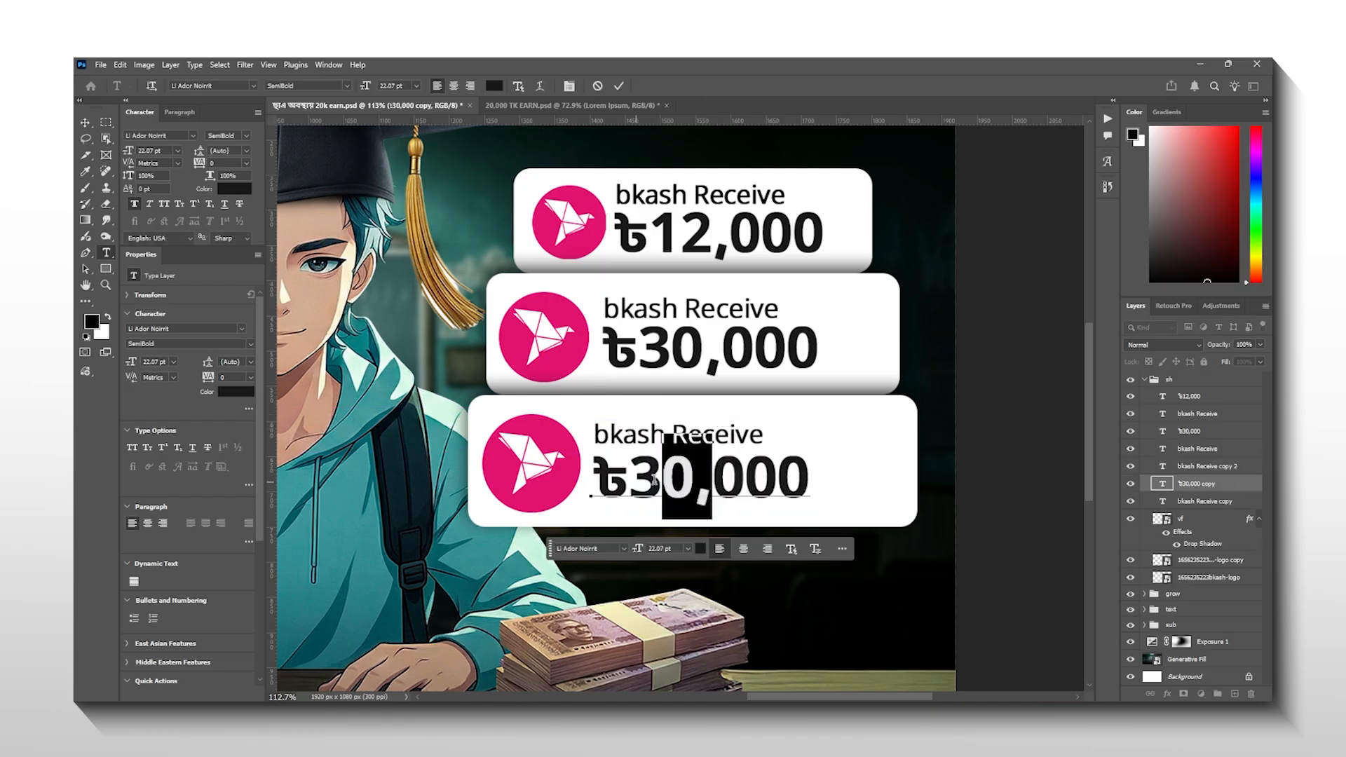
type("55")
key("ctrl+Return")
Compare the whole composition with the reference thumbnail, checking the payment boxes and the dashed connector line
scroll(701, 420, "down", 3)
left_click(738, 366)
key("ctrl+Tab")
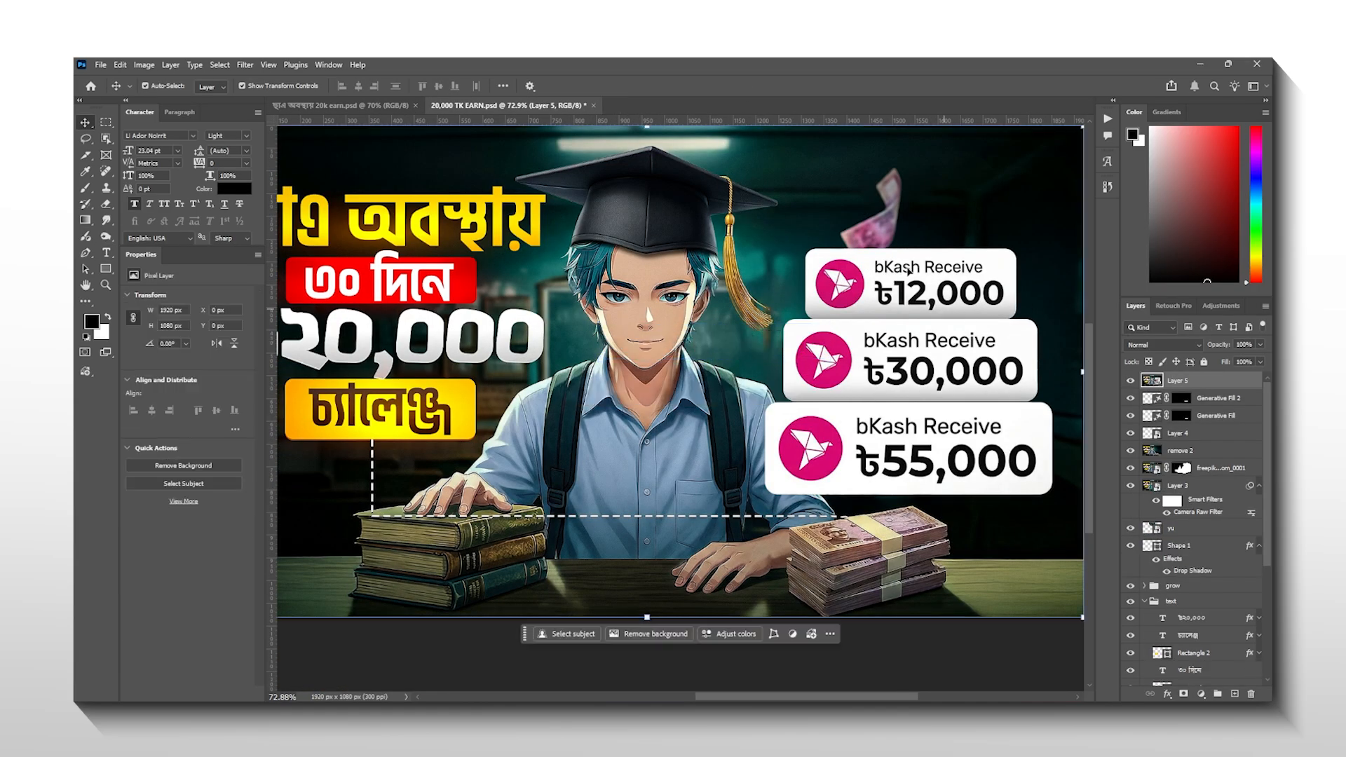
scroll(965, 302, "down", 2)
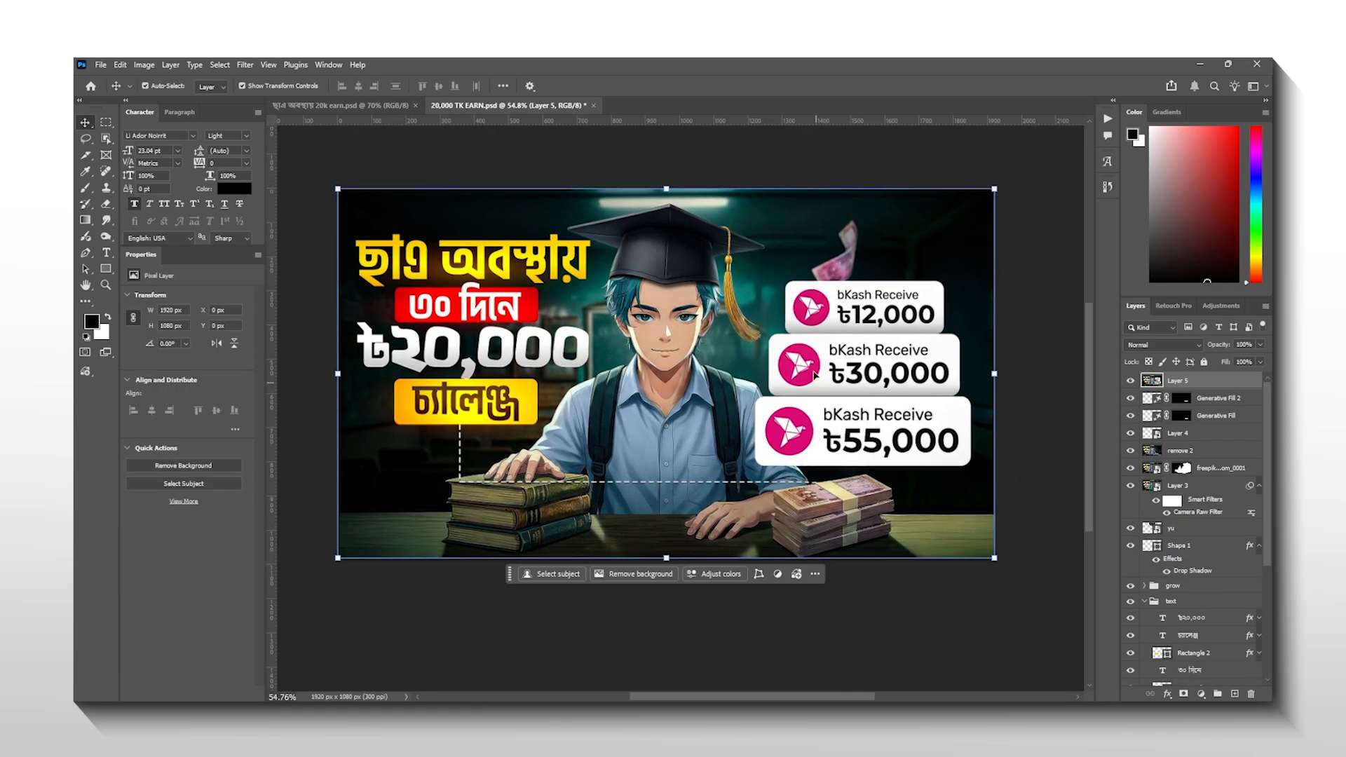
key("ctrl+Tab")
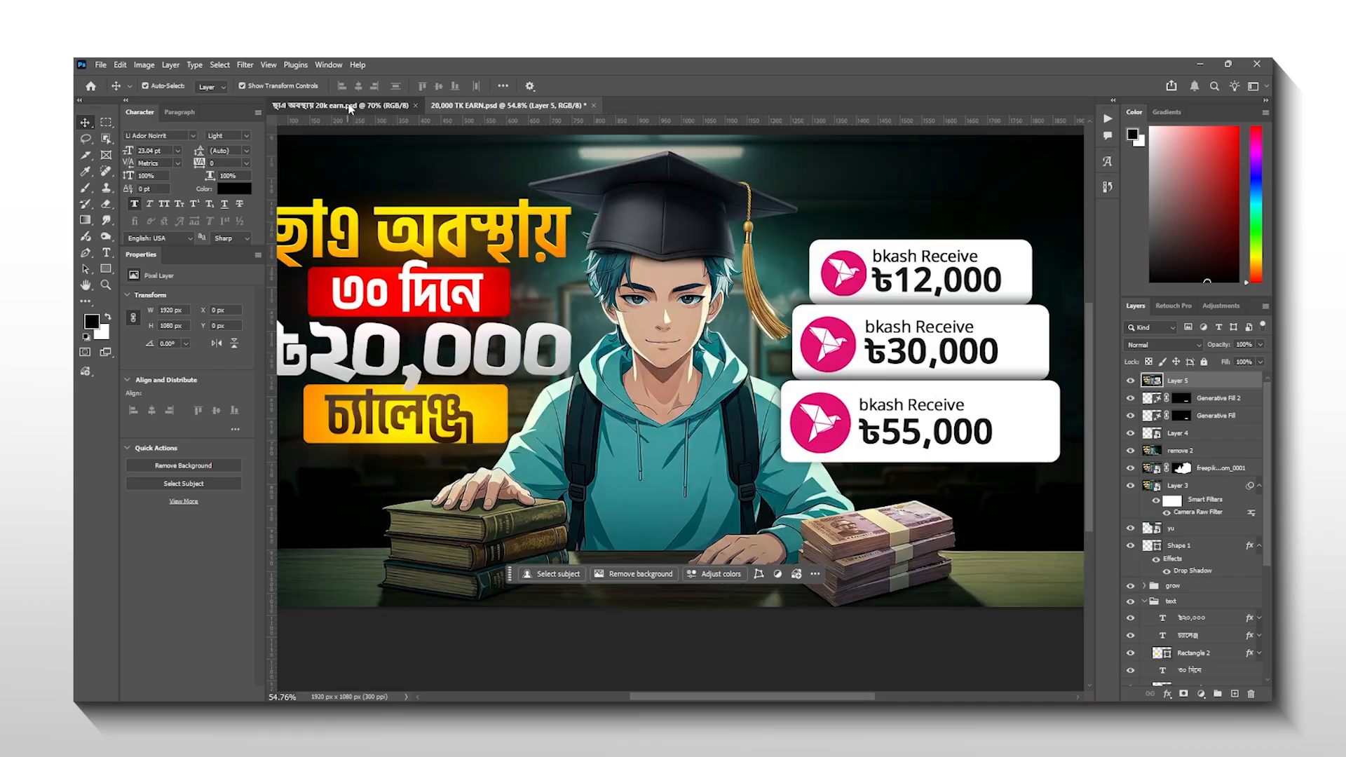
left_click(504, 105)
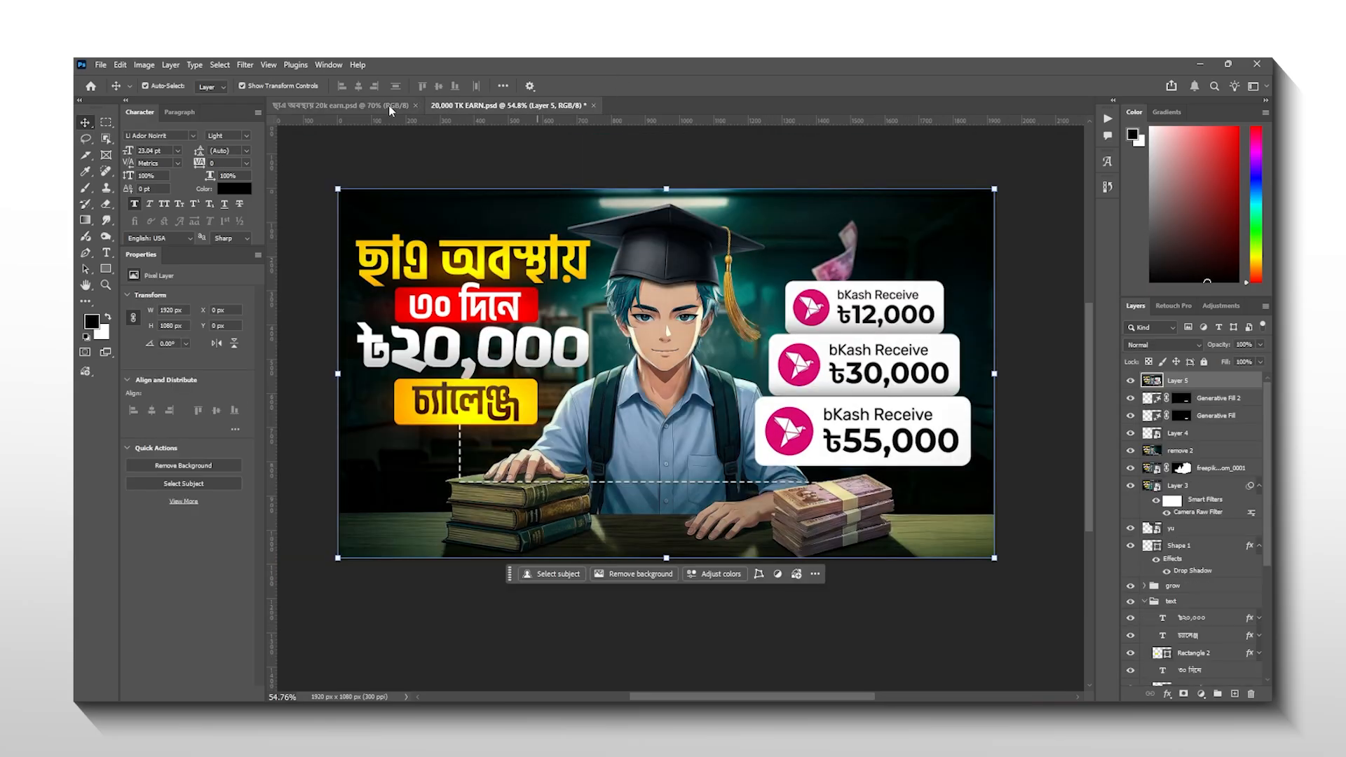
left_click(377, 106)
scroll(536, 144, "down", 3)
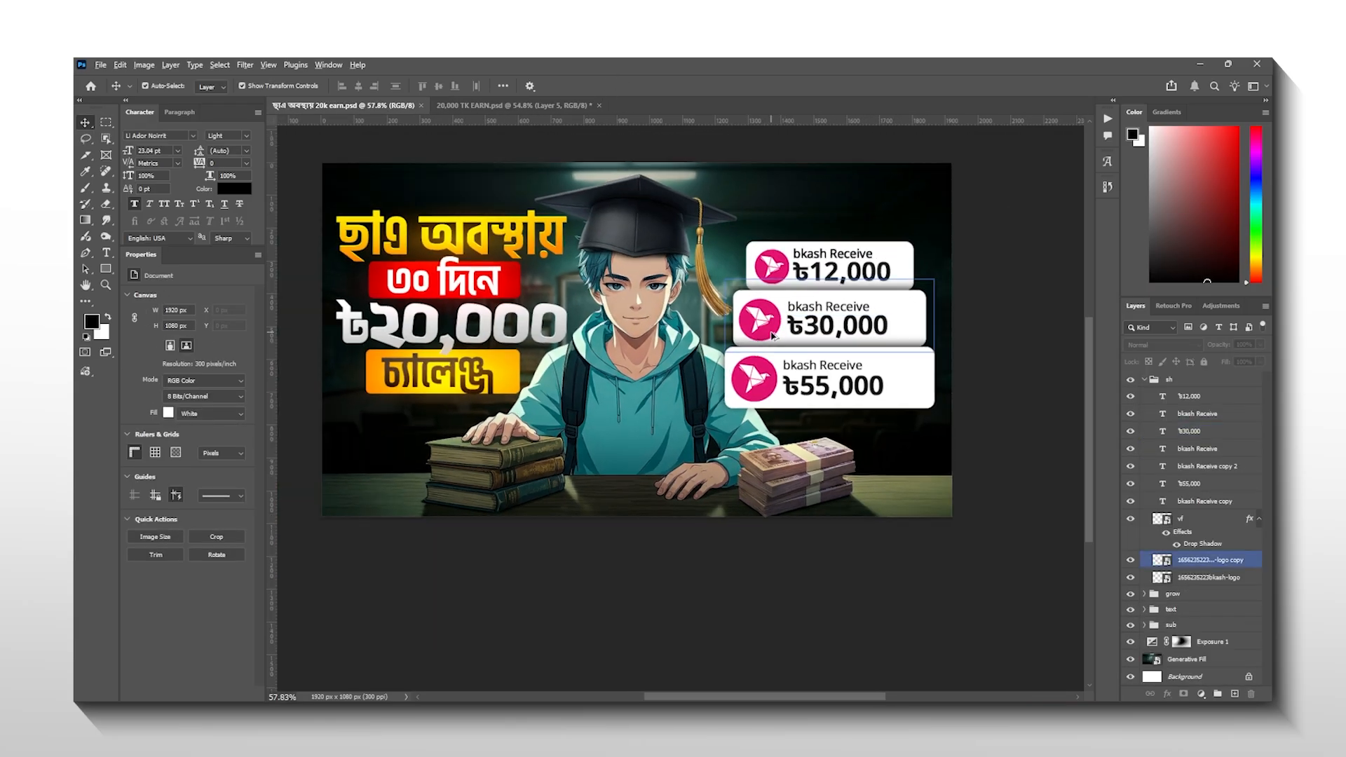
left_click(512, 105)
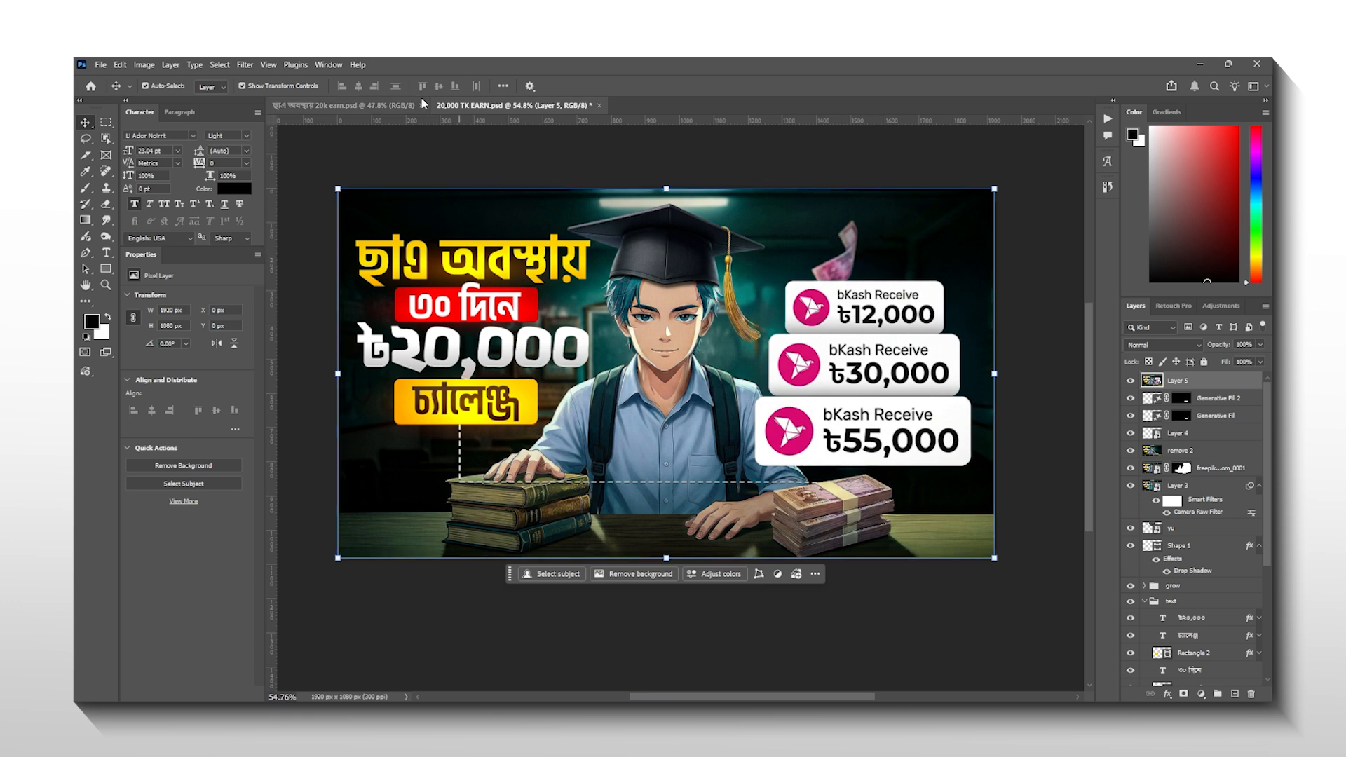
left_click(399, 105)
key("ctrl+0")
Add a new layer at the top of the "sh" group and set the Pen tool to Shape mode
left_click(1174, 379)
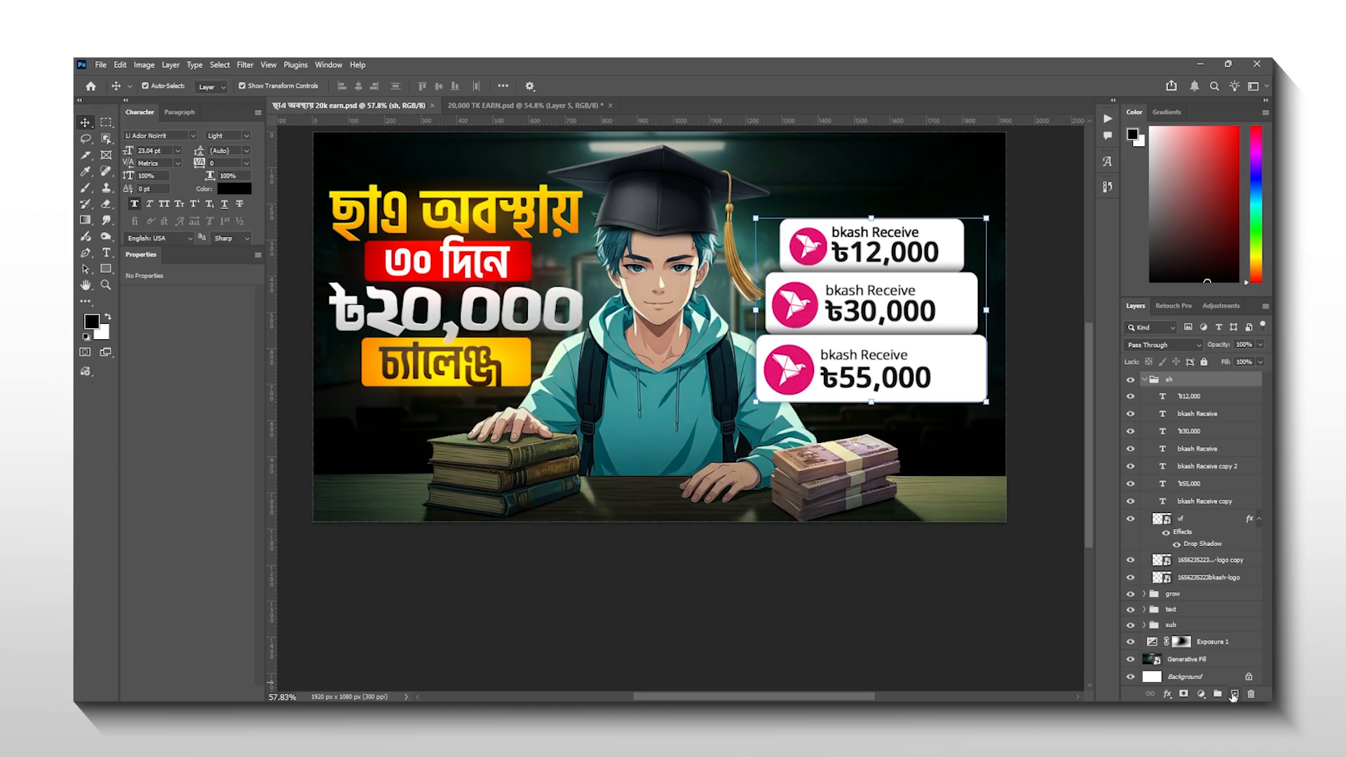
left_click(1233, 694)
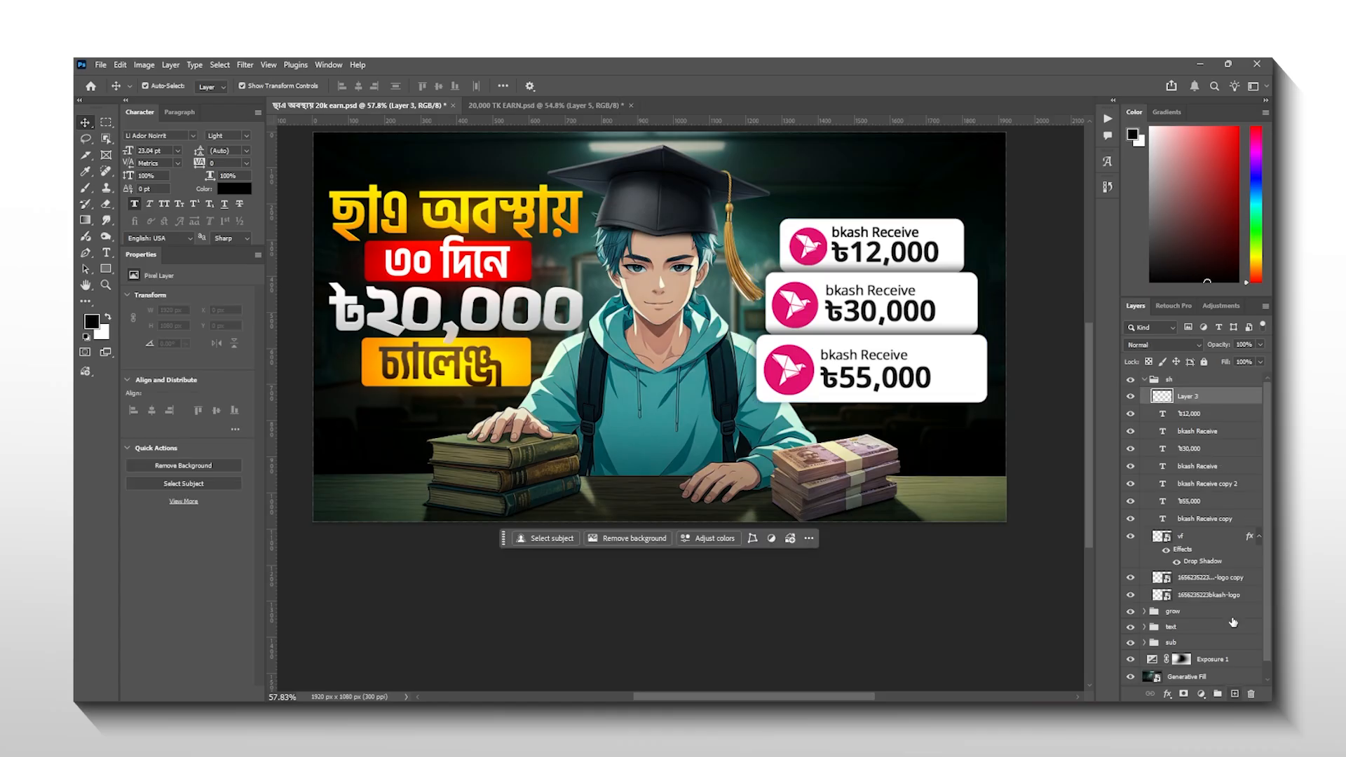
left_click(87, 253)
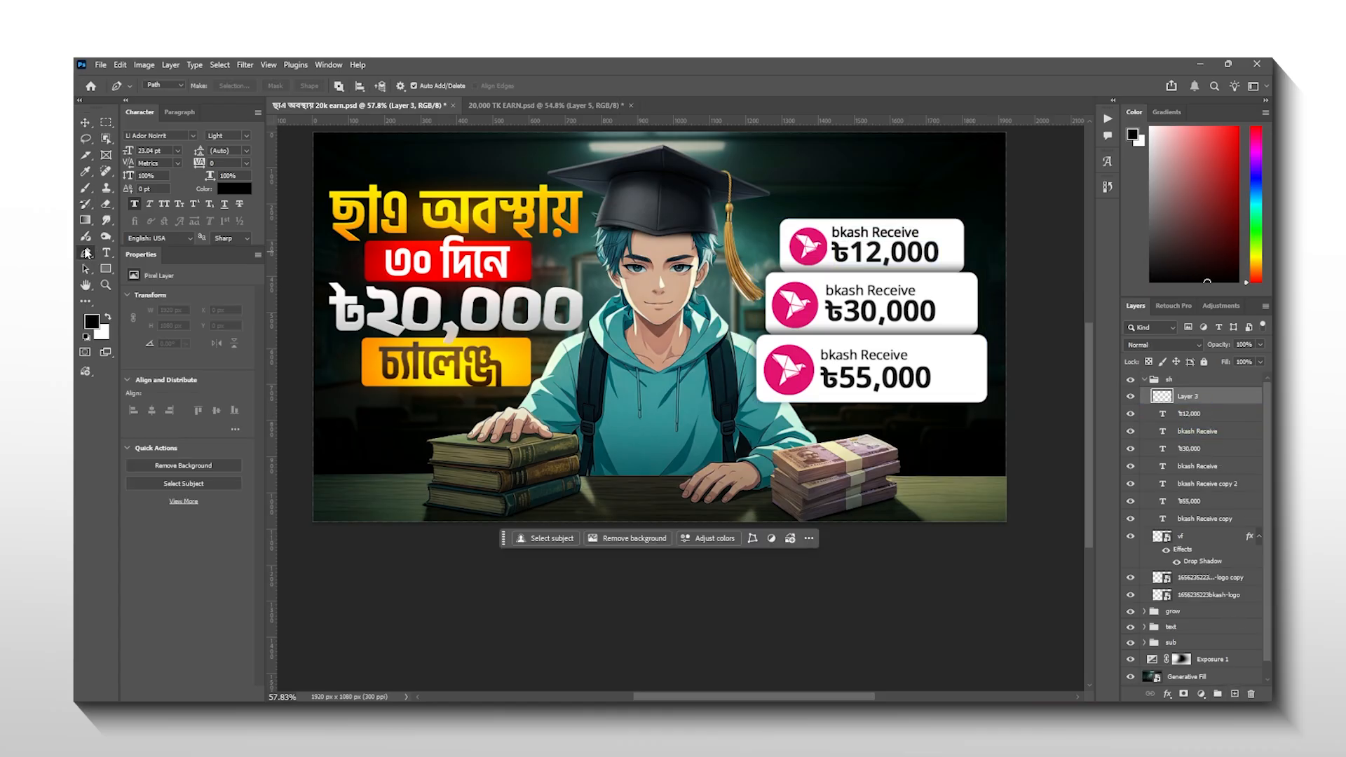
left_click(167, 86)
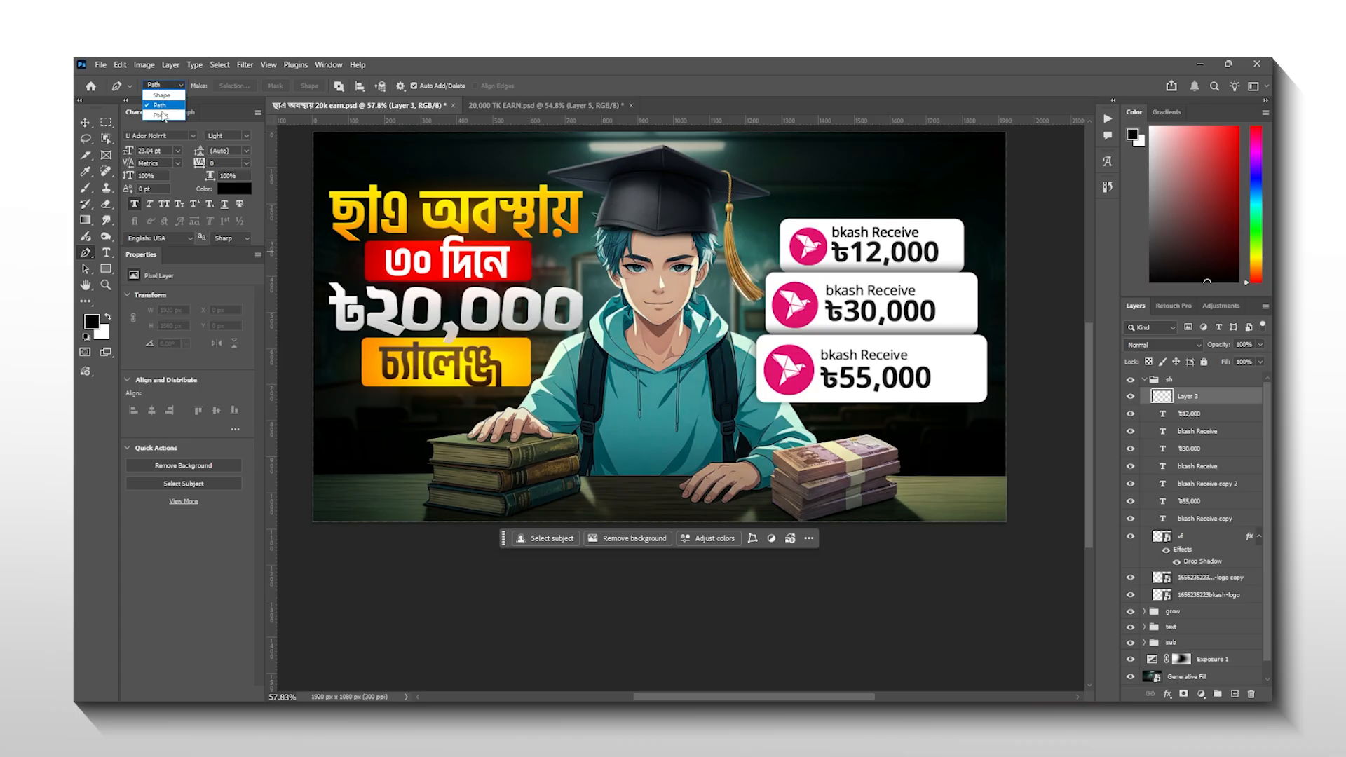
left_click(162, 96)
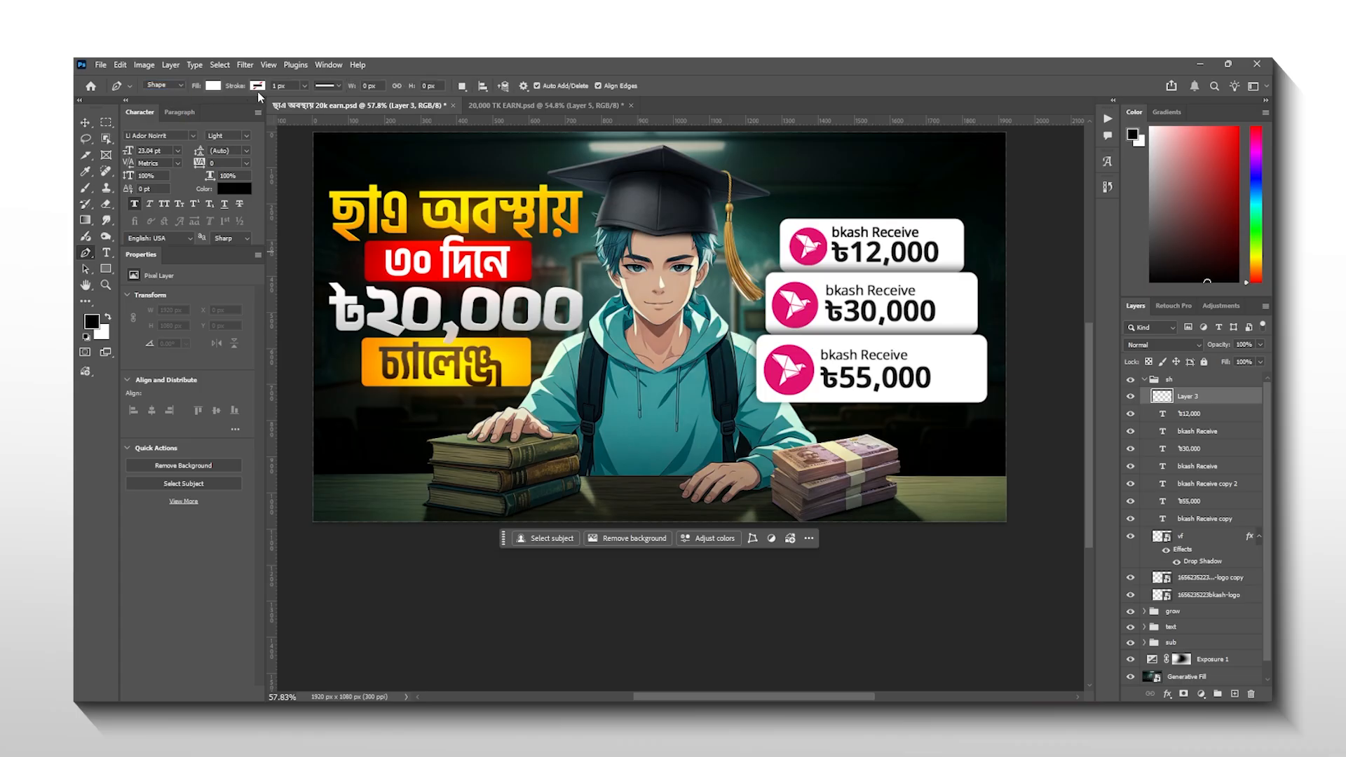
Set the Pen shape to no fill with a white dashed stroke
left_click(213, 86)
left_click(139, 110)
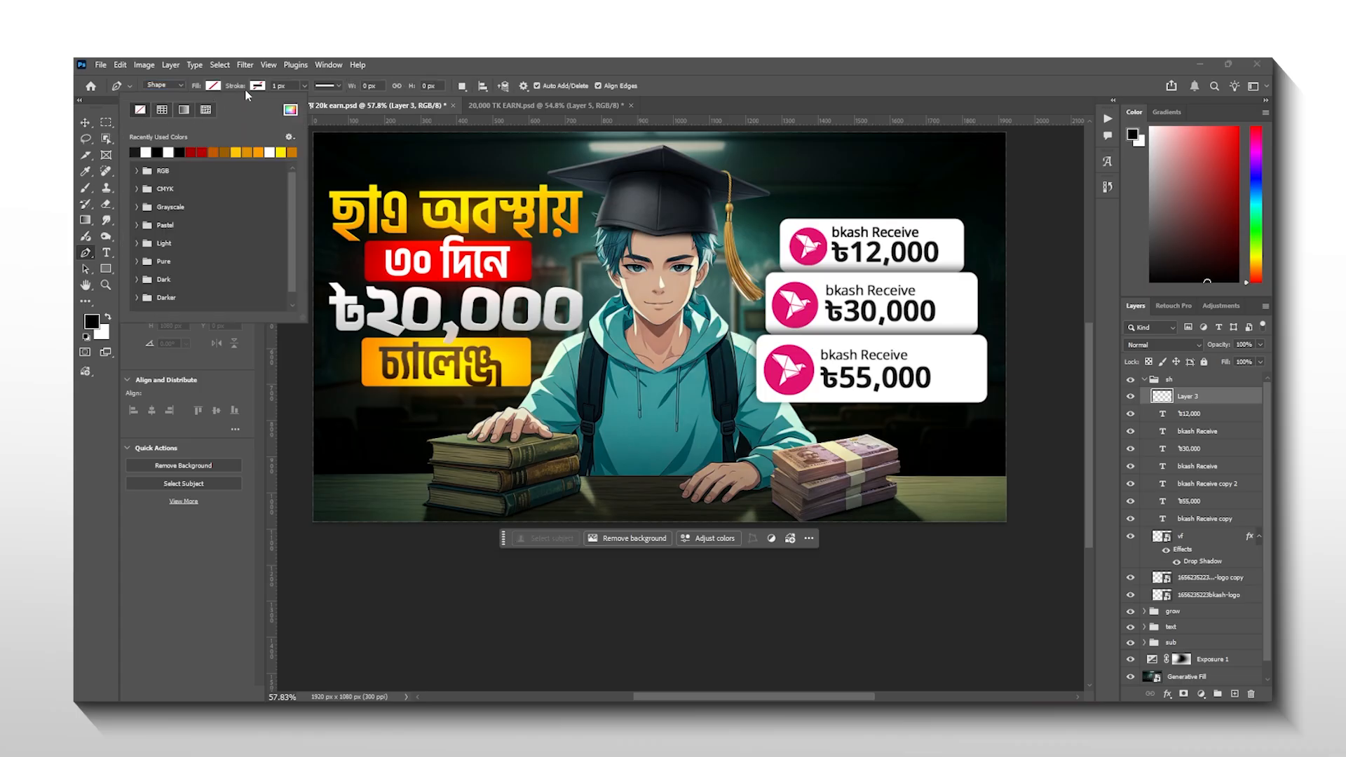
left_click(256, 86)
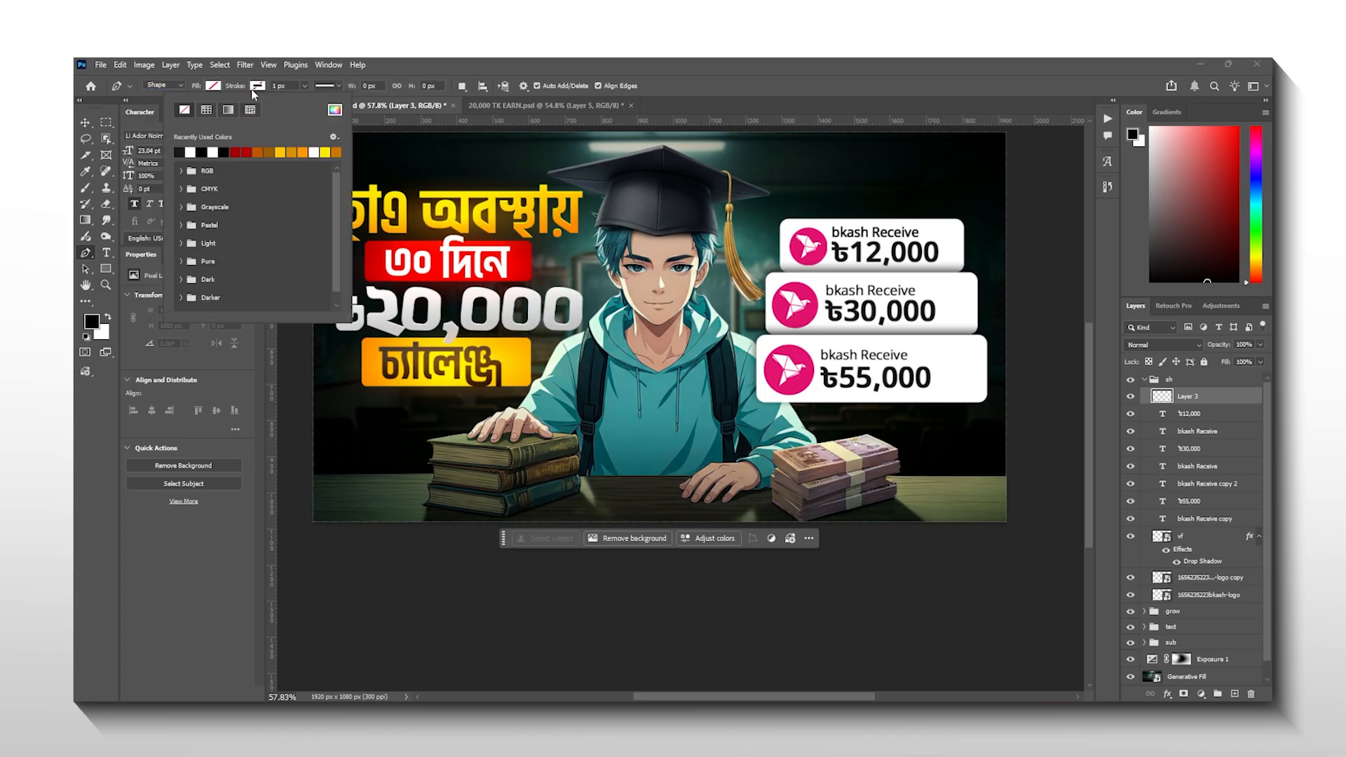
left_click(194, 152)
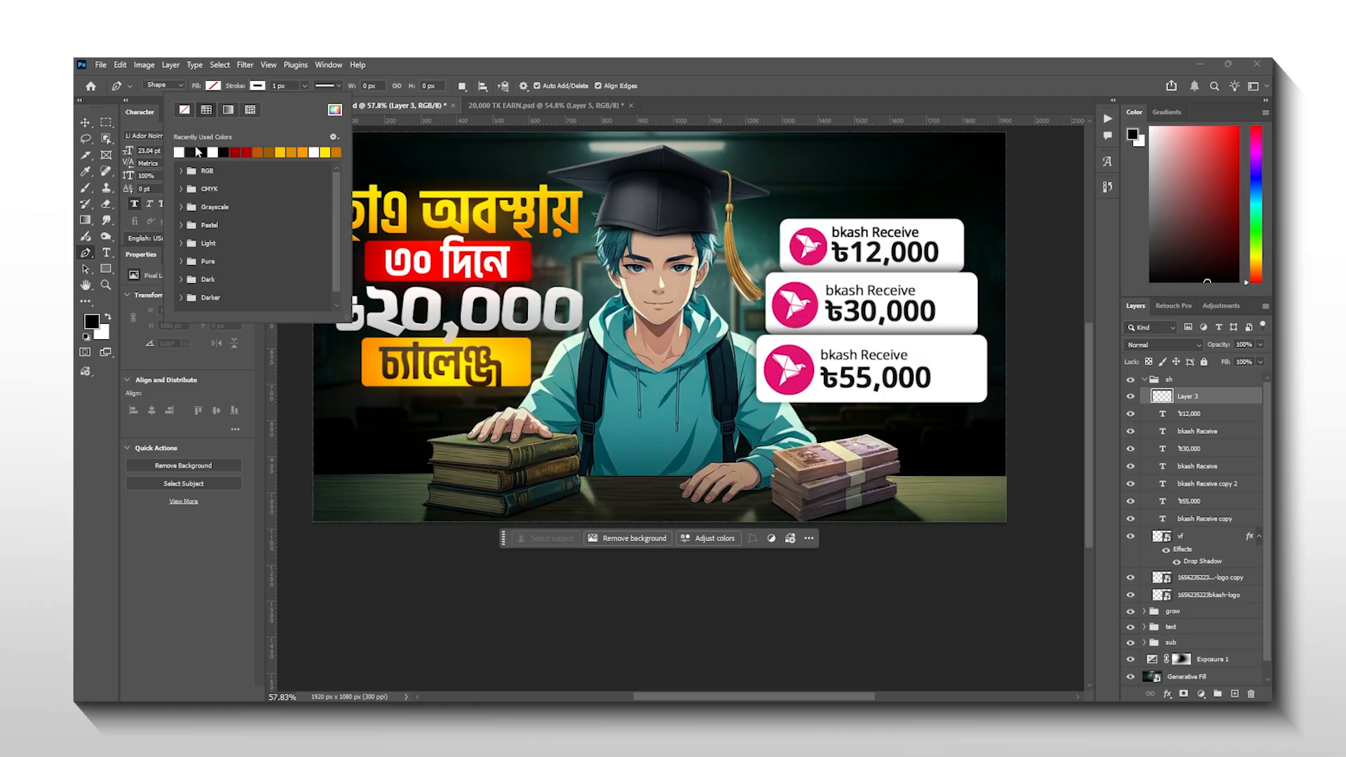
left_click(343, 85)
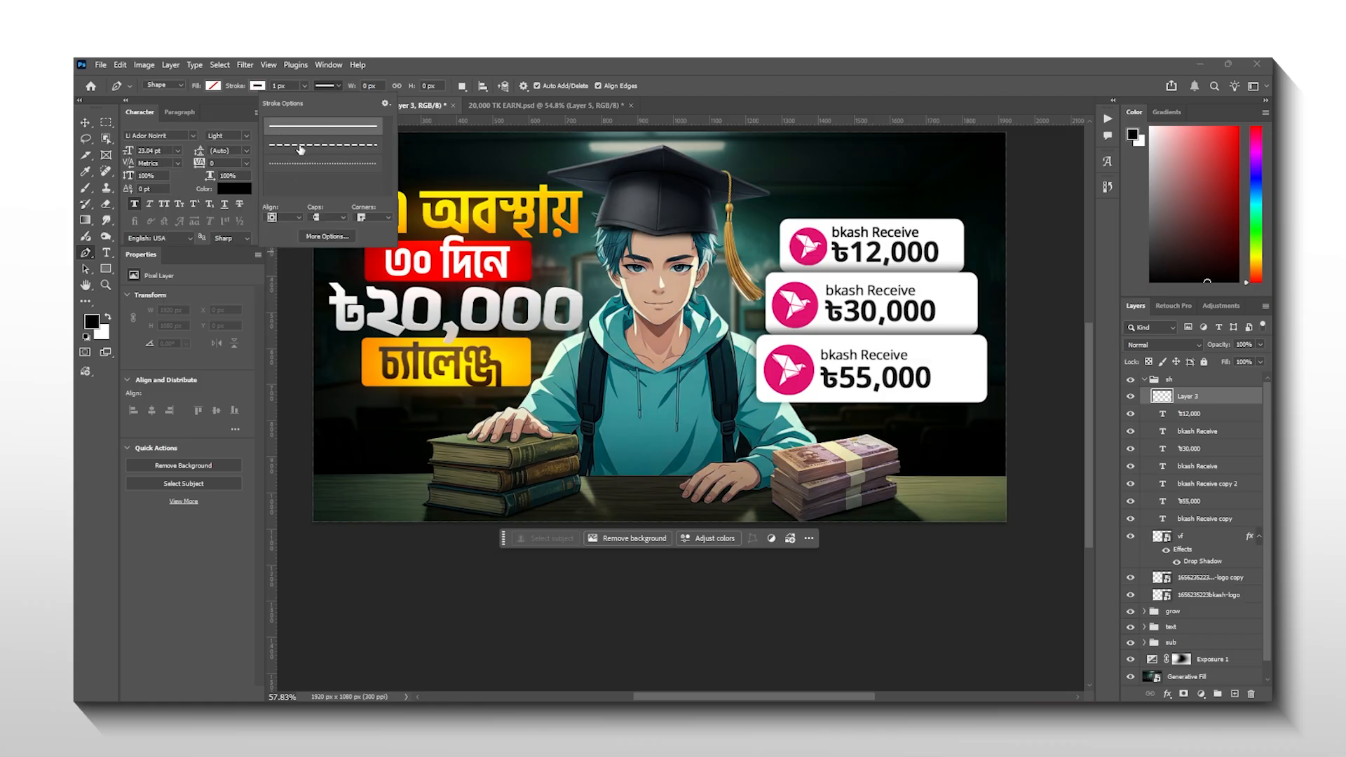
left_click(316, 147)
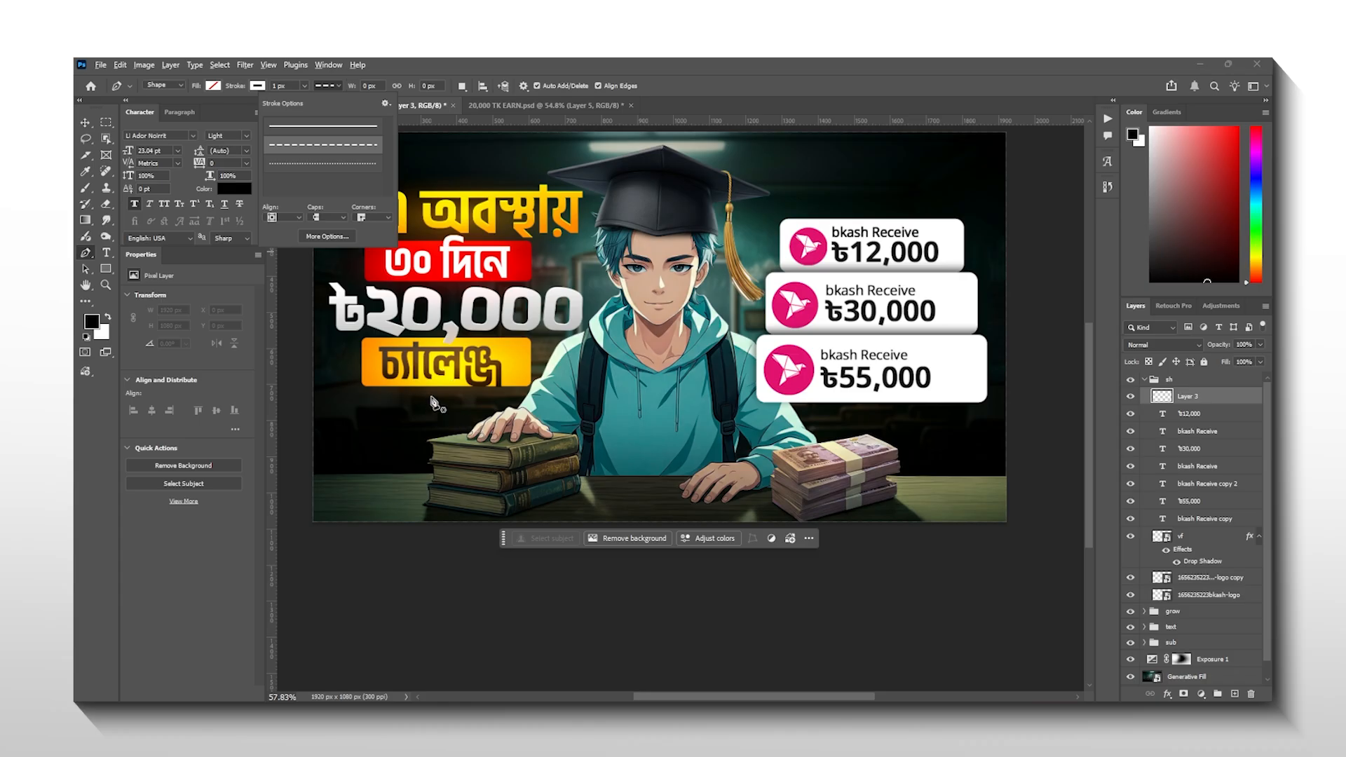
Place a vertical guide at the book stack's left edge and a horizontal guide along the top of the books
scroll(433, 399, "up", 3)
left_click_drag(265, 342, 437, 346)
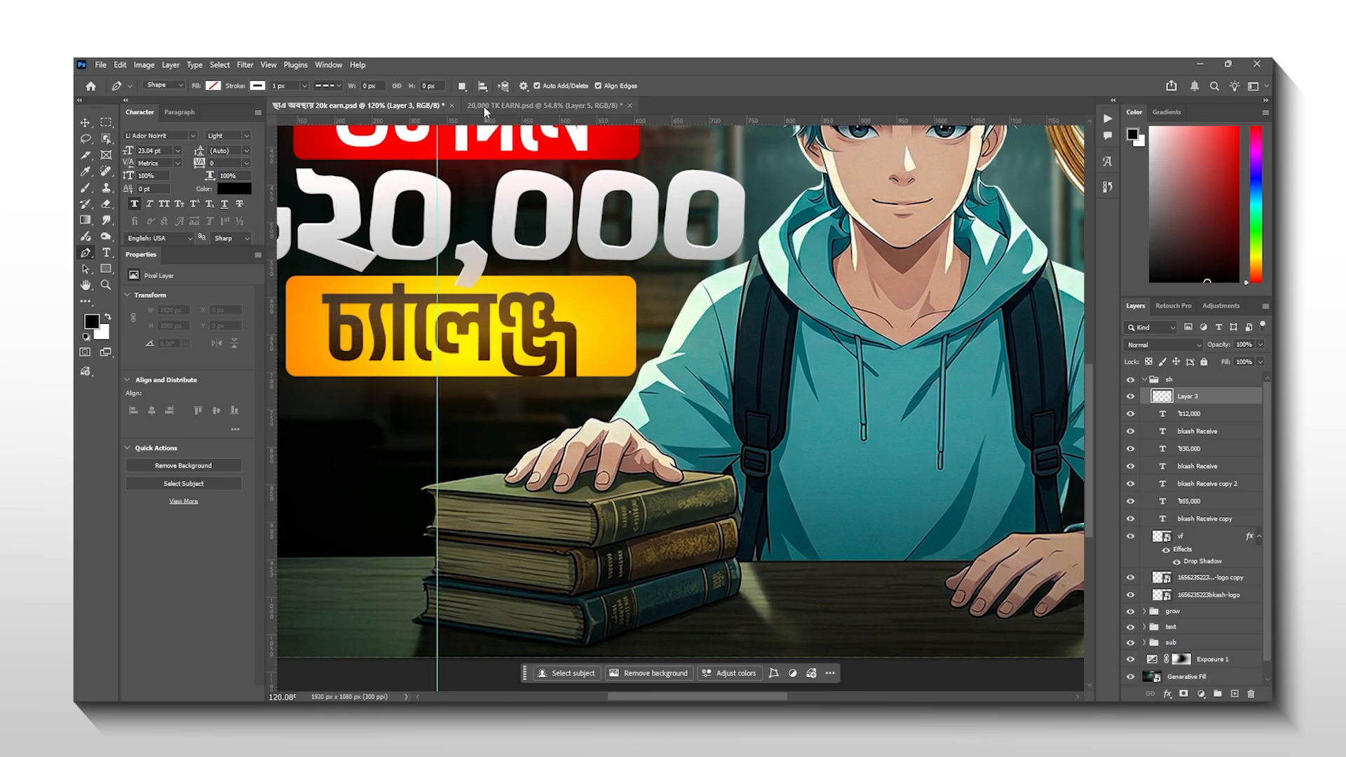
left_click_drag(490, 121, 714, 475)
scroll(714, 475, "down", 3)
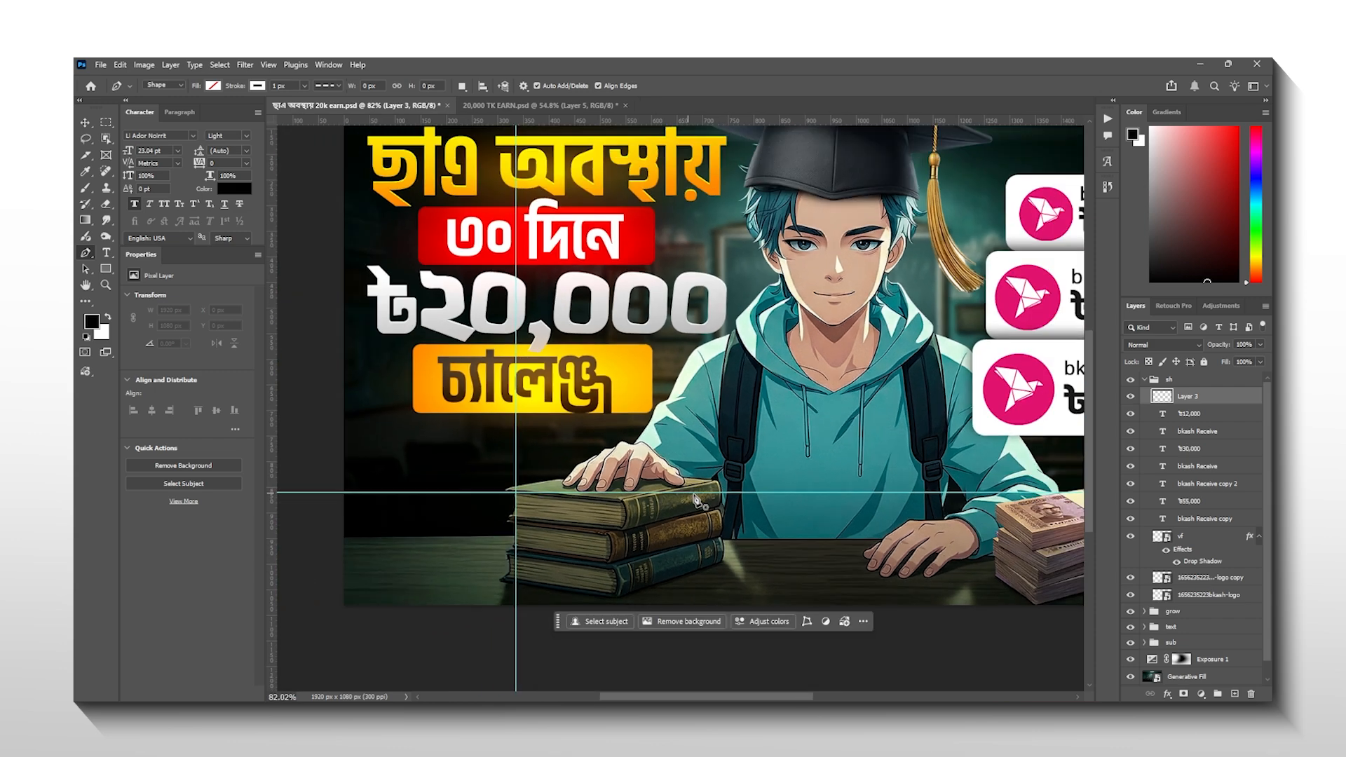
scroll(561, 435, "right", 4)
scroll(305, 394, "left", 4)
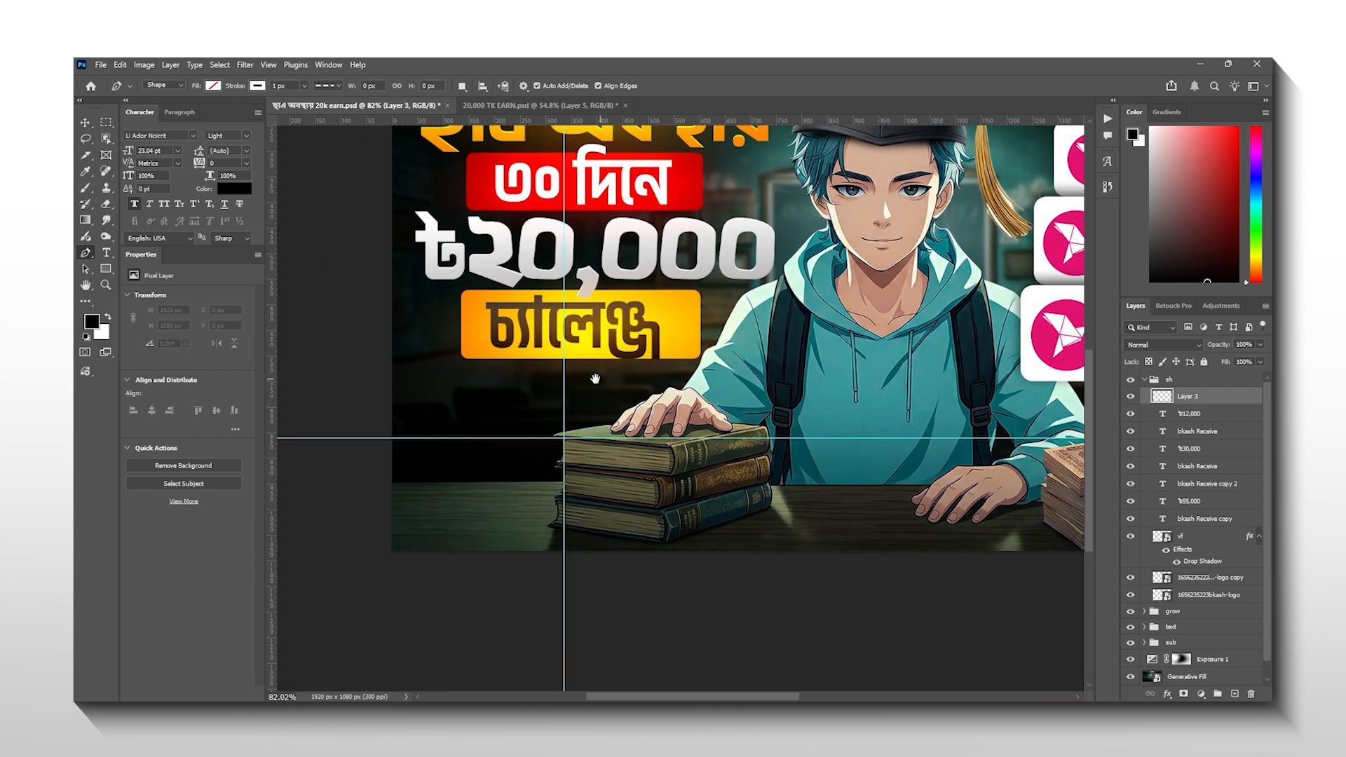
Draw the dashed connector path from below the yellow text box down to the books, then across to the money stack
scroll(579, 363, "up", 3)
left_click(572, 350)
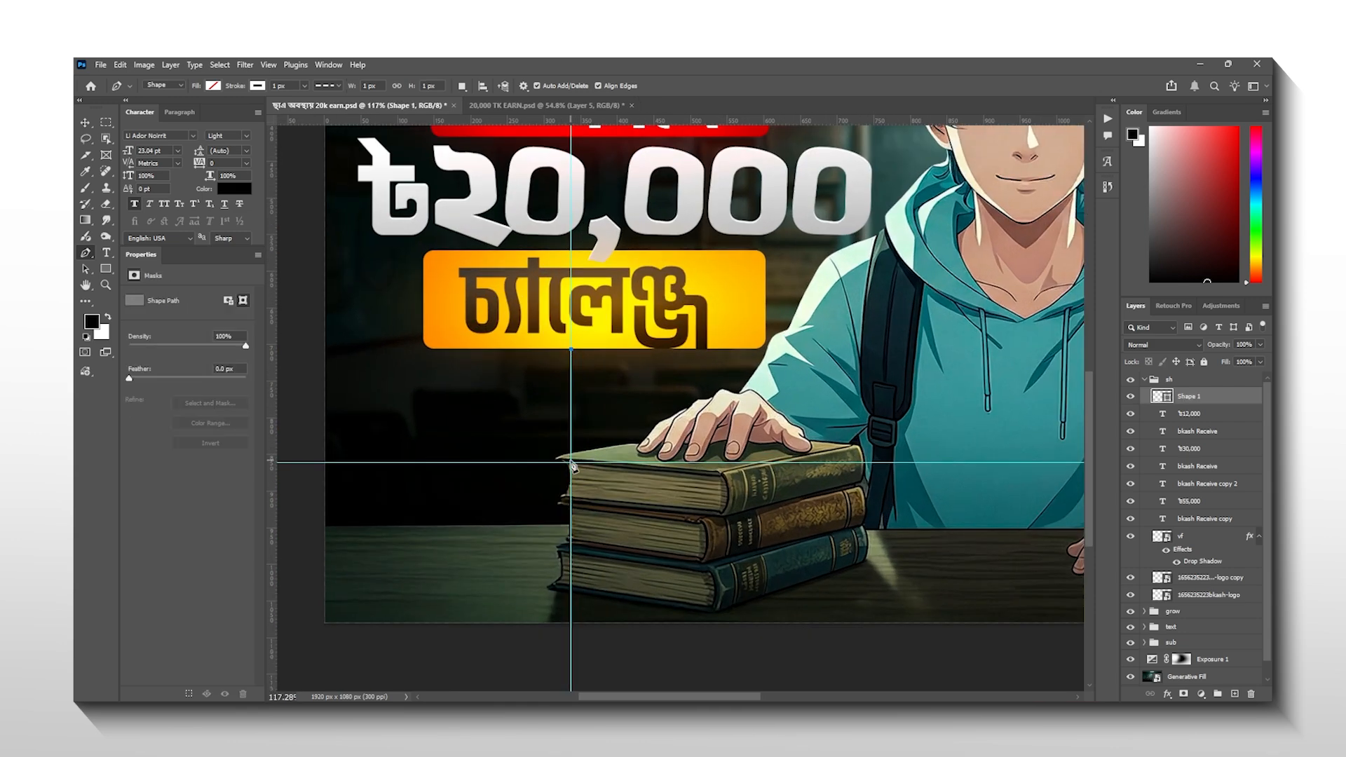
left_click(572, 465)
scroll(574, 470, "right", 4)
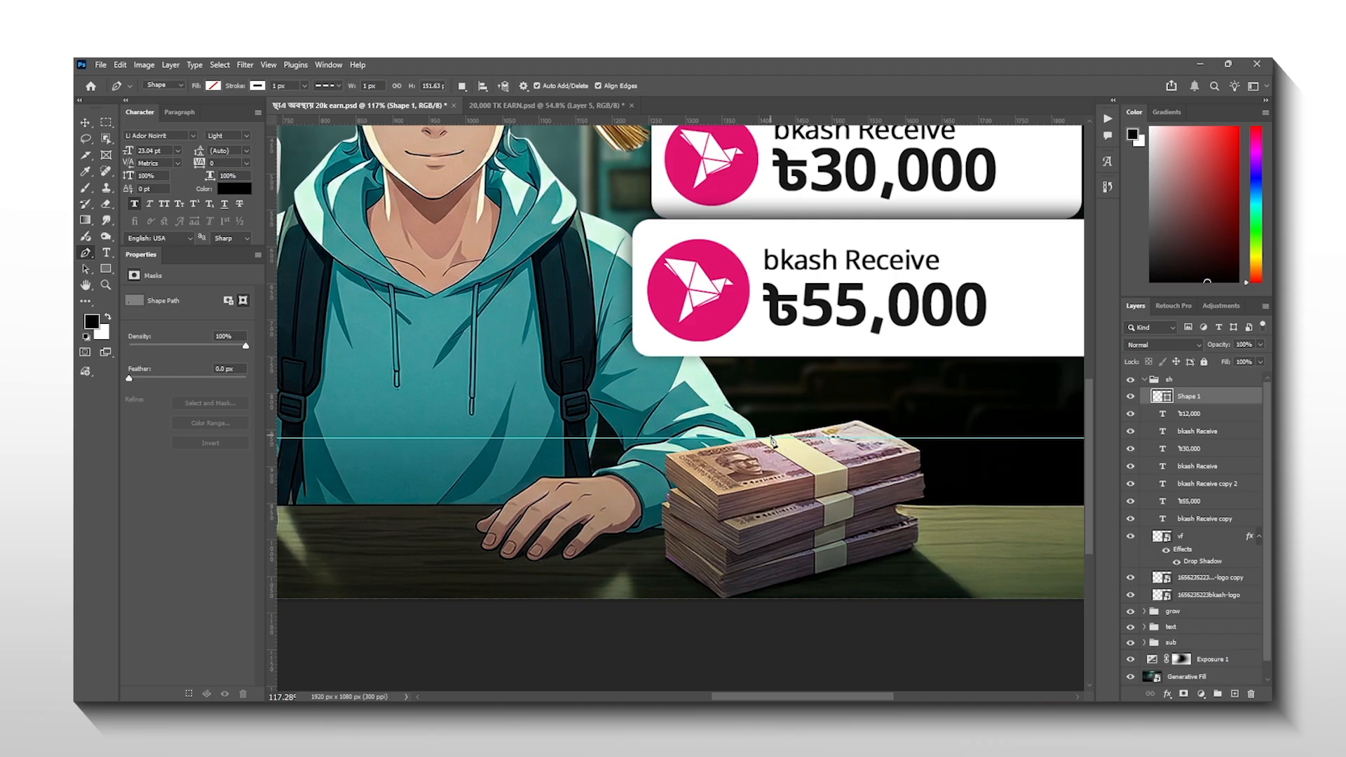
left_click(772, 440)
scroll(771, 440, "down", 5)
left_click_drag(786, 431, 716, 445)
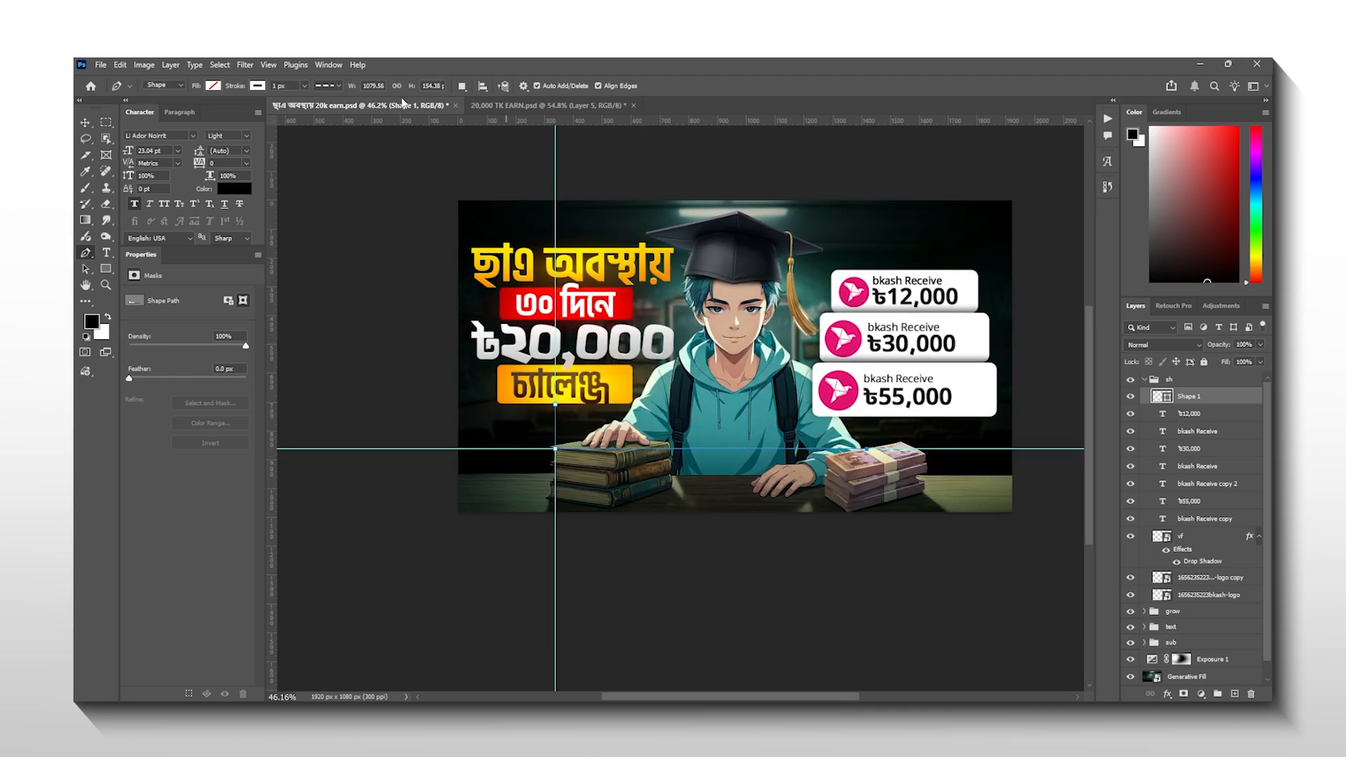
Increase the stroke width of the dashed white connector line
left_click(338, 86)
left_click(304, 87)
left_click_drag(299, 103, 305, 102)
Remove the vertical and horizontal guides, leaving the connector line deselected
left_click(85, 122)
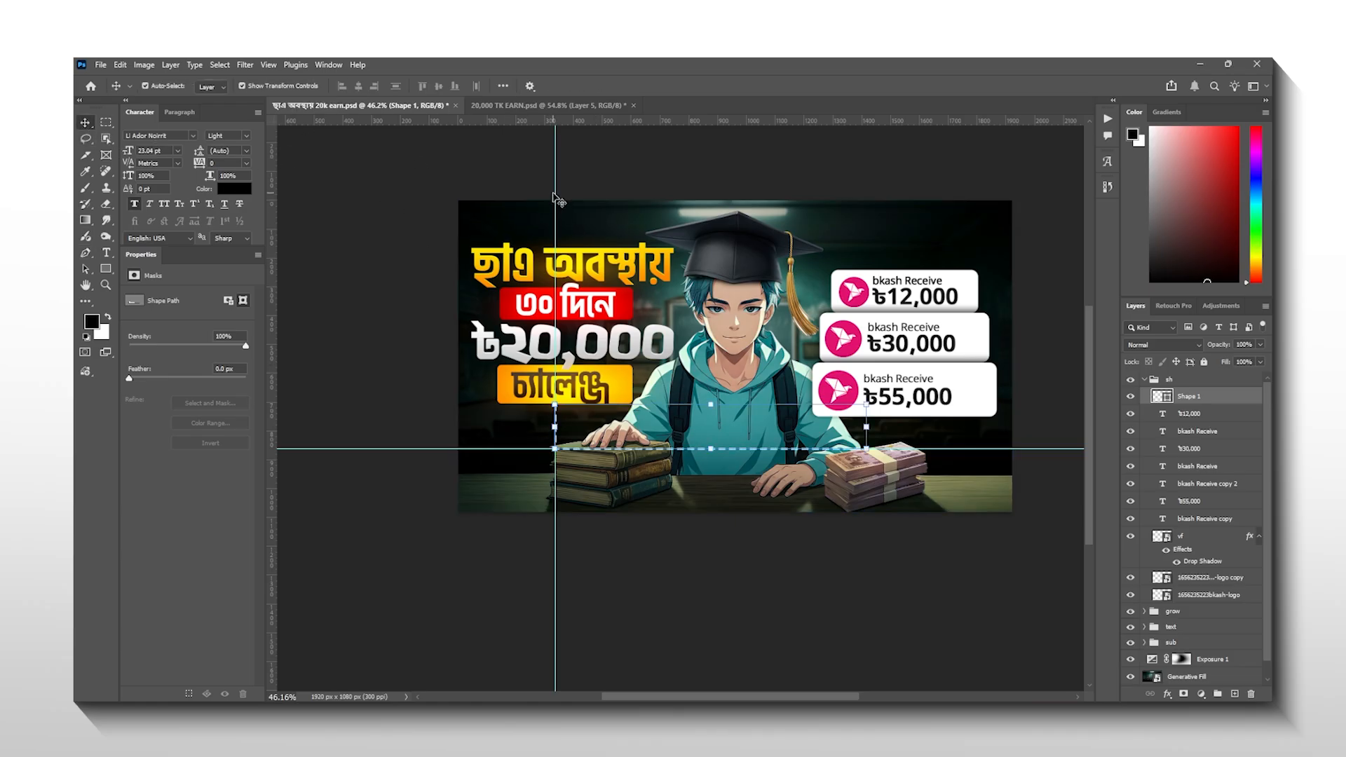
key("Delete")
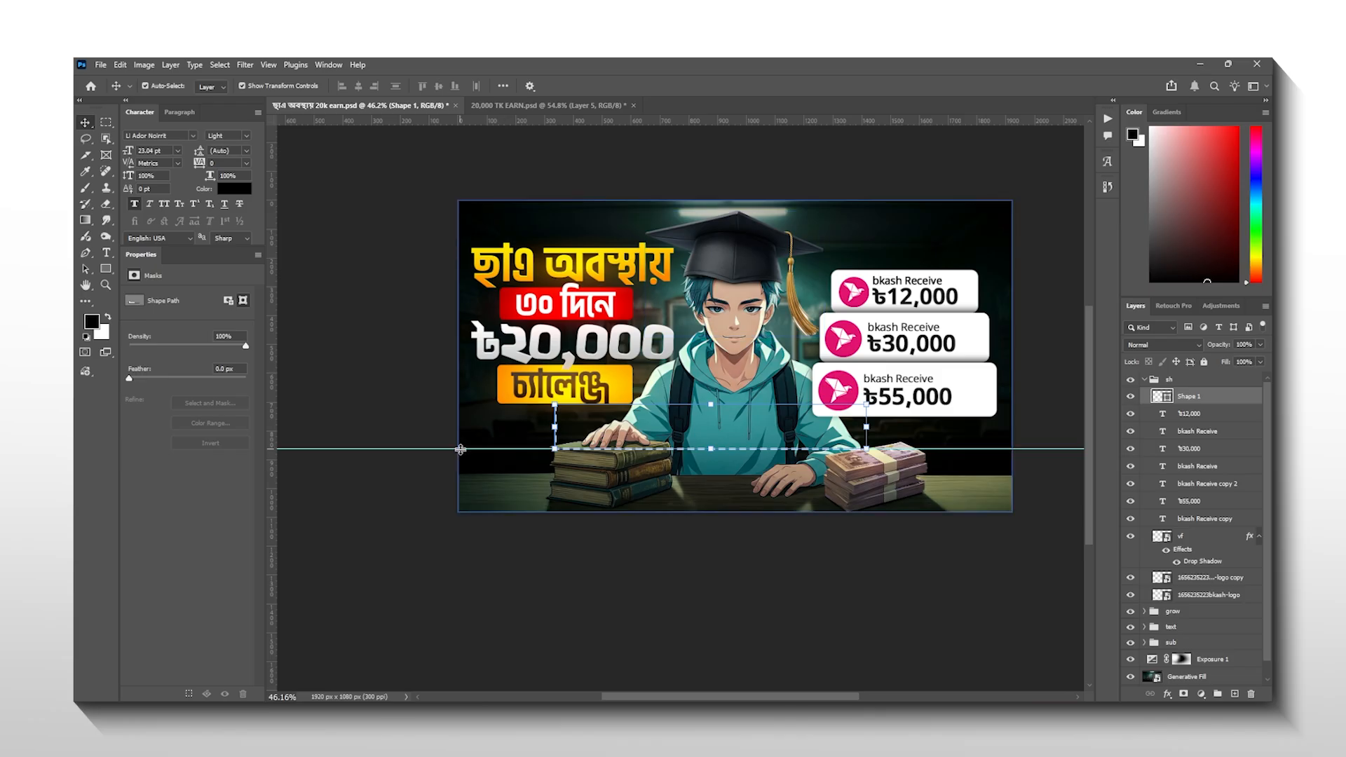
left_click(459, 450)
key("Delete")
left_click(703, 579)
scroll(698, 564, "up", 4)
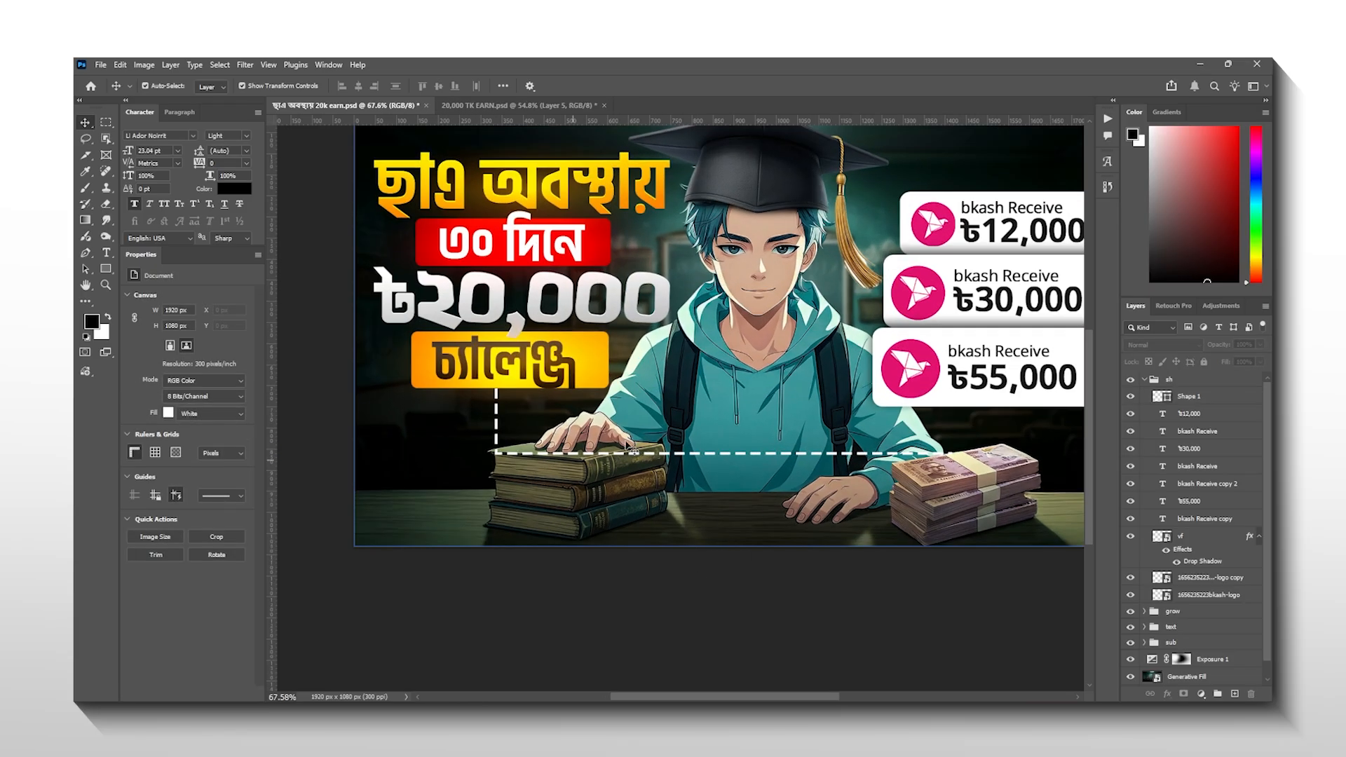
Check the reference thumbnail, then place the banknote image as an embedded object in the student thumbnail
left_click(519, 105)
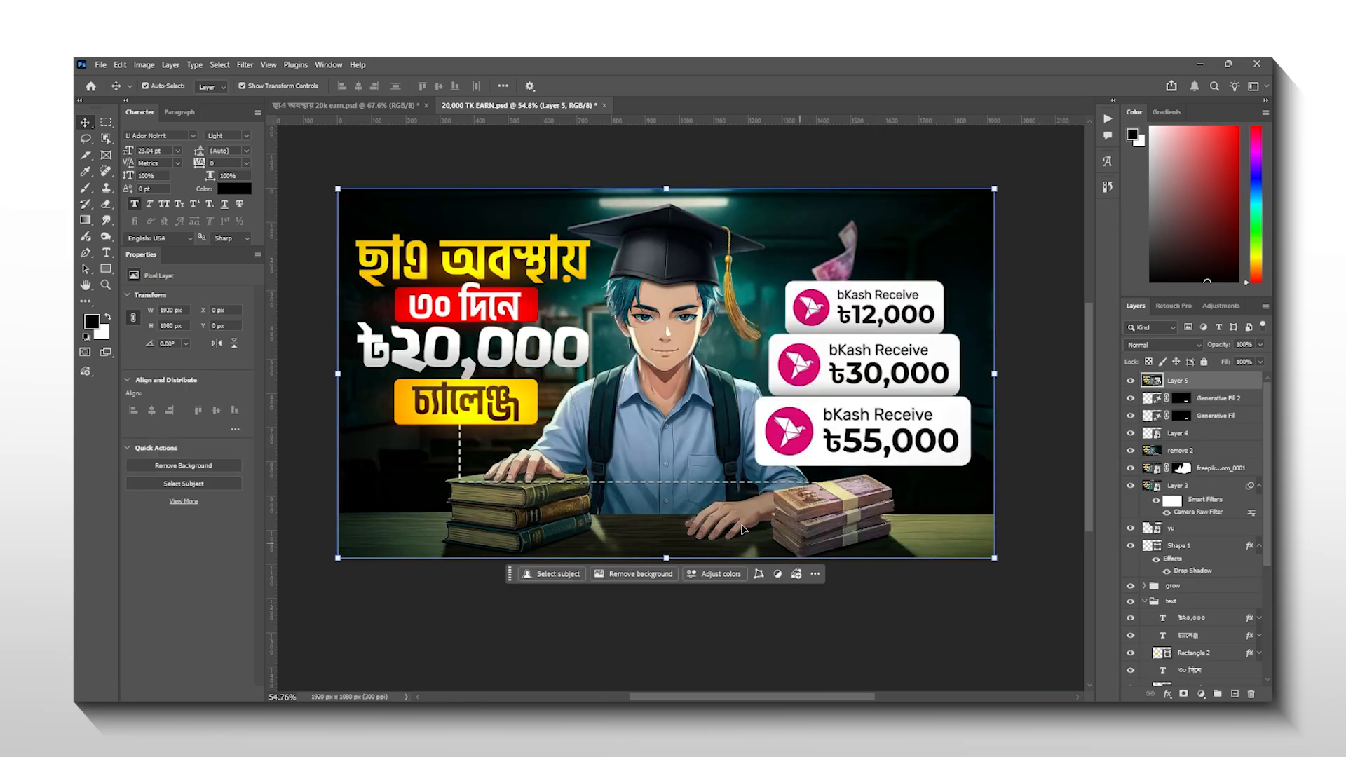
left_click(393, 105)
scroll(697, 382, "down", 3)
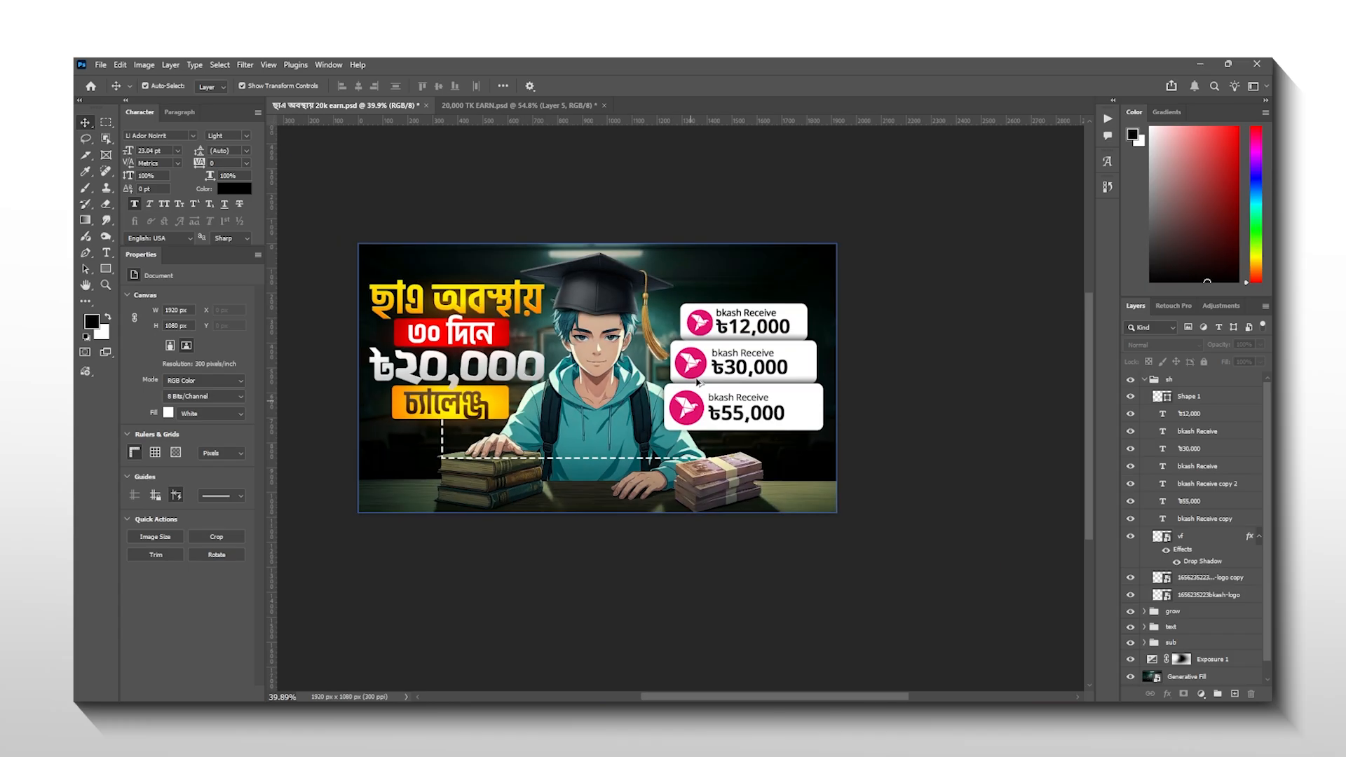
scroll(697, 382, "up", 4)
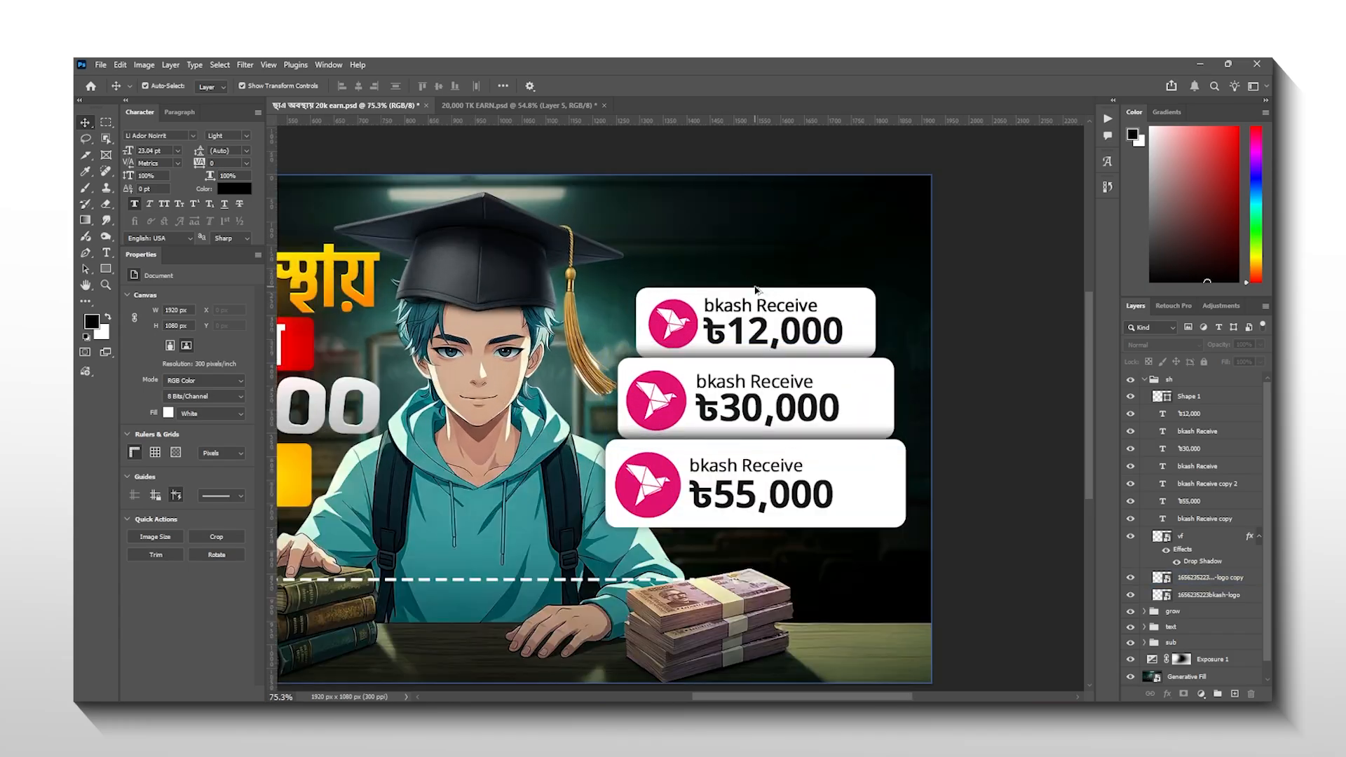
left_click(100, 65)
left_click(134, 325)
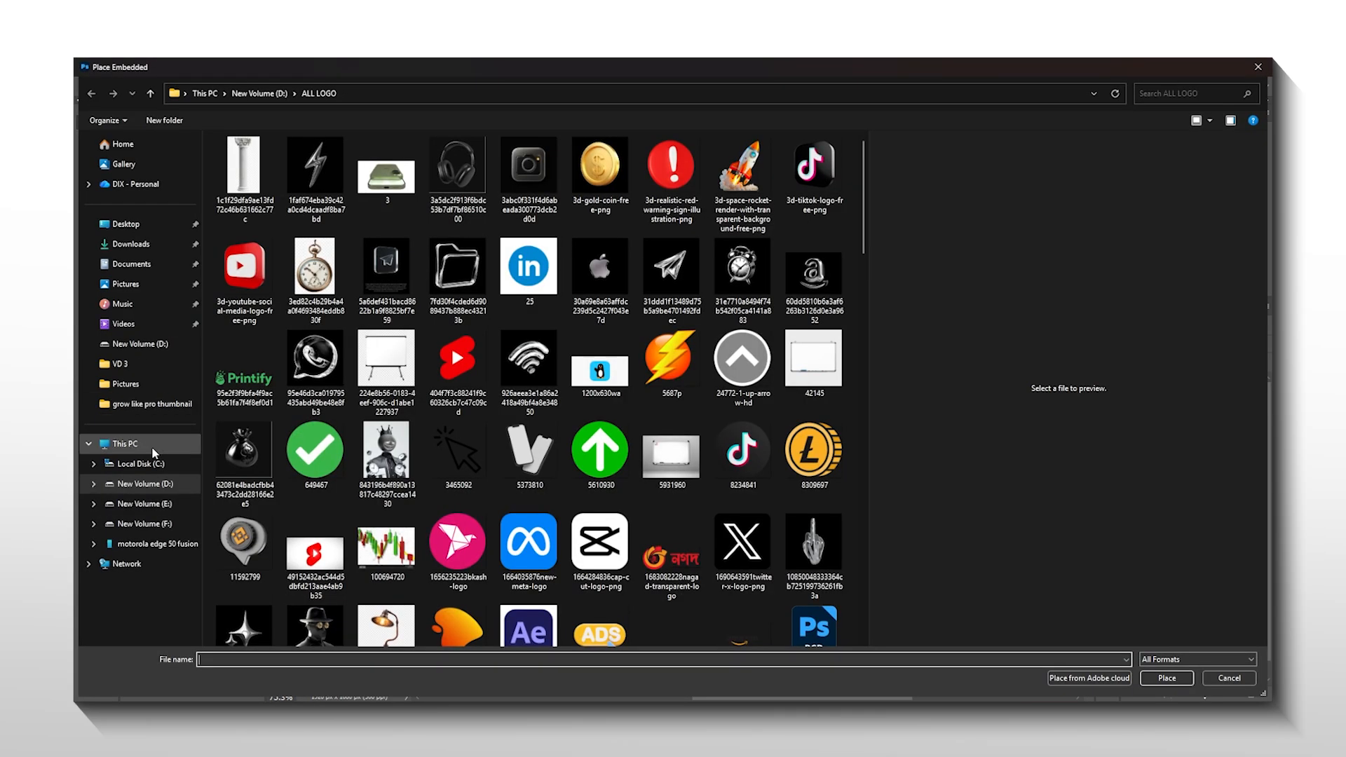
left_click(126, 456)
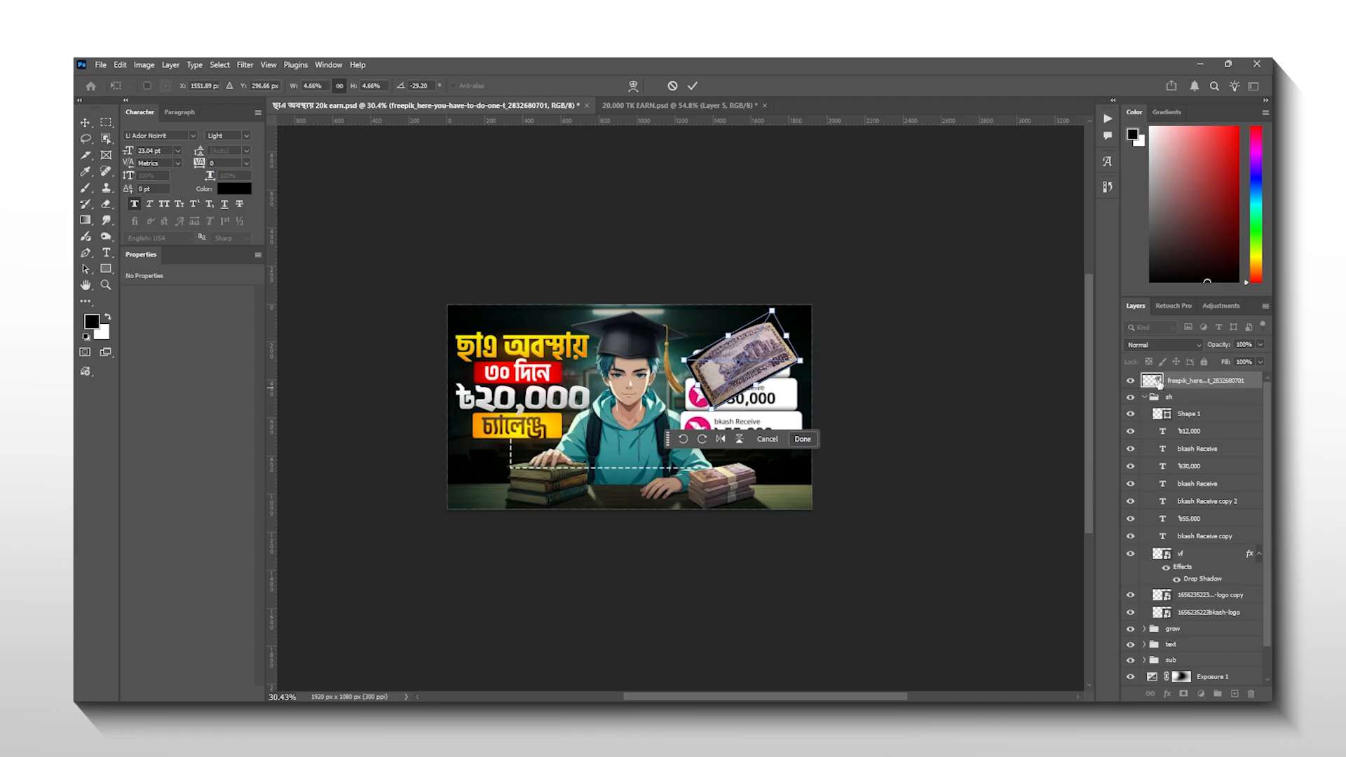
Move the banknote layer into the "text" group and scale and tilt it to peek out above the ৳12,000 payment box
left_click_drag(1158, 382, 1184, 646)
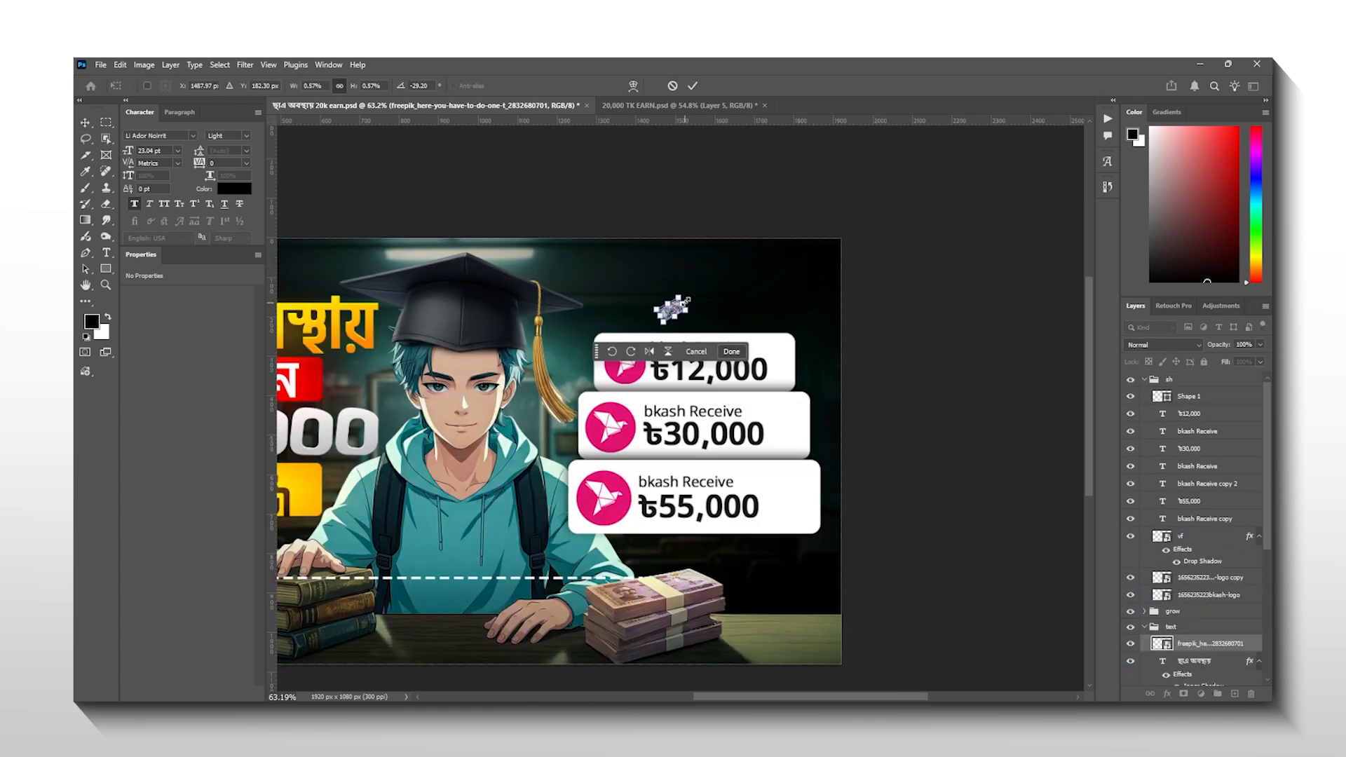
left_click_drag(763, 263, 745, 359)
left_click(758, 392)
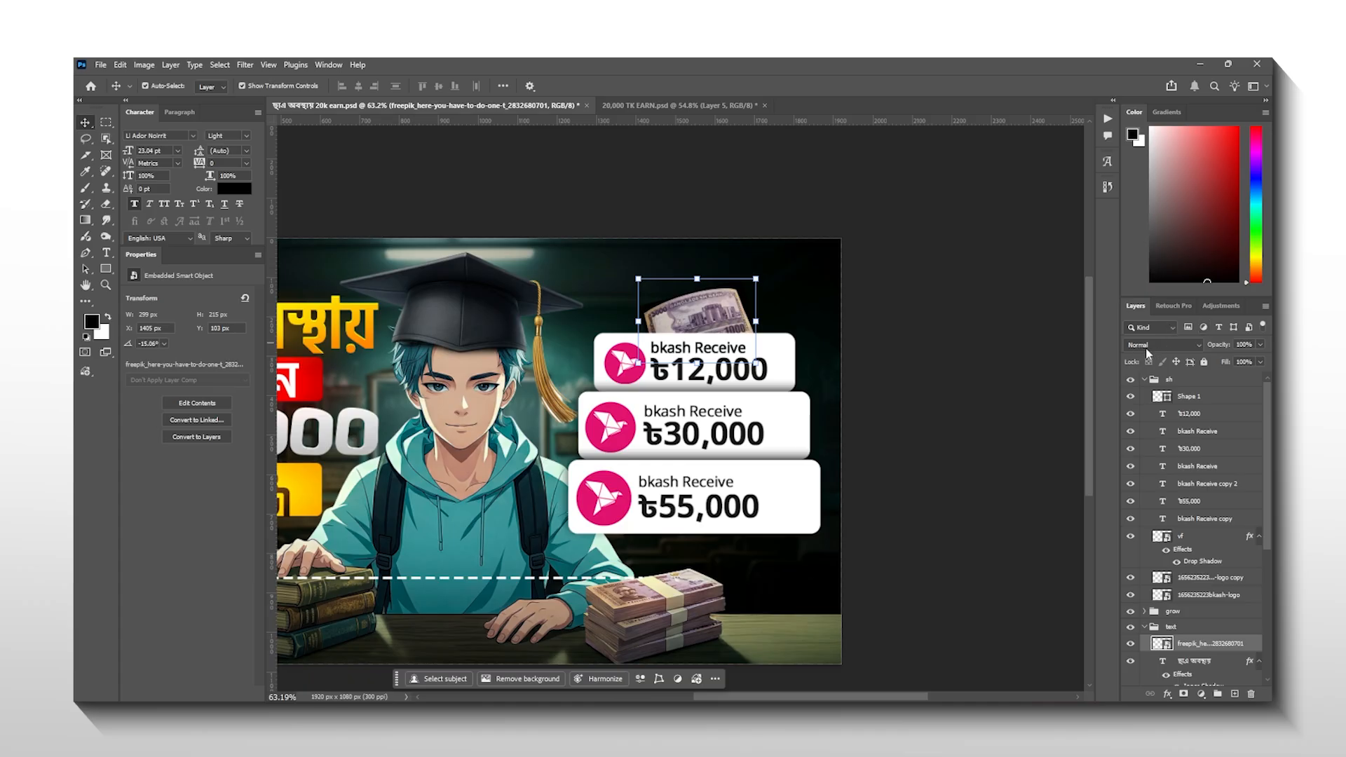
Set the banknote's blend mode to Linear Dodge (Add), shrink it slightly and rotate it to about -22°
left_click(1147, 348)
left_click(1164, 475)
scroll(684, 336, "up", 2)
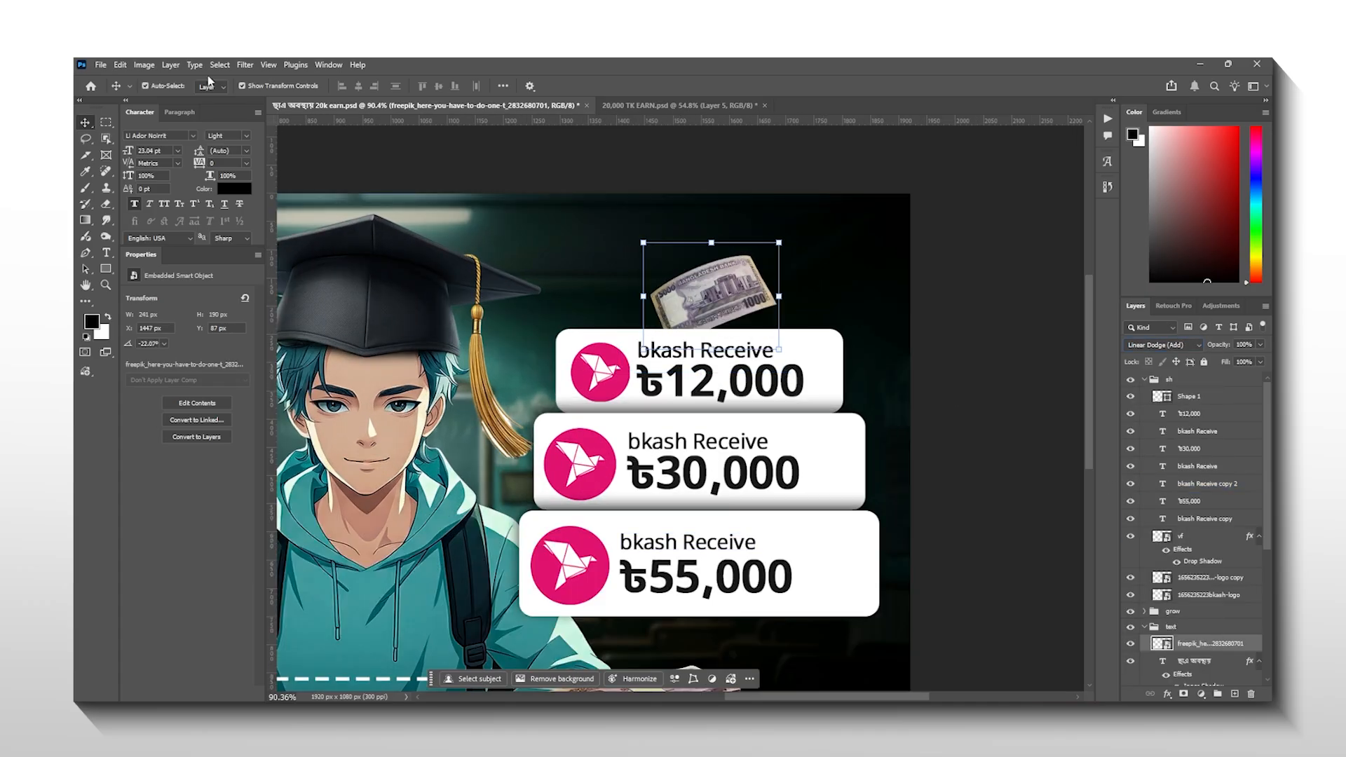
Apply a Gaussian Blur with a 3.8-pixel radius to the banknote
left_click(244, 64)
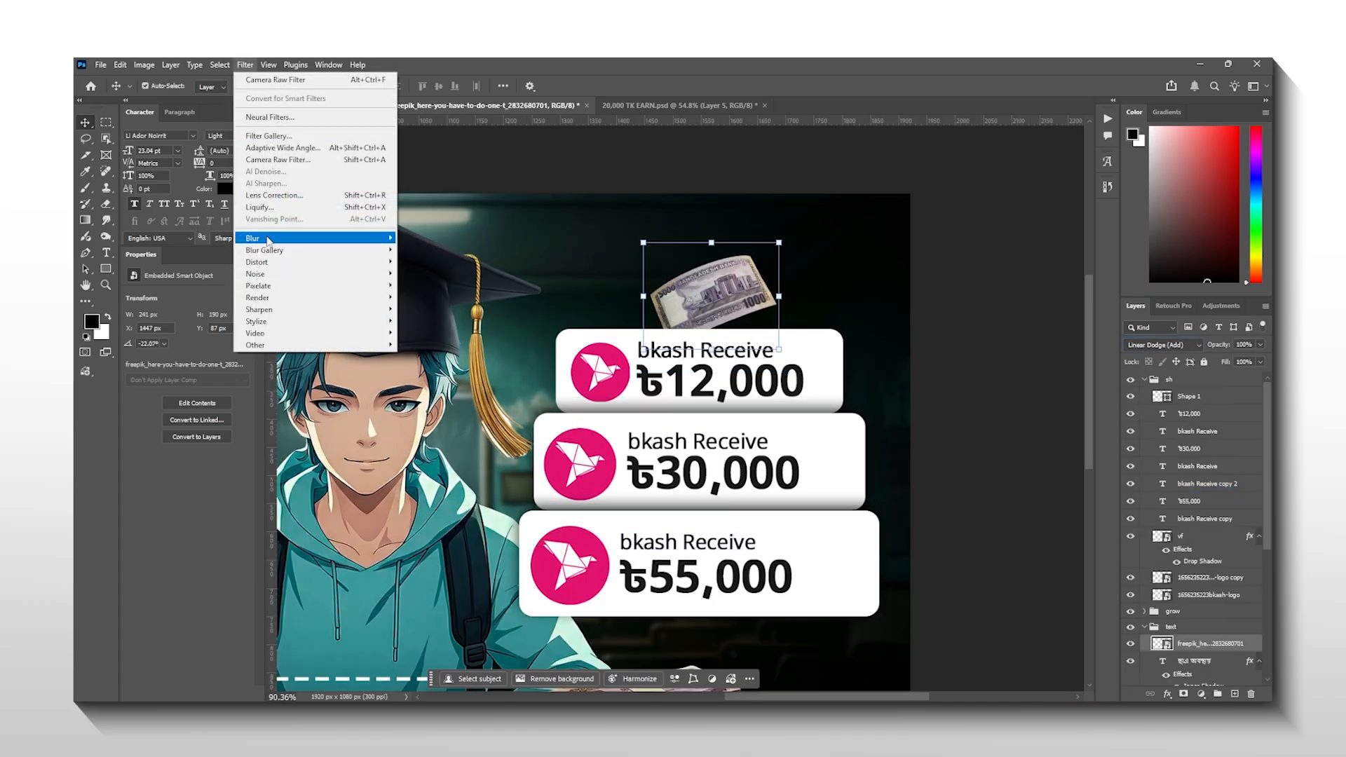
mouse_move(266, 241)
left_click(448, 286)
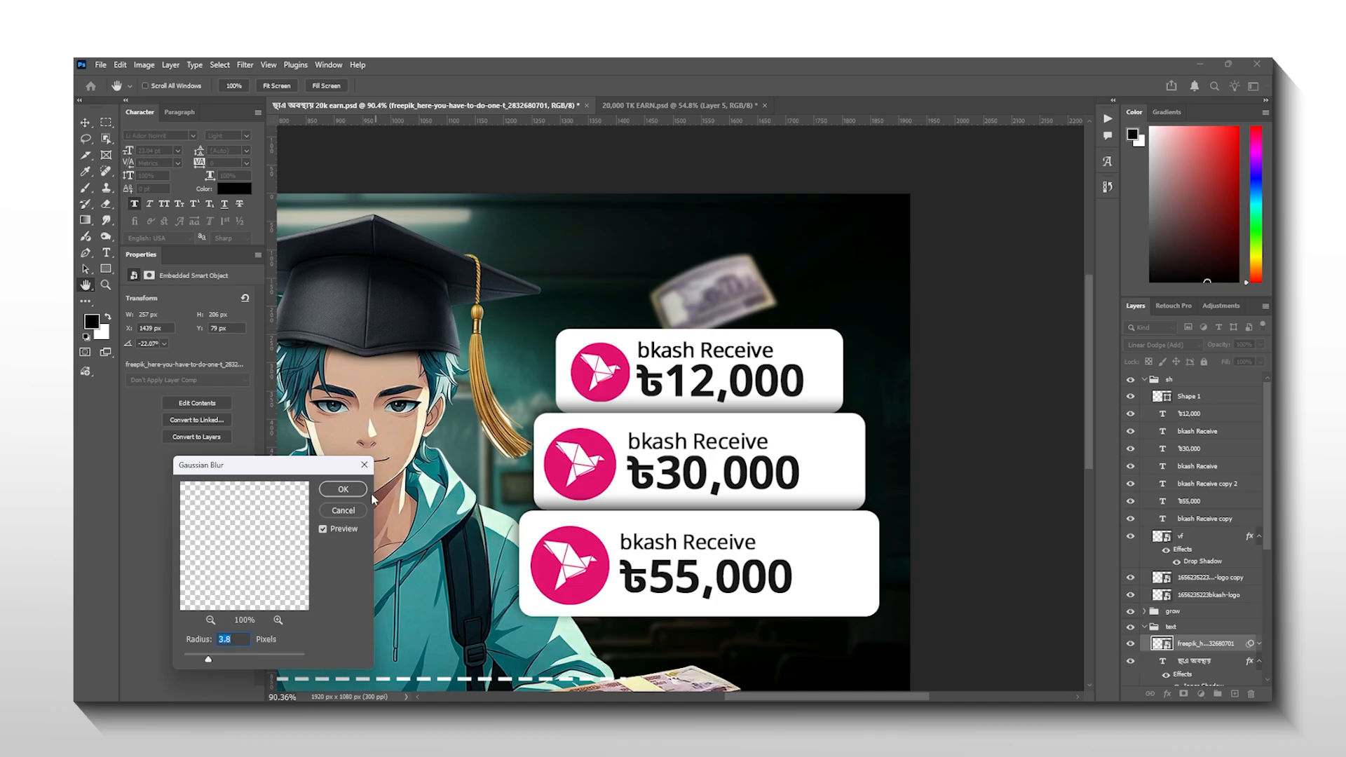
left_click(343, 489)
Lower the banknote layer's opacity to about 74% and deselect it
left_click_drag(1227, 345, 1219, 345)
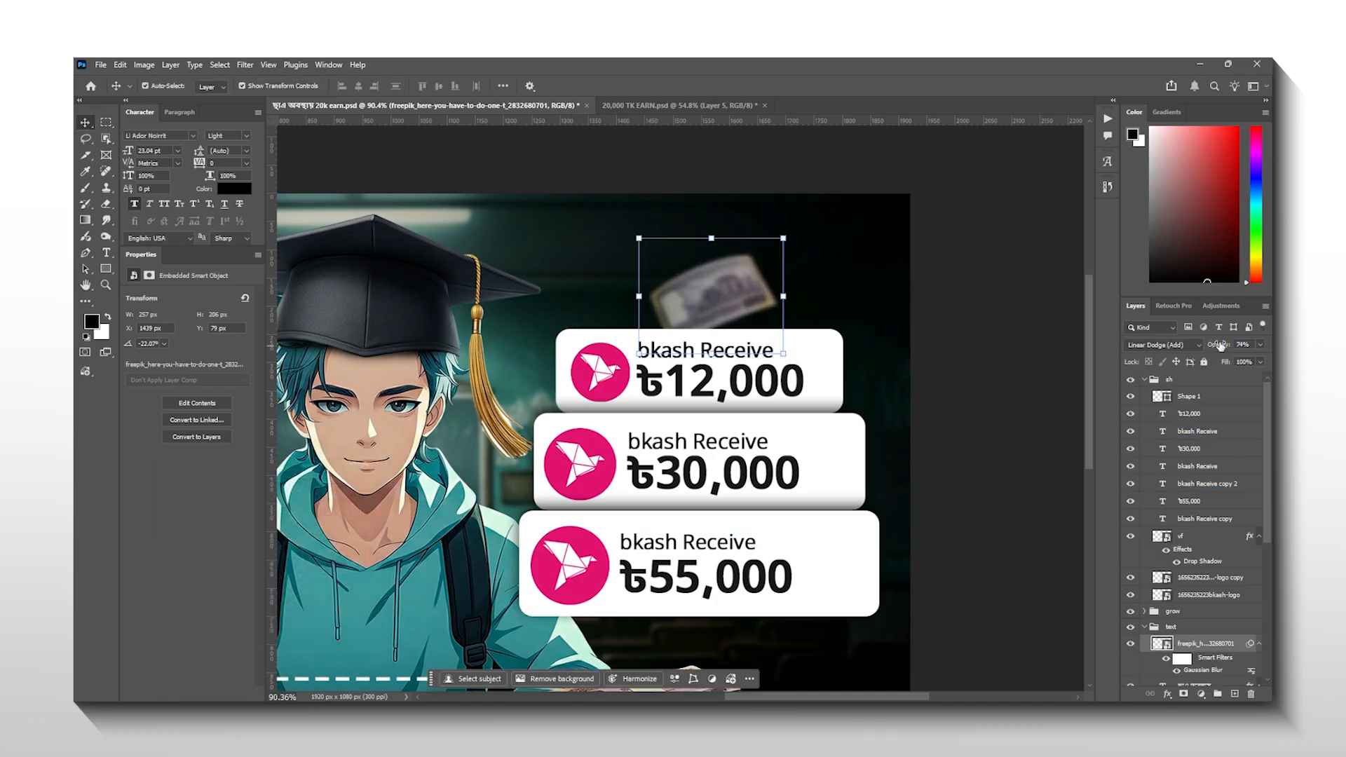
left_click(694, 179)
key("ctrl+0")
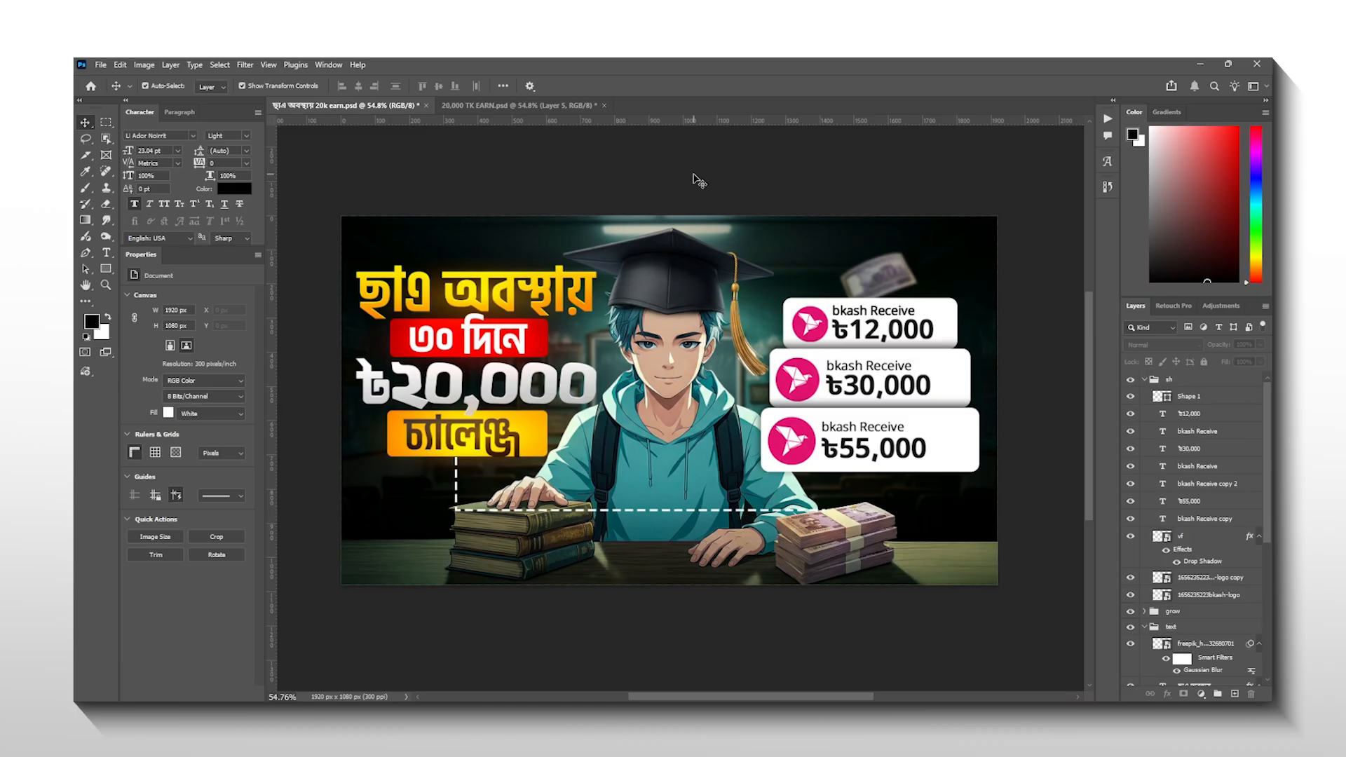
Collapse the layer groups, stamp all visible layers into a new top layer and convert it to a smart object
left_click(1144, 380, "alt")
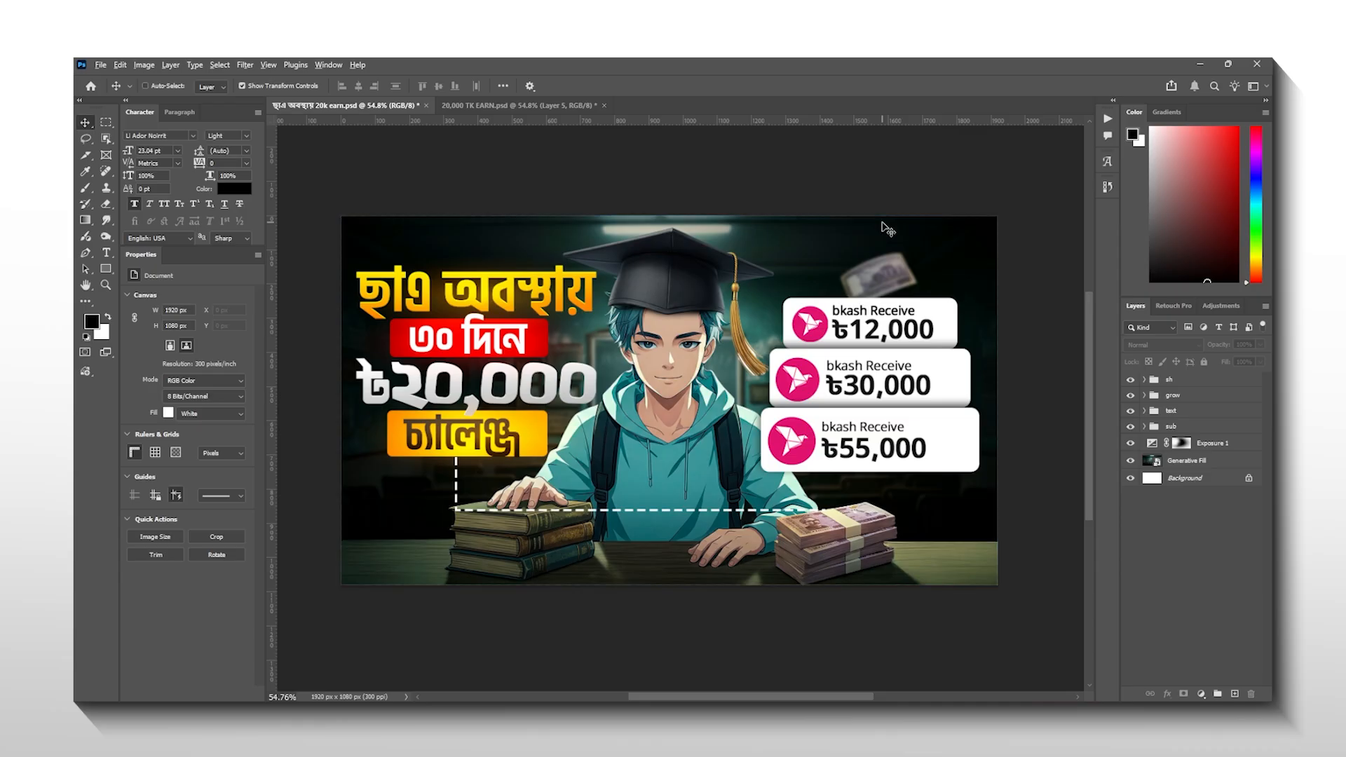
key("ctrl+shift+alt+e")
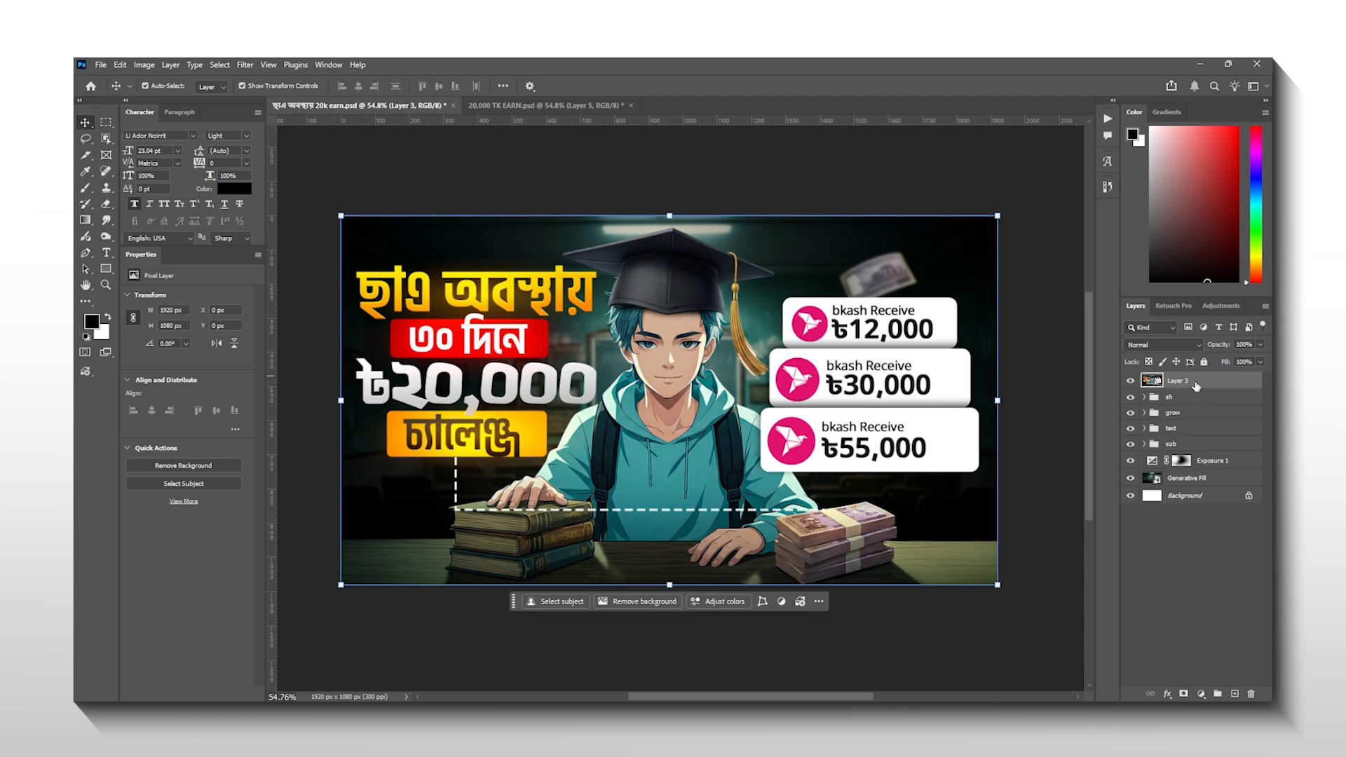
key("ctrl+shift+alt+s")
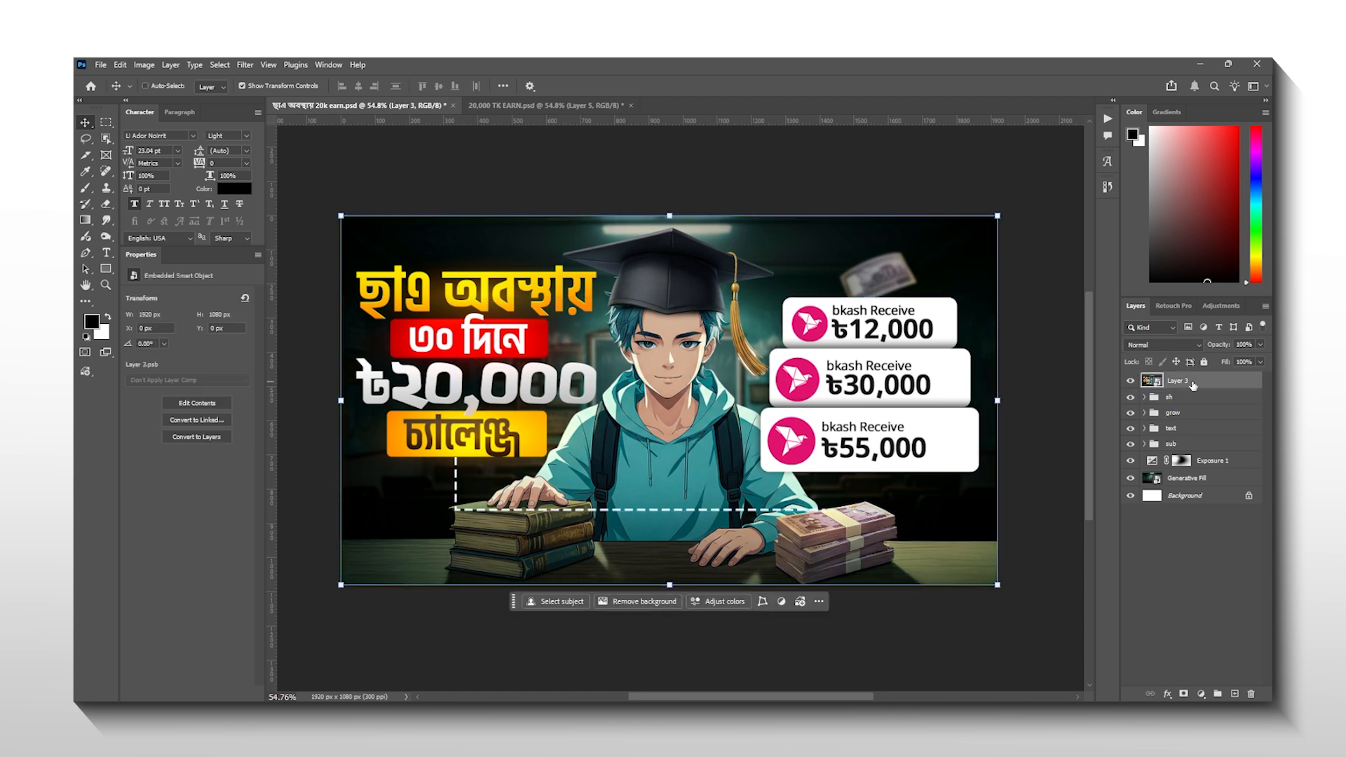
Open the Camera Raw filter on the merged layer and set Exposure +0.15, Highlights -9, Shadows +6 and Whites +1
key("ctrl+shift+a")
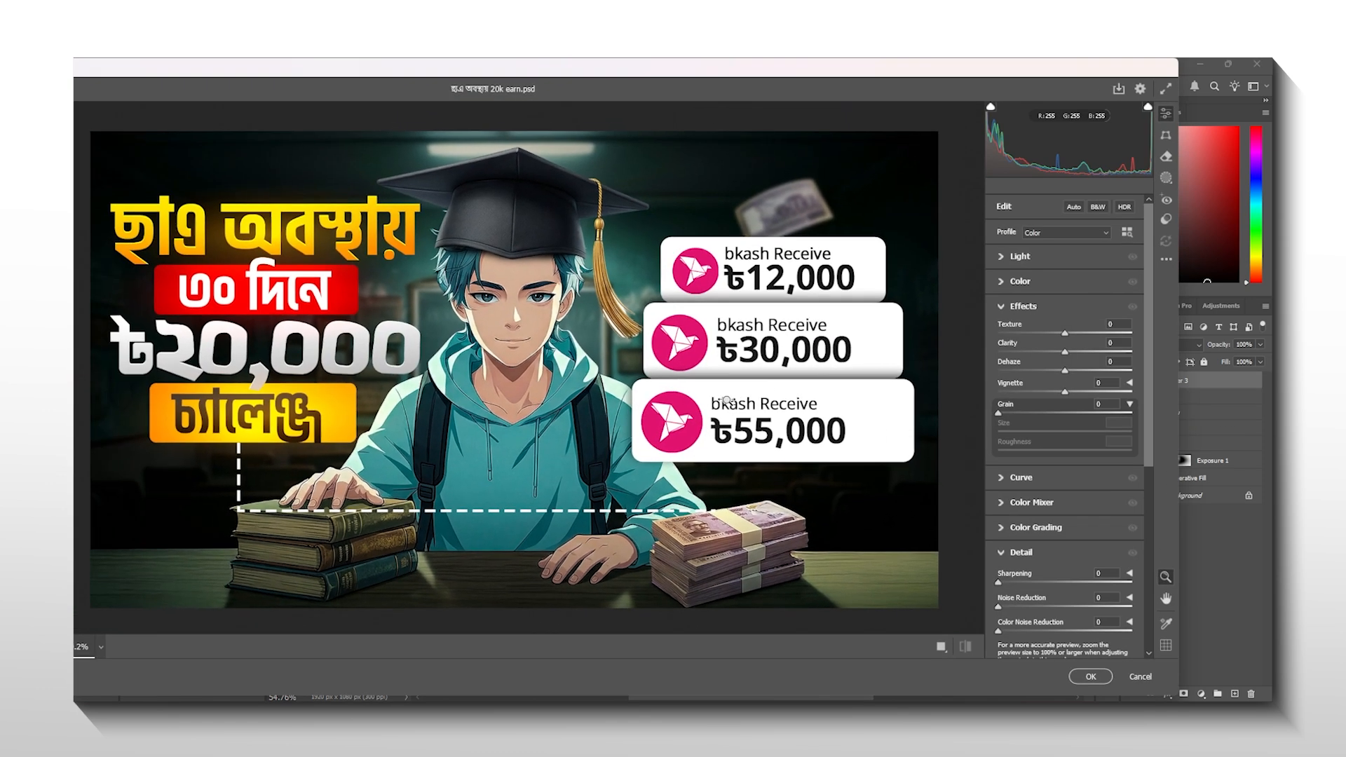
left_click(1023, 306)
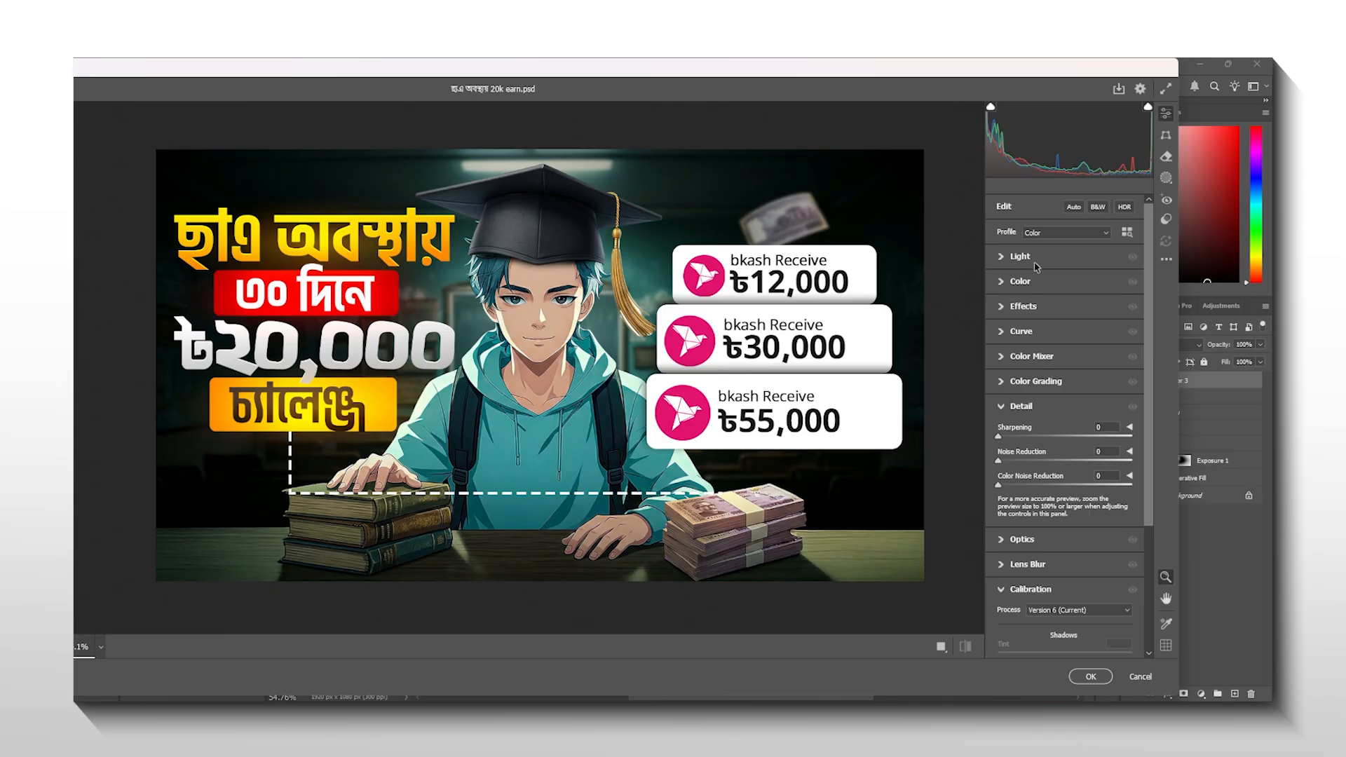
left_click(1020, 256)
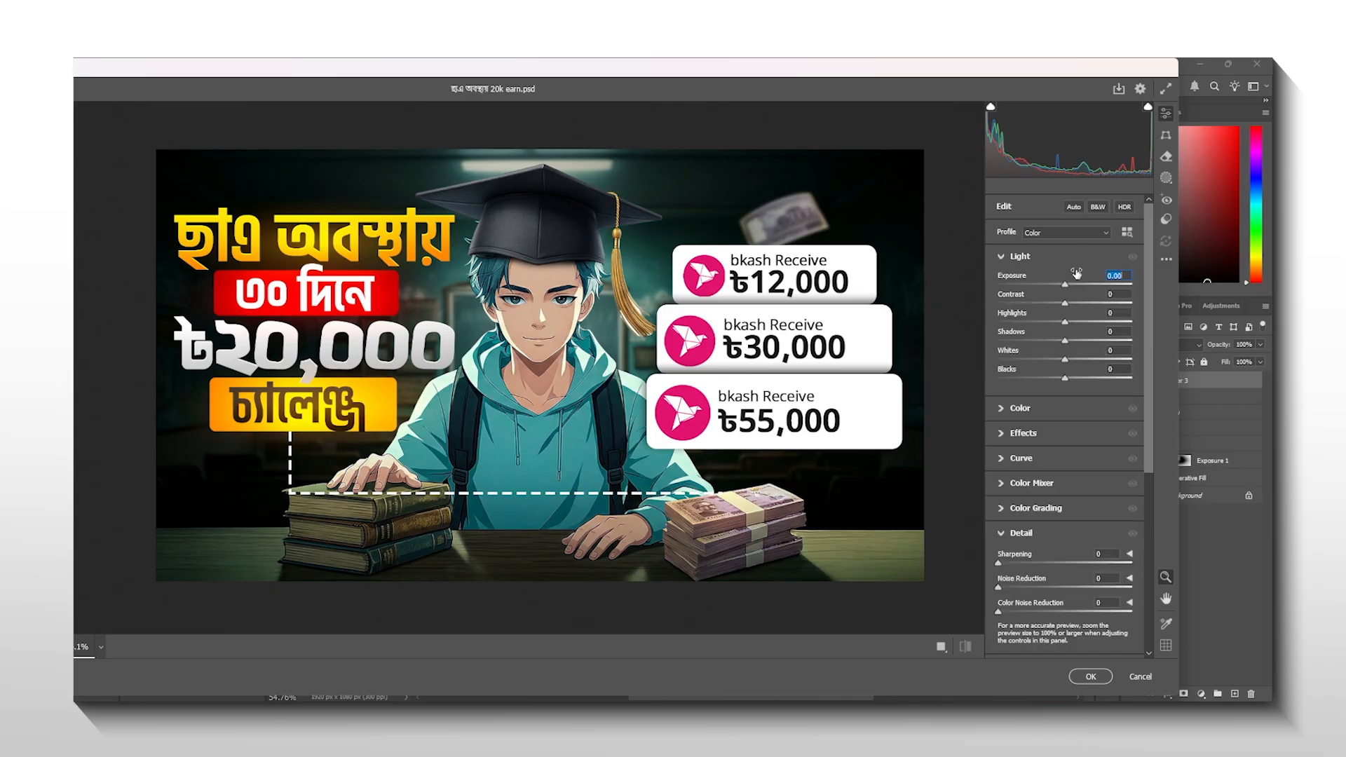
left_click_drag(1076, 274, 1076, 288)
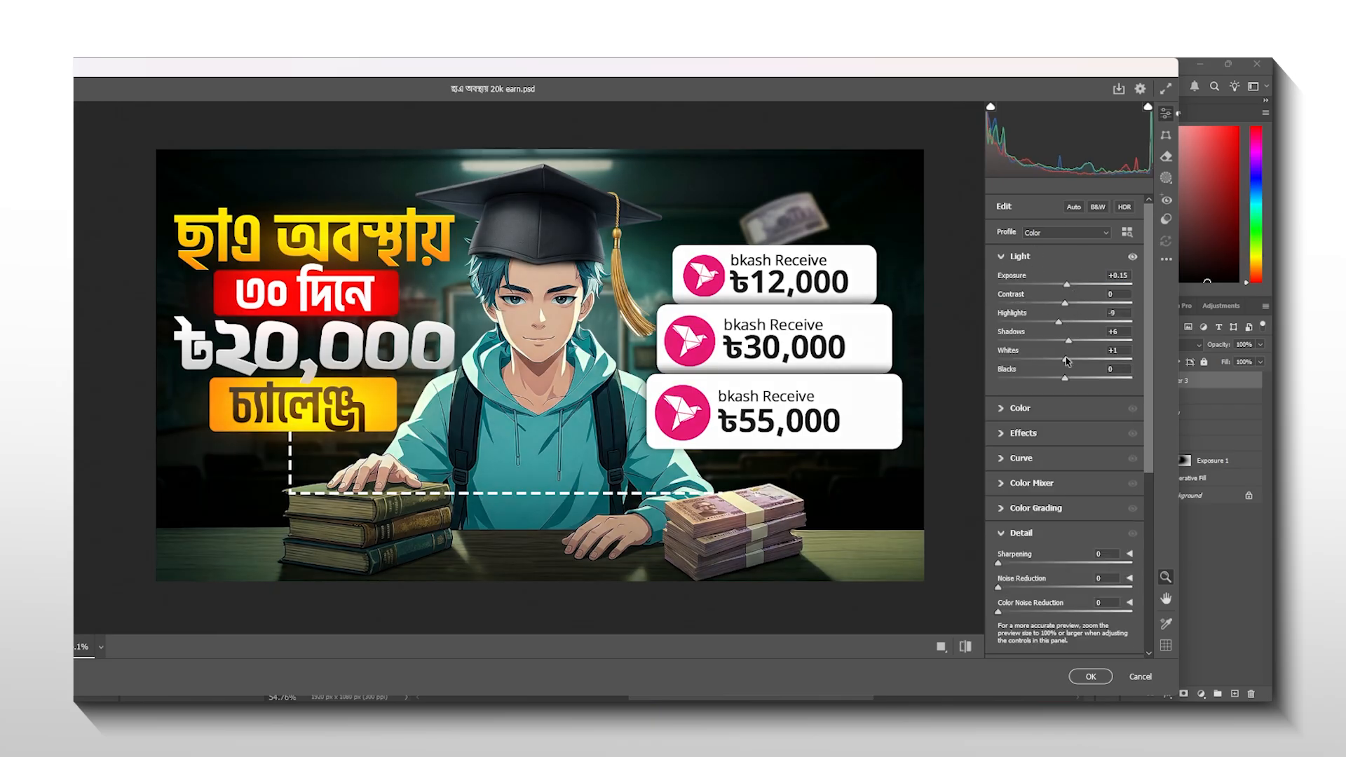
Apply Sharpening 25 and Noise Reduction 3, and calibrate red hue +4, green hue -5 with saturation -13, blue hue -10 with saturation +11
left_click(1023, 432)
left_click(1024, 284)
left_click(1030, 592)
scroll(1084, 533, "down", 3)
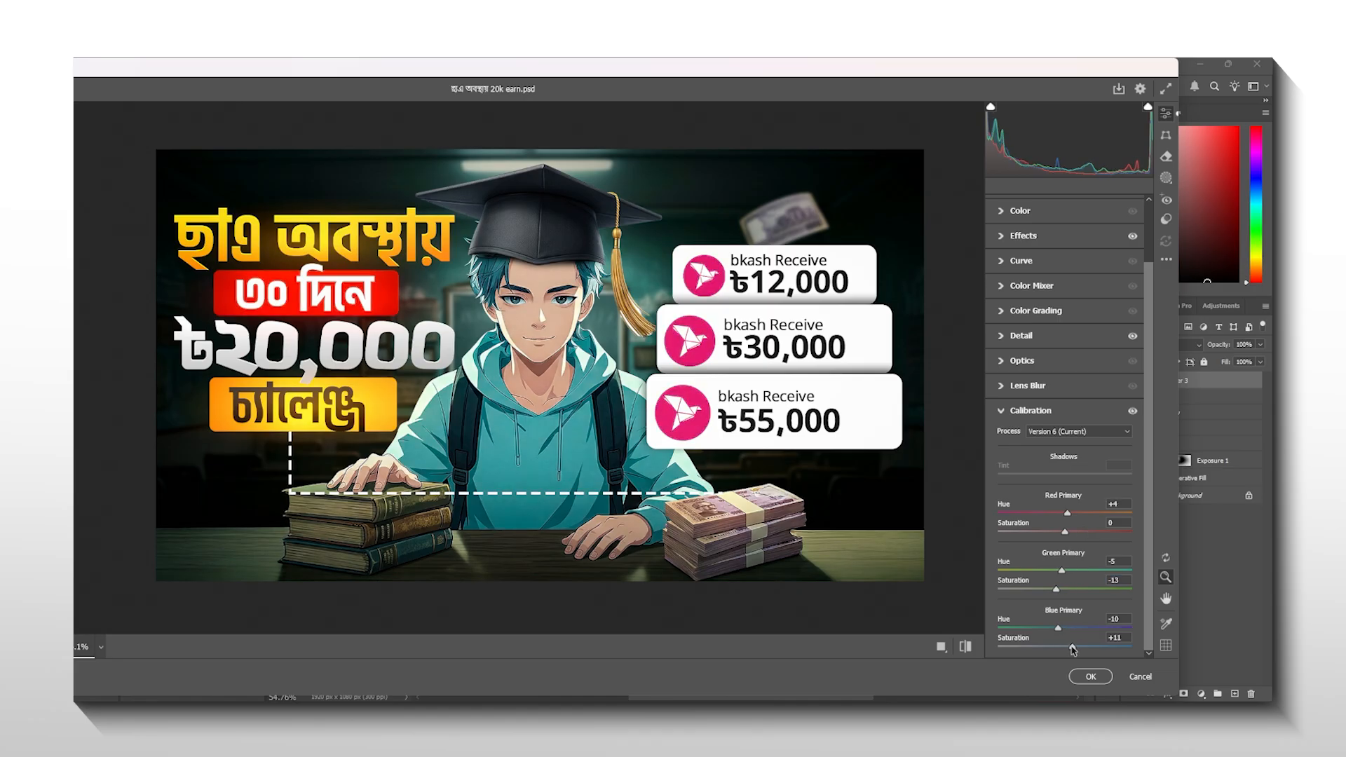
Adjust the curve, set Texture +2, Clarity +12, Dehaze -8 and Vignette -6, compare before and after, and apply the filter
scroll(1085, 532, "up", 3)
left_click(1021, 260)
left_click(1023, 235)
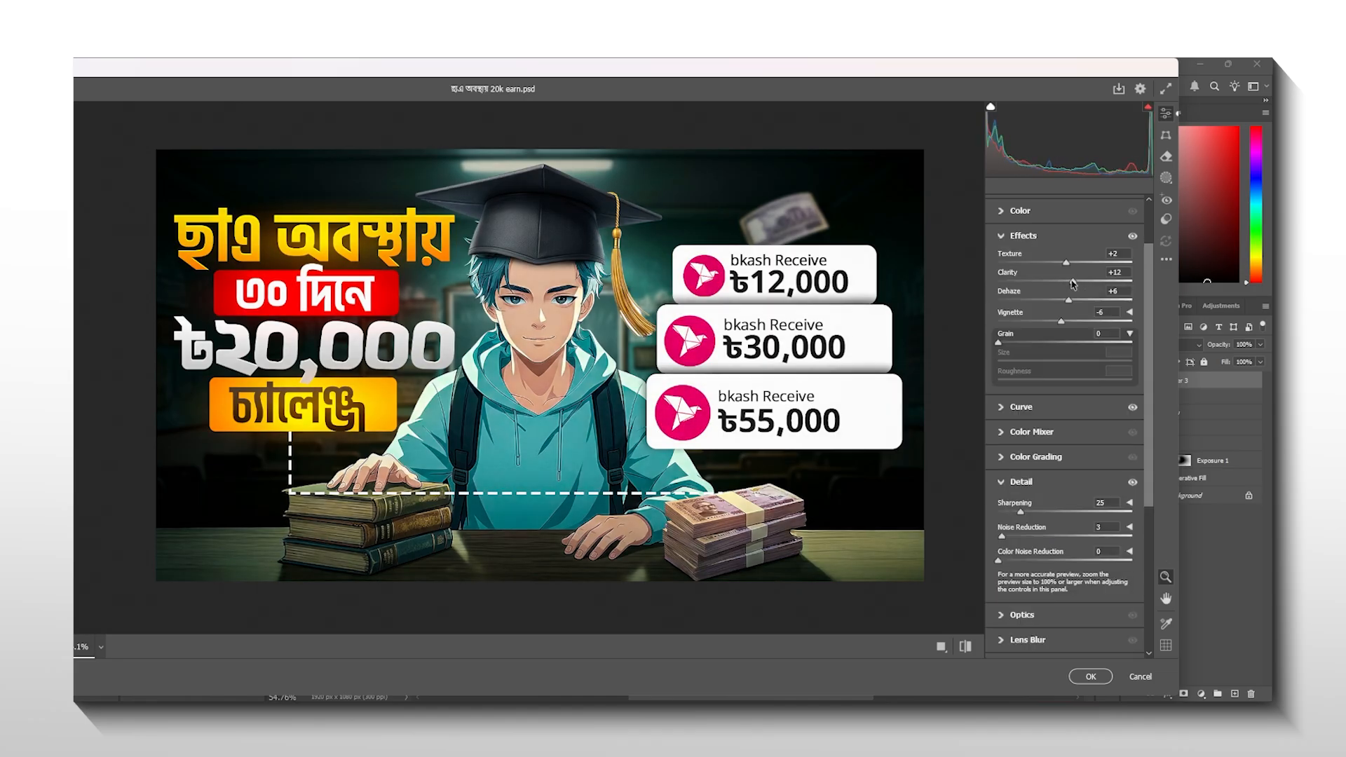
left_click(965, 646)
left_click(965, 646)
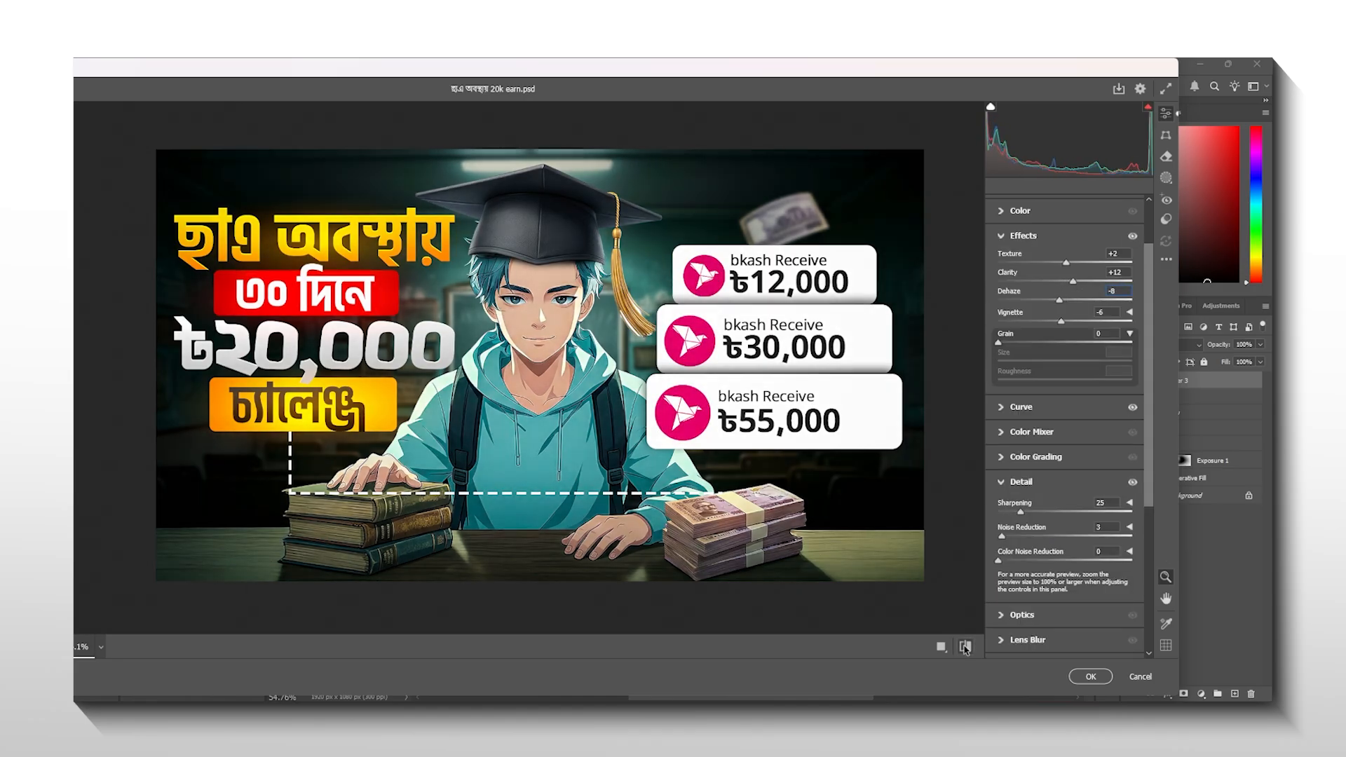
left_click(1090, 676)
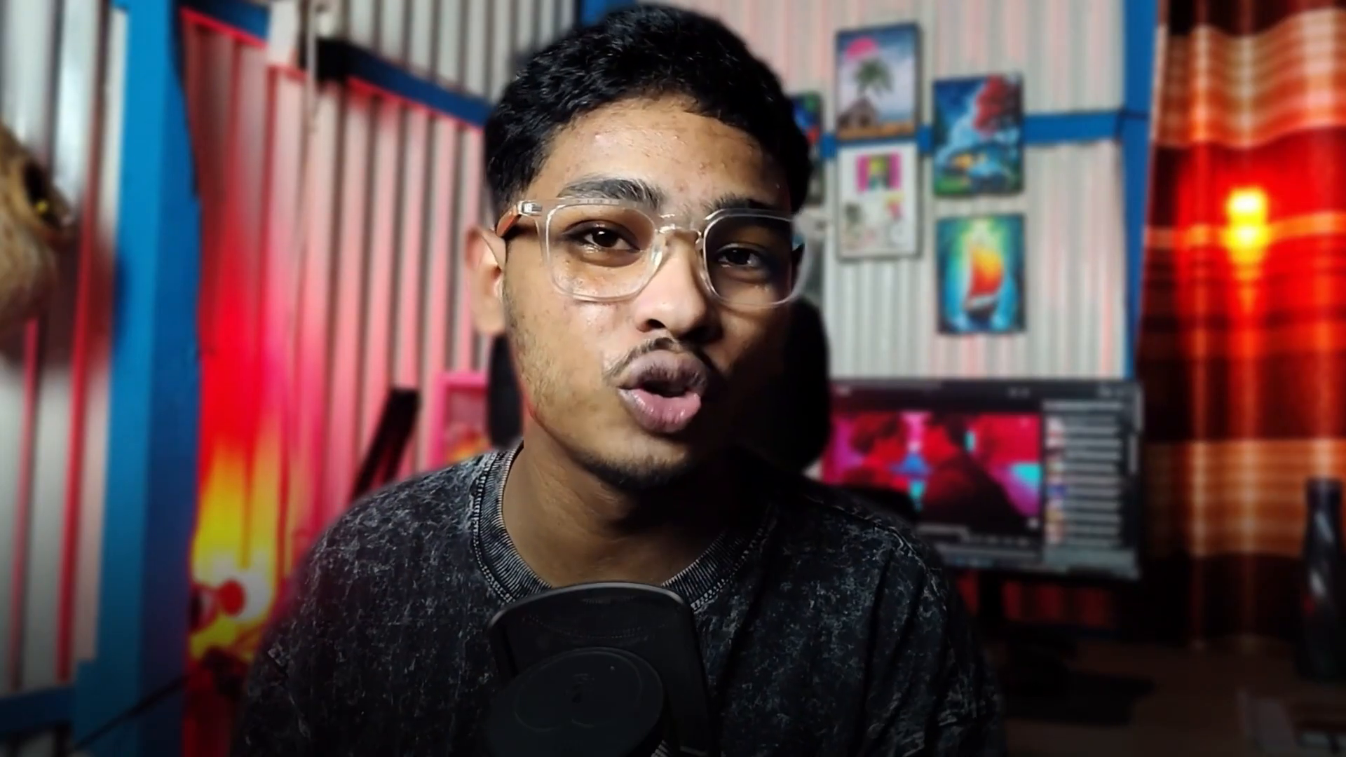